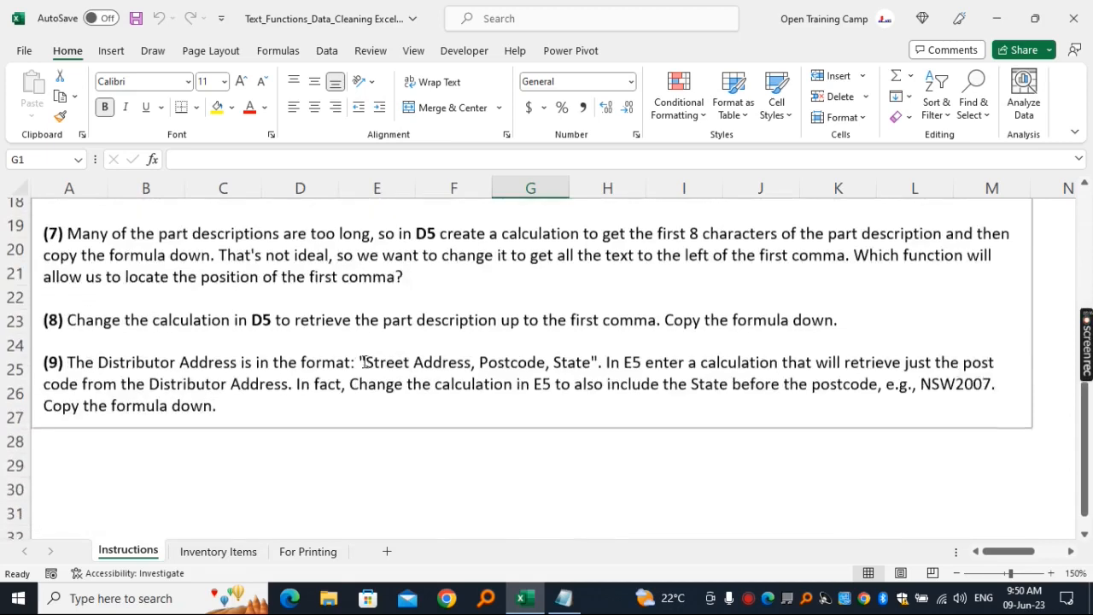
- Review the numbered test tasks on the Instructions sheet from start to end
{"action": "scroll", "coordinate": [364, 361], "scroll_direction": "up", "scroll_amount": 4}
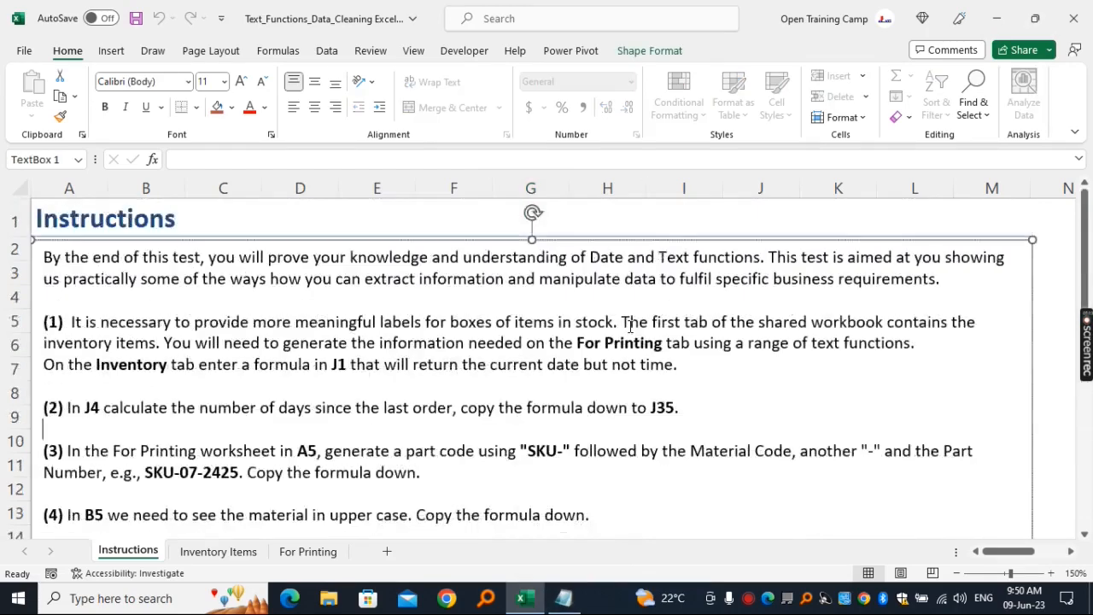
{"action": "scroll", "coordinate": [629, 326], "scroll_direction": "down", "scroll_amount": 2}
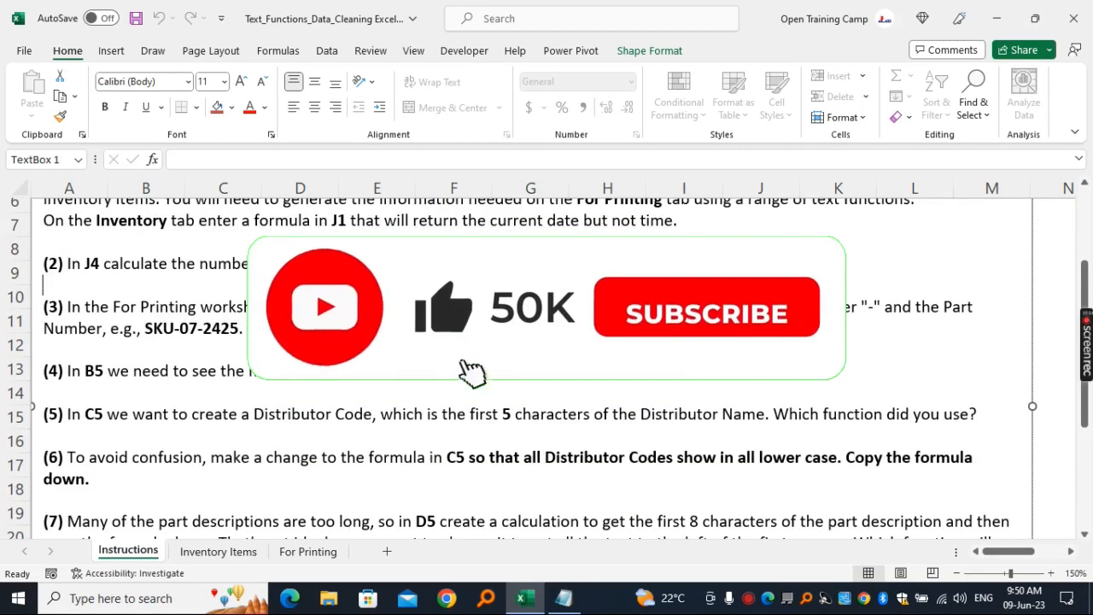
{"action": "scroll", "coordinate": [547, 368], "scroll_direction": "down", "scroll_amount": 1}
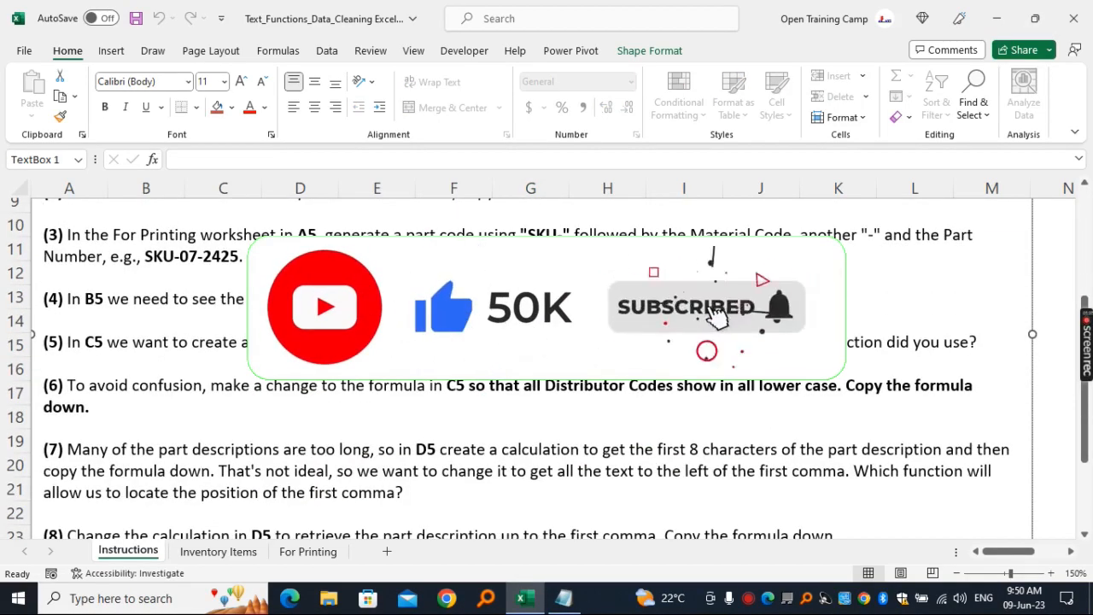
{"action": "scroll", "coordinate": [830, 501], "scroll_direction": "down", "scroll_amount": 2}
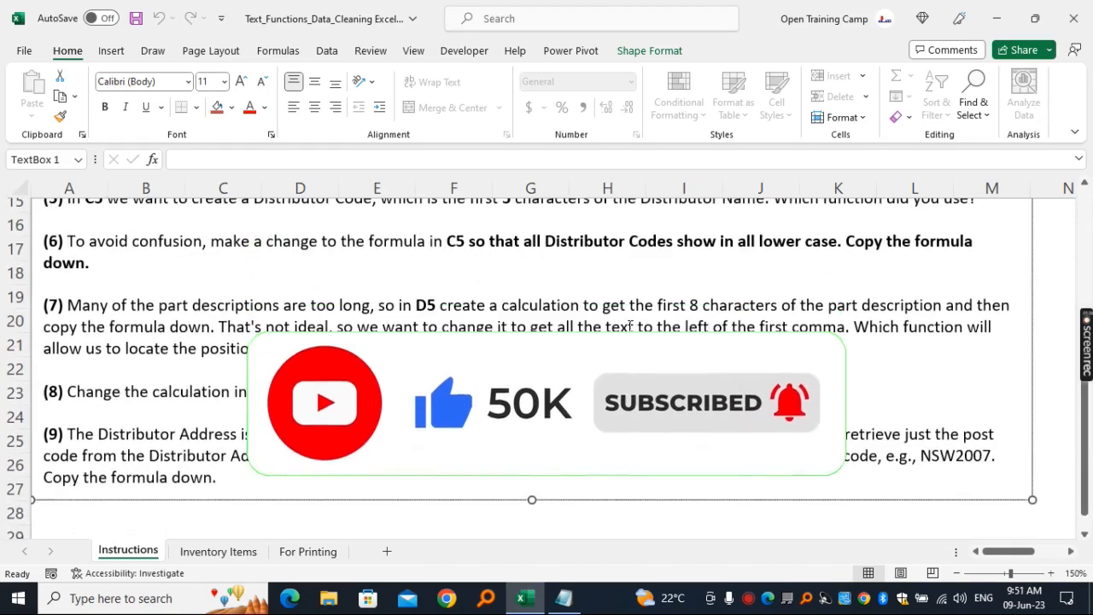
{"action": "scroll", "coordinate": [630, 326], "scroll_direction": "up", "scroll_amount": 5}
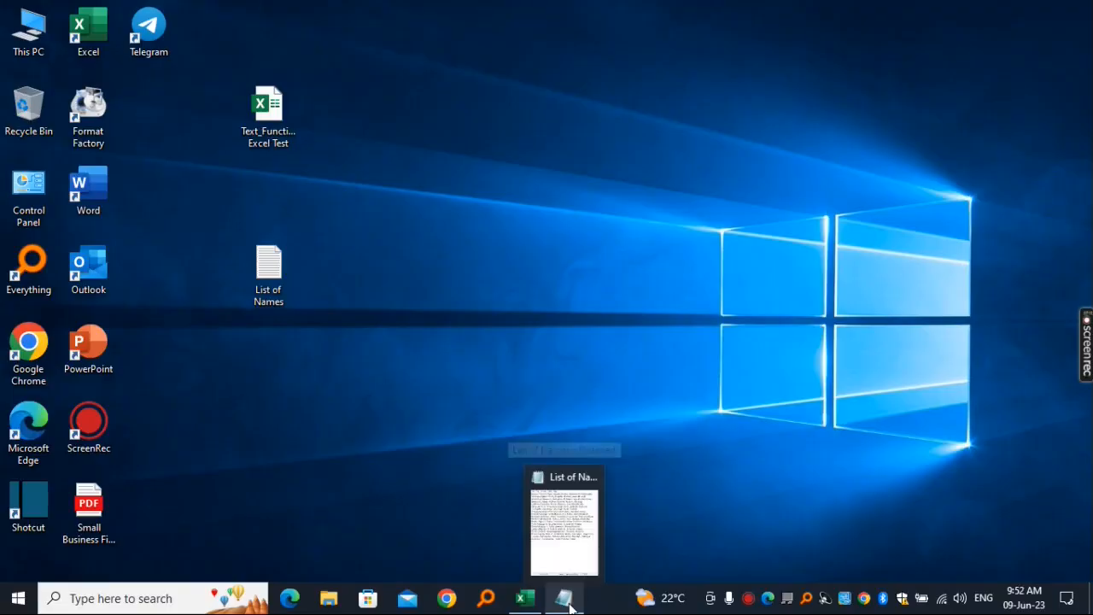
- Switch to the List of Names file in Notepad, copy its entire text and minimize the window
{"action": "left_click", "coordinate": [566, 603]}
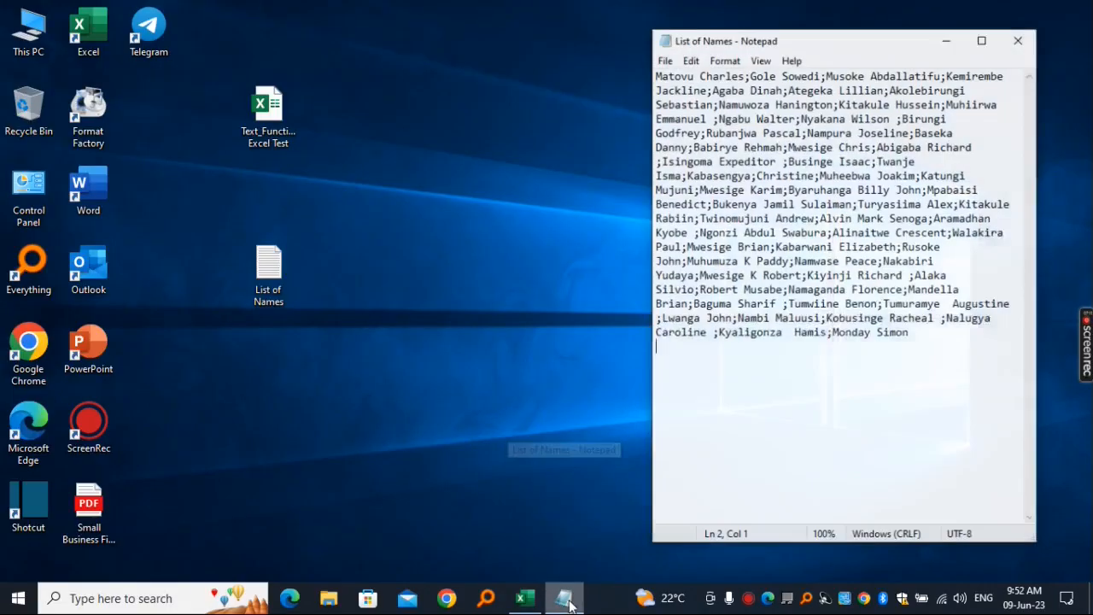
{"action": "left_click_drag", "start_coordinate": [803, 40], "coordinate": [806, 43]}
{"action": "left_click", "coordinate": [821, 142]}
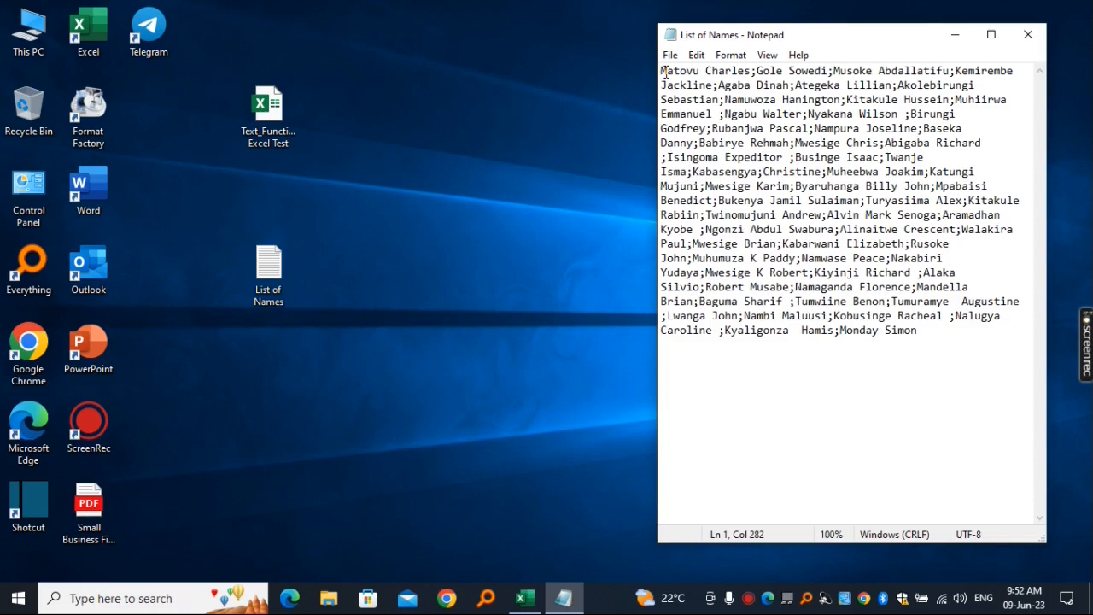
{"action": "key", "text": "ctrl+a"}
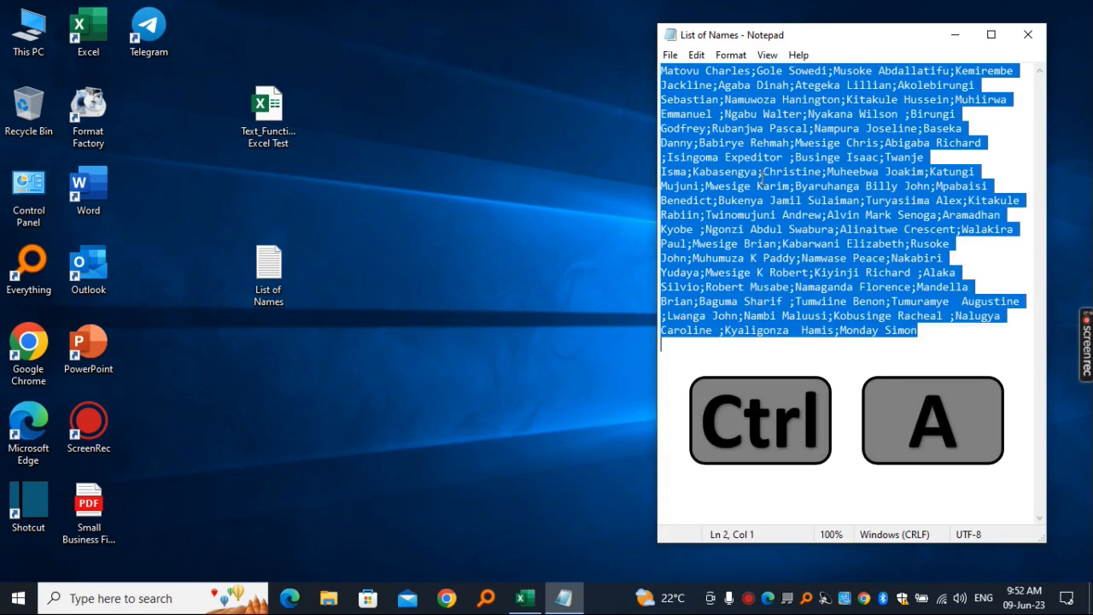
{"action": "key", "text": "ctrl+c"}
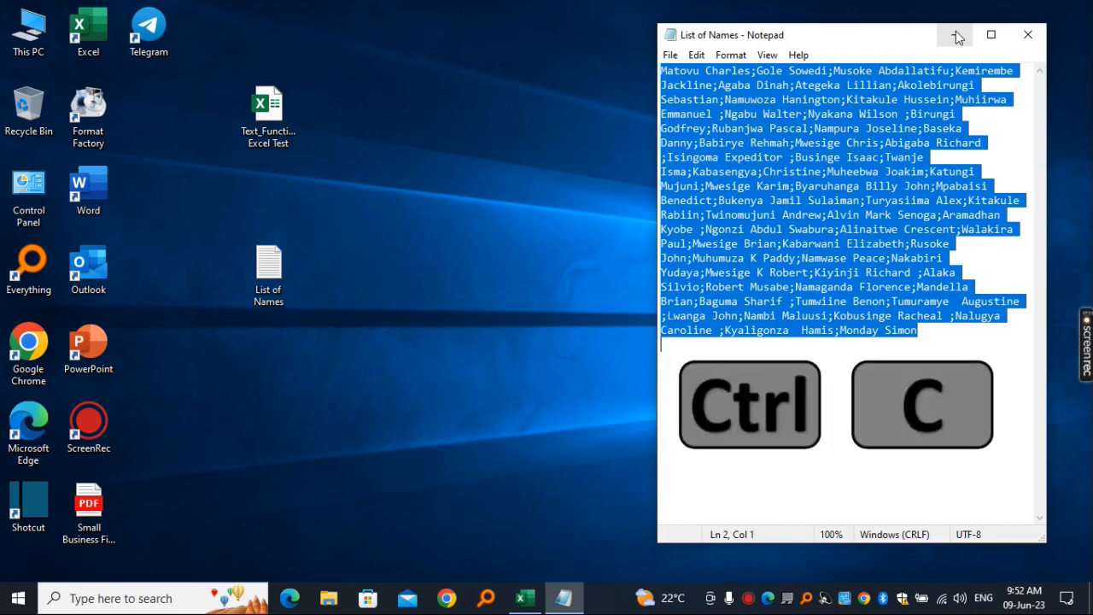
{"action": "left_click", "coordinate": [956, 35]}
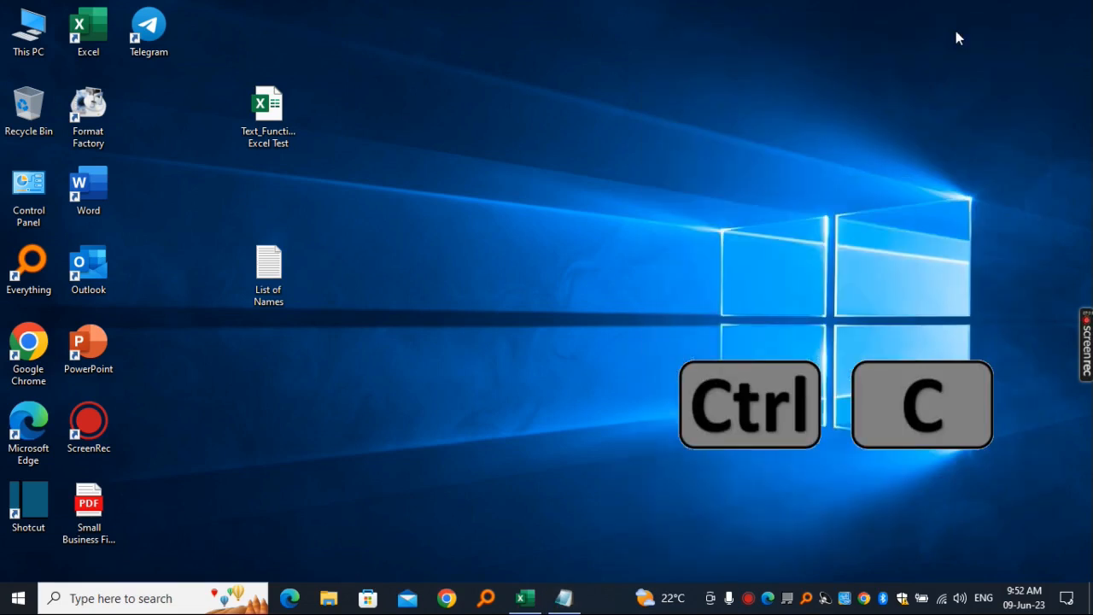
- Switch back to the Excel workbook and paste the copied list of names into cell A1 of the Training sheet
{"action": "left_click", "coordinate": [522, 601]}
{"action": "left_click", "coordinate": [236, 291]}
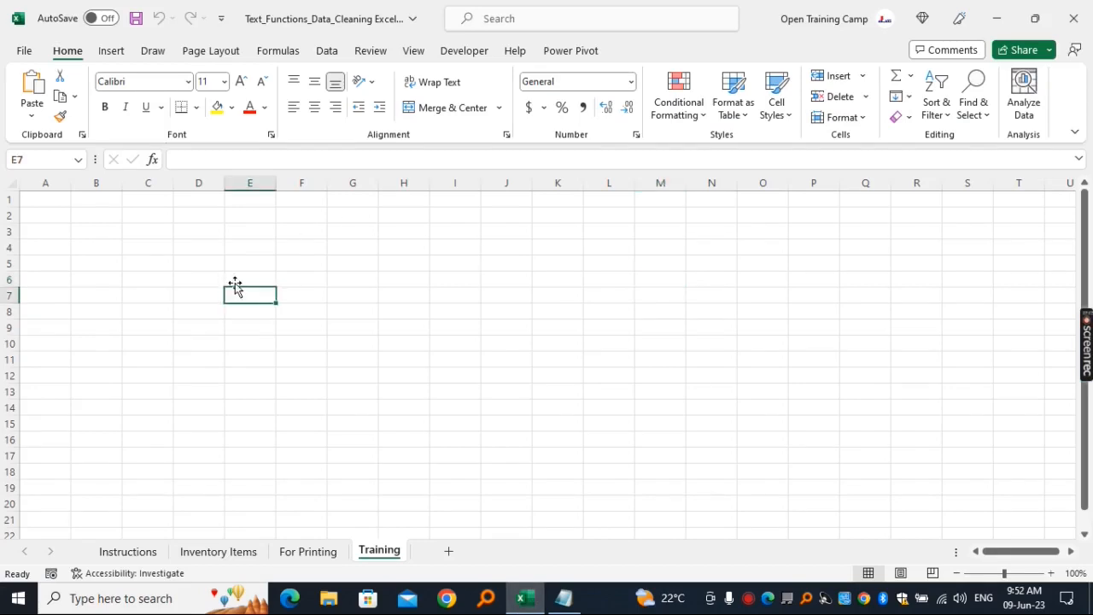
{"action": "left_click", "coordinate": [48, 199]}
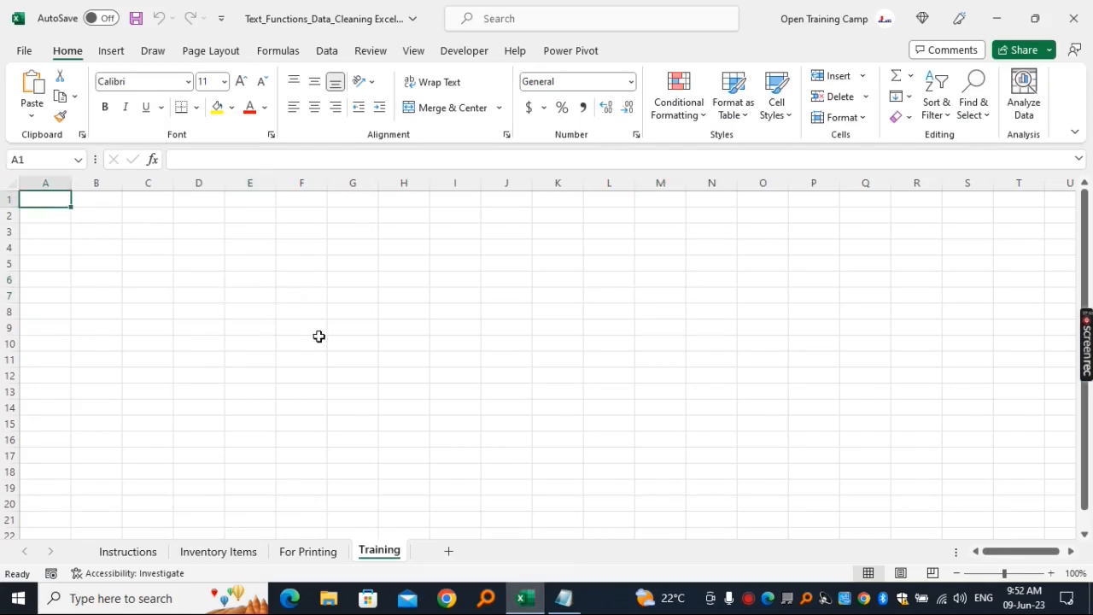
{"action": "left_click", "coordinate": [1052, 574]}
{"action": "left_click", "coordinate": [1052, 575]}
{"action": "left_click", "coordinate": [1052, 574]}
{"action": "left_click", "coordinate": [1053, 575]}
{"action": "left_click", "coordinate": [1053, 575]}
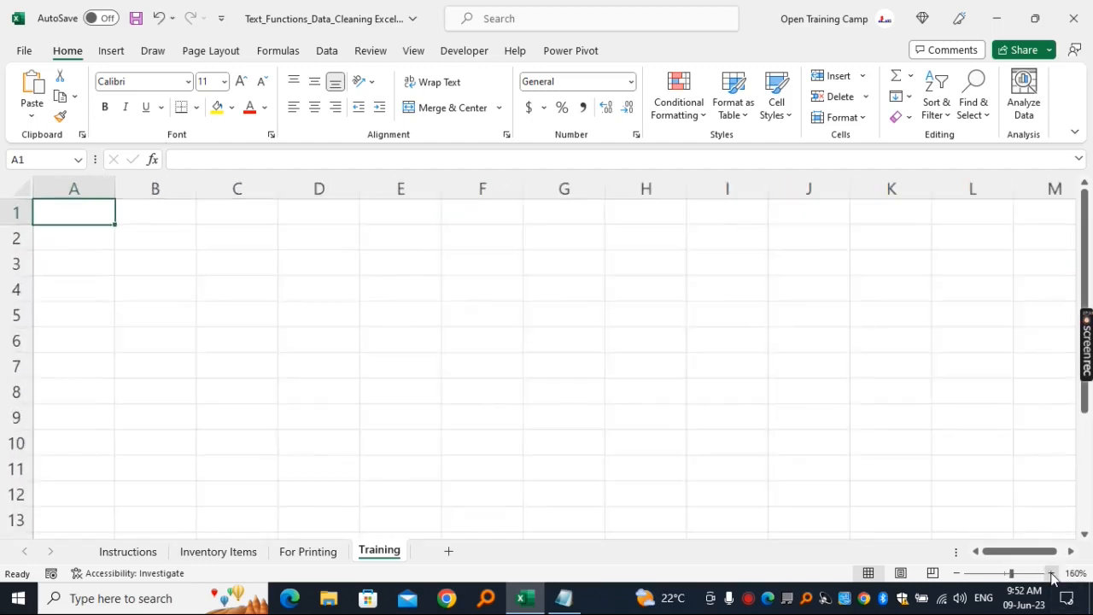
{"action": "left_click", "coordinate": [1052, 575]}
{"action": "left_click", "coordinate": [1052, 575]}
{"action": "left_click", "coordinate": [1052, 575]}
{"action": "left_click", "coordinate": [1052, 575]}
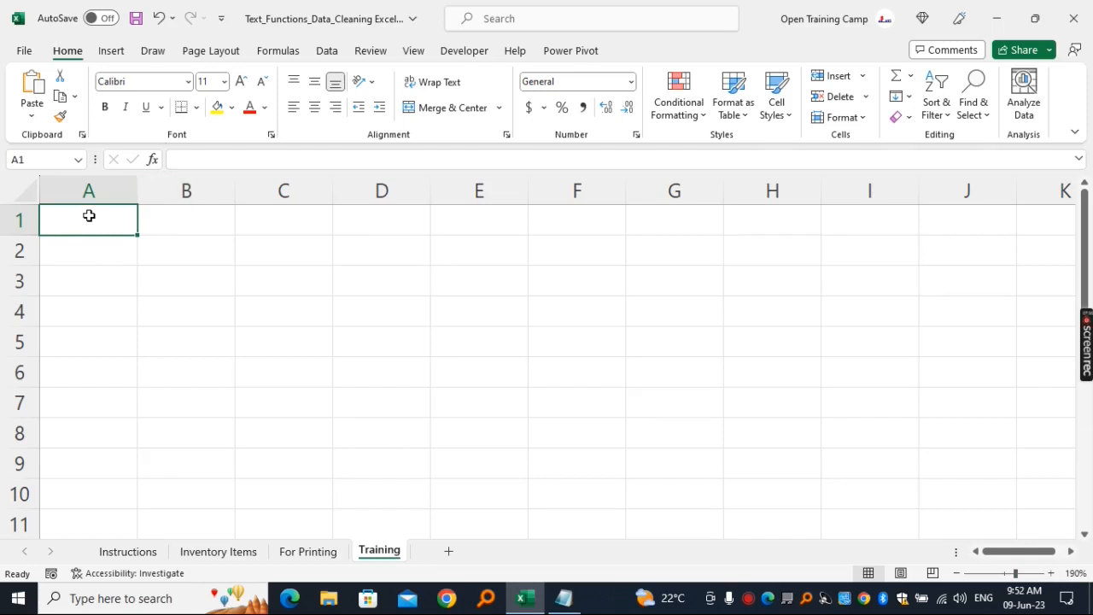
{"action": "key", "text": "ctrl+v"}
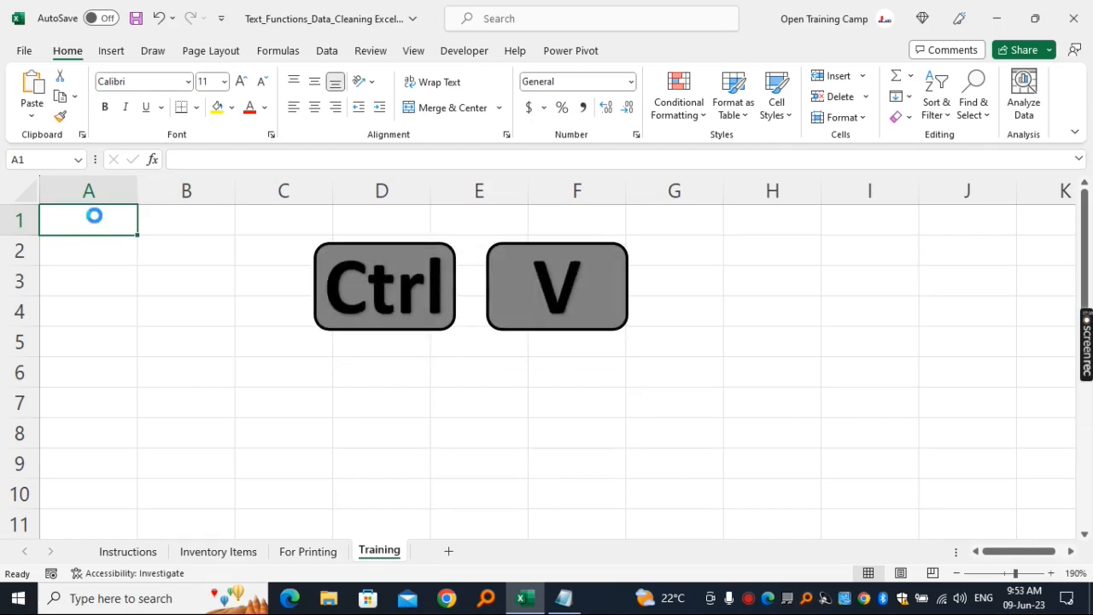
{"action": "left_click", "coordinate": [734, 371]}
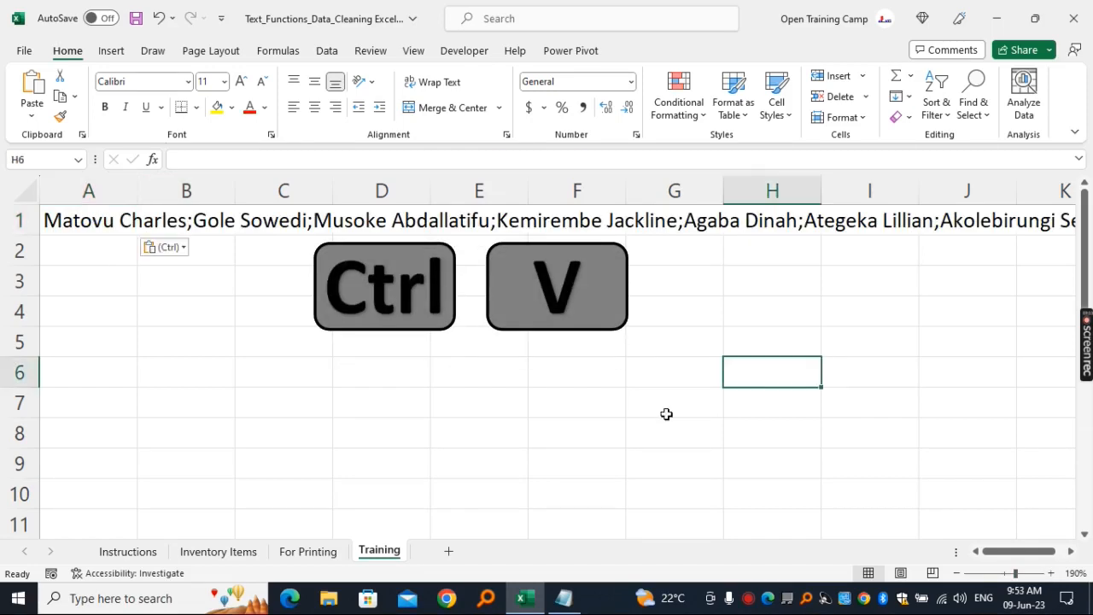
{"action": "left_click", "coordinate": [607, 332]}
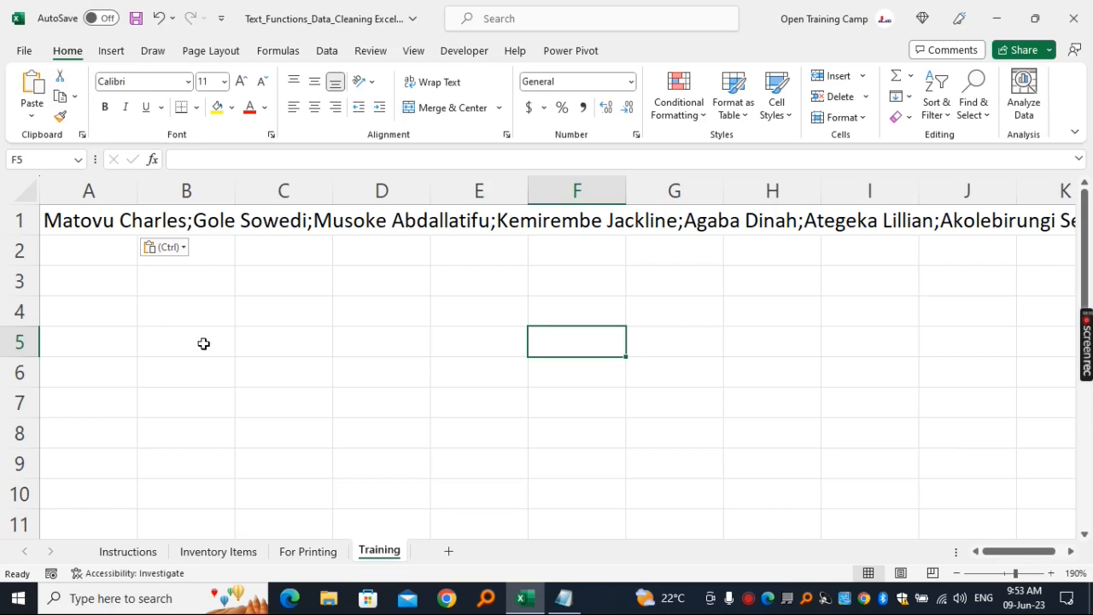
{"action": "left_click", "coordinate": [309, 350]}
{"action": "left_click", "coordinate": [493, 350]}
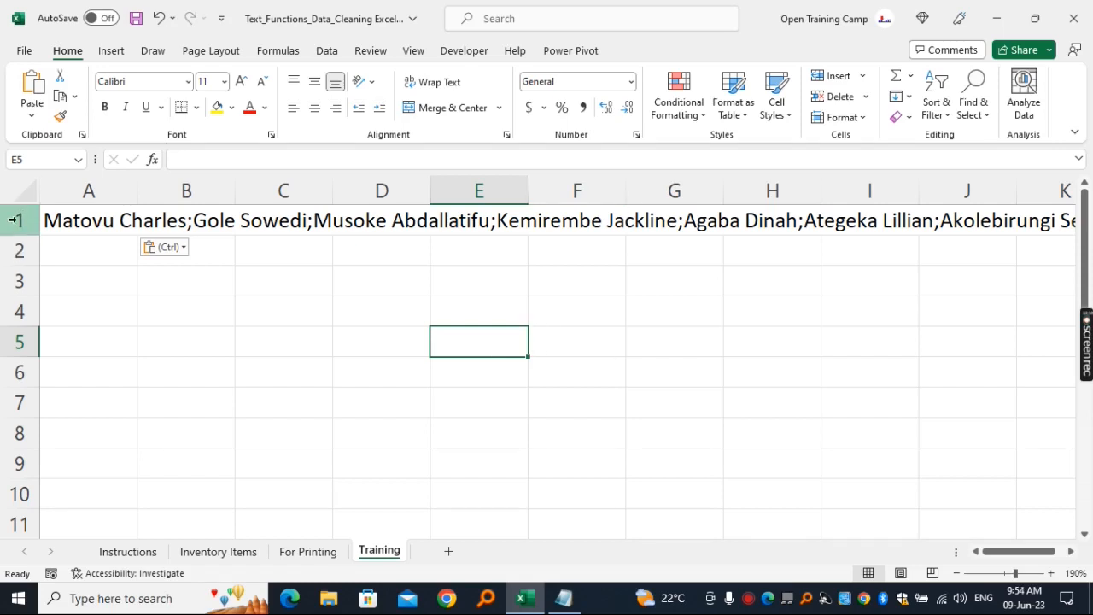
{"action": "left_click", "coordinate": [336, 387]}
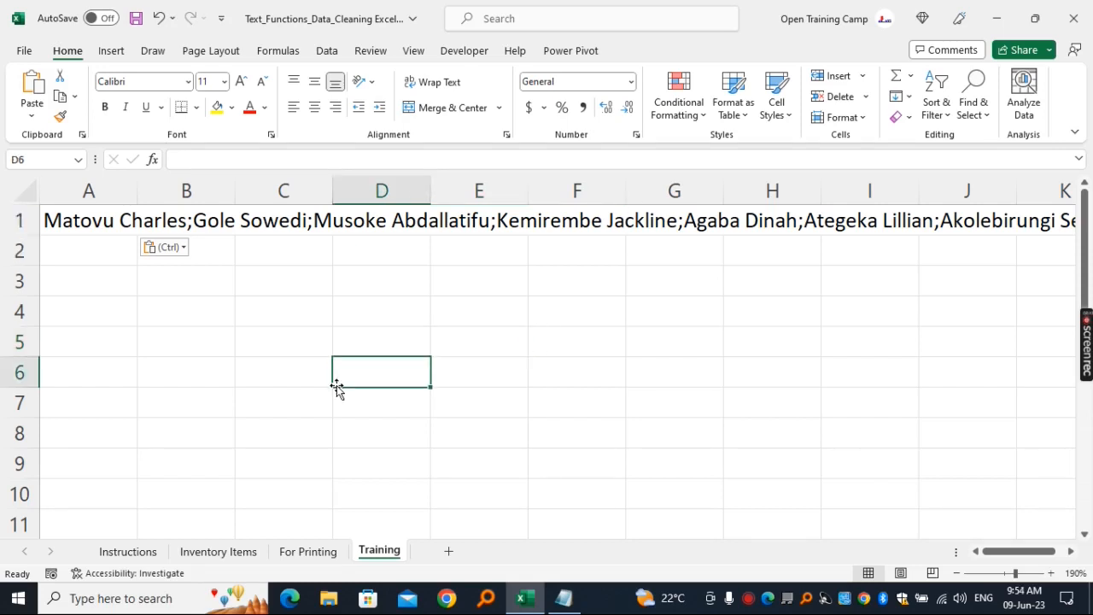
{"action": "left_click", "coordinate": [19, 222]}
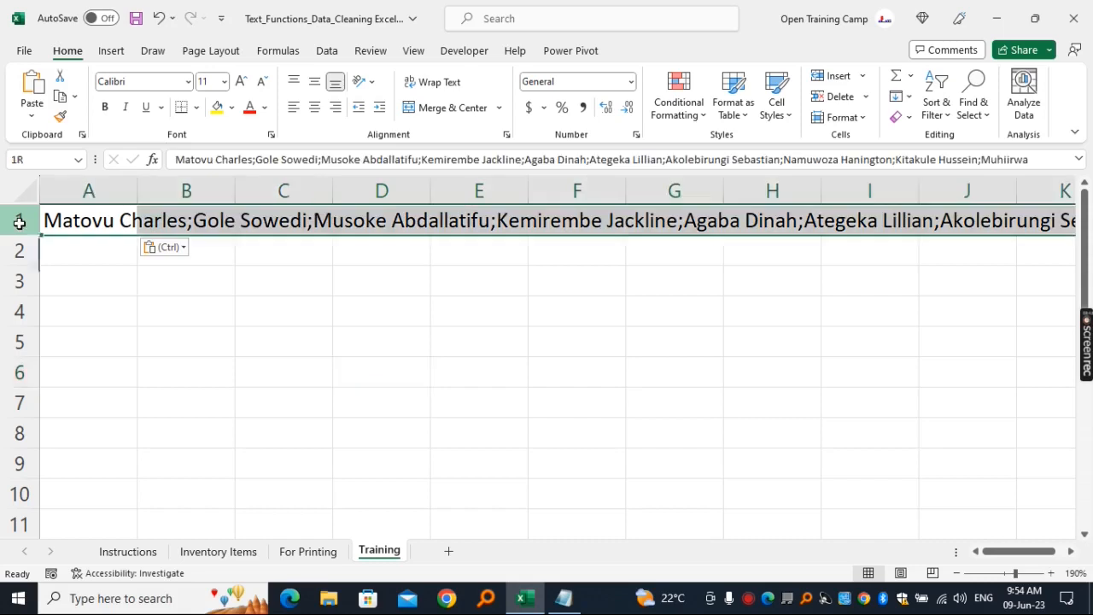
{"action": "left_click", "coordinate": [382, 361]}
{"action": "left_click", "coordinate": [404, 319]}
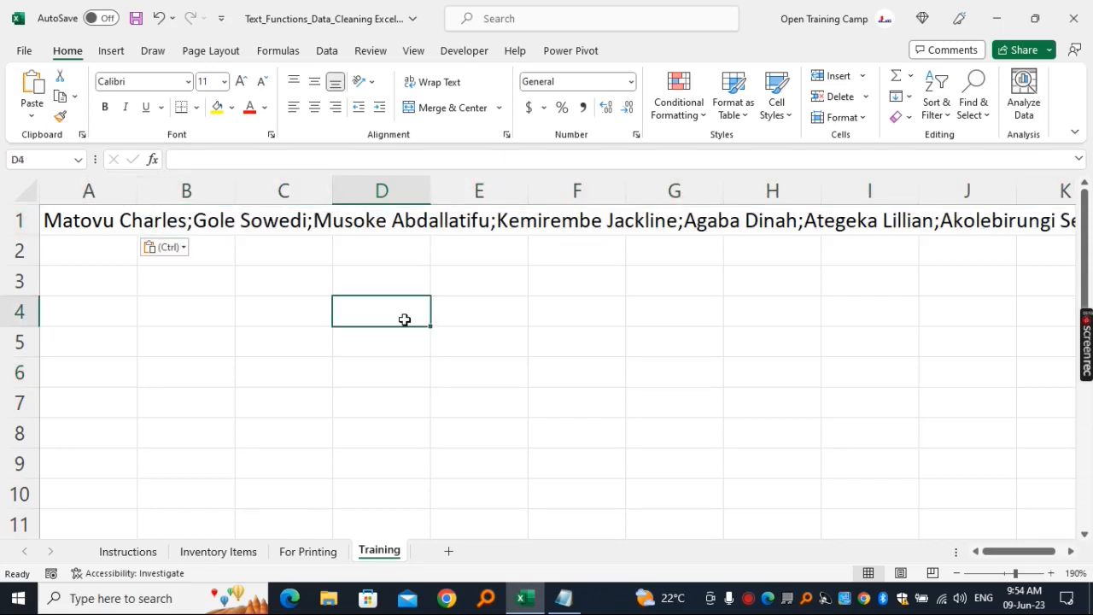
- Check cells A1, B1 and C1 to see which of them holds the pasted list of names
{"action": "left_click", "coordinate": [81, 220]}
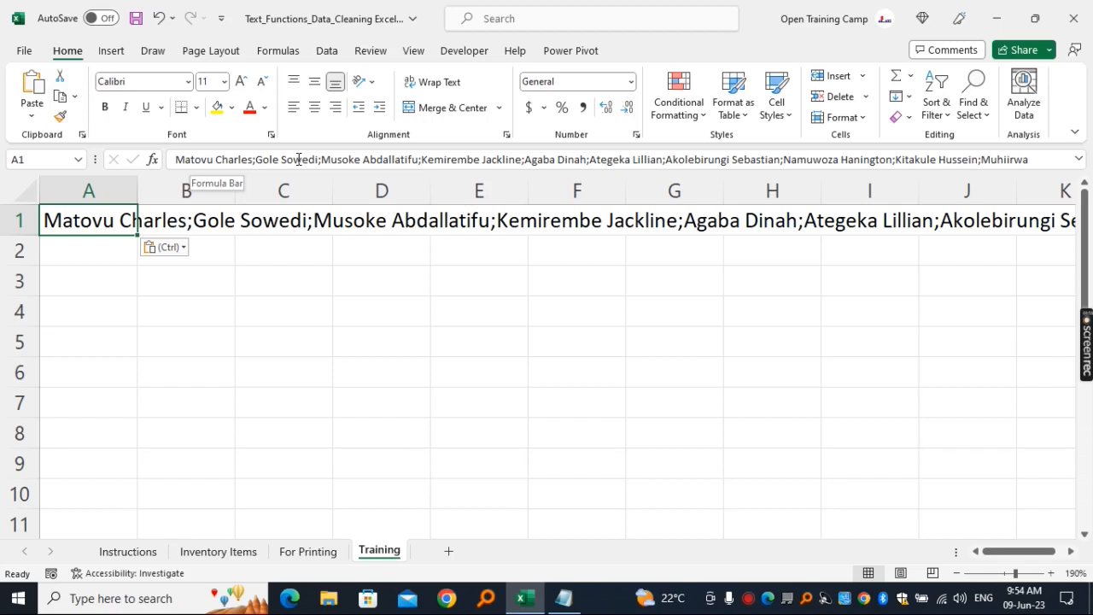
{"action": "left_click", "coordinate": [251, 345]}
{"action": "left_click", "coordinate": [196, 224]}
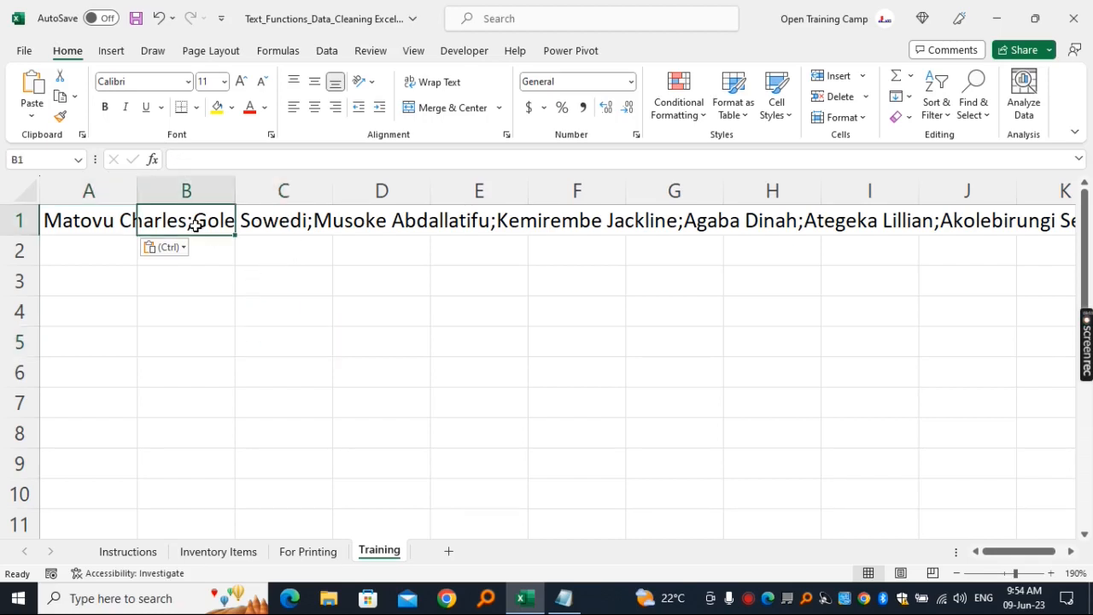
{"action": "left_click", "coordinate": [281, 220]}
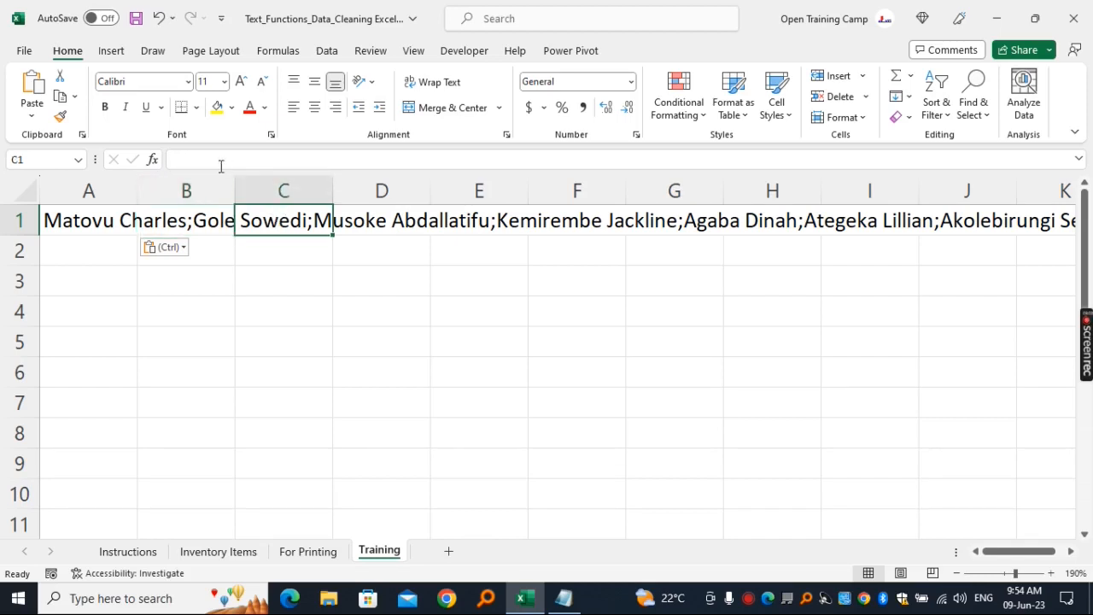
{"action": "left_click", "coordinate": [192, 322]}
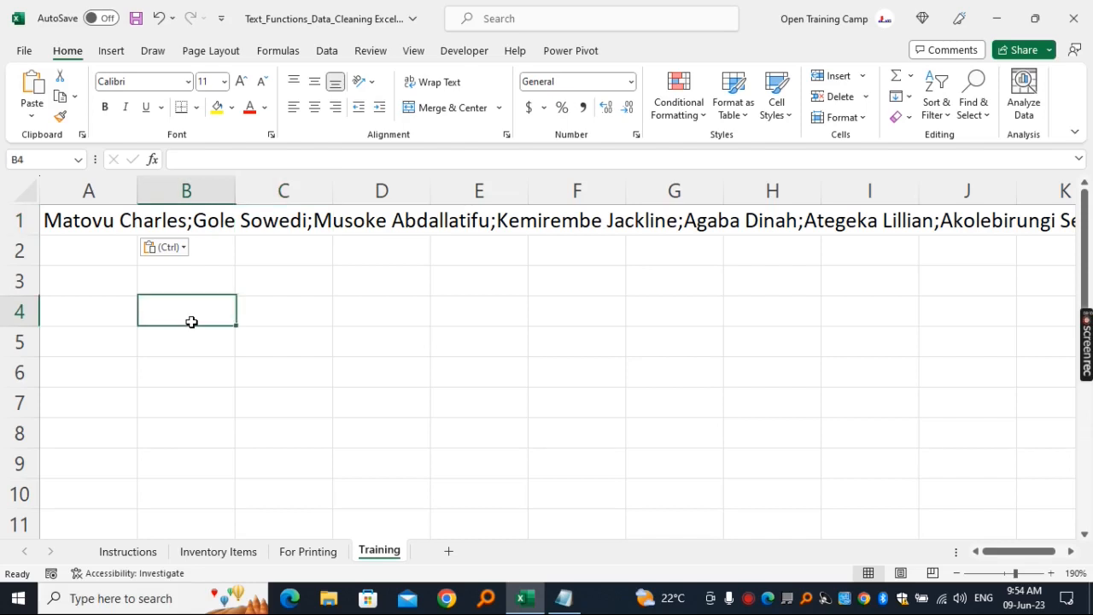
{"action": "left_click", "coordinate": [93, 220]}
{"action": "left_click", "coordinate": [479, 372]}
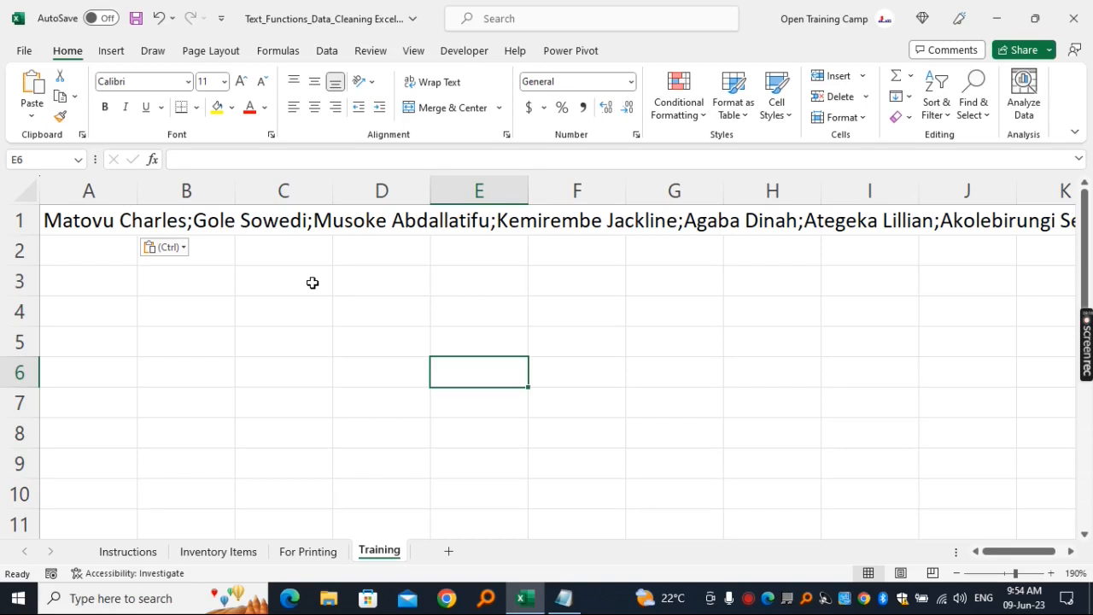
{"action": "left_click", "coordinate": [89, 218]}
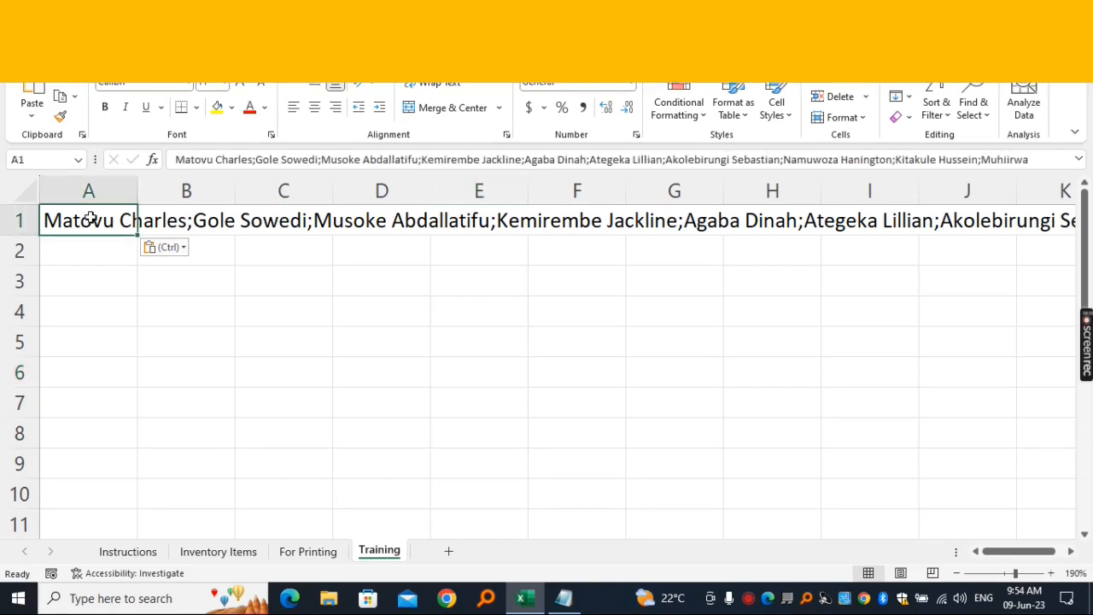
{"action": "left_click", "coordinate": [238, 334]}
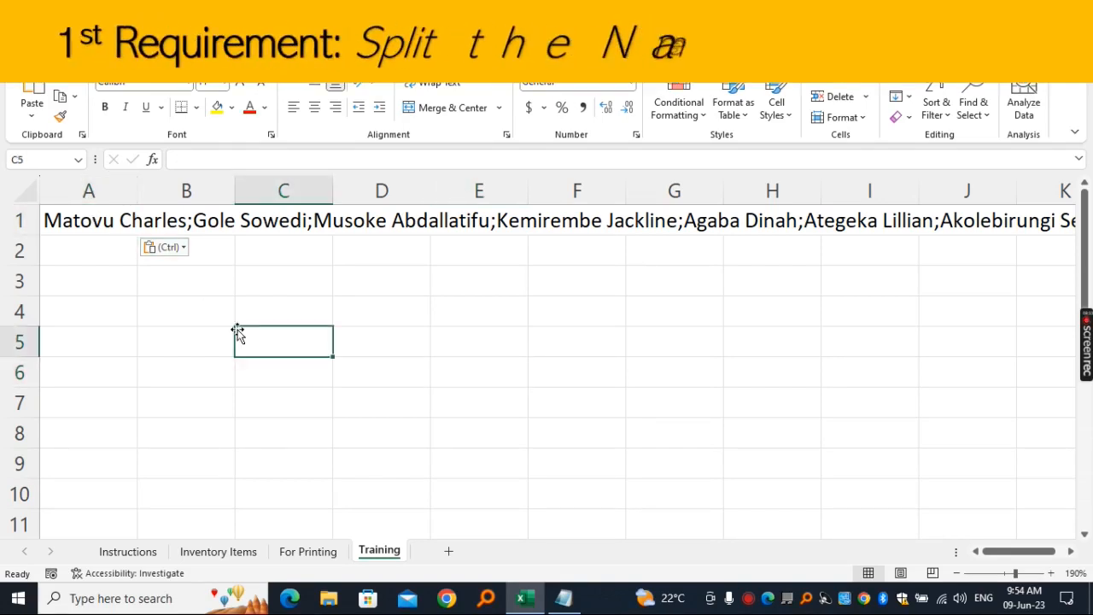
- Expand the formula bar for cell A1 to examine the full list and its separators, and collapse it again
{"action": "key", "text": "ctrl+Home"}
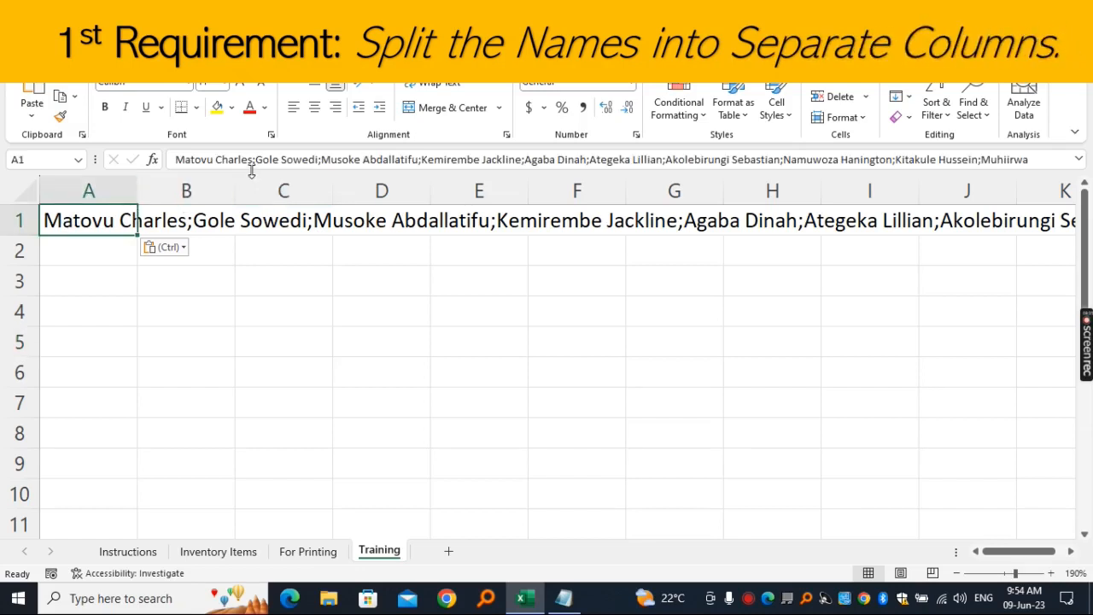
{"action": "left_click_drag", "start_coordinate": [253, 173], "coordinate": [247, 268]}
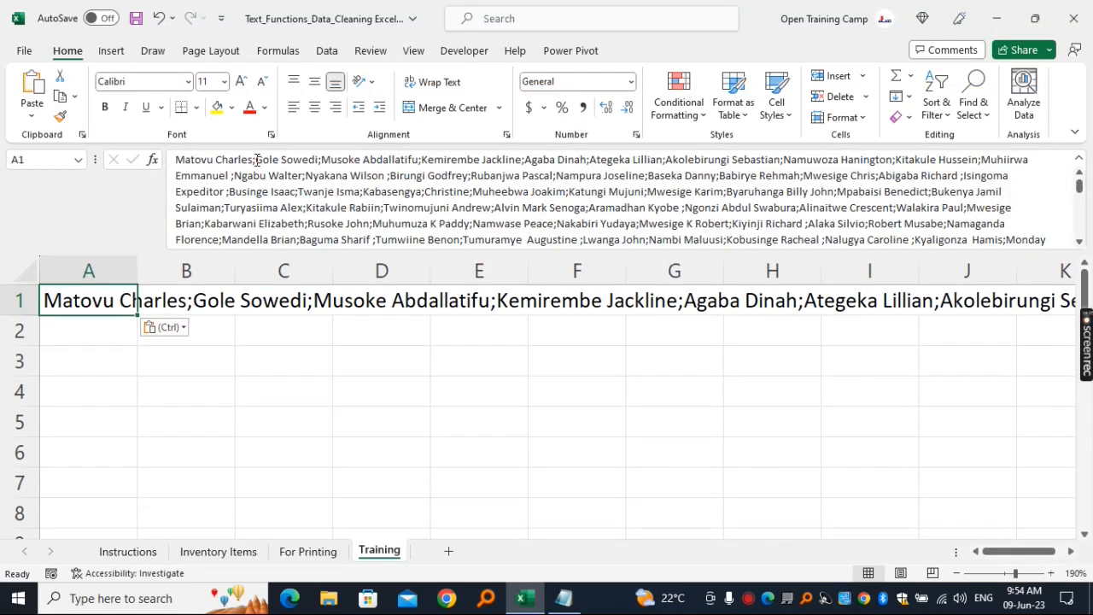
{"action": "left_click_drag", "start_coordinate": [256, 159], "coordinate": [157, 162]}
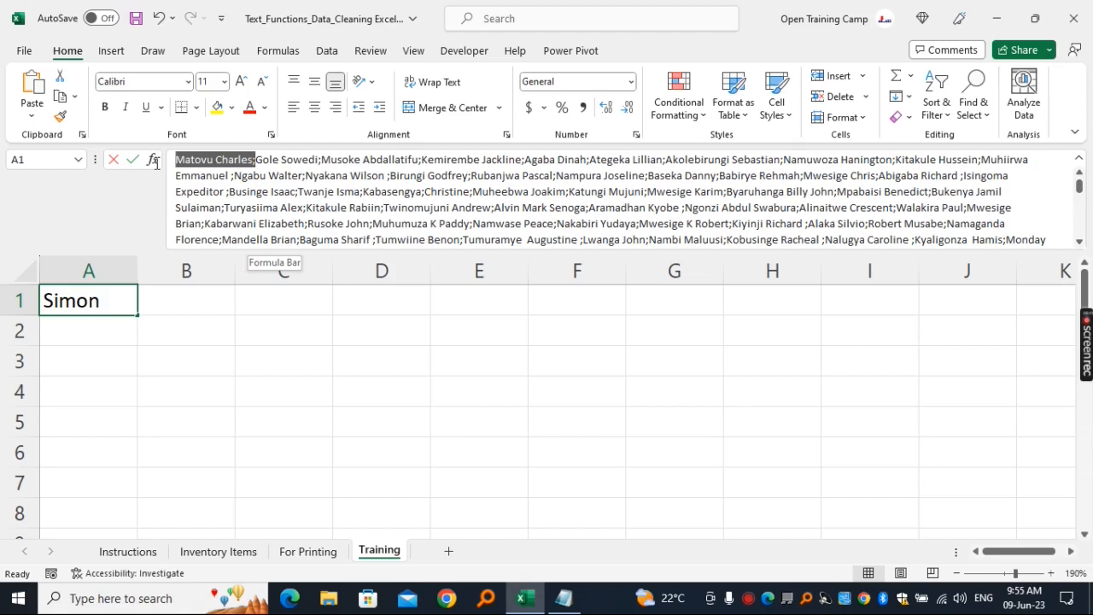
{"action": "left_click", "coordinate": [317, 191]}
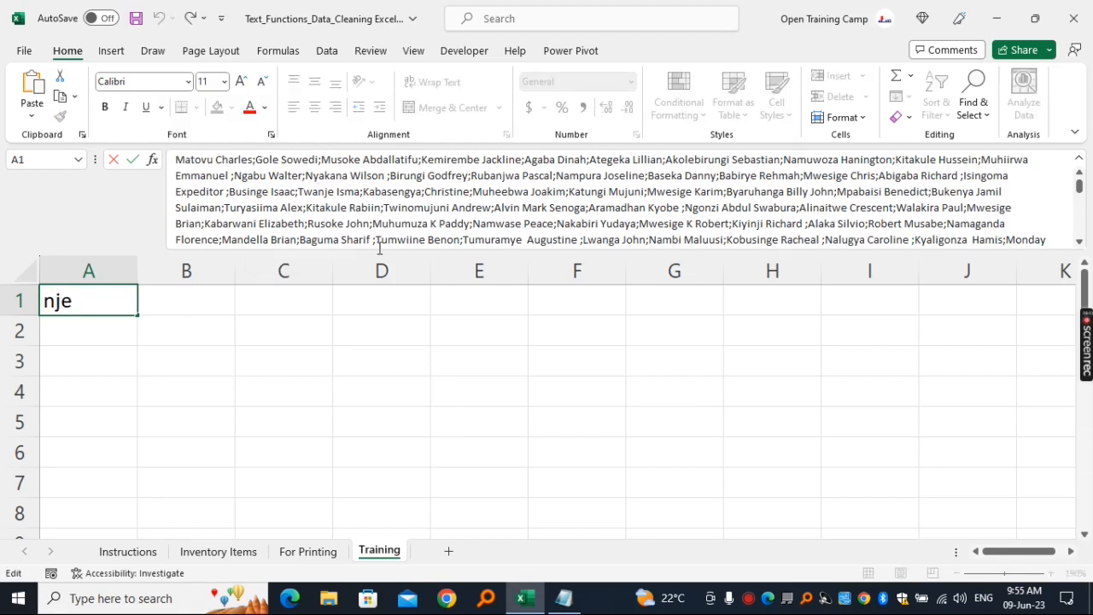
{"action": "left_click_drag", "start_coordinate": [376, 253], "coordinate": [381, 160]}
{"action": "left_click", "coordinate": [381, 313]}
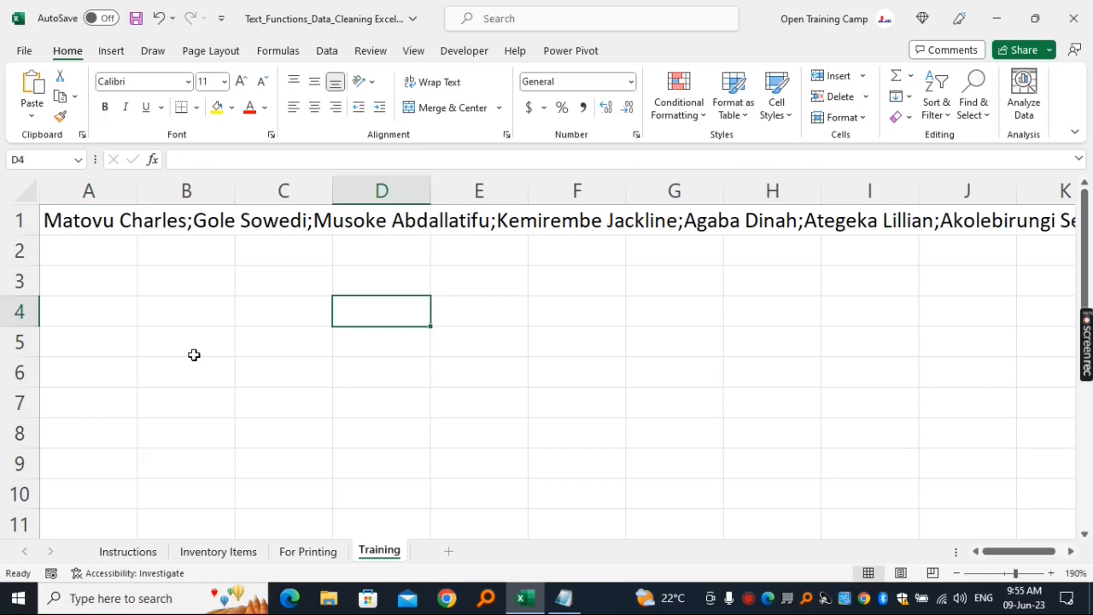
{"action": "left_click", "coordinate": [195, 354]}
- Start Text to Columns on the list in cell A1 and choose Delimited as the data type
{"action": "left_click", "coordinate": [88, 220]}
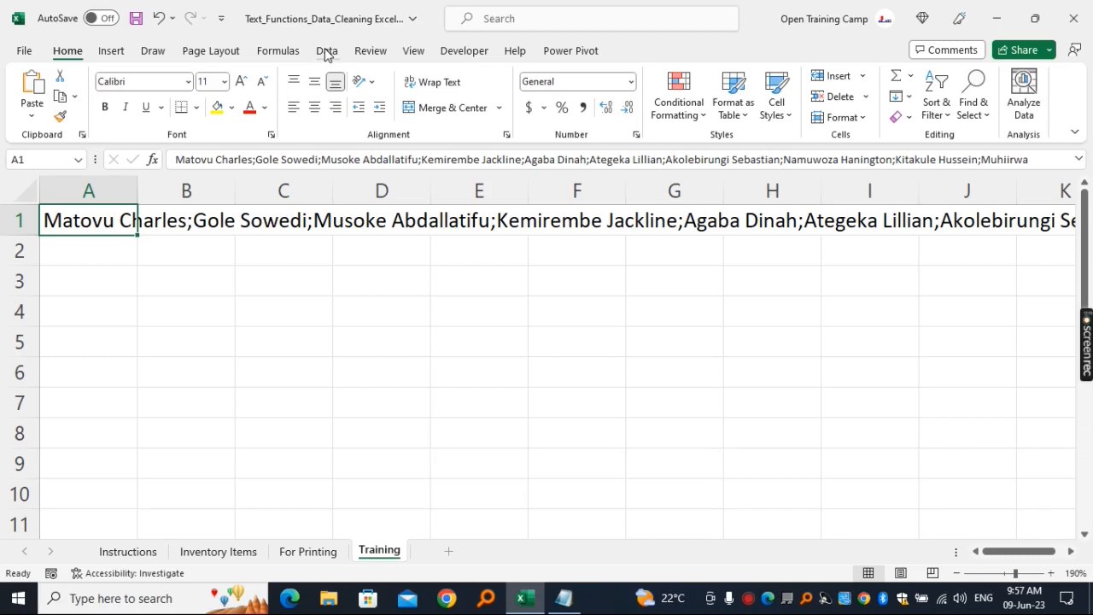
{"action": "left_click", "coordinate": [326, 53]}
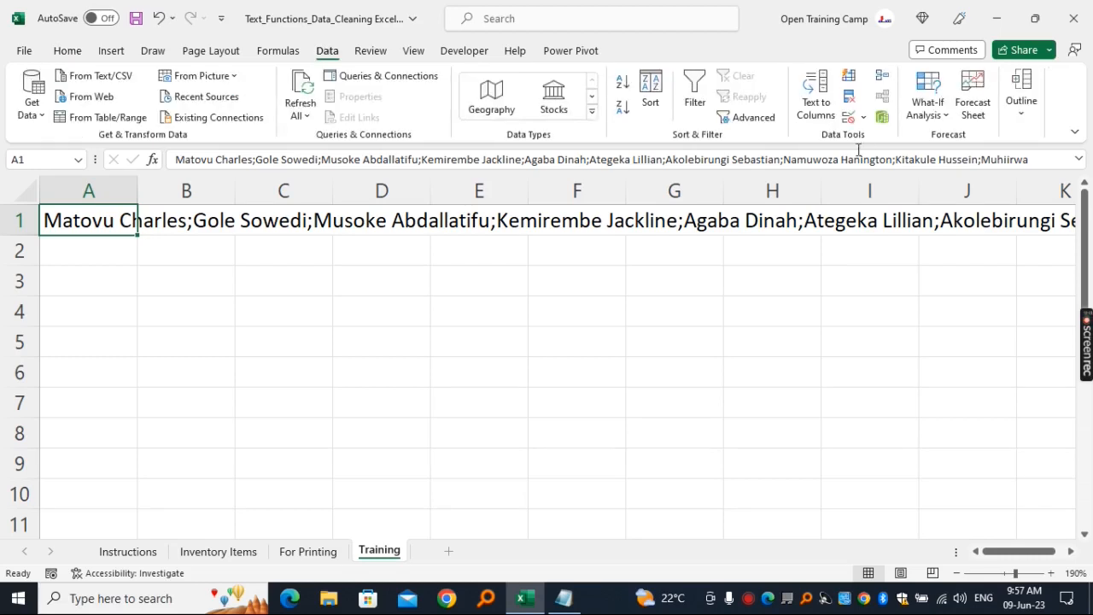
{"action": "left_click", "coordinate": [818, 86]}
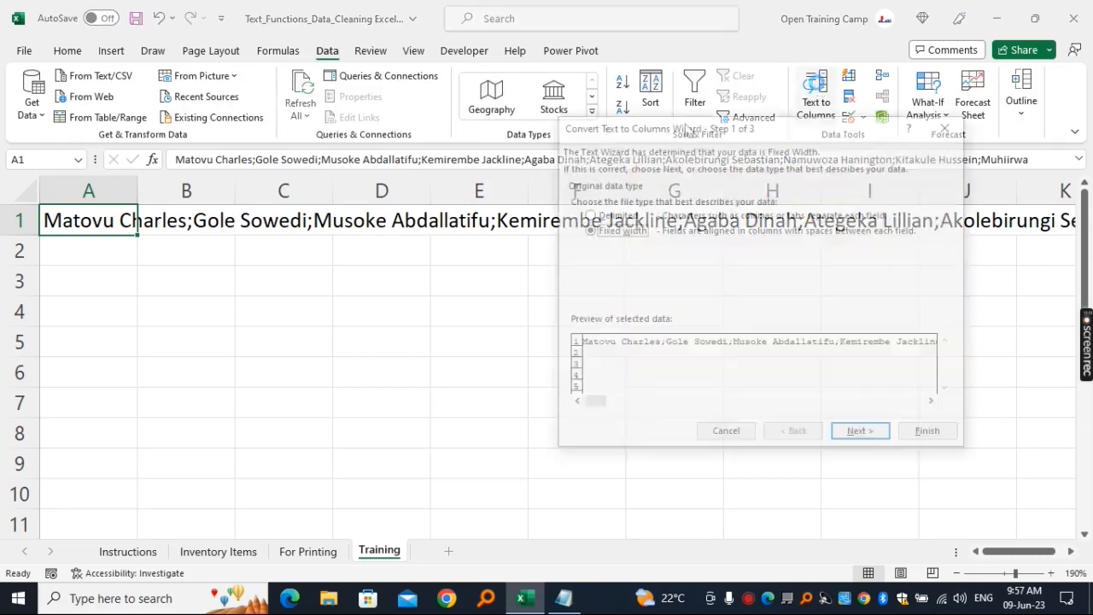
{"action": "left_click_drag", "start_coordinate": [673, 190], "coordinate": [448, 128]}
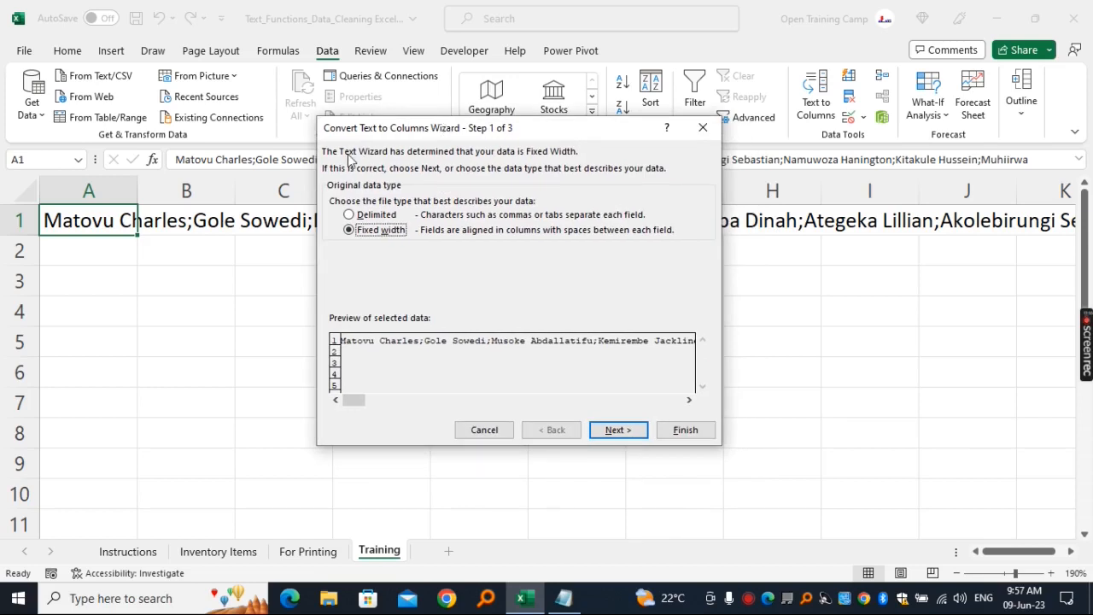
{"action": "left_click_drag", "start_coordinate": [460, 133], "coordinate": [587, 145]}
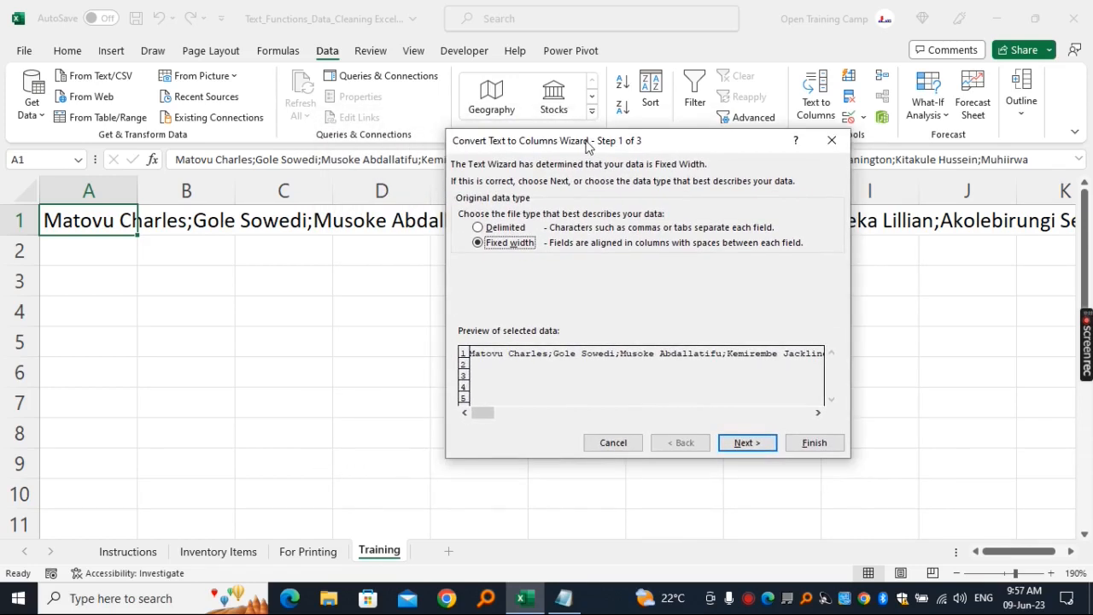
{"action": "left_click", "coordinate": [479, 229]}
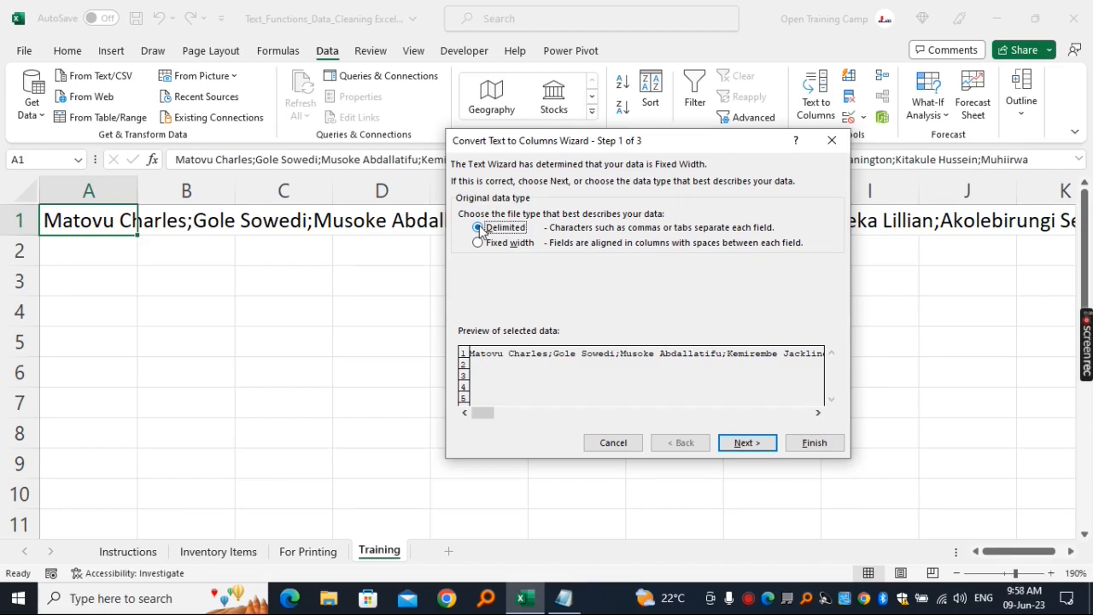
{"action": "left_click", "coordinate": [758, 446]}
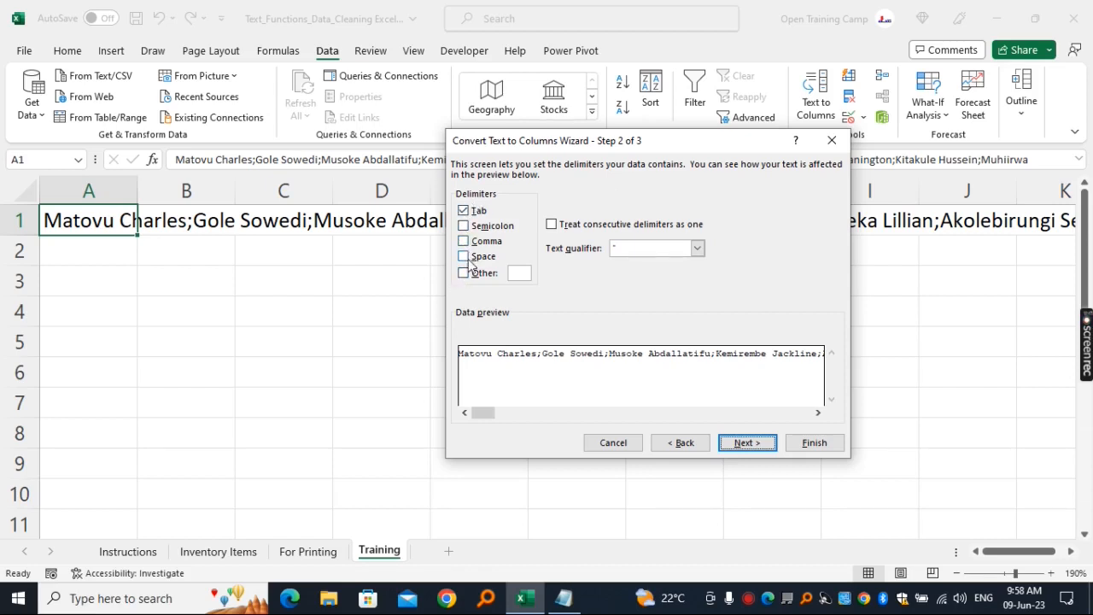
- Make the semicolon the only delimiter, deselecting Tab, and complete the split into columns
{"action": "left_click", "coordinate": [466, 214]}
{"action": "left_click", "coordinate": [464, 227]}
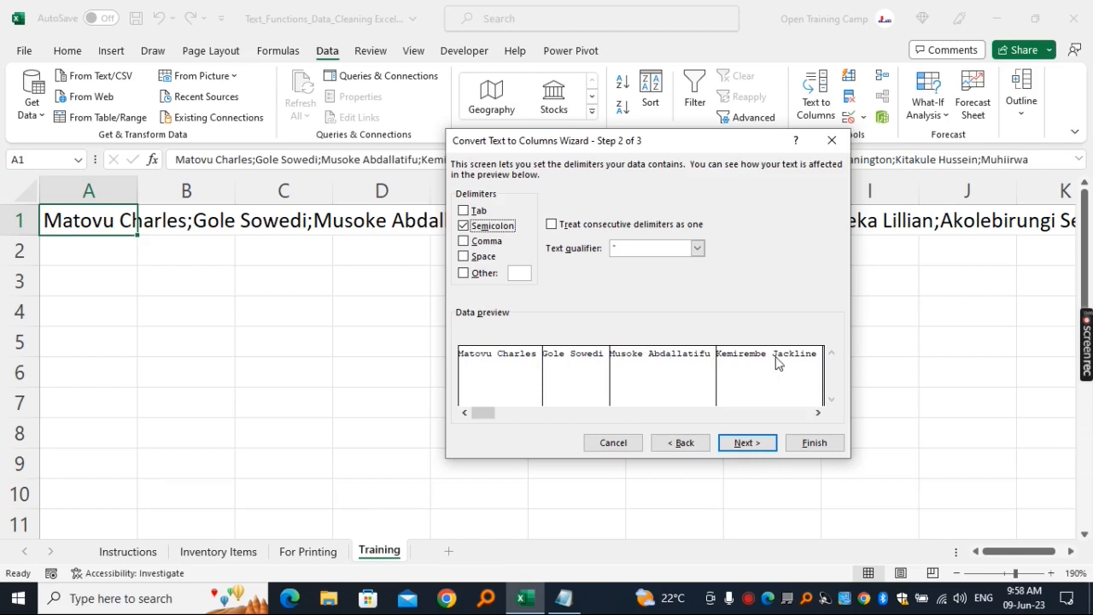
{"action": "left_click", "coordinate": [815, 444]}
{"action": "left_click", "coordinate": [289, 346]}
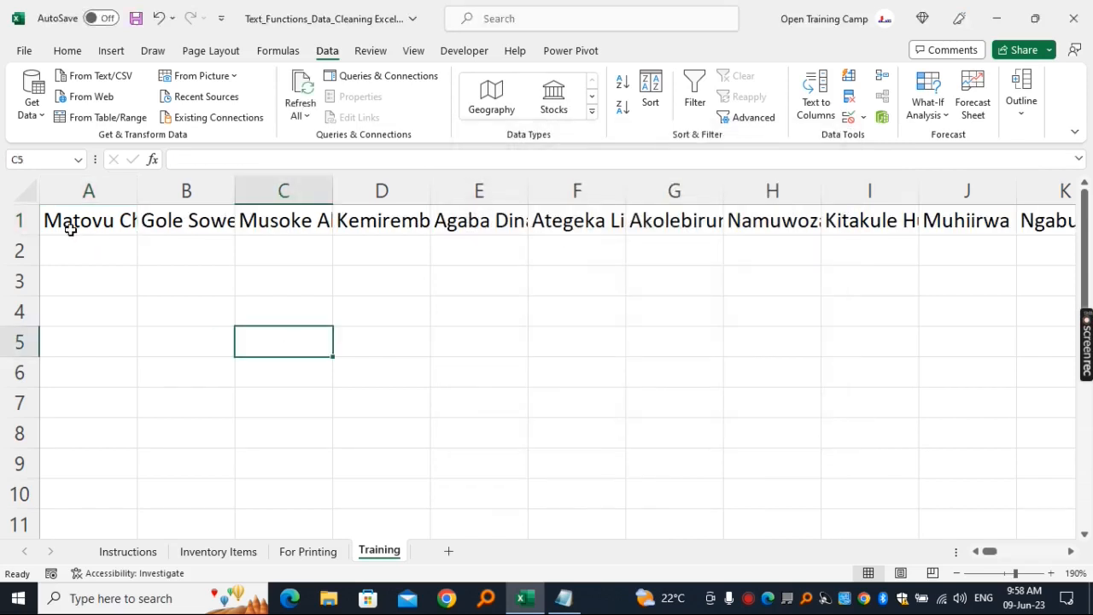
- Check the split names in cells A1 to E1 and across the whole of row 1
{"action": "left_click", "coordinate": [77, 224]}
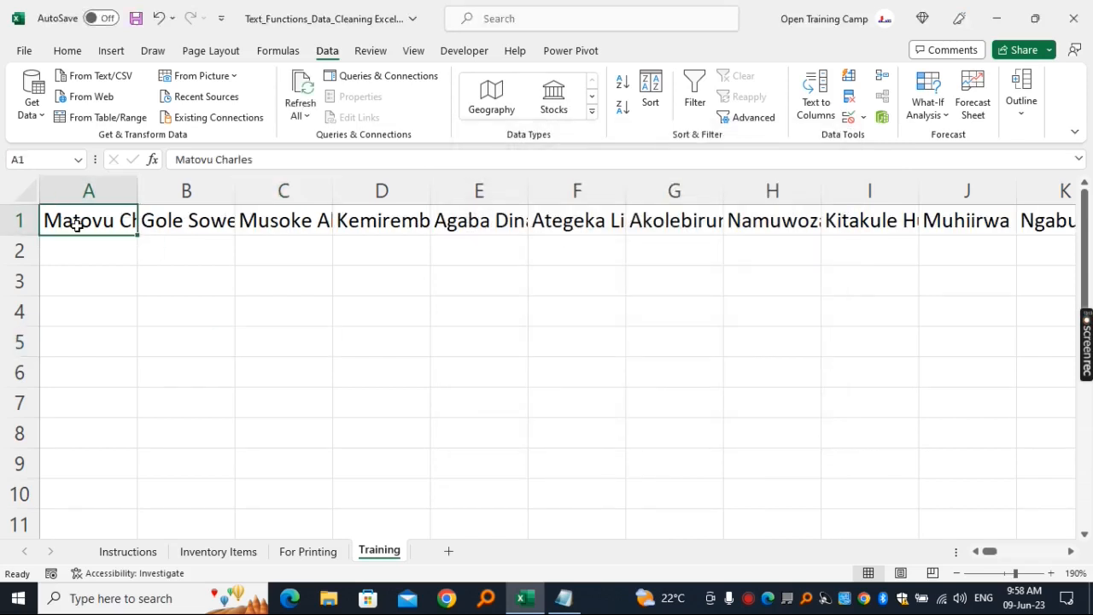
{"action": "left_click", "coordinate": [177, 220]}
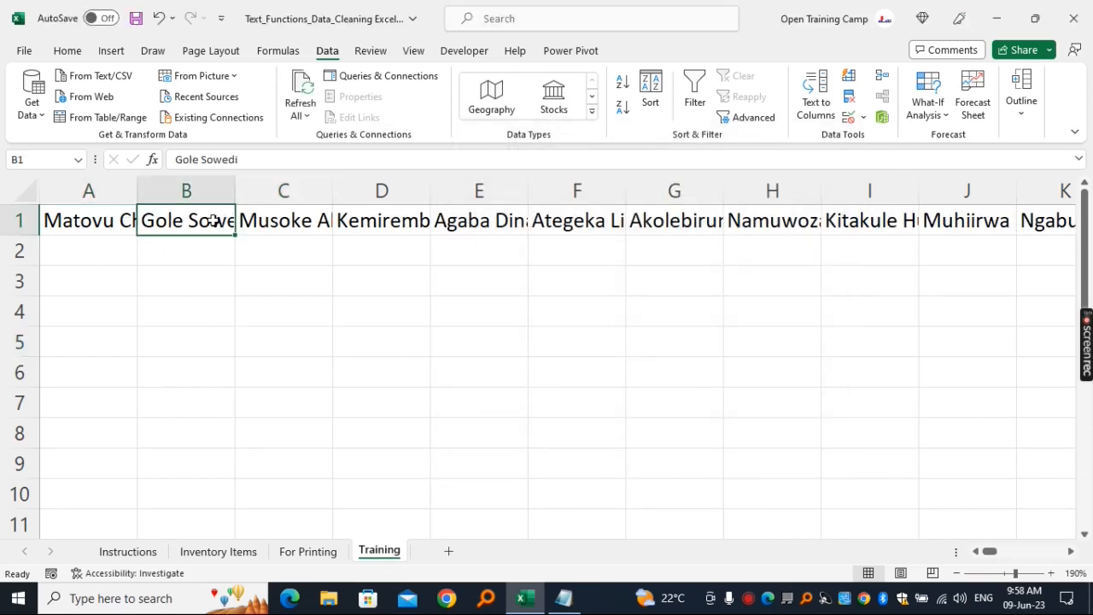
{"action": "left_click", "coordinate": [263, 219]}
{"action": "left_click", "coordinate": [359, 224]}
{"action": "left_click", "coordinate": [467, 224]}
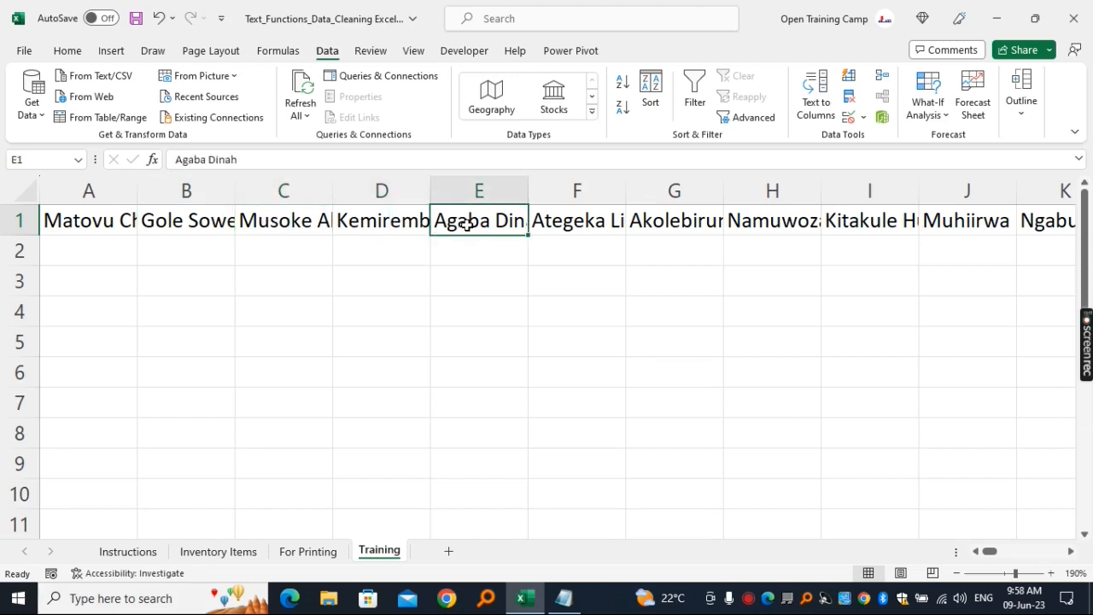
{"action": "left_click", "coordinate": [410, 281]}
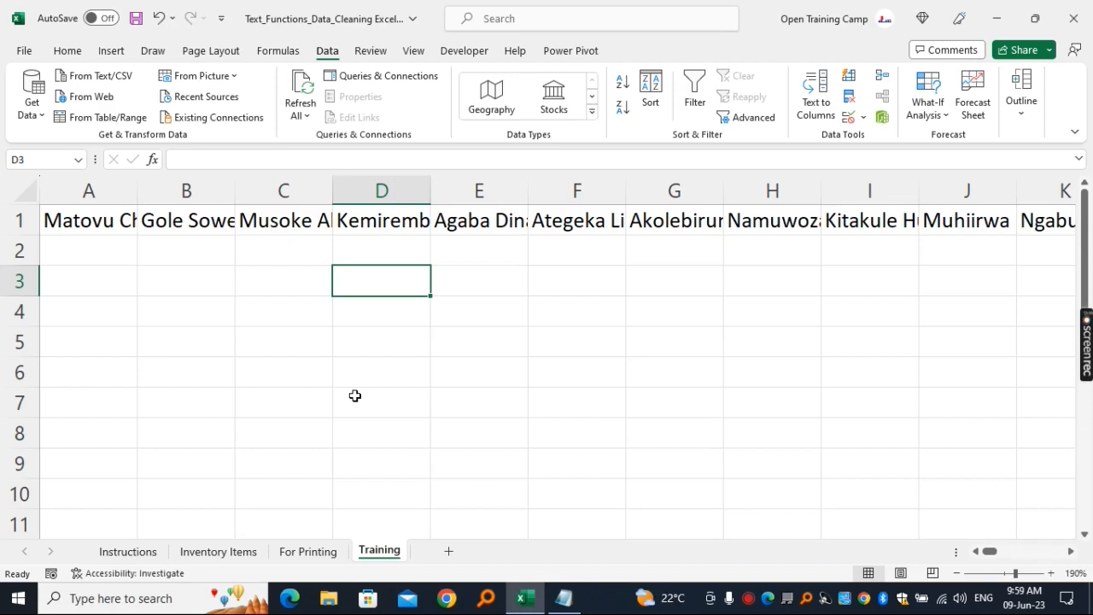
{"action": "left_click_drag", "start_coordinate": [100, 220], "coordinate": [516, 215]}
{"action": "left_click", "coordinate": [457, 285]}
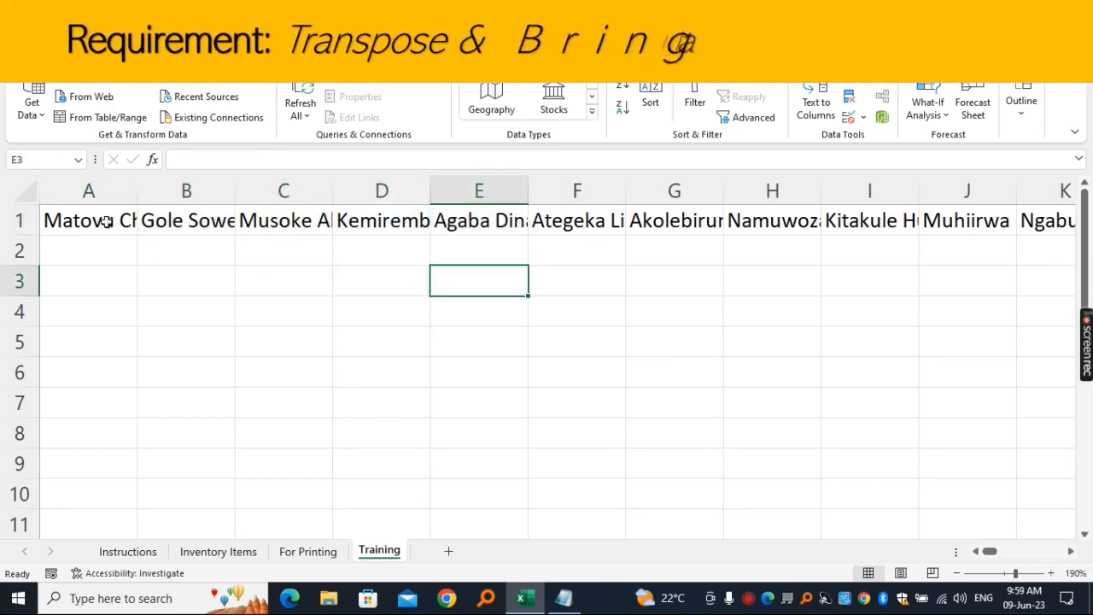
{"action": "left_click", "coordinate": [22, 221]}
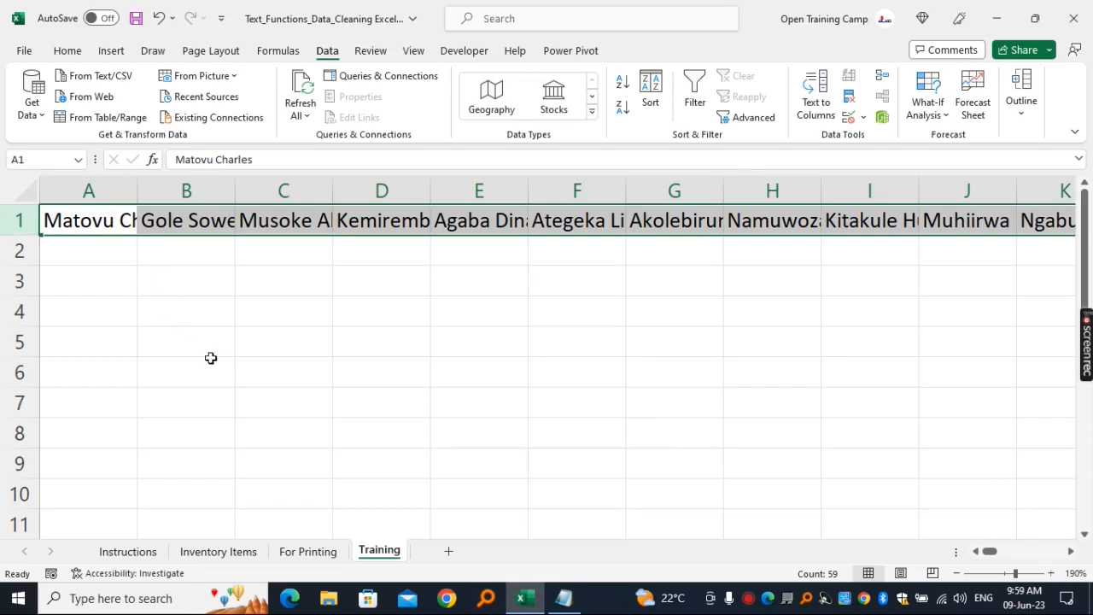
{"action": "left_click", "coordinate": [84, 259]}
{"action": "left_click", "coordinate": [222, 359]}
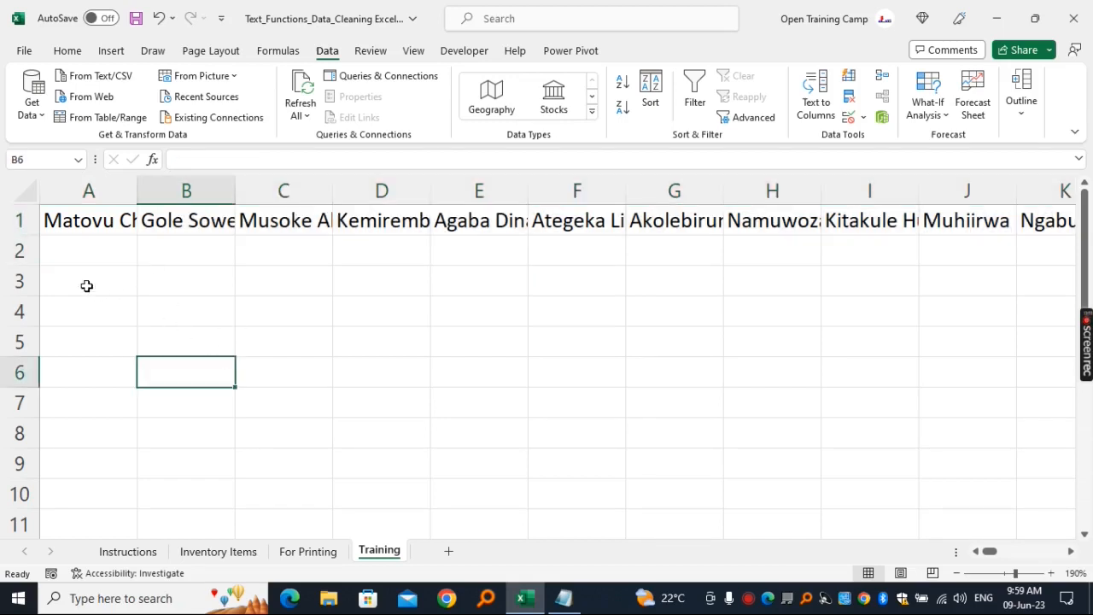
- Enter the heading Transpose in cell A3 and auto-fit the width of column A
{"action": "left_click", "coordinate": [79, 279]}
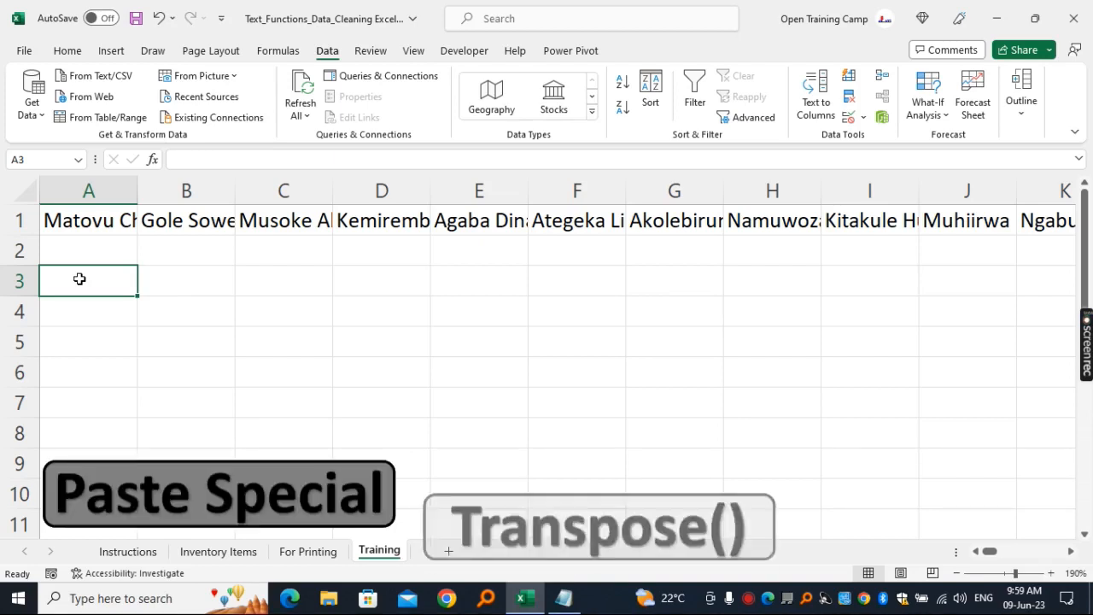
{"action": "left_click", "coordinate": [149, 334]}
{"action": "left_click", "coordinate": [97, 280]}
{"action": "type", "text": "Transpose"}
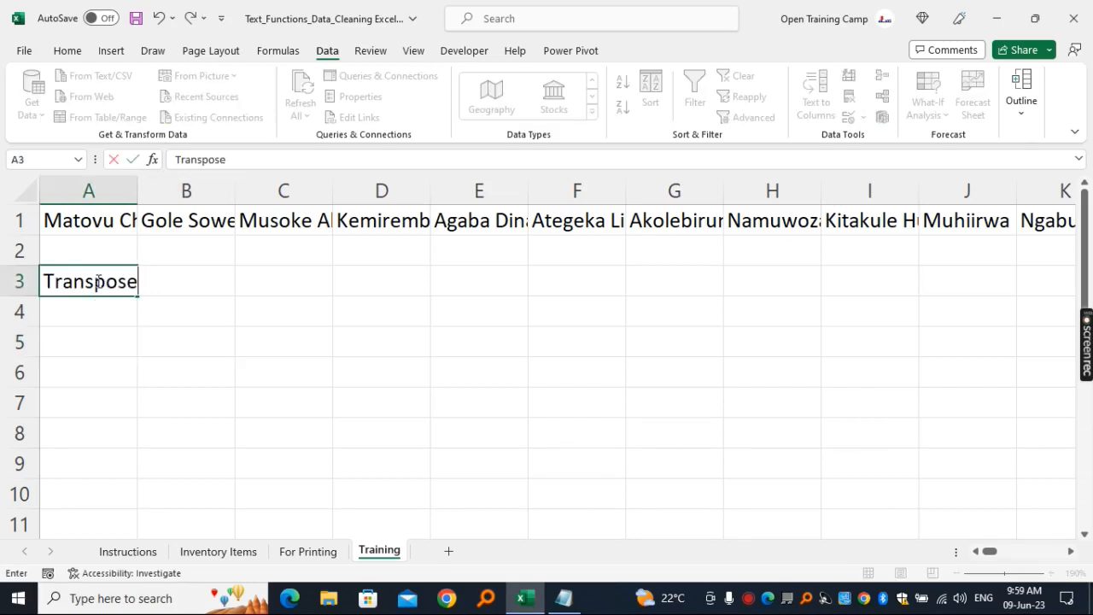
{"action": "left_click", "coordinate": [115, 342]}
{"action": "left_click", "coordinate": [120, 190]}
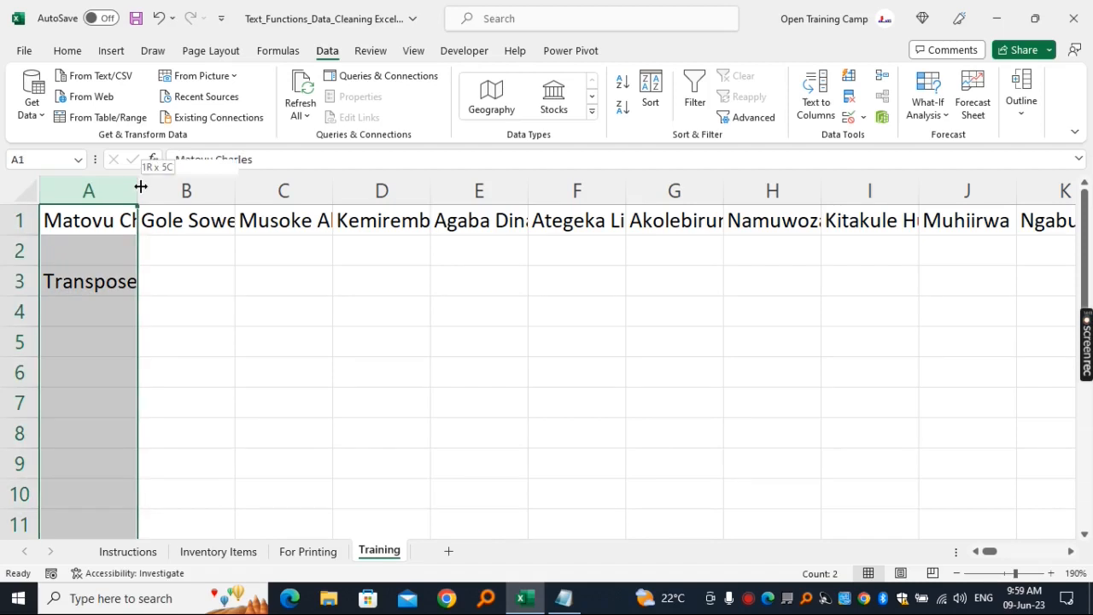
{"action": "double_click", "coordinate": [141, 186]}
- Fill the Transpose heading in cell A3 with yellow
{"action": "left_click", "coordinate": [205, 335]}
{"action": "left_click", "coordinate": [115, 273]}
{"action": "left_click", "coordinate": [68, 51]}
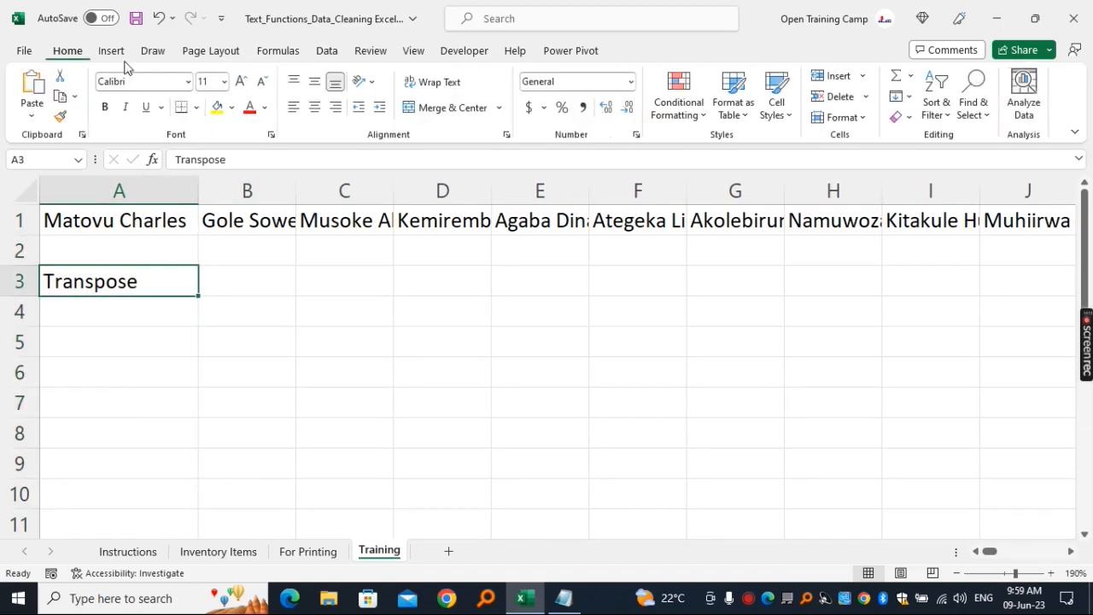
{"action": "left_click", "coordinate": [217, 107]}
{"action": "left_click", "coordinate": [291, 341]}
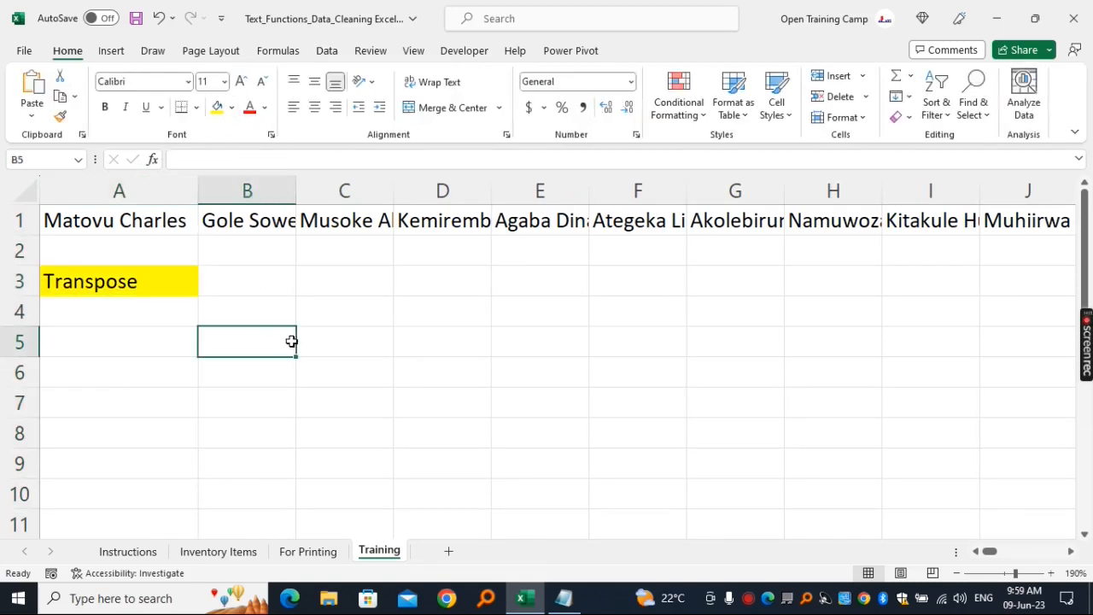
- Enter the formula =TRANSPOSE(A1:BG1) in cell A4 to turn the row of names into a vertical list
{"action": "left_click", "coordinate": [91, 316]}
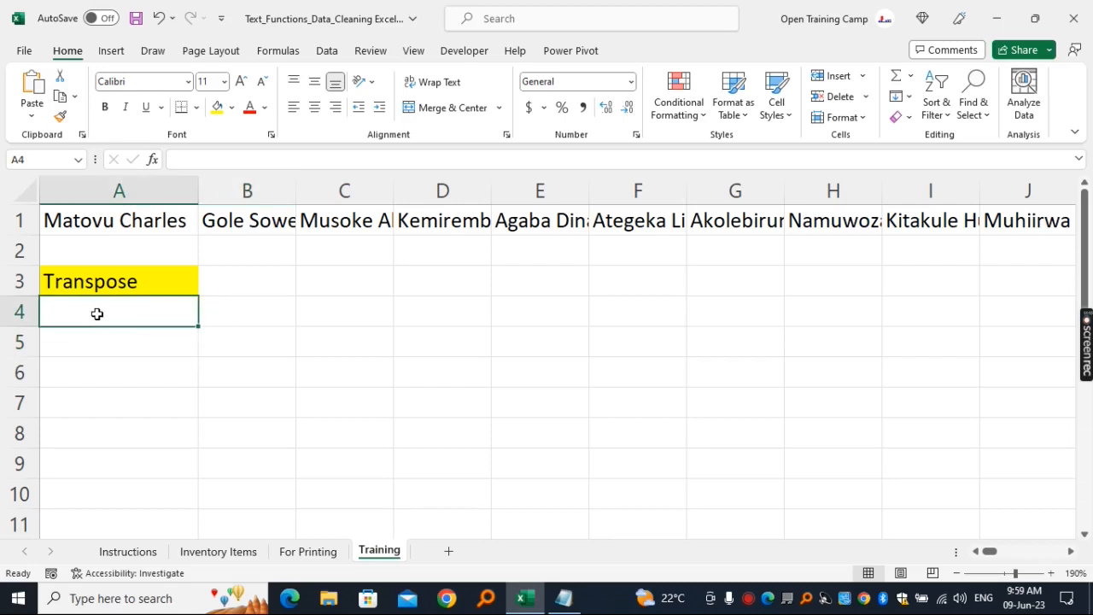
{"action": "type", "text": "="}
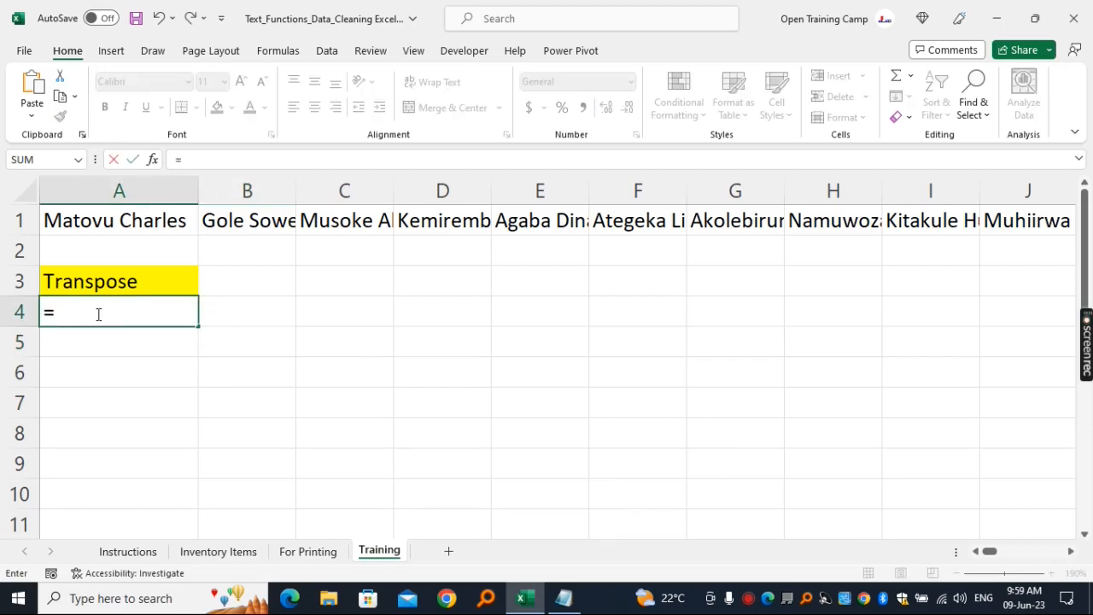
{"action": "type", "text": "transpose"}
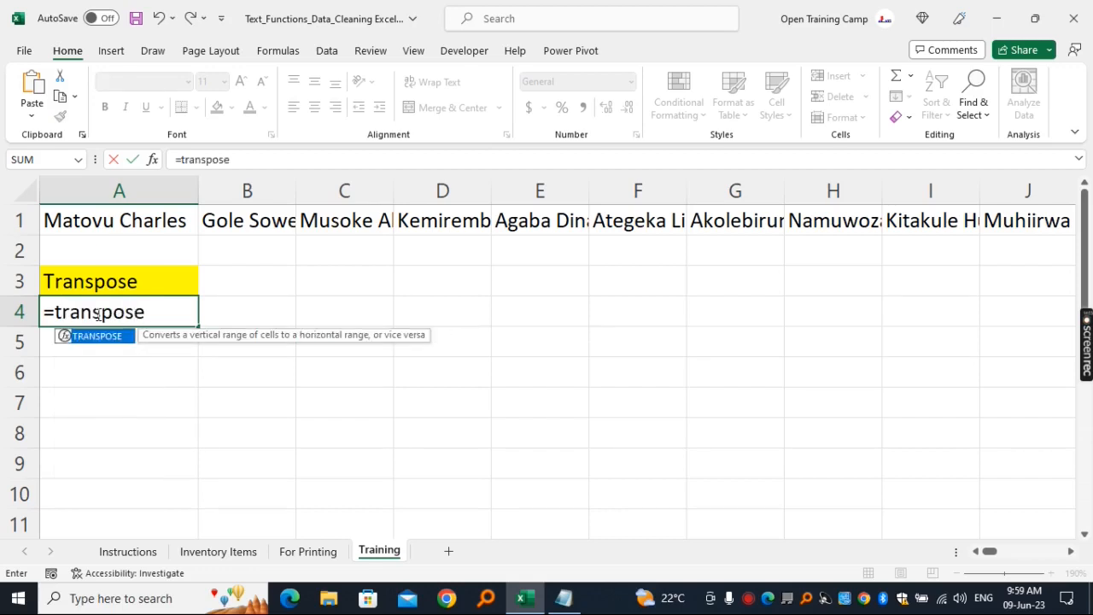
{"action": "key", "text": "Tab"}
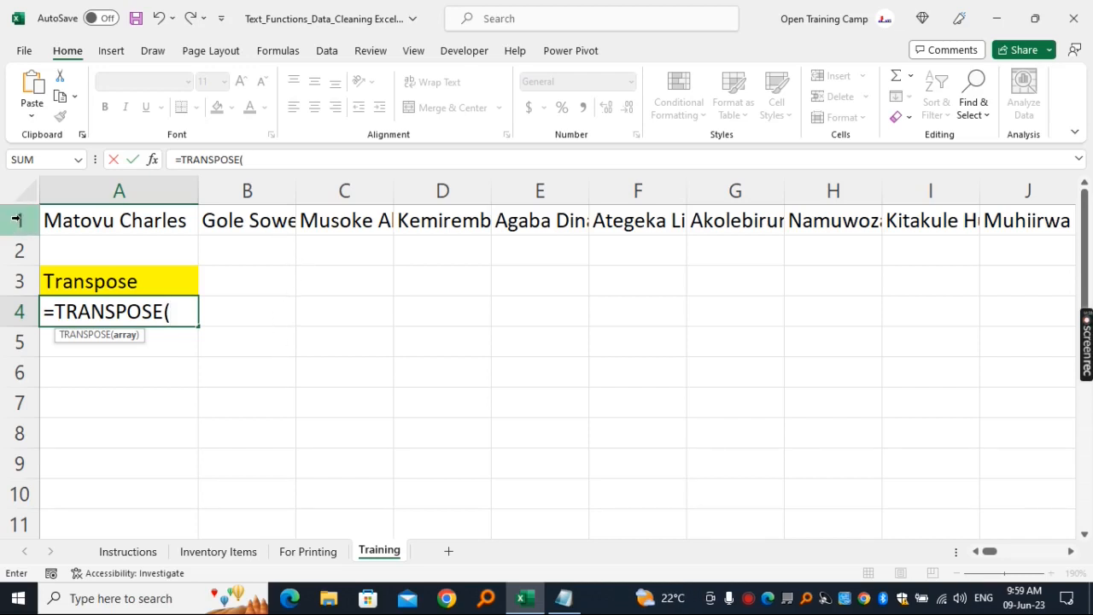
{"action": "left_click", "coordinate": [99, 223]}
{"action": "key", "text": "ctrl+shift+Right"}
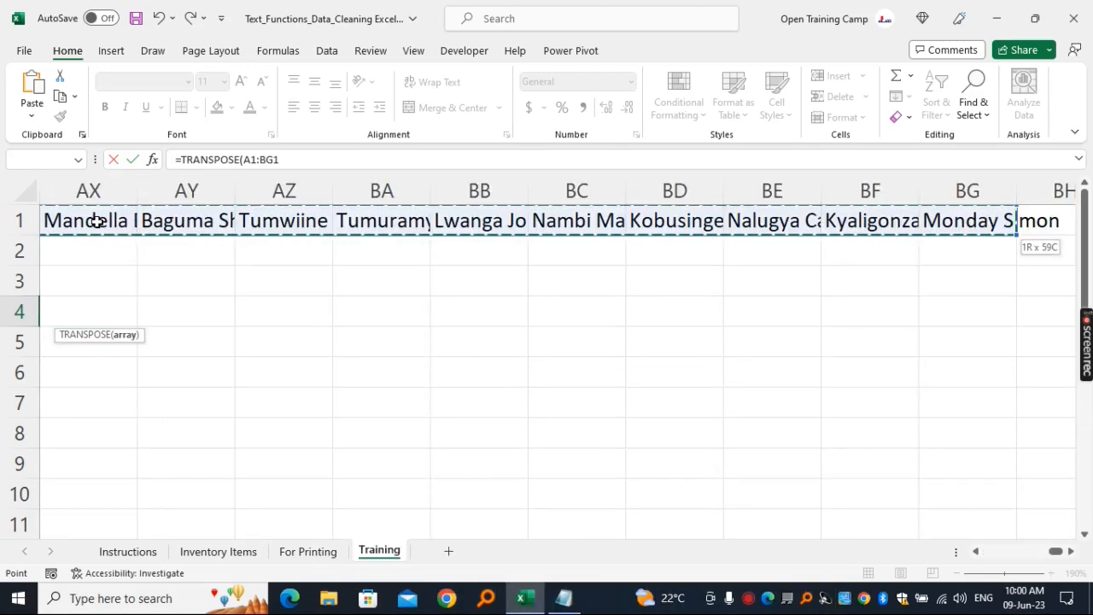
{"action": "type", "text": ")"}
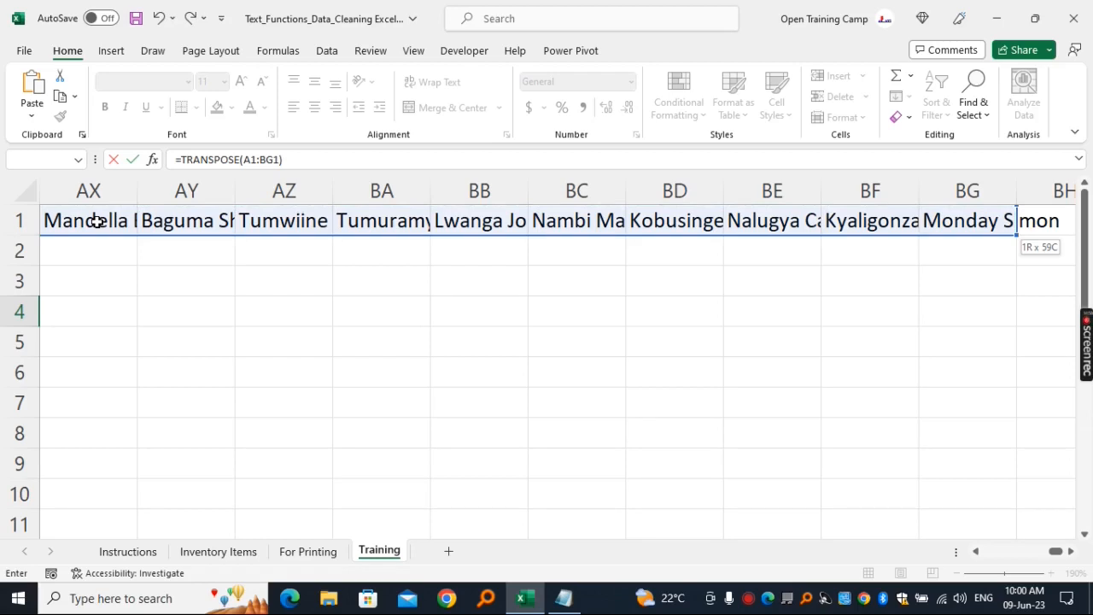
{"action": "key", "text": "Return"}
- Widen column A to fit the transposed names and check the list and its formula in cell A4
{"action": "left_click", "coordinate": [281, 288]}
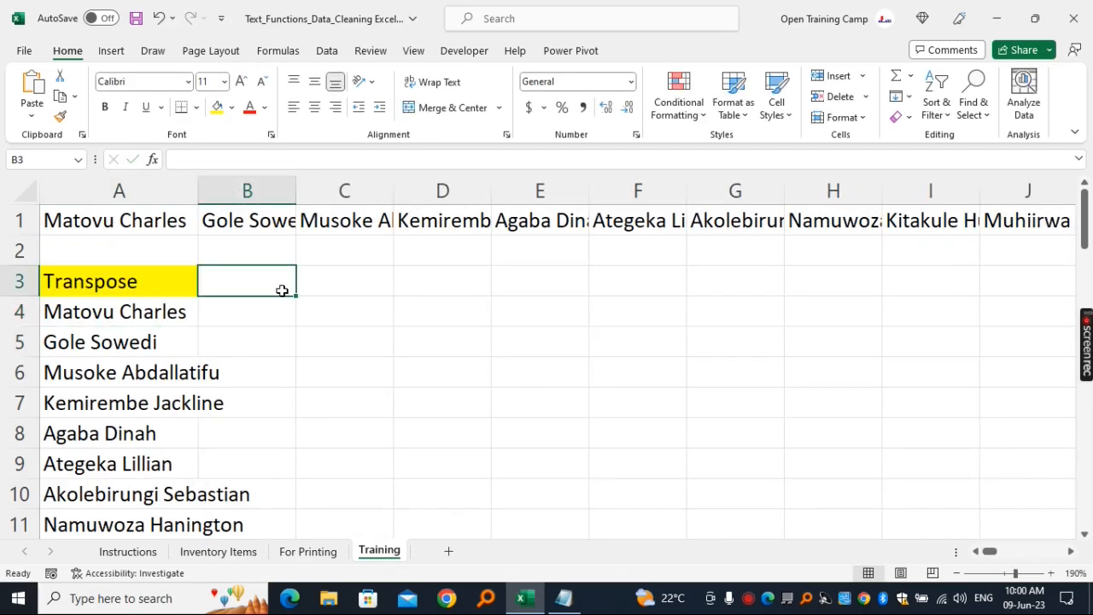
{"action": "left_click", "coordinate": [156, 296]}
{"action": "left_click", "coordinate": [171, 190]}
{"action": "left_click_drag", "start_coordinate": [198, 190], "coordinate": [279, 189]}
{"action": "left_click", "coordinate": [312, 358]}
{"action": "left_click_drag", "start_coordinate": [146, 281], "coordinate": [142, 495]}
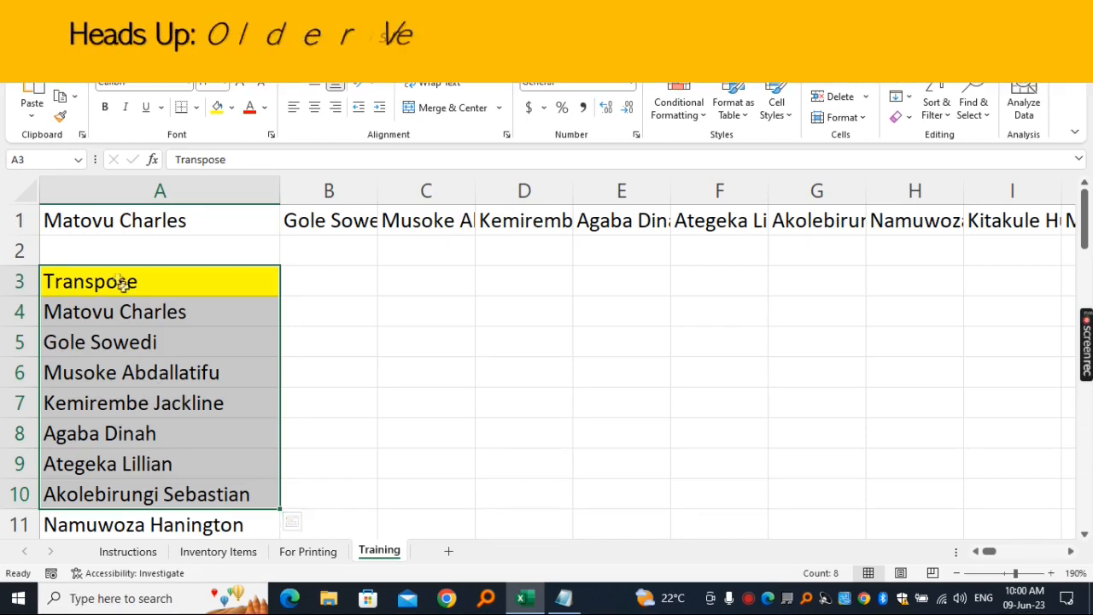
{"action": "left_click", "coordinate": [109, 310]}
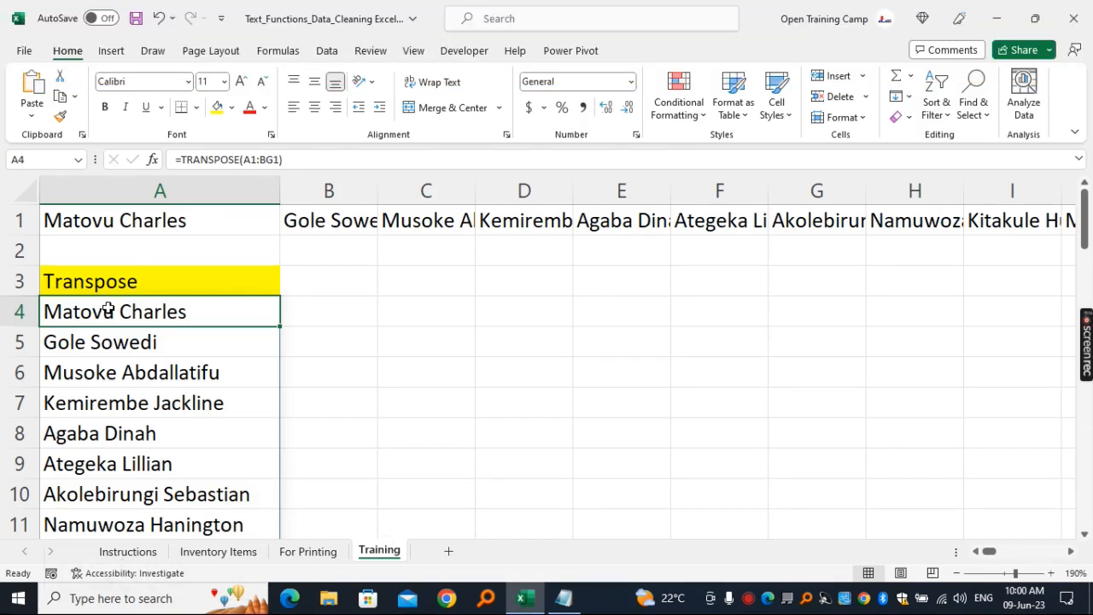
- Add the heading Paste Special in cell B3 with yellow fill and fit column B to its width
{"action": "left_click", "coordinate": [330, 280]}
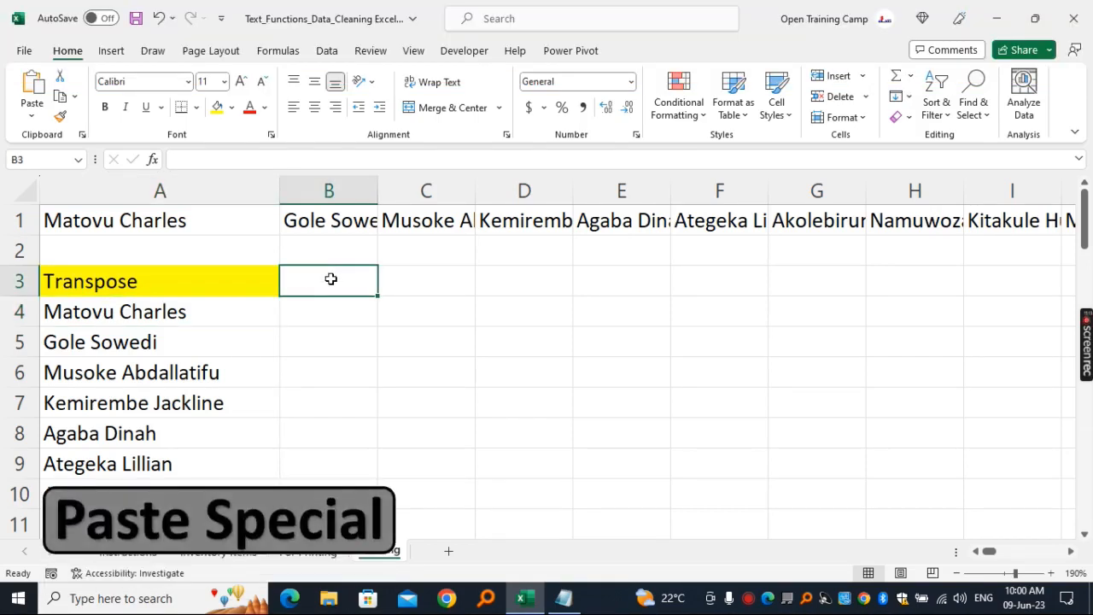
{"action": "type", "text": "Paste"}
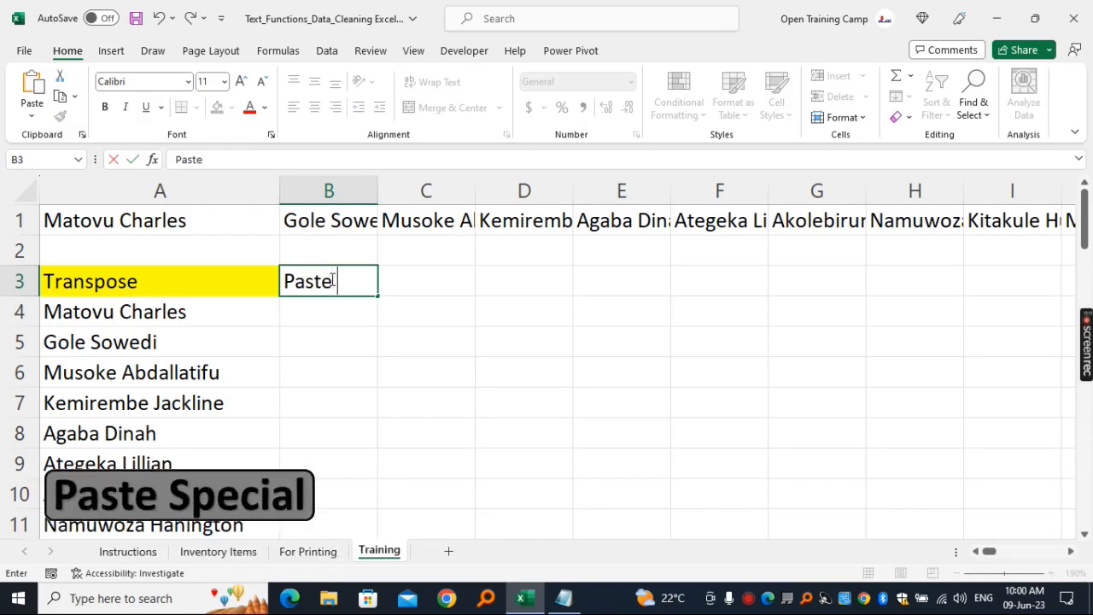
{"action": "type", "text": " Special"}
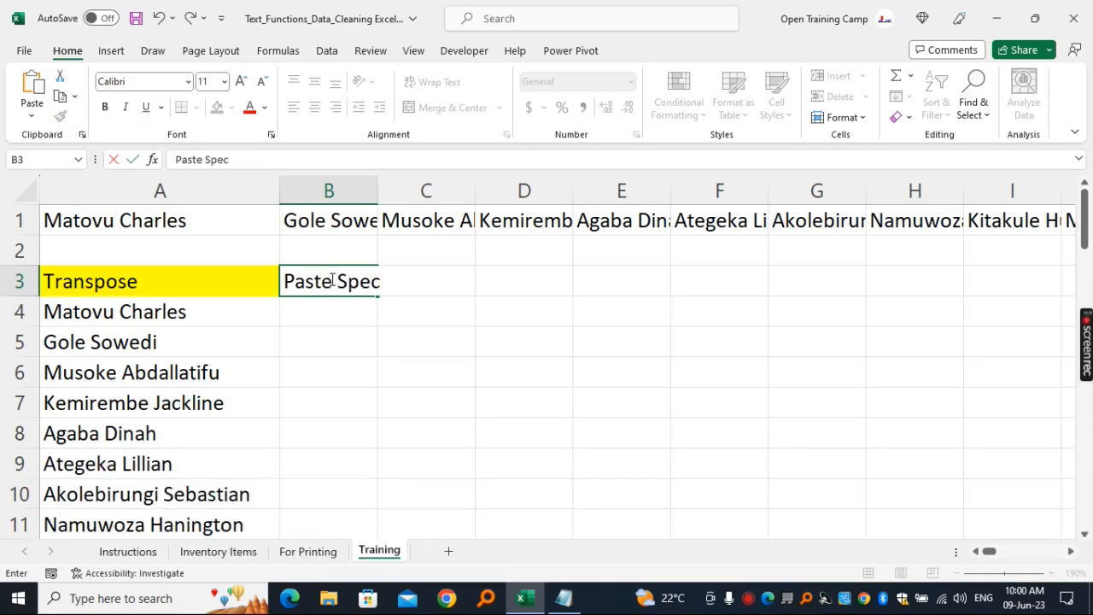
{"action": "left_click", "coordinate": [333, 340]}
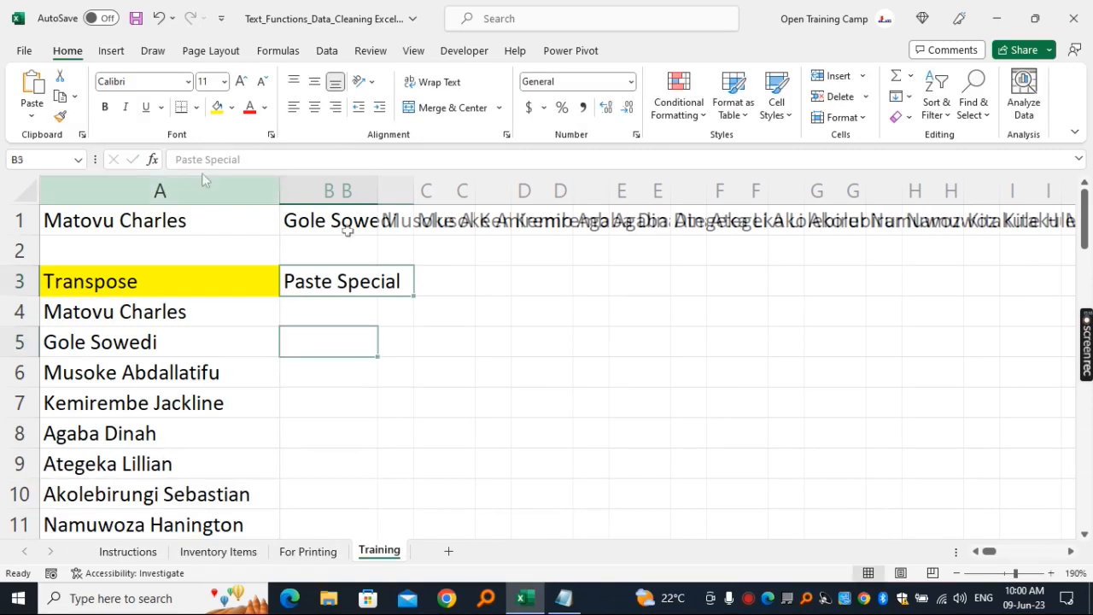
{"action": "left_click", "coordinate": [217, 109]}
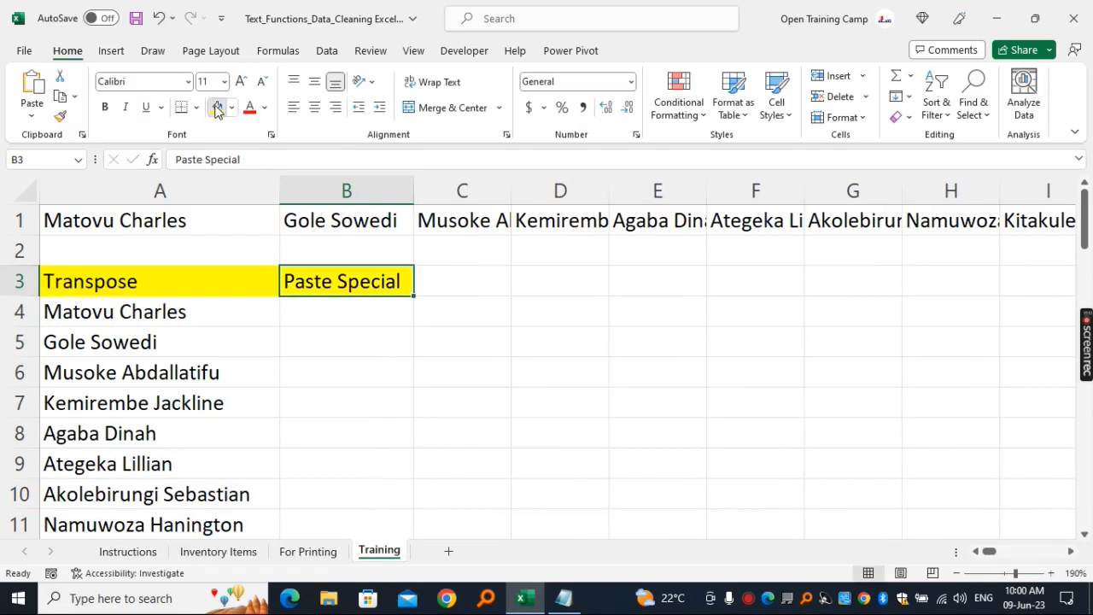
{"action": "left_click", "coordinate": [568, 381]}
{"action": "left_click_drag", "start_coordinate": [221, 226], "coordinate": [818, 227]}
{"action": "left_click_drag", "start_coordinate": [336, 315], "coordinate": [338, 444]}
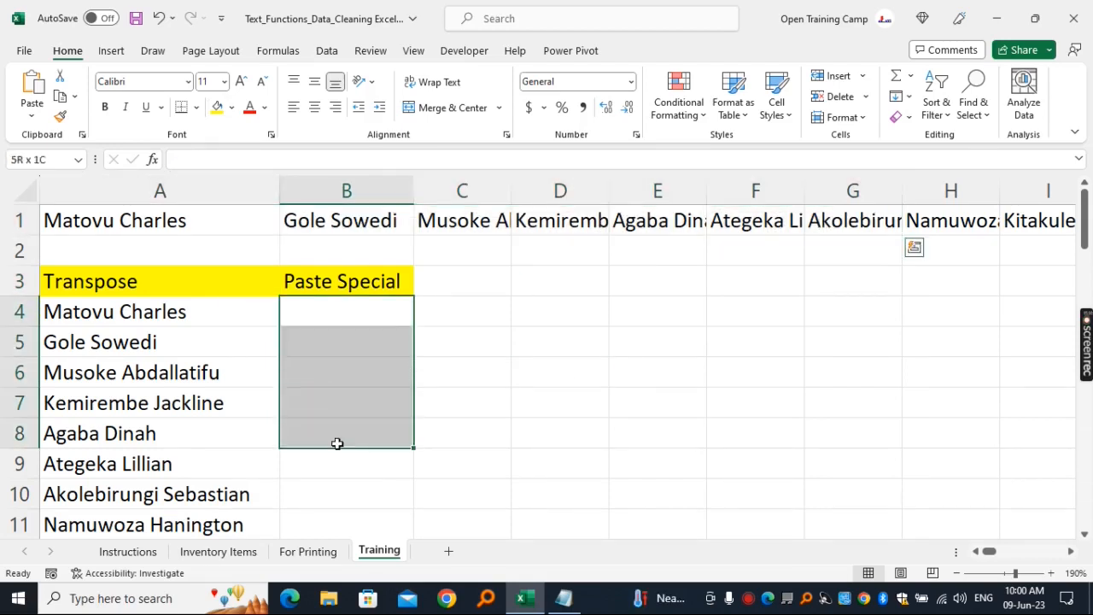
{"action": "left_click", "coordinate": [642, 369]}
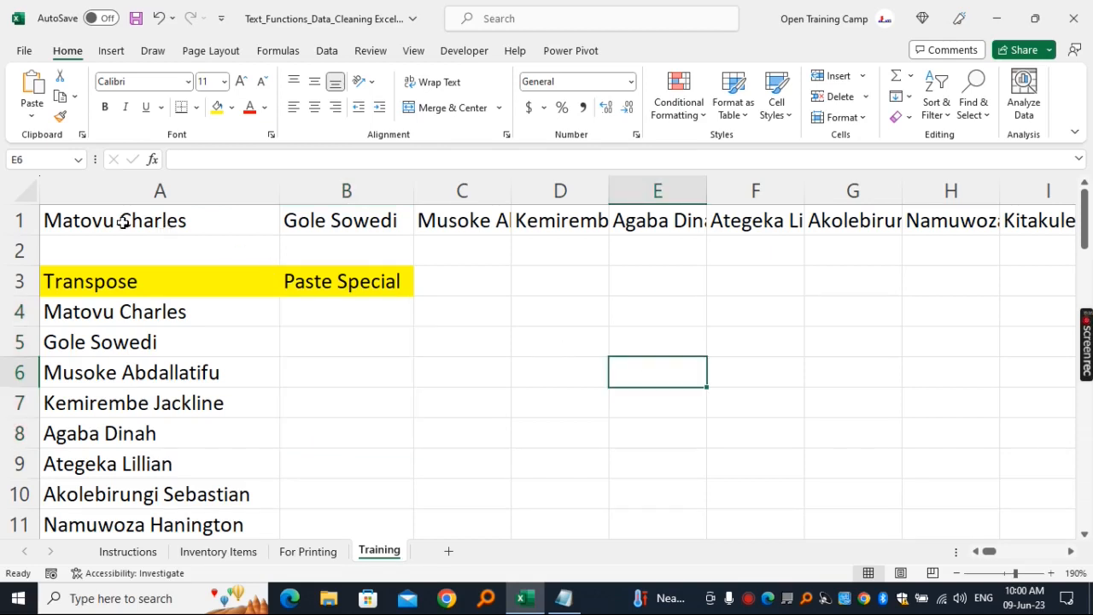
- Copy the row of names in A1:BG1 and paste it transposed into cell B4 with Paste Special
{"action": "left_click", "coordinate": [124, 222]}
{"action": "key", "text": "ctrl+shift+Right"}
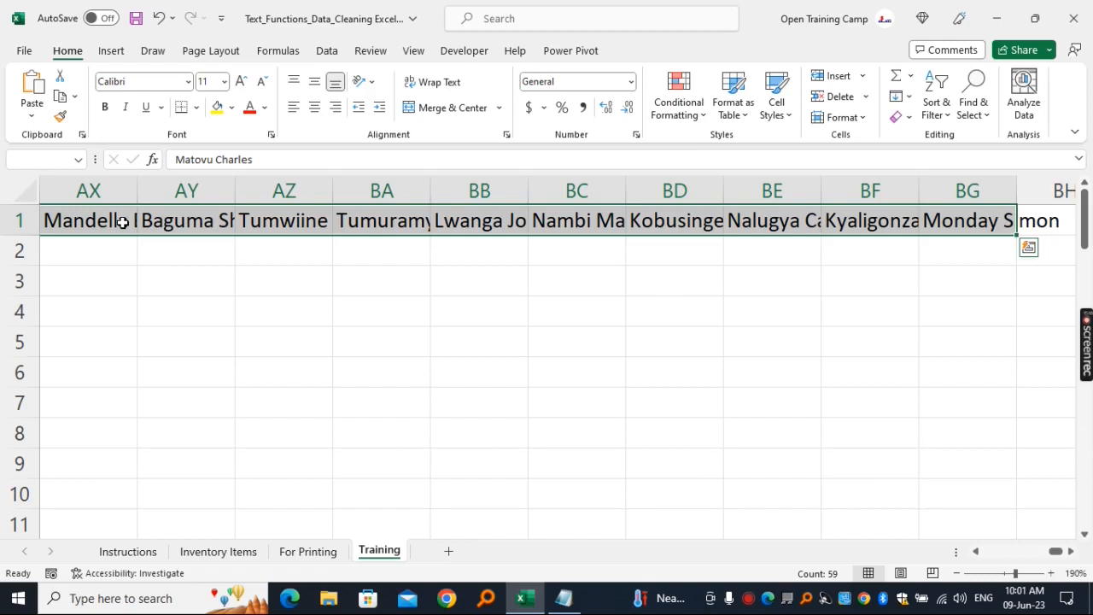
{"action": "key", "text": "ctrl+c"}
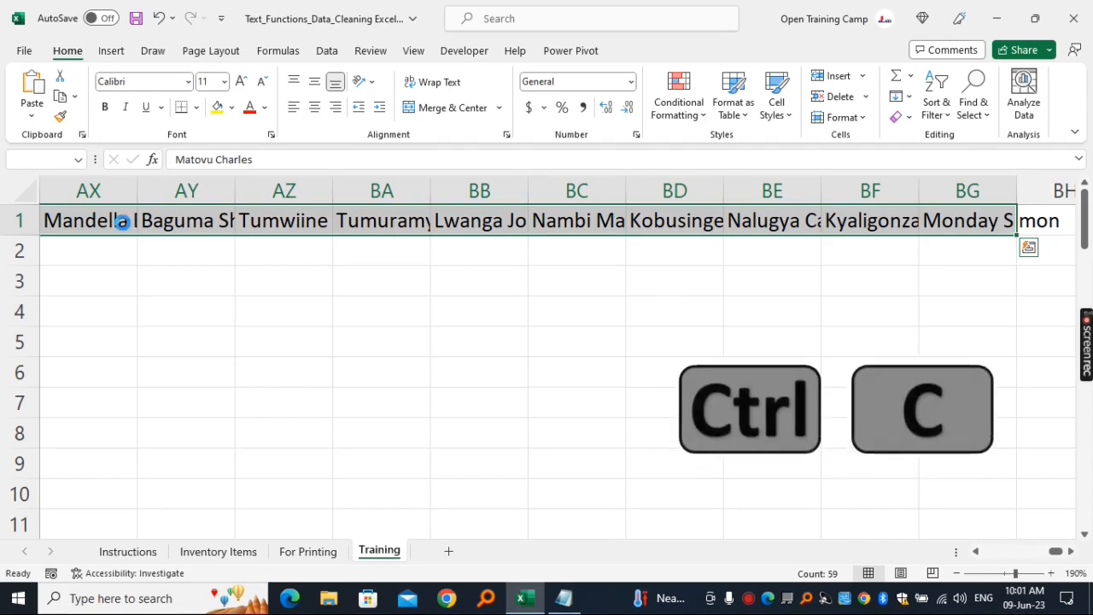
{"action": "left_click_drag", "start_coordinate": [1057, 552], "coordinate": [981, 552]}
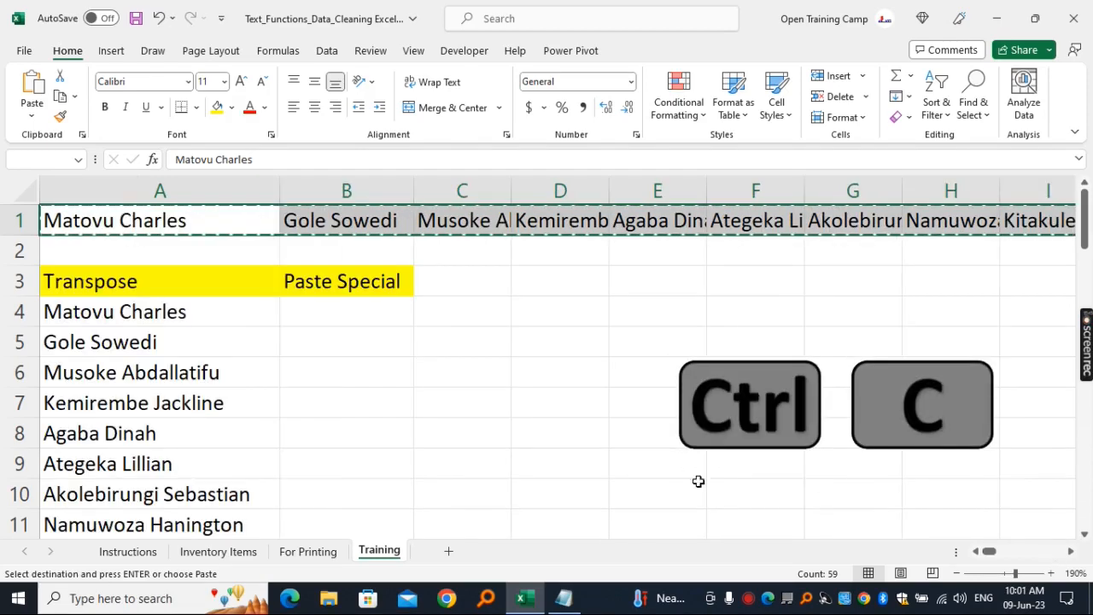
{"action": "left_click", "coordinate": [340, 313]}
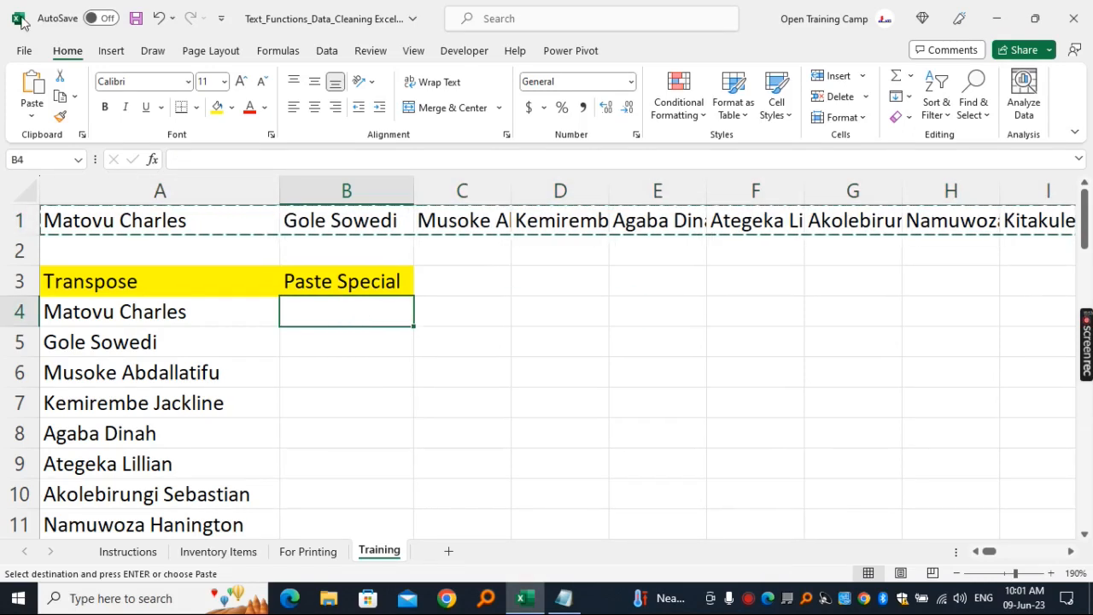
{"action": "left_click", "coordinate": [33, 119]}
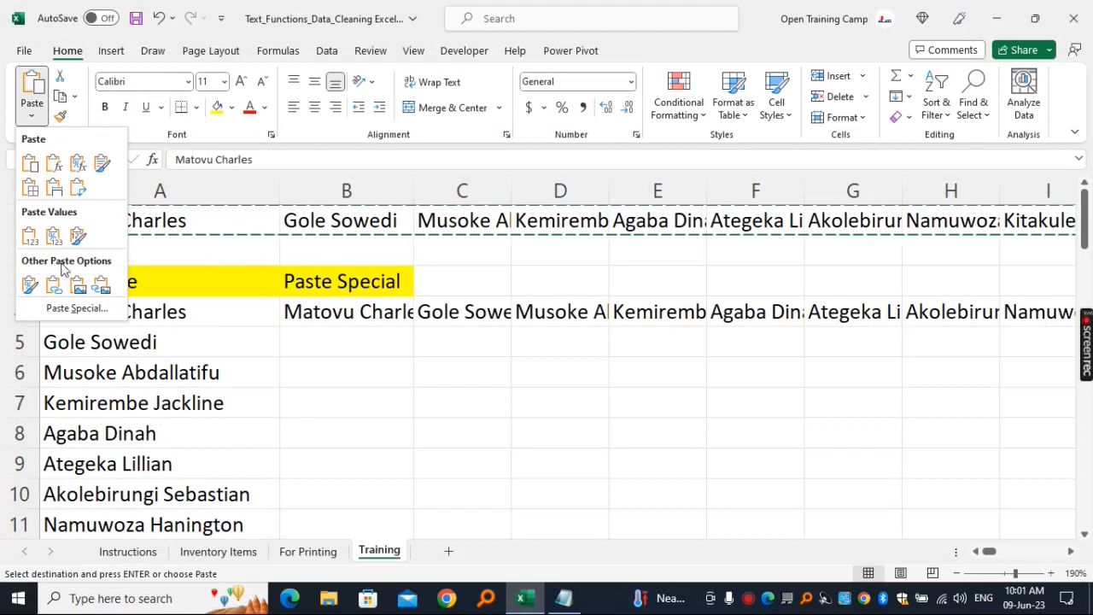
{"action": "left_click", "coordinate": [75, 308]}
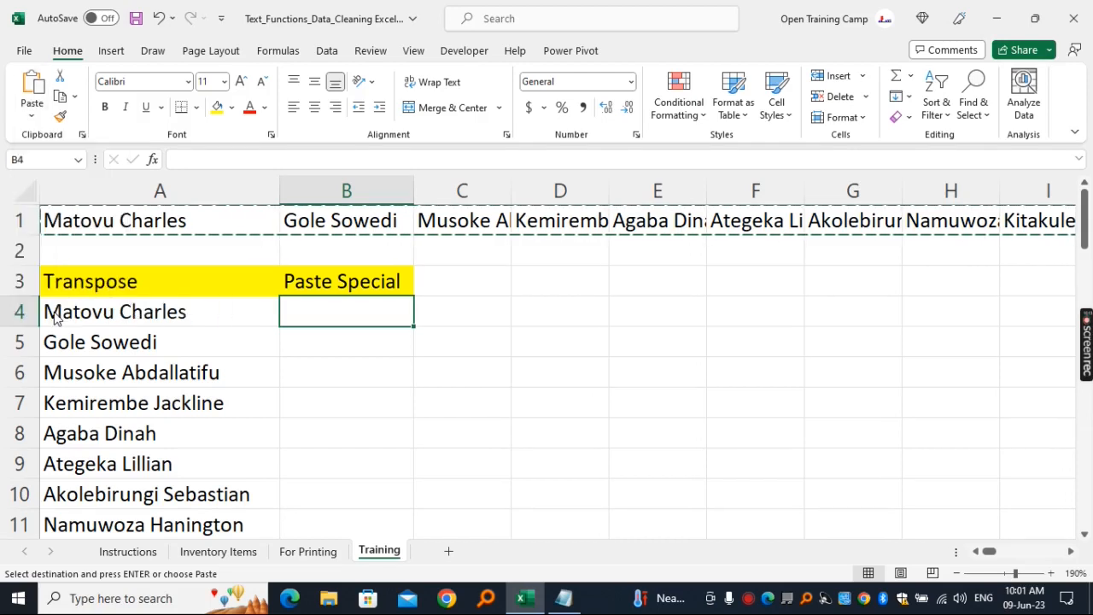
{"action": "left_click_drag", "start_coordinate": [580, 220], "coordinate": [536, 216]}
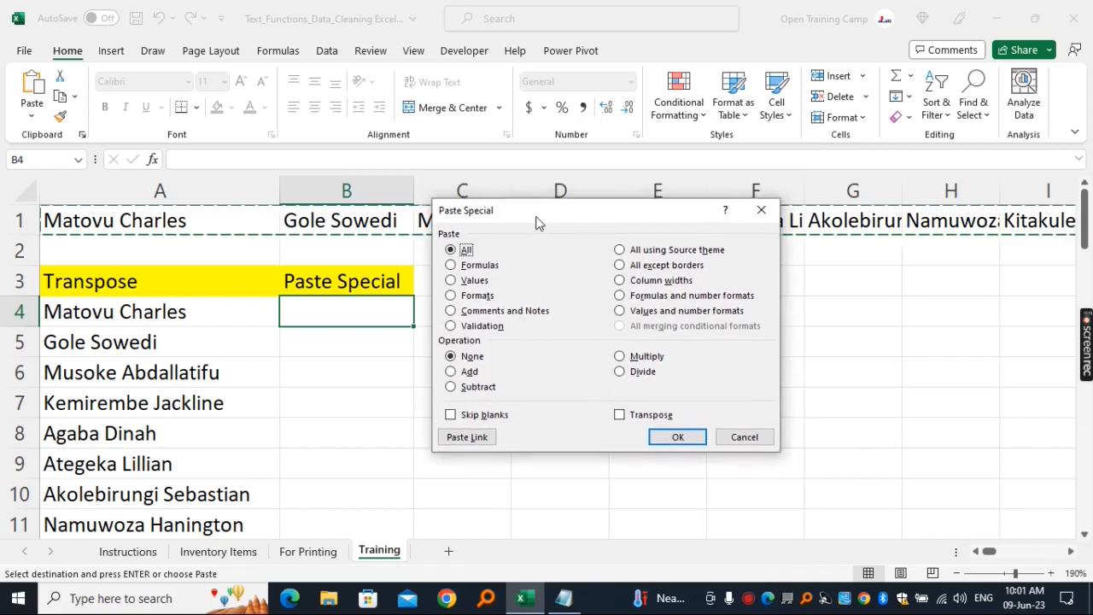
{"action": "left_click", "coordinate": [620, 417]}
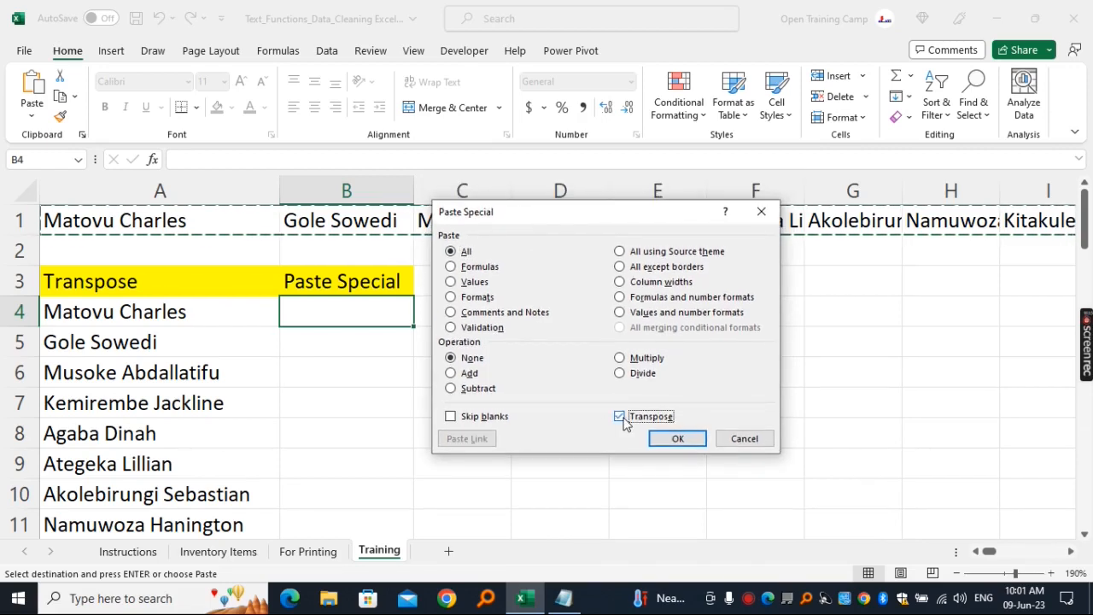
{"action": "left_click", "coordinate": [677, 439]}
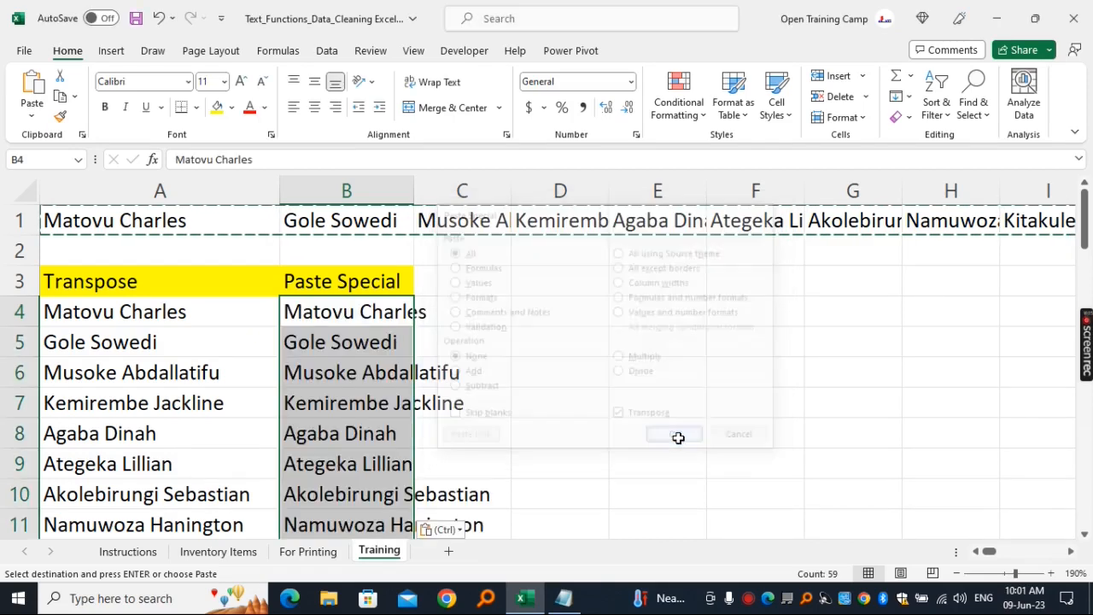
- Widen column B to fit the pasted names and look over the list under the Paste Special heading
{"action": "left_click", "coordinate": [490, 345]}
{"action": "left_click", "coordinate": [347, 281]}
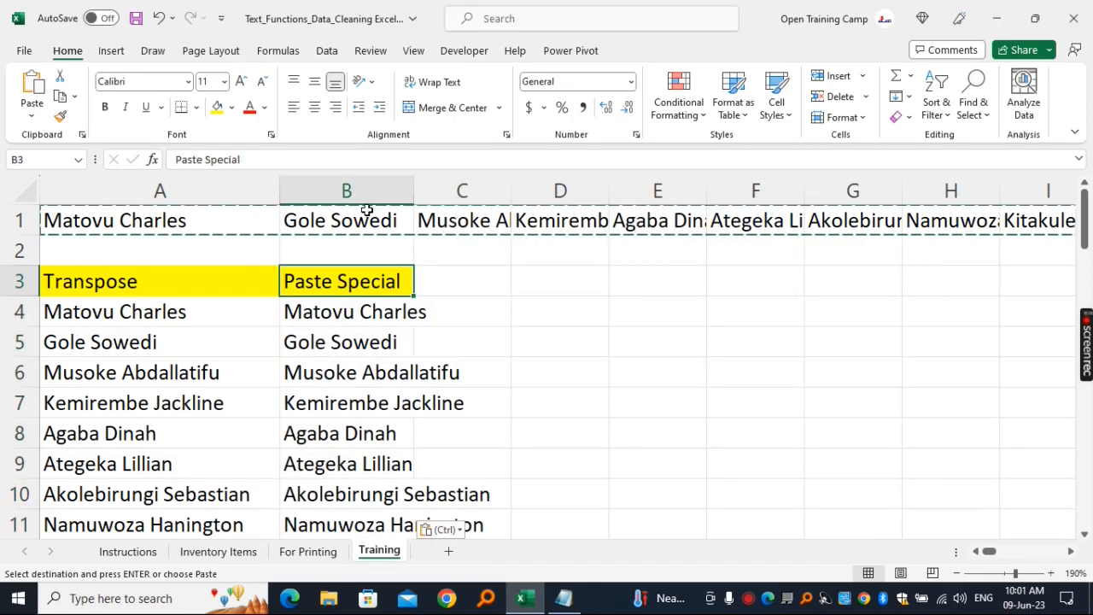
{"action": "left_click", "coordinate": [367, 190]}
{"action": "left_click_drag", "start_coordinate": [408, 183], "coordinate": [520, 187]}
{"action": "left_click", "coordinate": [583, 398]}
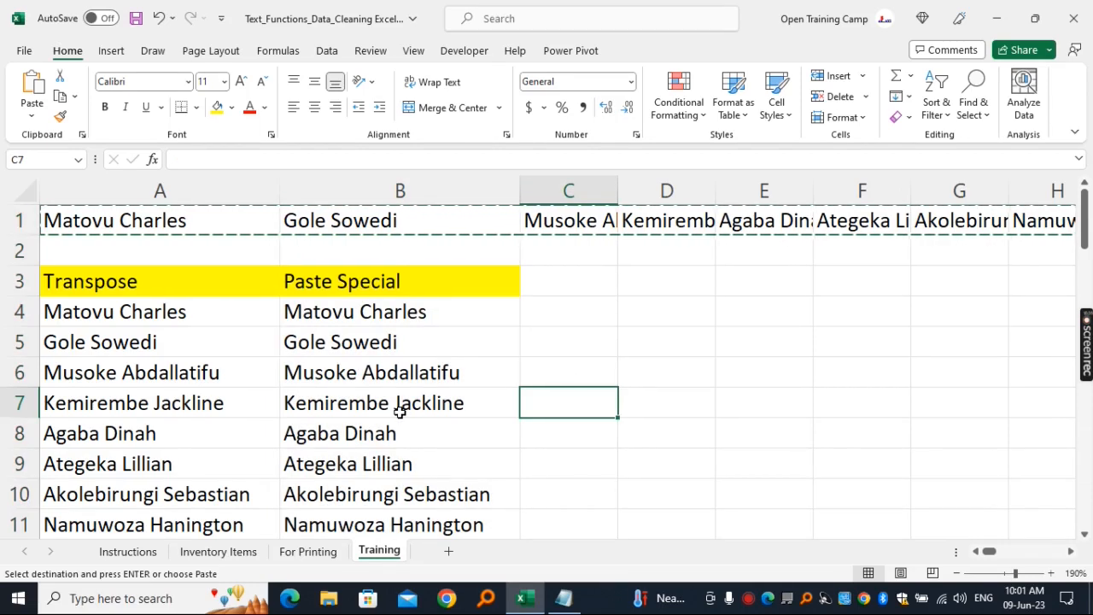
{"action": "left_click_drag", "start_coordinate": [359, 281], "coordinate": [362, 463]}
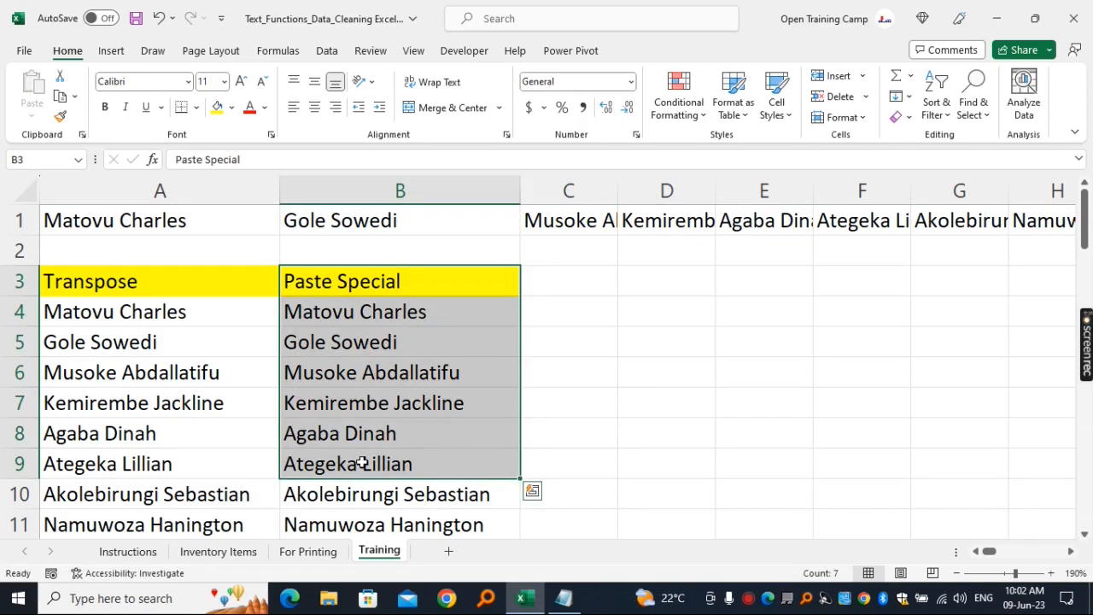
{"action": "left_click", "coordinate": [403, 312]}
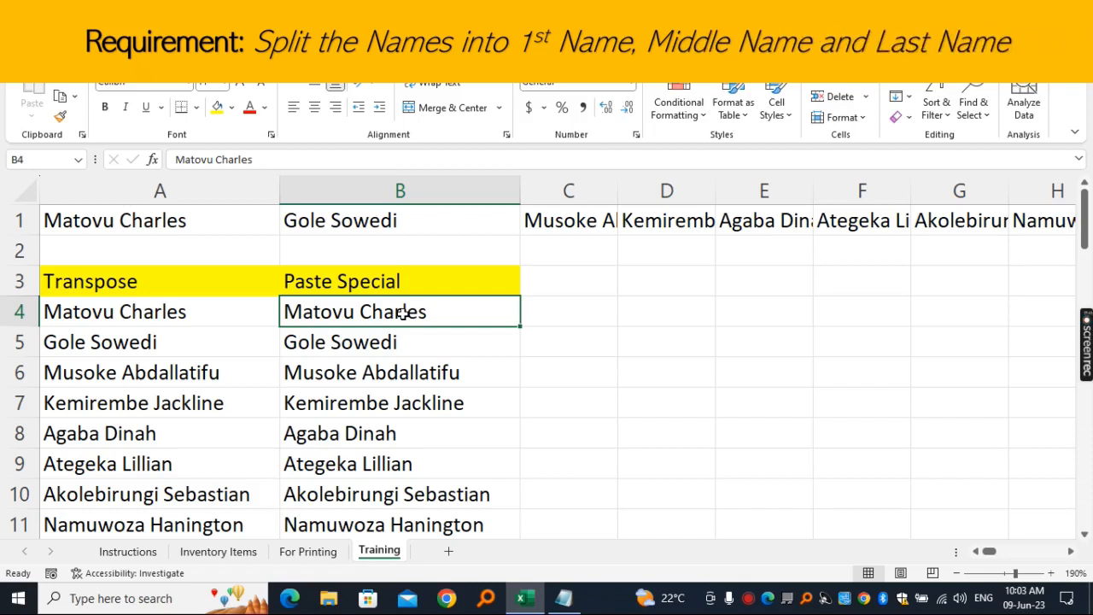
- Enter the headings First Name, Middle Name and Last Name in cells C3, D3 and E3
{"action": "left_click", "coordinate": [574, 279]}
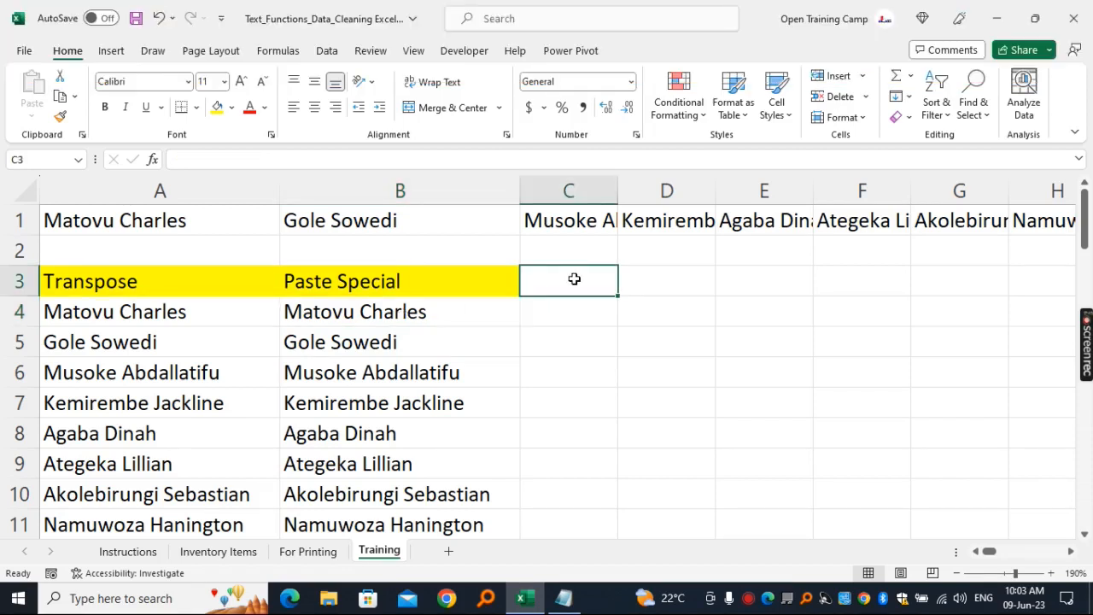
{"action": "type", "text": "First Name"}
{"action": "key", "text": "Tab"}
{"action": "type", "text": "Mid"}
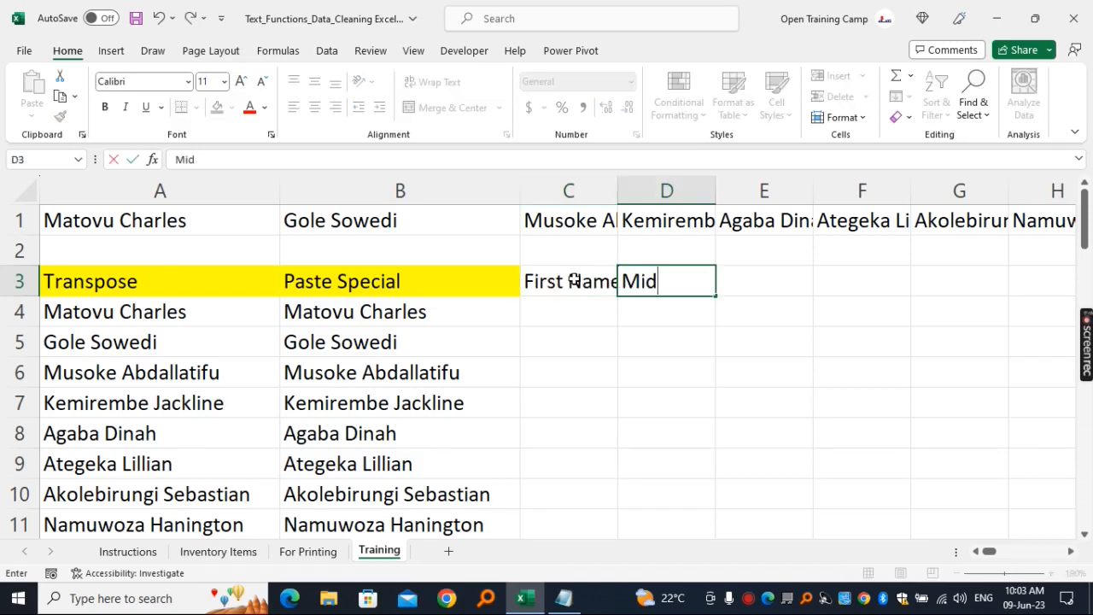
{"action": "type", "text": "dle Name"}
{"action": "key", "text": "Tab"}
{"action": "type", "text": "Last Name"}
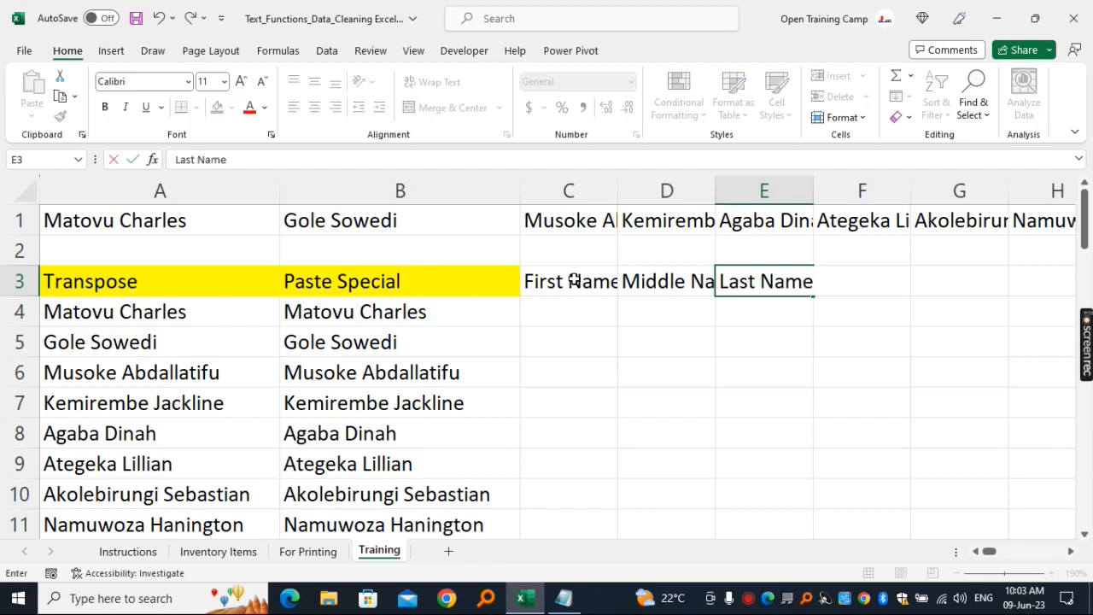
{"action": "left_click", "coordinate": [608, 371]}
- Adjust the widths of columns C, D and E so the First Name, Middle Name and Last Name headings fit
{"action": "left_click", "coordinate": [570, 191]}
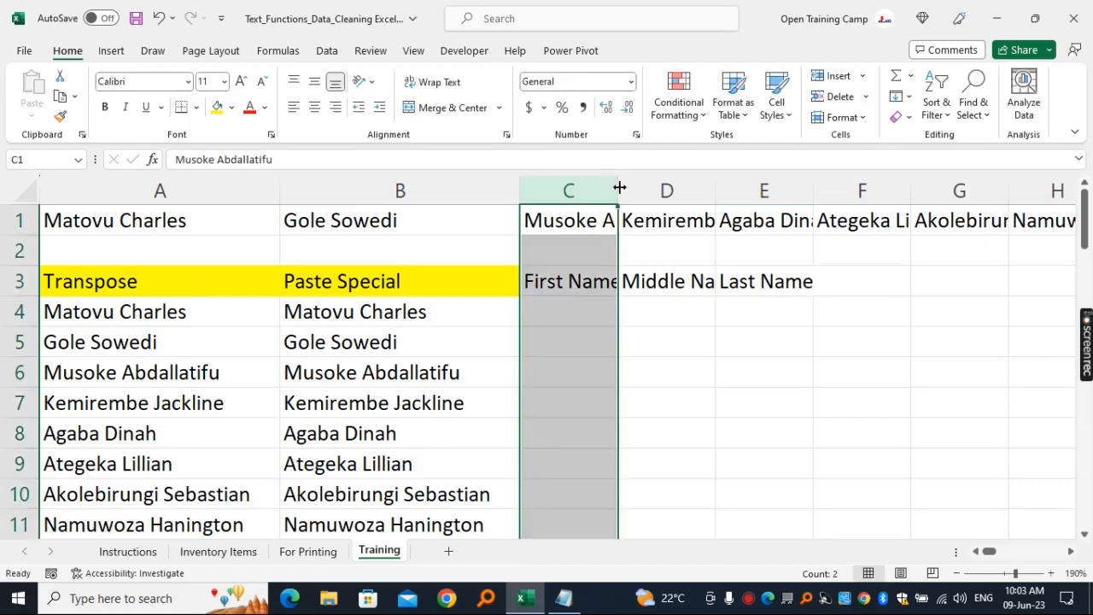
{"action": "double_click", "coordinate": [620, 187]}
{"action": "left_click_drag", "start_coordinate": [720, 190], "coordinate": [654, 188]}
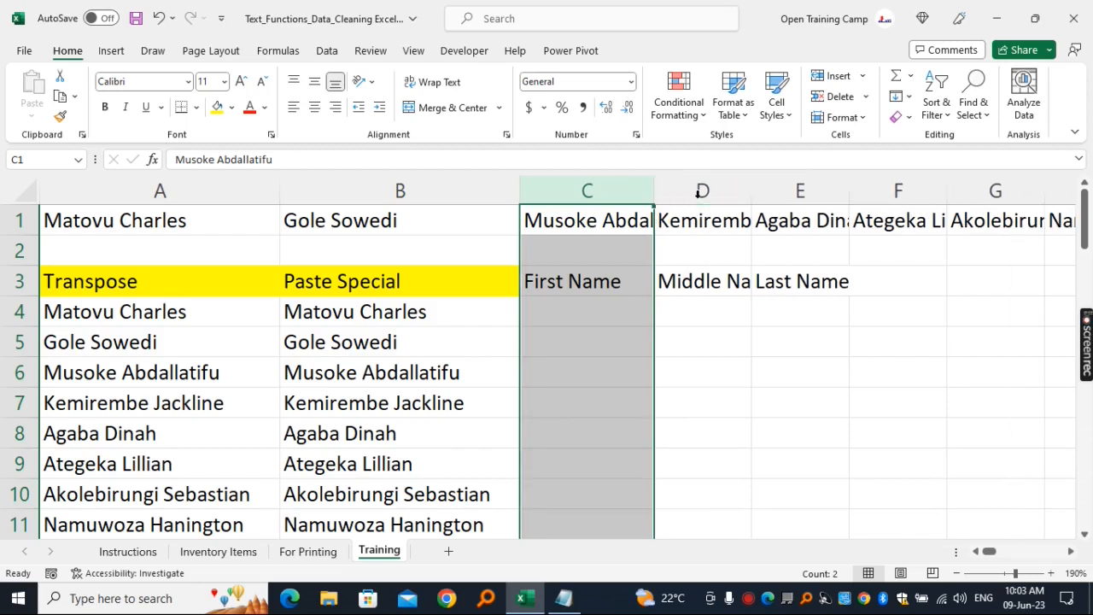
{"action": "left_click", "coordinate": [708, 188]}
{"action": "double_click", "coordinate": [752, 181]}
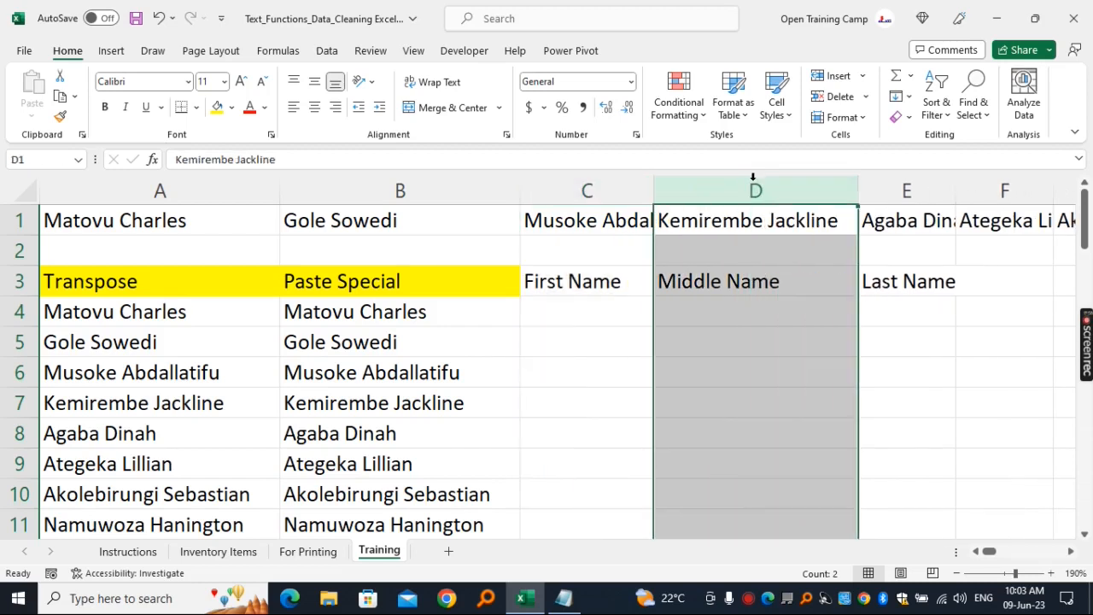
{"action": "left_click", "coordinate": [922, 194]}
{"action": "double_click", "coordinate": [955, 186]}
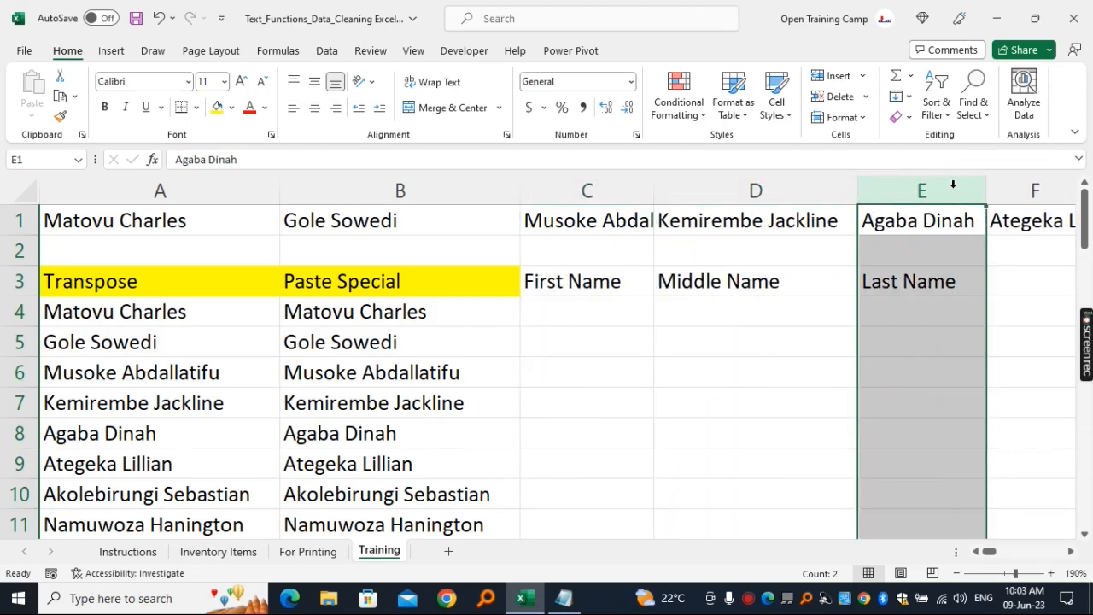
{"action": "left_click", "coordinate": [807, 181]}
{"action": "left_click_drag", "start_coordinate": [859, 188], "coordinate": [811, 190]}
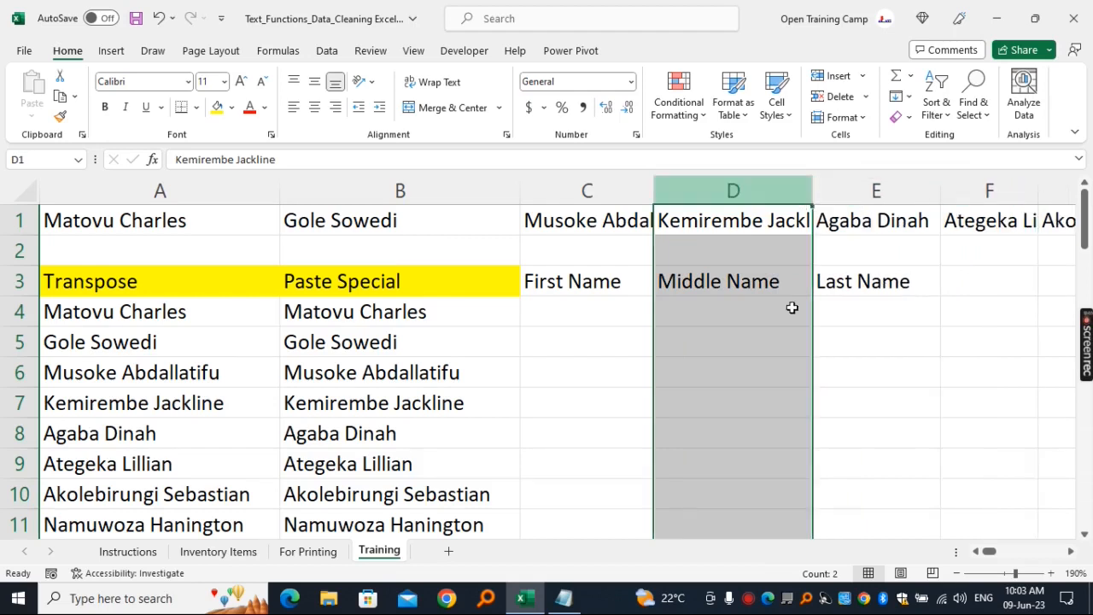
{"action": "left_click", "coordinate": [718, 310]}
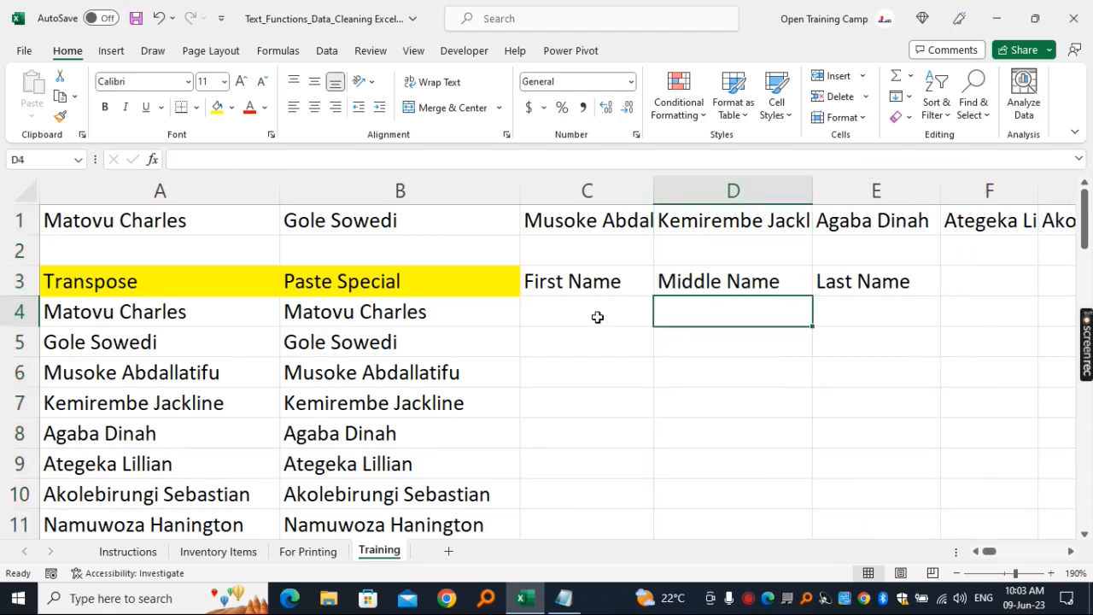
- Fill the headings in C3:E3 with yellow
{"action": "left_click_drag", "start_coordinate": [558, 281], "coordinate": [846, 281]}
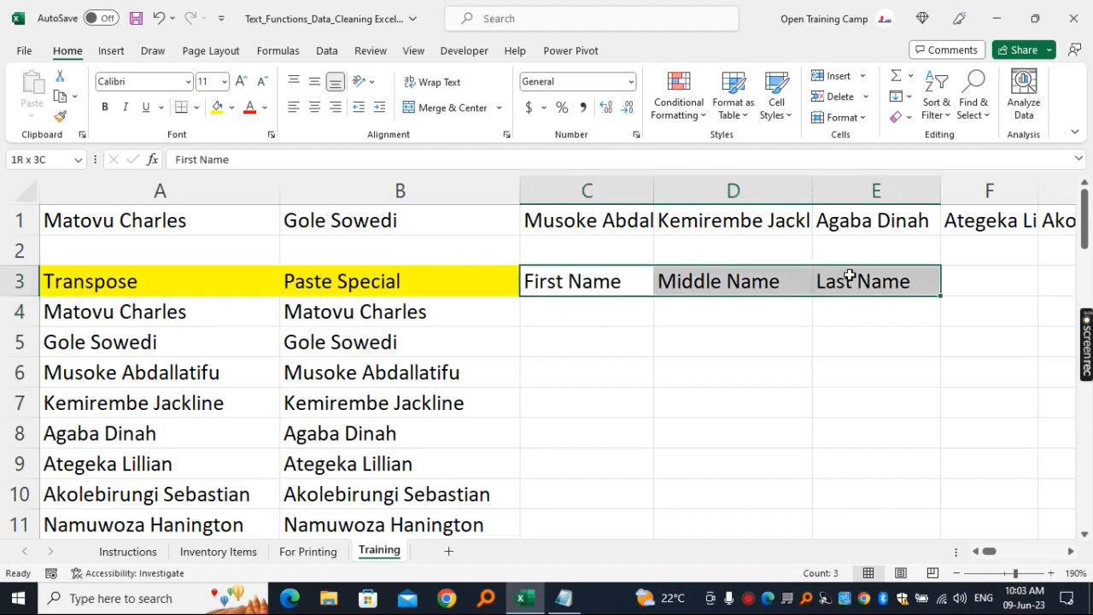
{"action": "left_click", "coordinate": [217, 107]}
{"action": "left_click", "coordinate": [568, 360]}
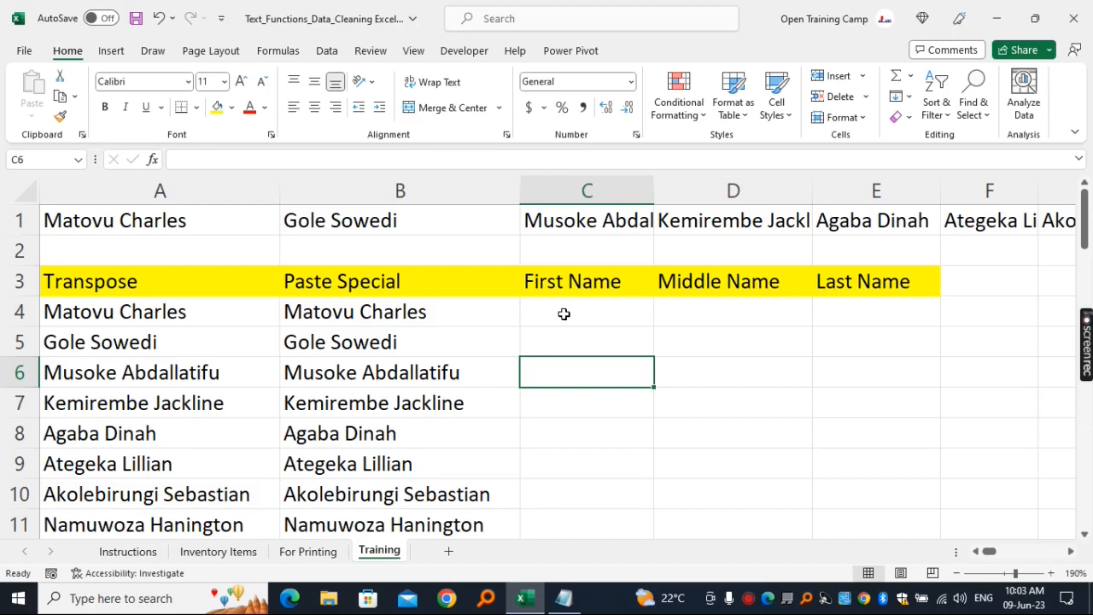
- Enter the first names for the first two rows in C4 and C5, and accept the Flash Fill suggestion for the rest of the column
{"action": "left_click", "coordinate": [576, 315]}
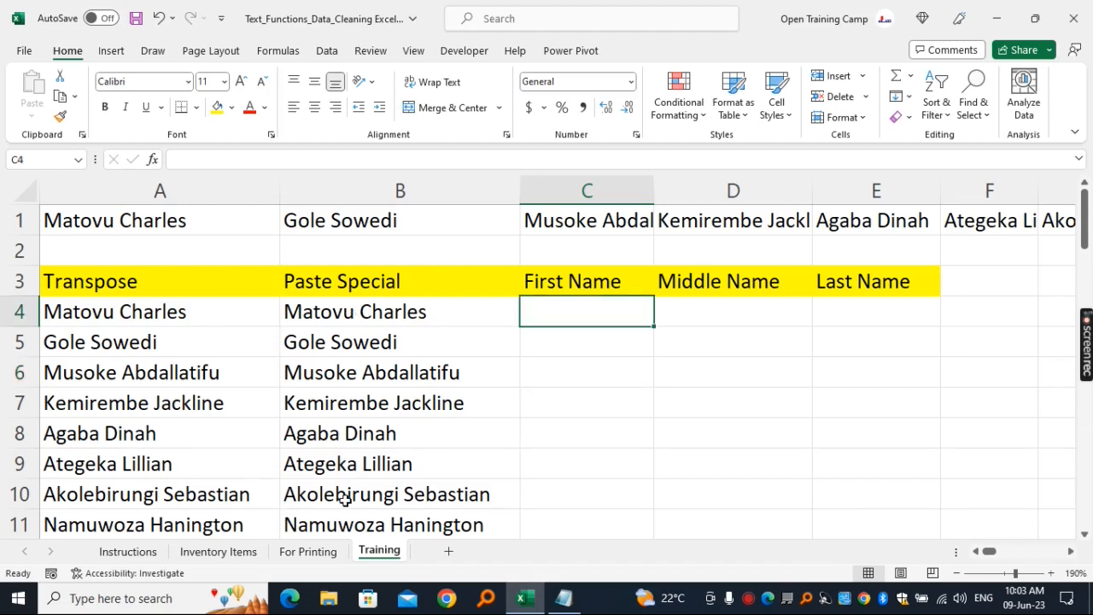
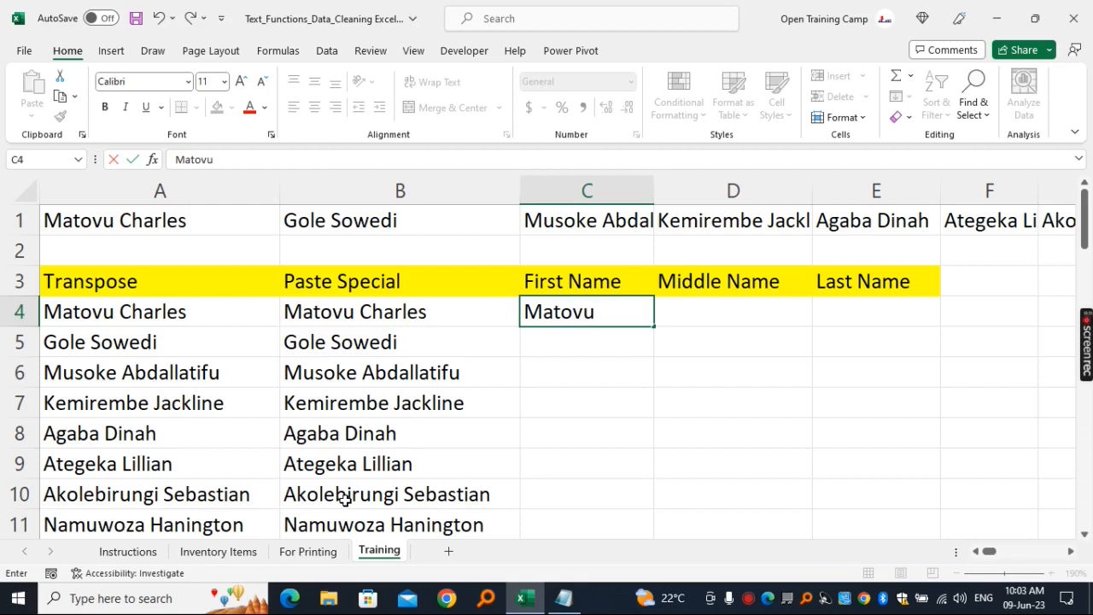
{"action": "key", "text": "Return"}
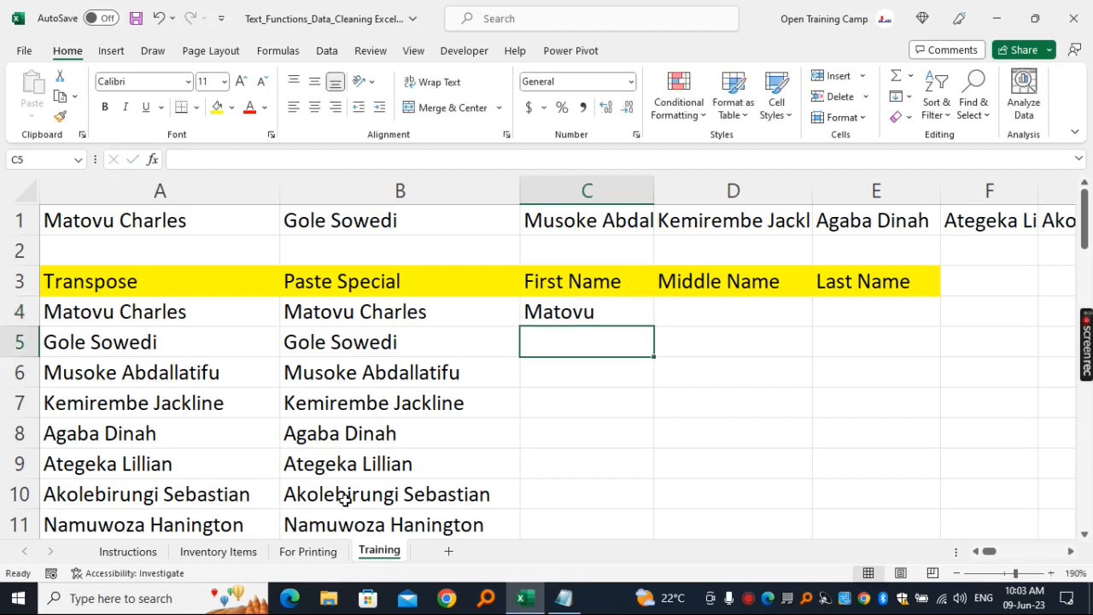
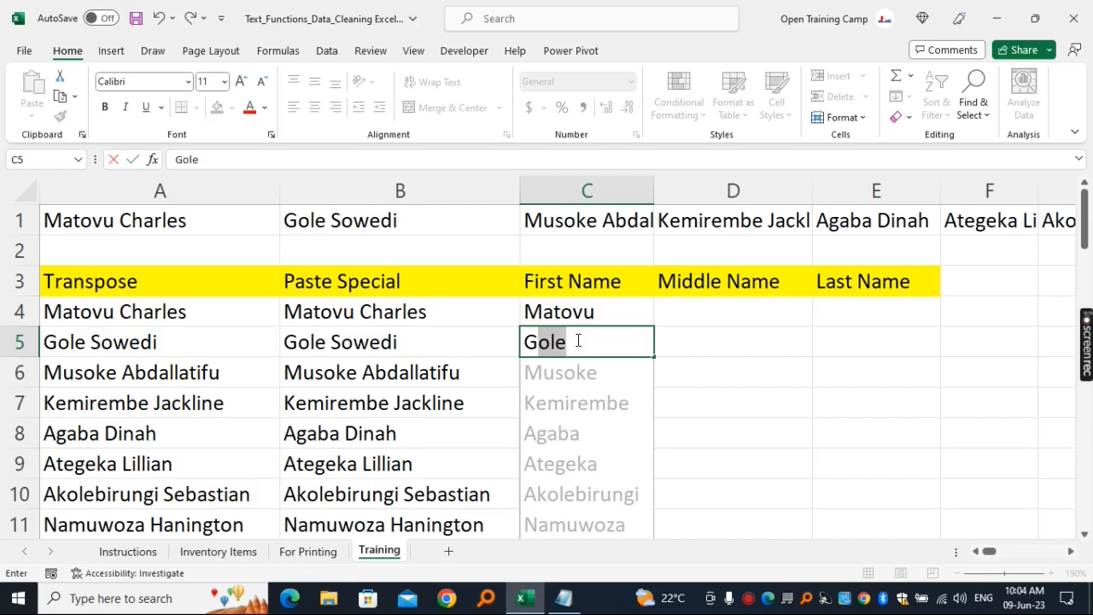
{"action": "key", "text": "Return"}
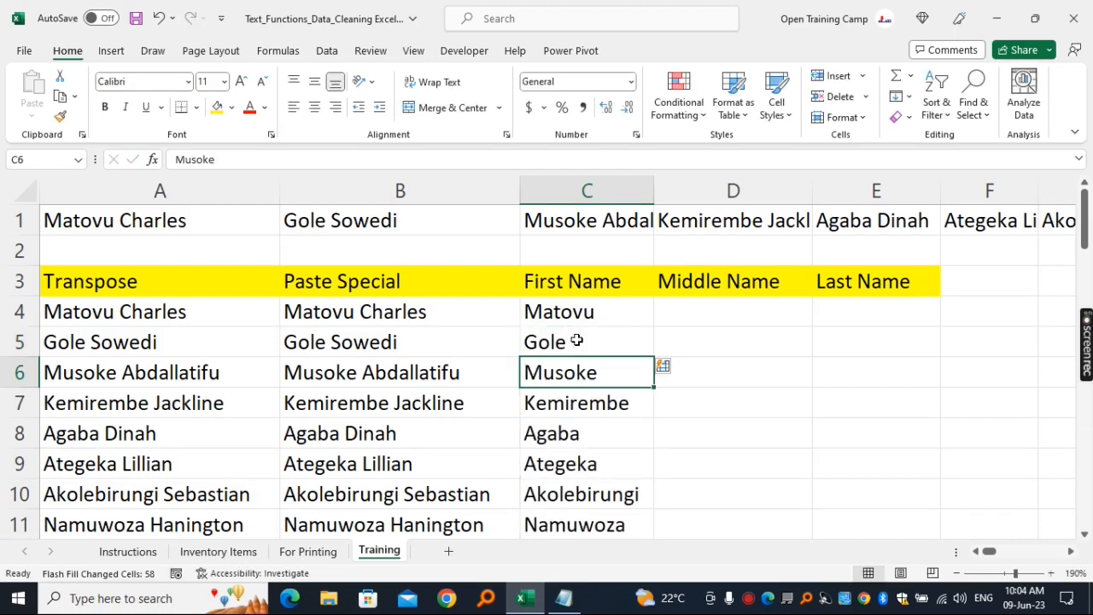
{"action": "left_click_drag", "start_coordinate": [578, 309], "coordinate": [586, 493]}
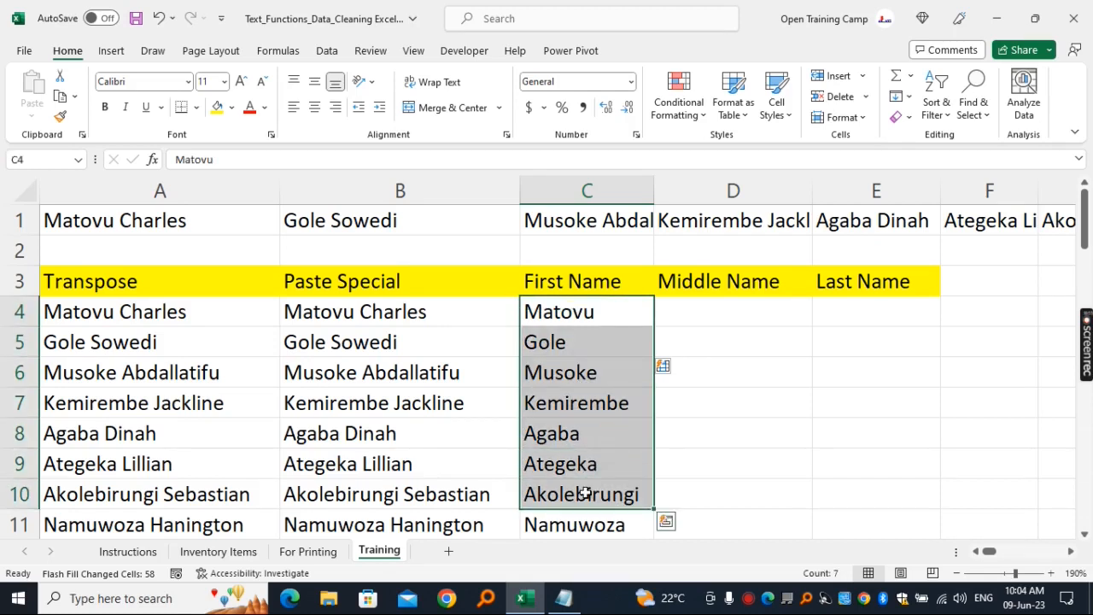
- Enter the middle names for the first two rows in D4 and D5, and accept the Flash Fill suggestion for the remaining rows
{"action": "left_click", "coordinate": [719, 318]}
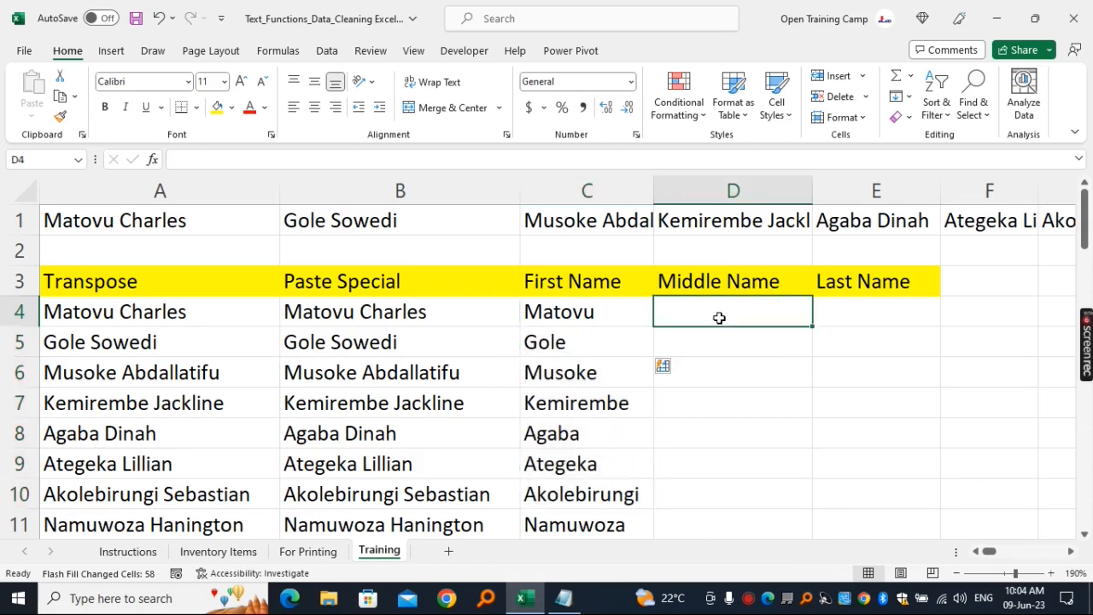
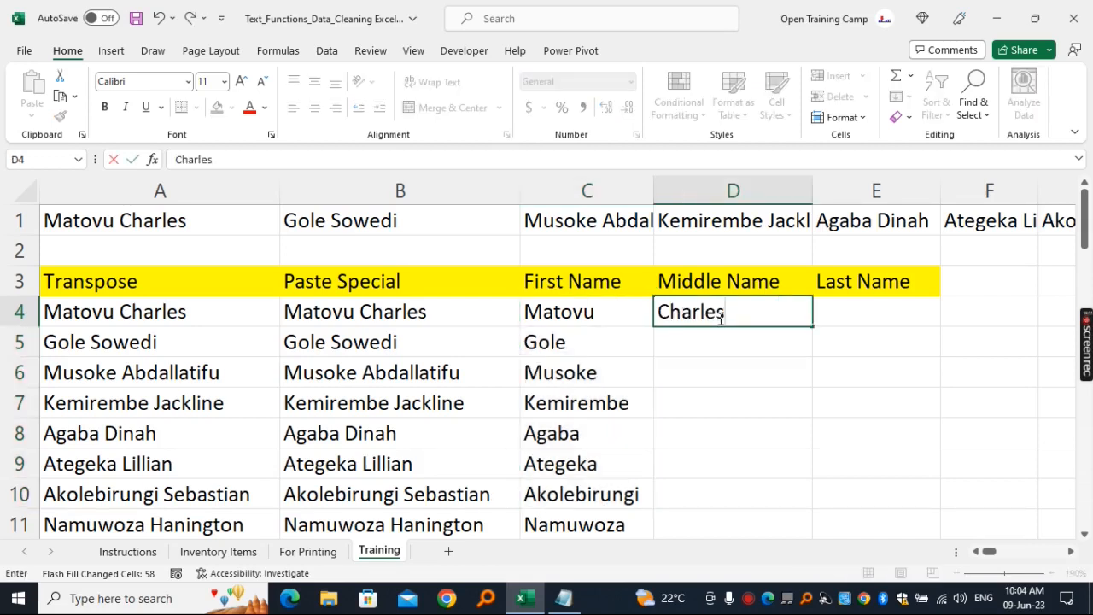
{"action": "key", "text": "Return"}
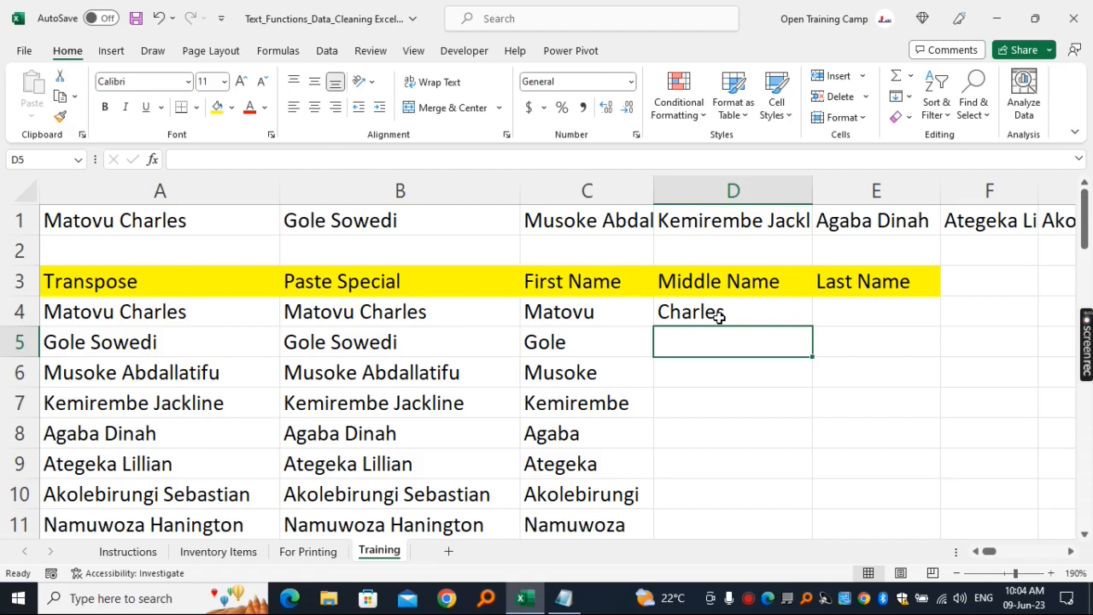
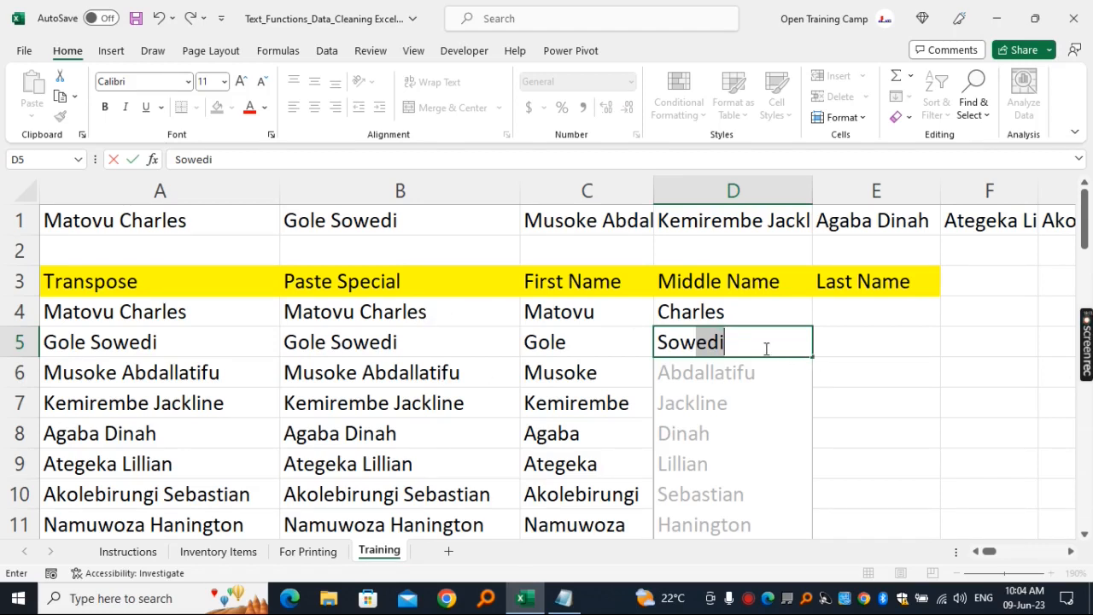
{"action": "key", "text": "Return"}
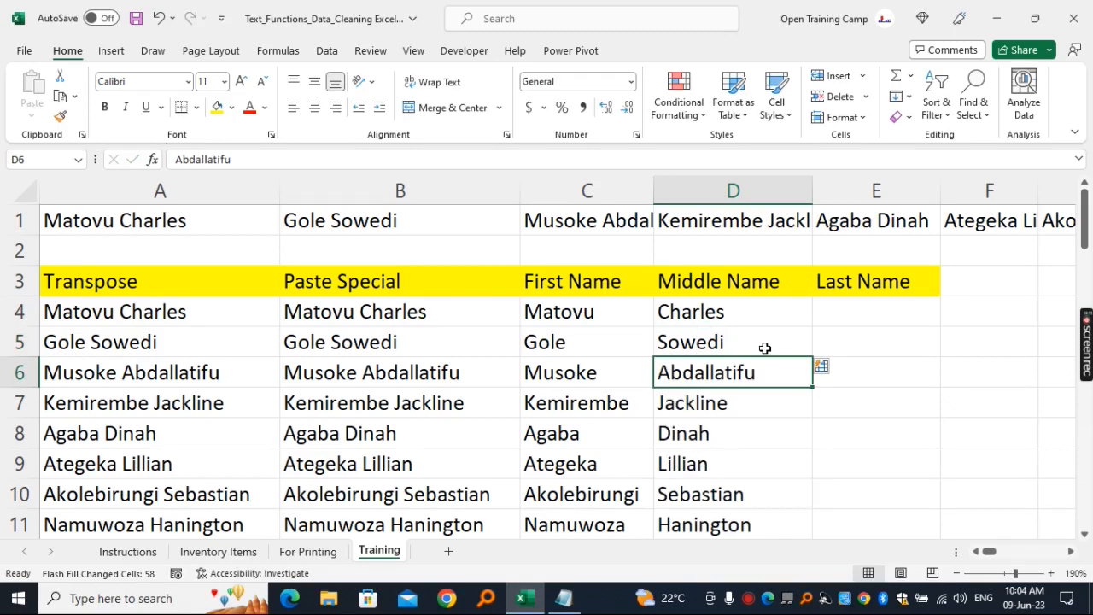
{"action": "left_click", "coordinate": [688, 311]}
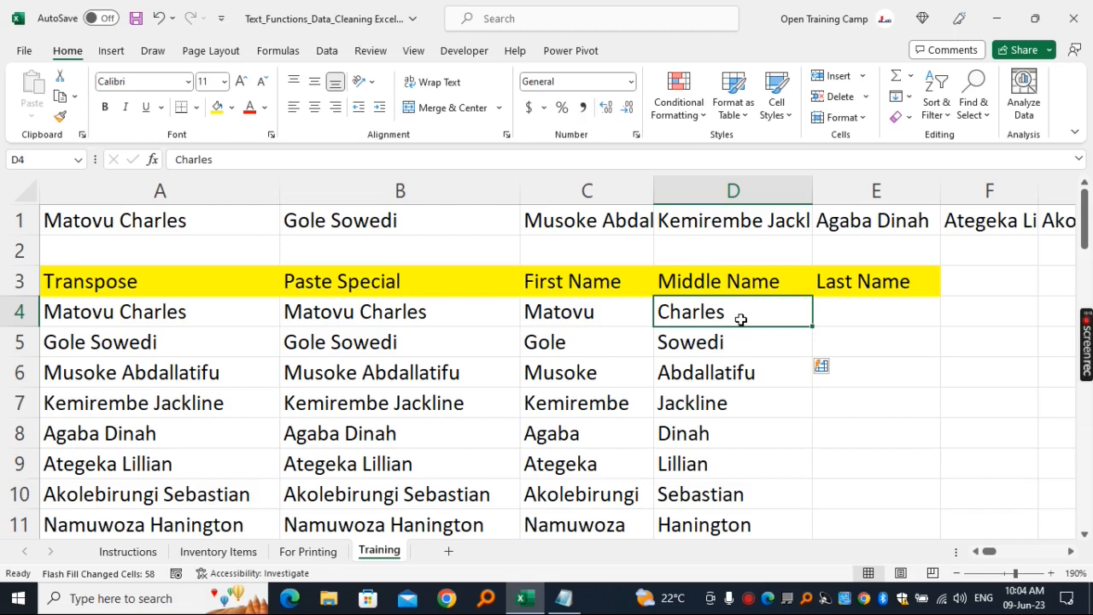
- Undo the Flash Fill results and the typed names in the First Name and Middle Name columns
{"action": "key", "text": "ctrl+z"}
{"action": "key", "text": "ctrl+z"}
{"action": "key", "text": "ctrl+z"}
{"action": "key", "text": "ctrl+z"}
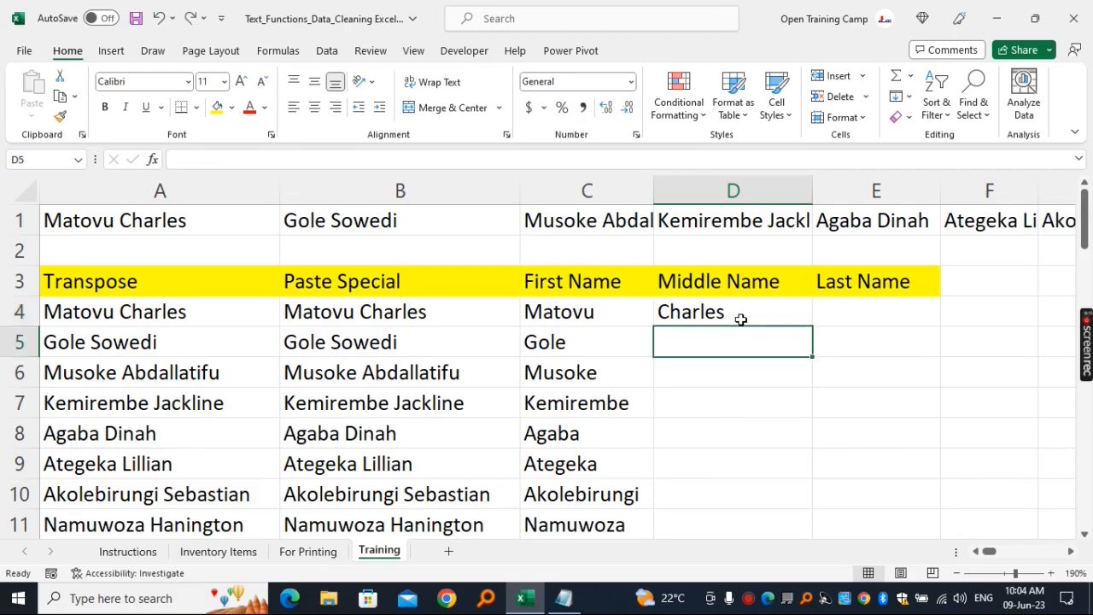
{"action": "key", "text": "ctrl+z"}
{"action": "key", "text": "ctrl+z"}
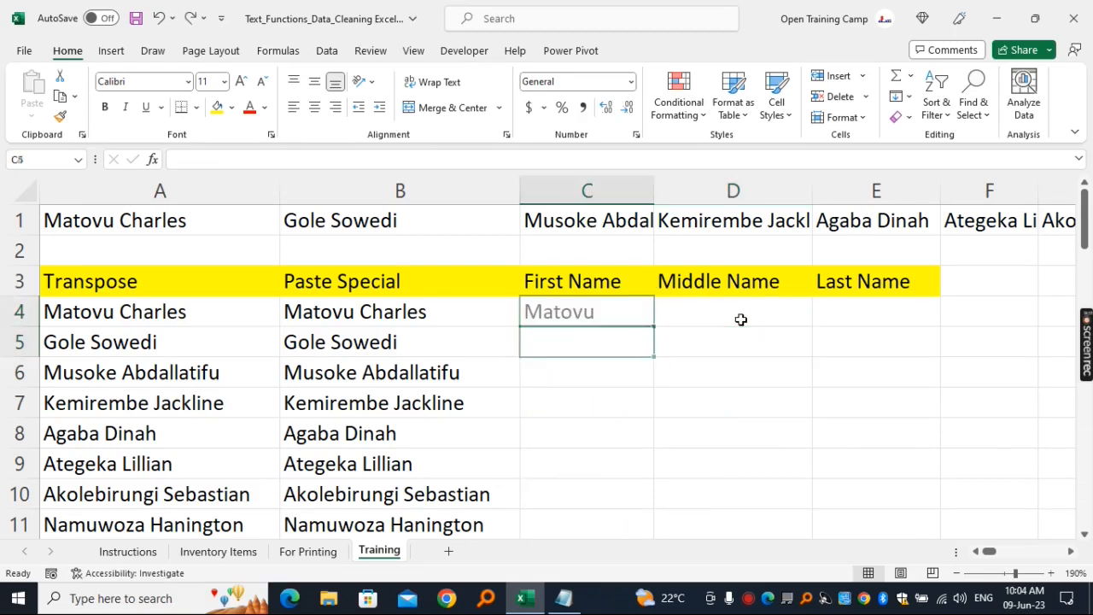
{"action": "left_click", "coordinate": [718, 370]}
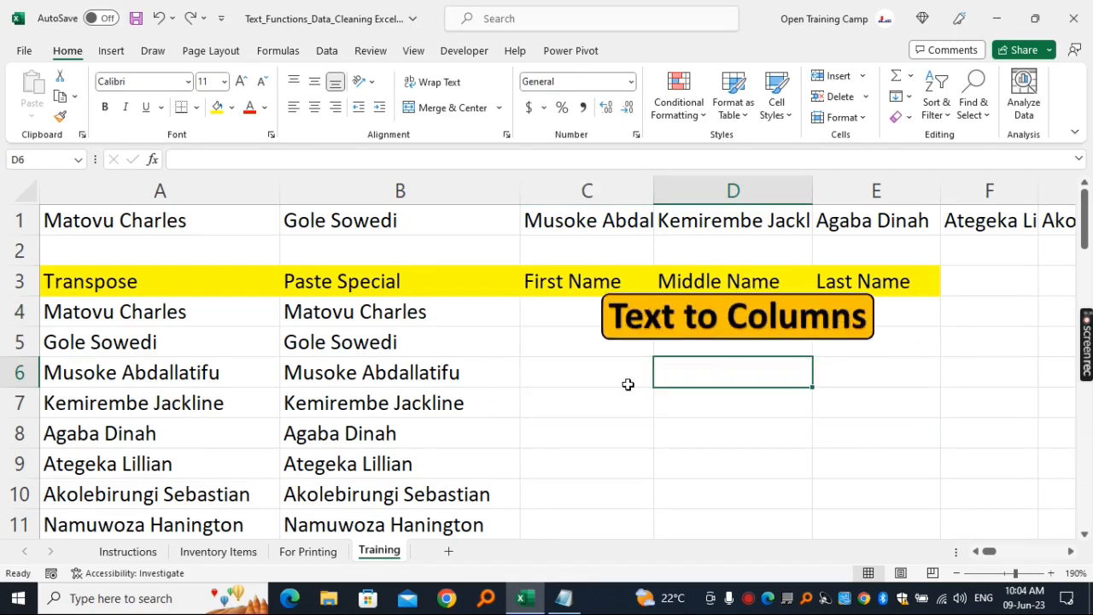
- Start Text to Columns on all the names under Paste Special, from B4 down, with Delimited as the data type
{"action": "left_click", "coordinate": [386, 311]}
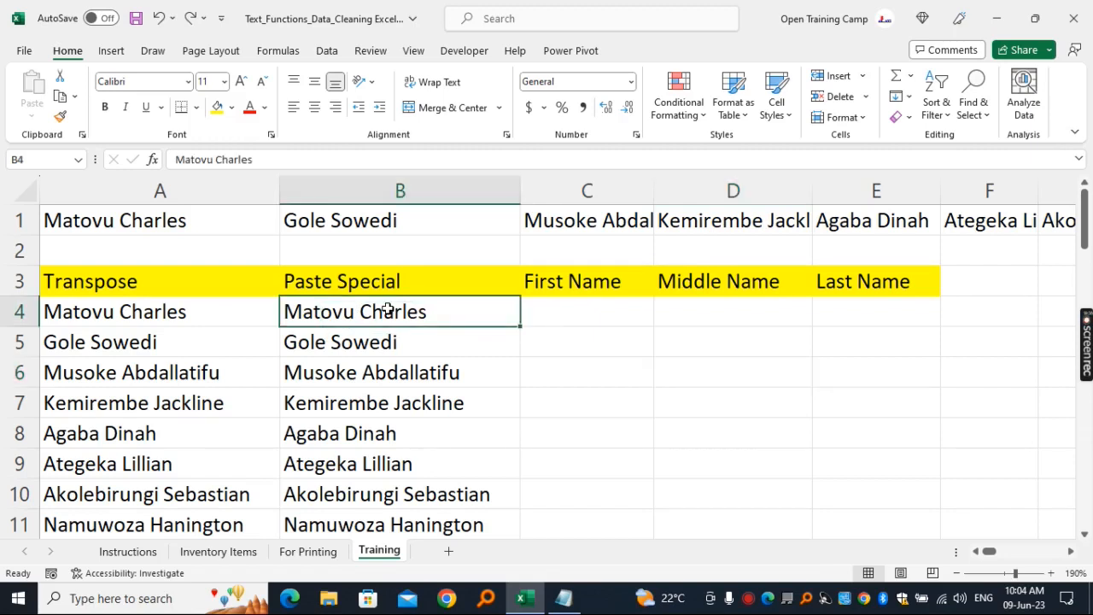
{"action": "key", "text": "ctrl+shift+Down"}
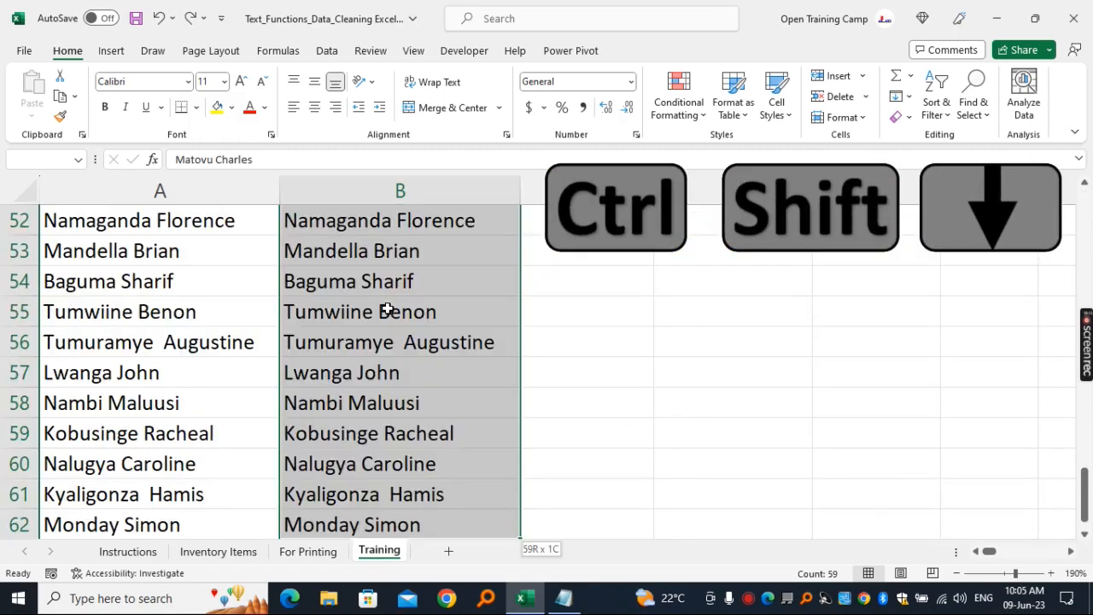
{"action": "left_click_drag", "start_coordinate": [1085, 494], "coordinate": [1086, 203]}
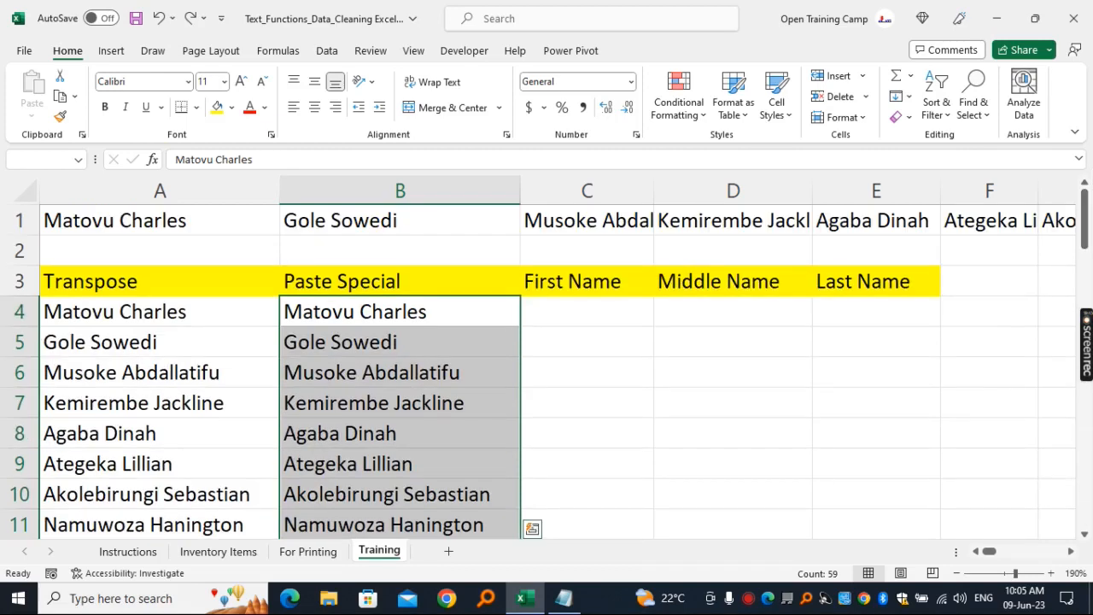
{"action": "left_click", "coordinate": [326, 53]}
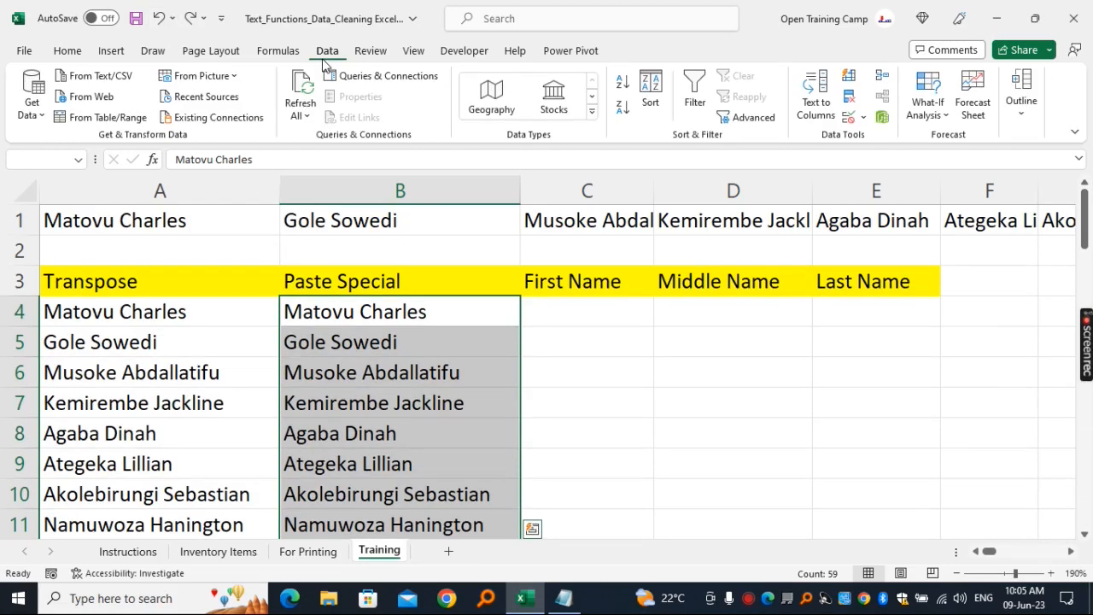
{"action": "left_click", "coordinate": [825, 94]}
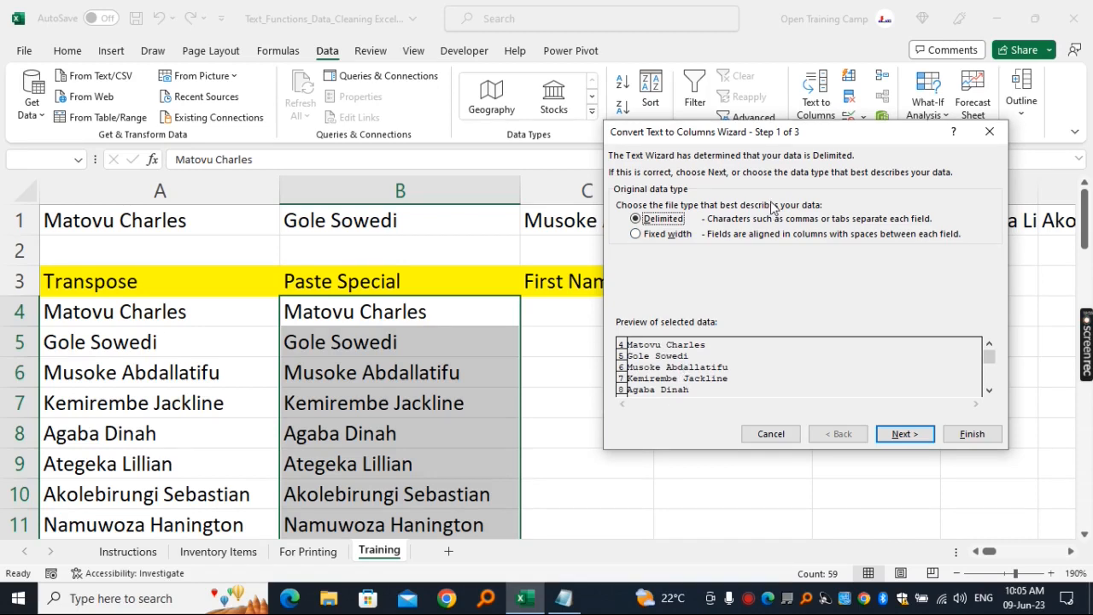
{"action": "left_click_drag", "start_coordinate": [733, 136], "coordinate": [690, 162]}
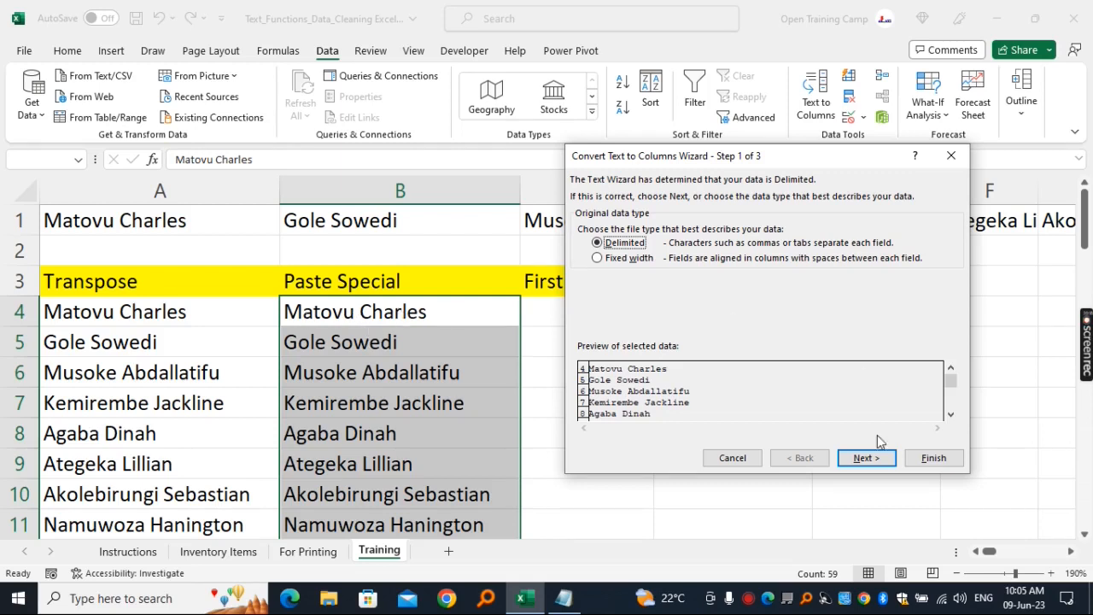
{"action": "left_click", "coordinate": [865, 459]}
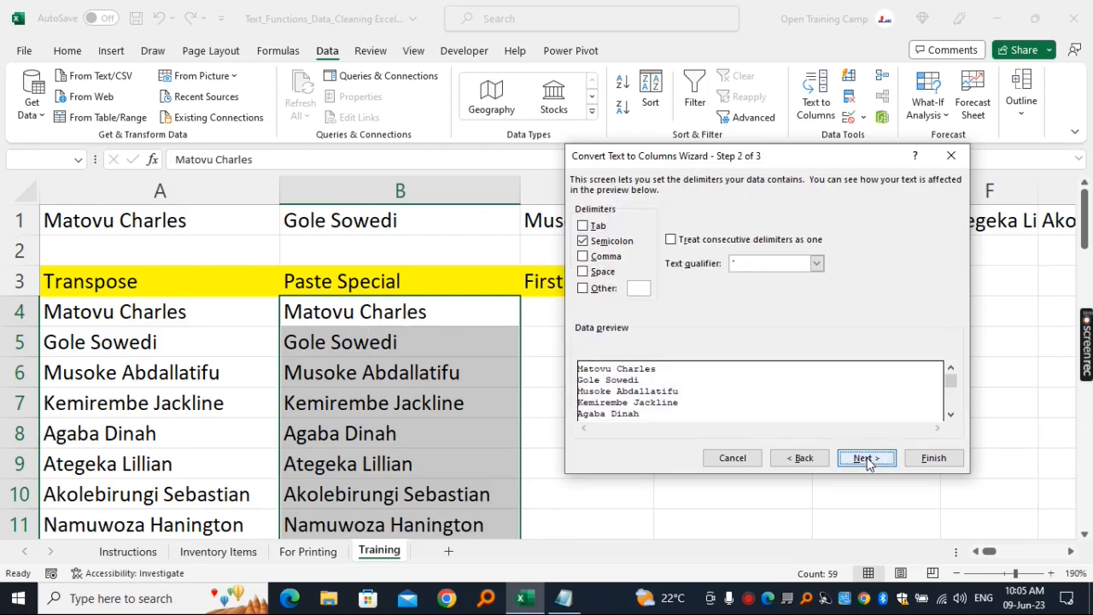
- Clear the Semicolon delimiter and set Space as the only delimiter for the split
{"action": "left_click", "coordinate": [583, 242]}
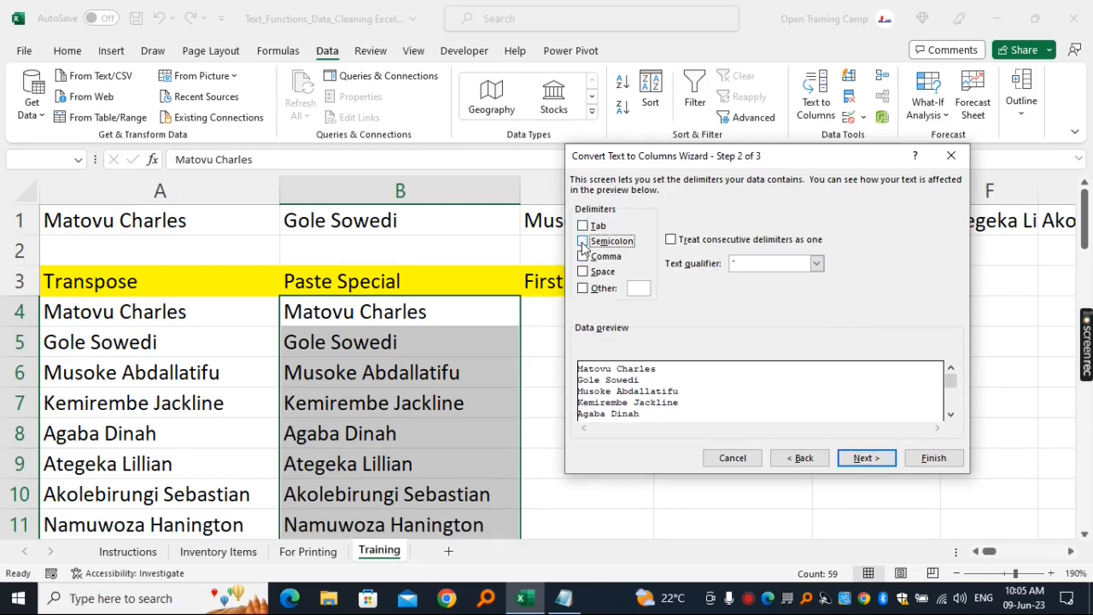
{"action": "left_click", "coordinate": [584, 272]}
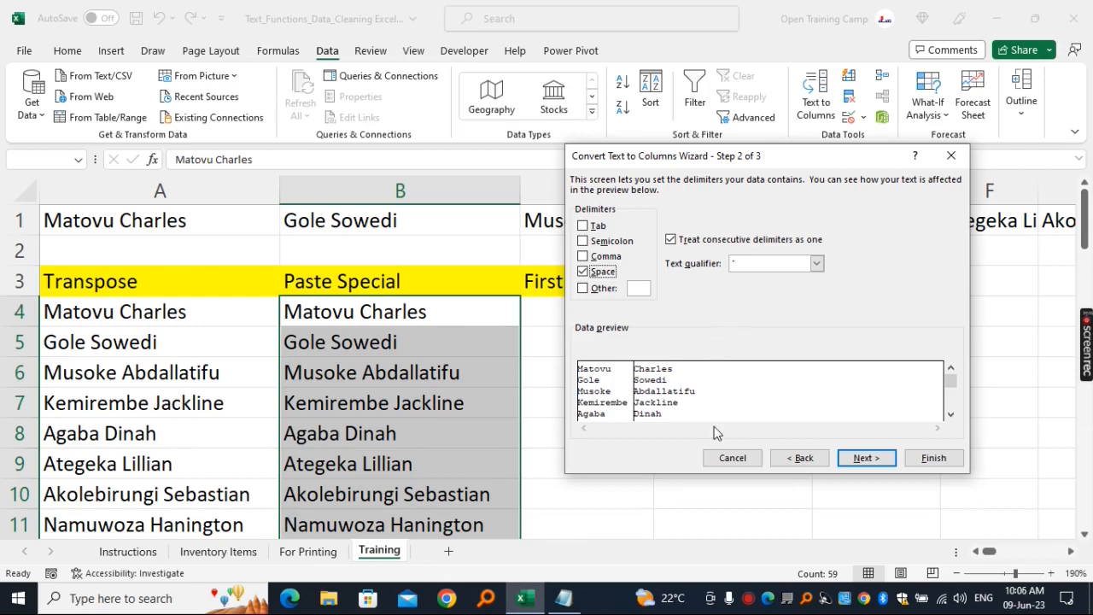
{"action": "left_click_drag", "start_coordinate": [675, 163], "coordinate": [632, 172]}
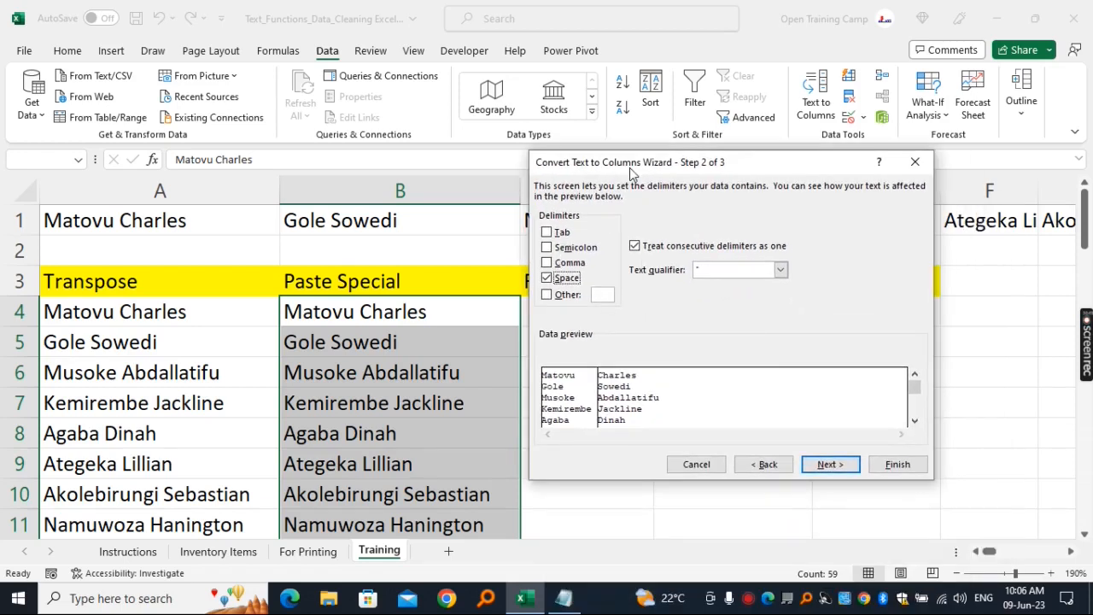
{"action": "left_click", "coordinate": [834, 464]}
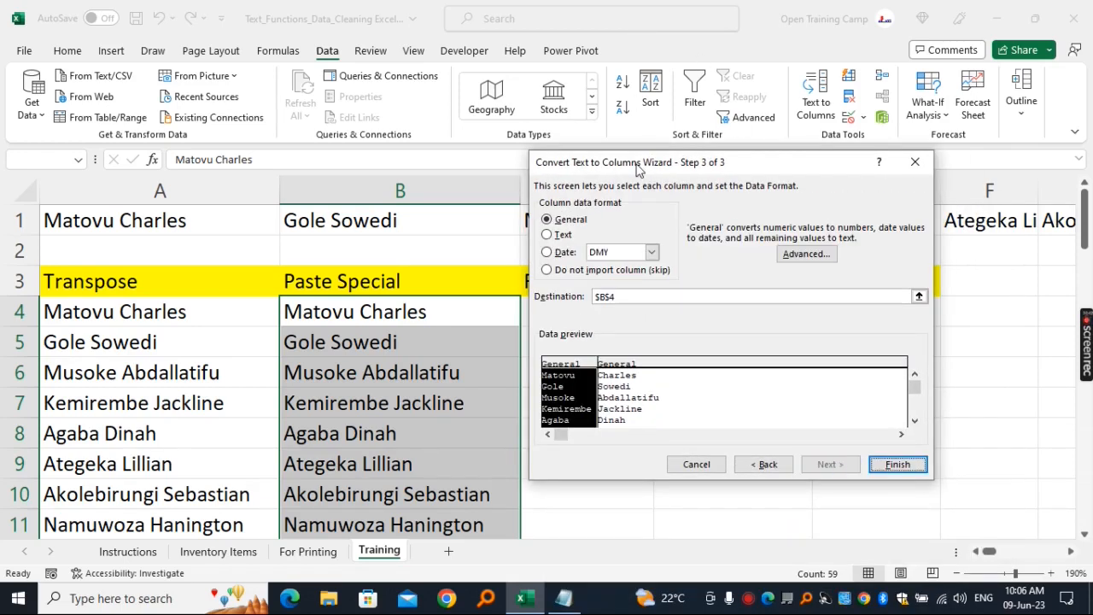
- Set the destination of the split names to cell C4 and finish the Text to Columns conversion
{"action": "left_click_drag", "start_coordinate": [636, 169], "coordinate": [729, 117]}
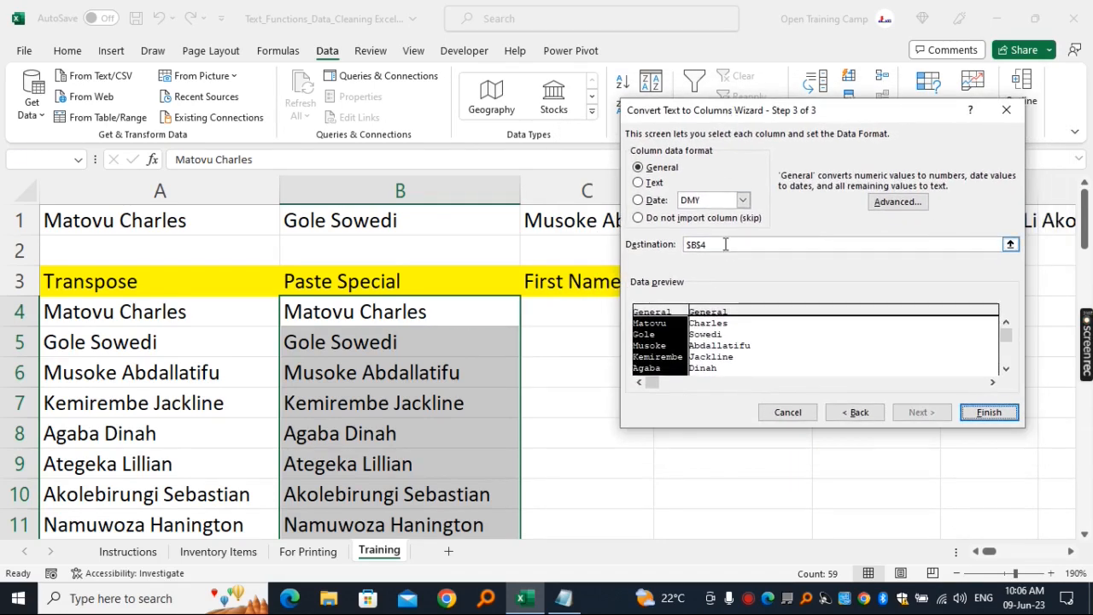
{"action": "left_click", "coordinate": [726, 244]}
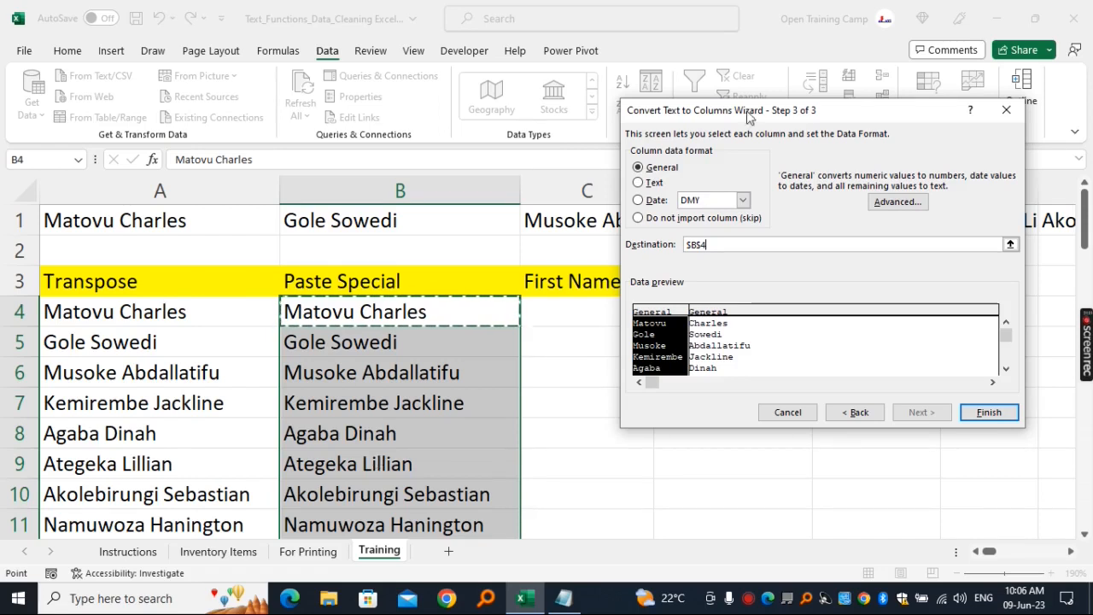
{"action": "left_click_drag", "start_coordinate": [748, 112], "coordinate": [736, 169]}
{"action": "left_click", "coordinate": [711, 280]}
{"action": "key", "text": "BackSpace"}
{"action": "key", "text": "BackSpace"}
{"action": "key", "text": "BackSpace"}
{"action": "left_click_drag", "start_coordinate": [707, 147], "coordinate": [810, 147]}
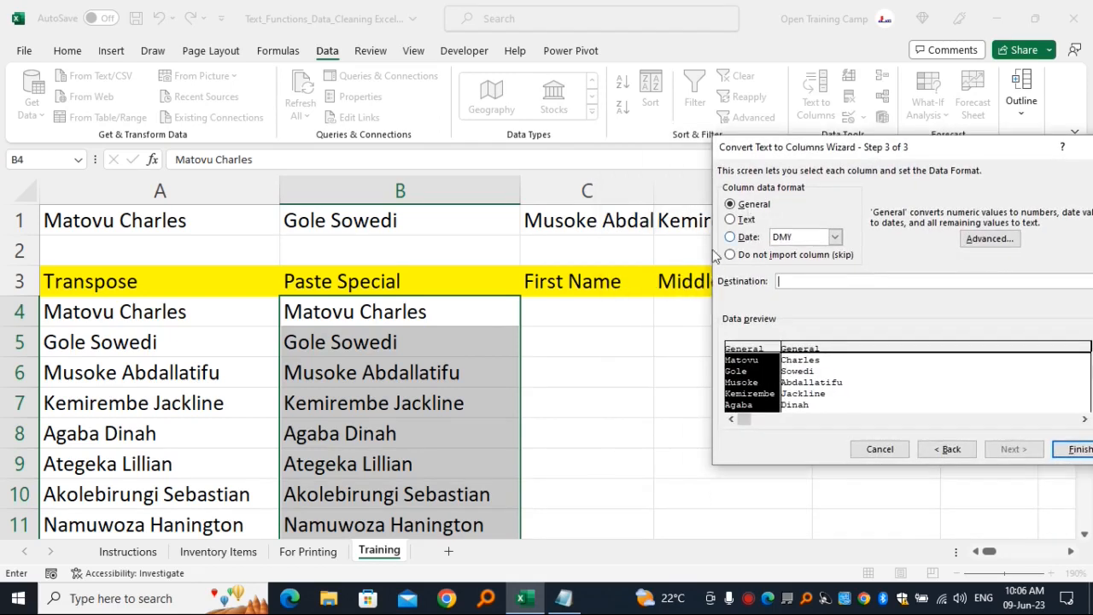
{"action": "left_click", "coordinate": [583, 316]}
{"action": "left_click_drag", "start_coordinate": [873, 149], "coordinate": [727, 78]}
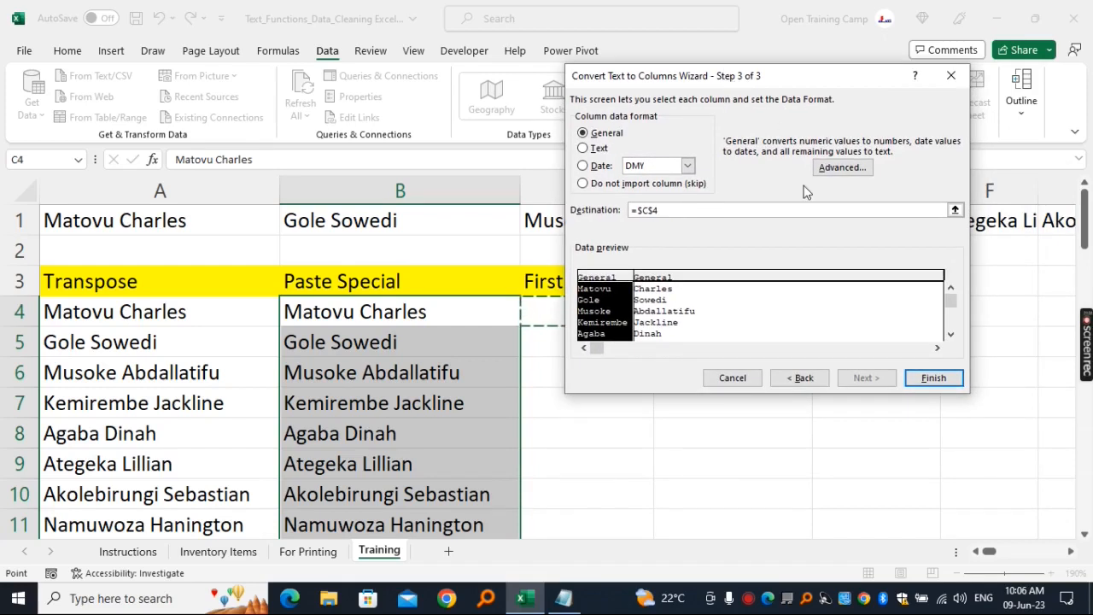
{"action": "left_click", "coordinate": [935, 381]}
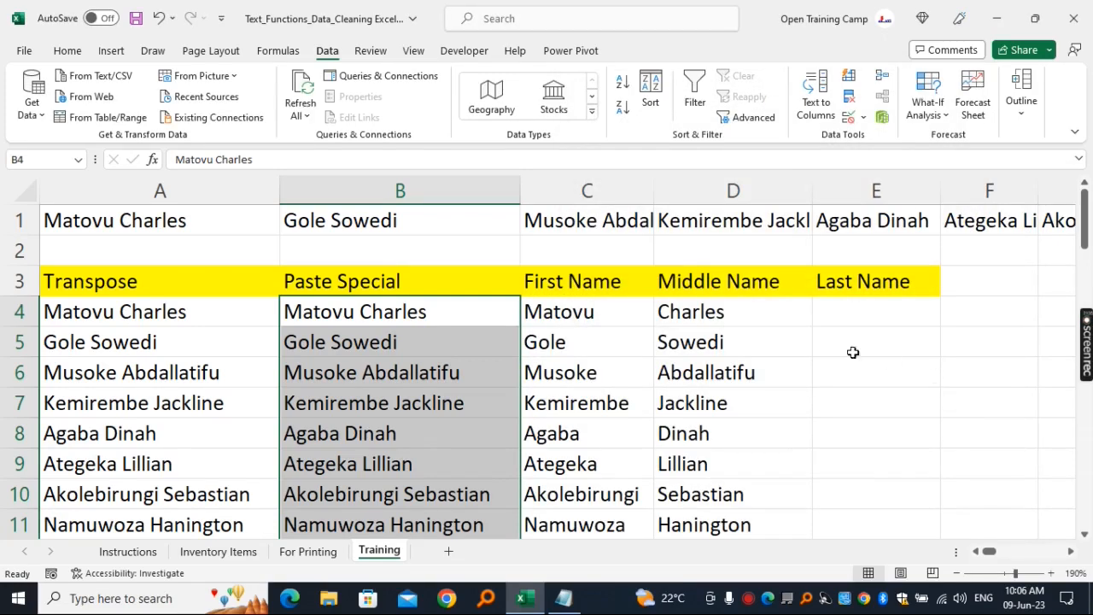
{"action": "left_click_drag", "start_coordinate": [531, 281], "coordinate": [568, 495]}
{"action": "left_click_drag", "start_coordinate": [801, 282], "coordinate": [746, 431]}
{"action": "left_click_drag", "start_coordinate": [858, 281], "coordinate": [891, 398]}
{"action": "left_click_drag", "start_coordinate": [415, 283], "coordinate": [439, 450]}
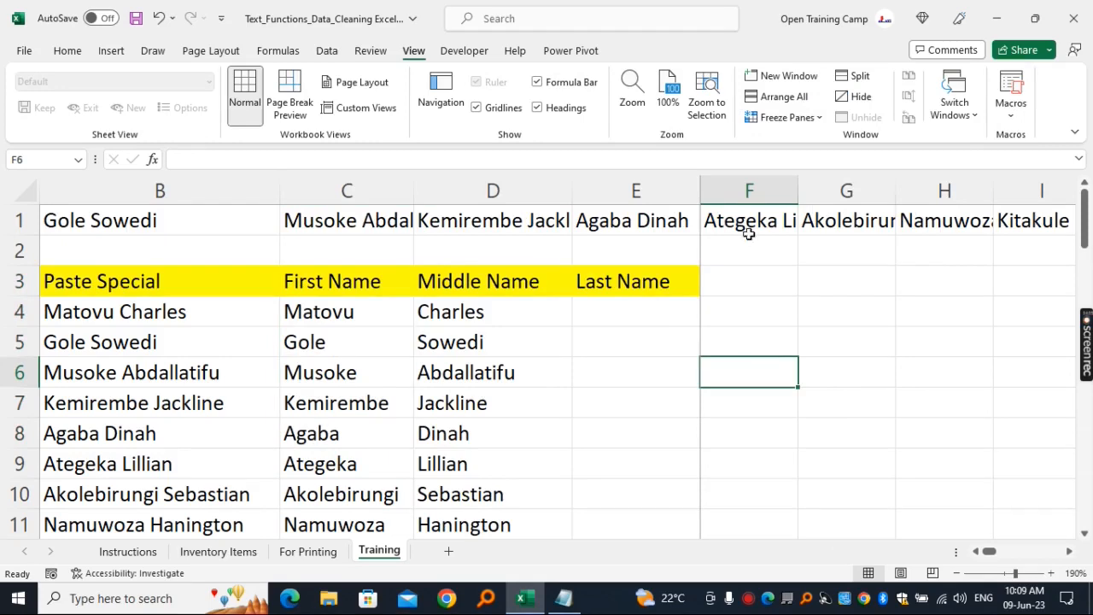
{"action": "left_click_drag", "start_coordinate": [120, 292], "coordinate": [118, 485]}
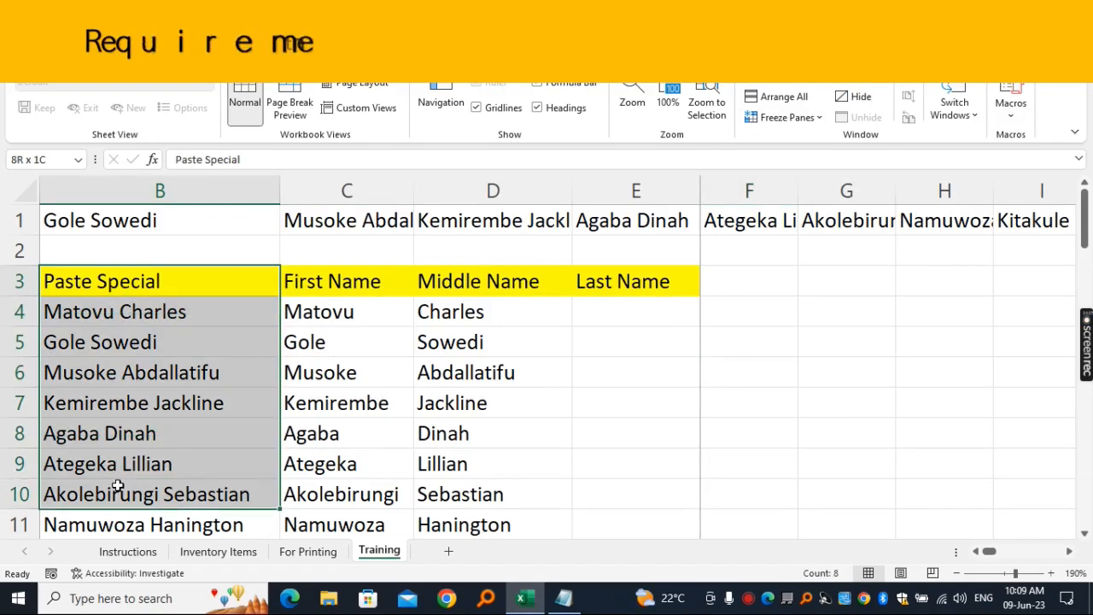
- Enter the heading Capital Letters in F3 and fit column F's width to its contents
{"action": "left_click", "coordinate": [740, 275]}
{"action": "type", "text": "C"}
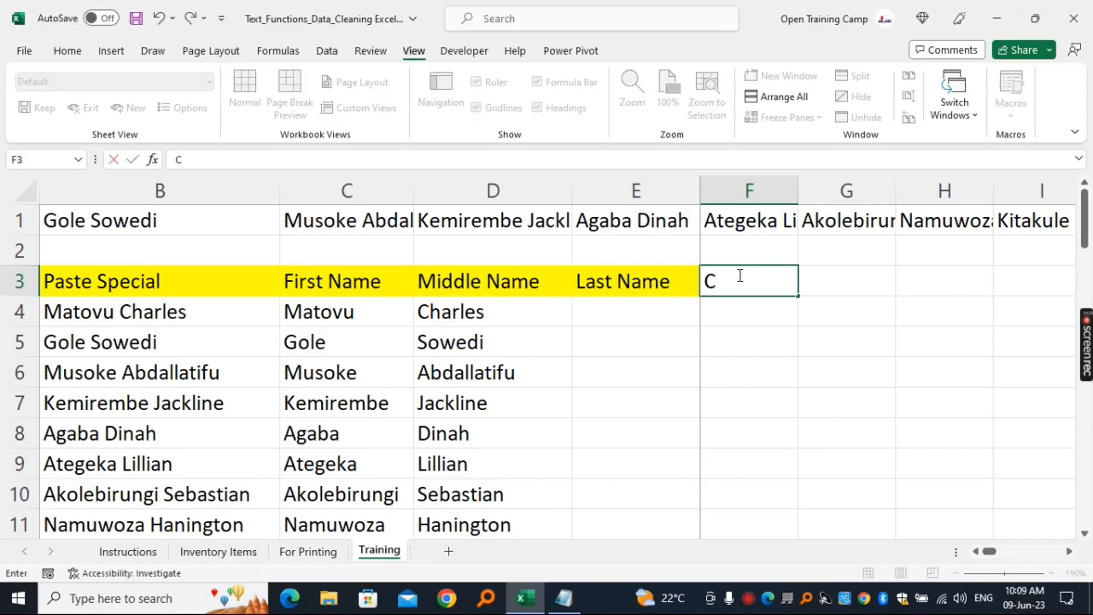
{"action": "type", "text": "apital Letters"}
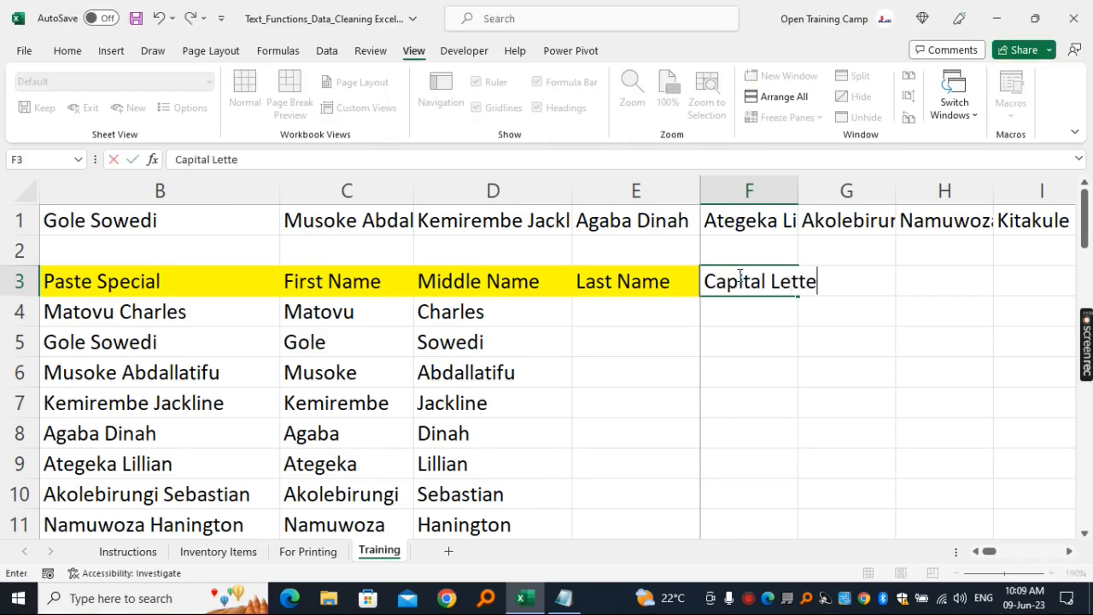
{"action": "key", "text": "Return"}
{"action": "left_click", "coordinate": [751, 287]}
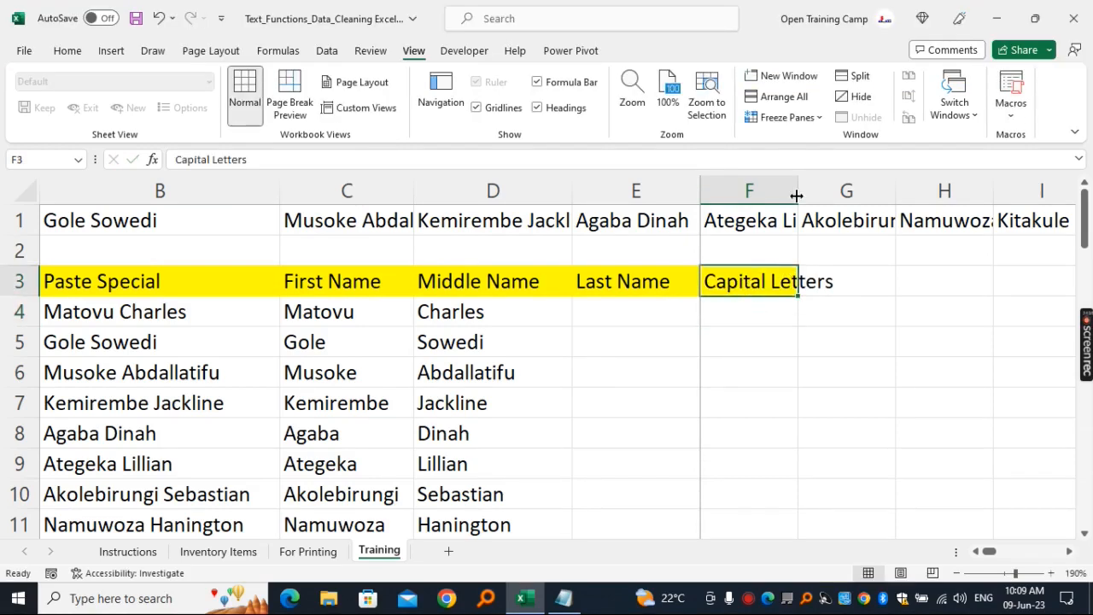
{"action": "left_click", "coordinate": [787, 188]}
{"action": "double_click", "coordinate": [798, 188]}
- Enter the formula =UPPER(B4) in cell F4 under the Capital Letters heading
{"action": "left_click", "coordinate": [763, 300]}
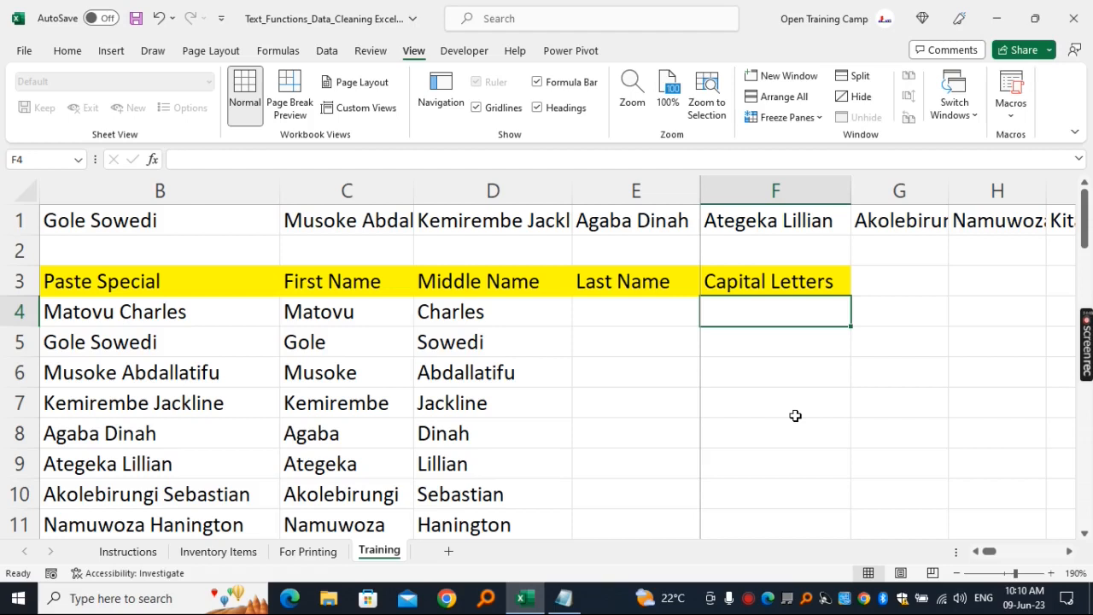
{"action": "type", "text": "="}
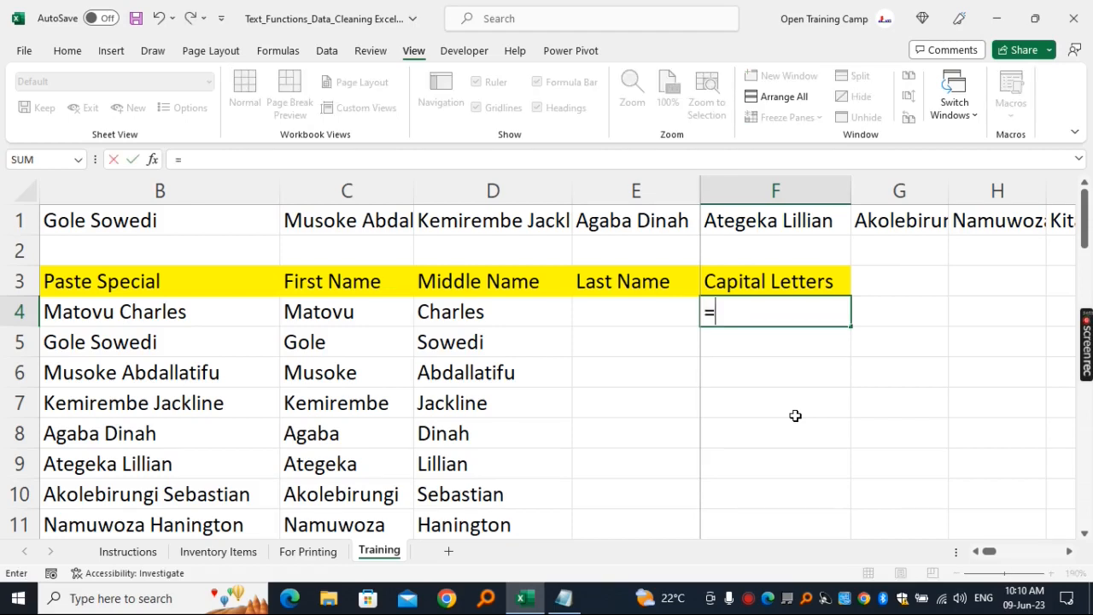
{"action": "type", "text": "upper"}
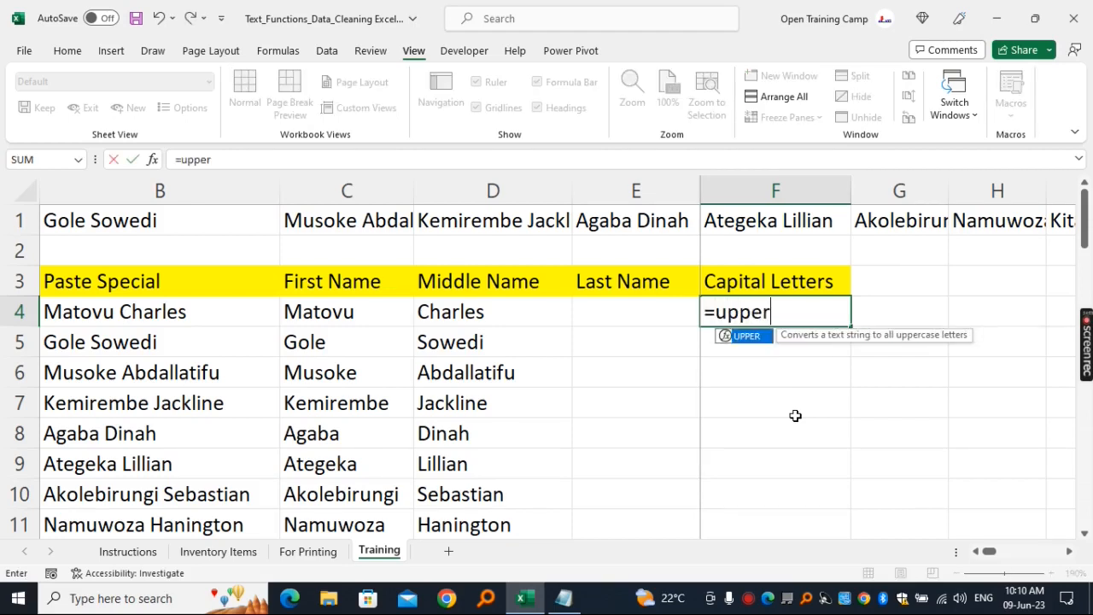
{"action": "key", "text": "Tab"}
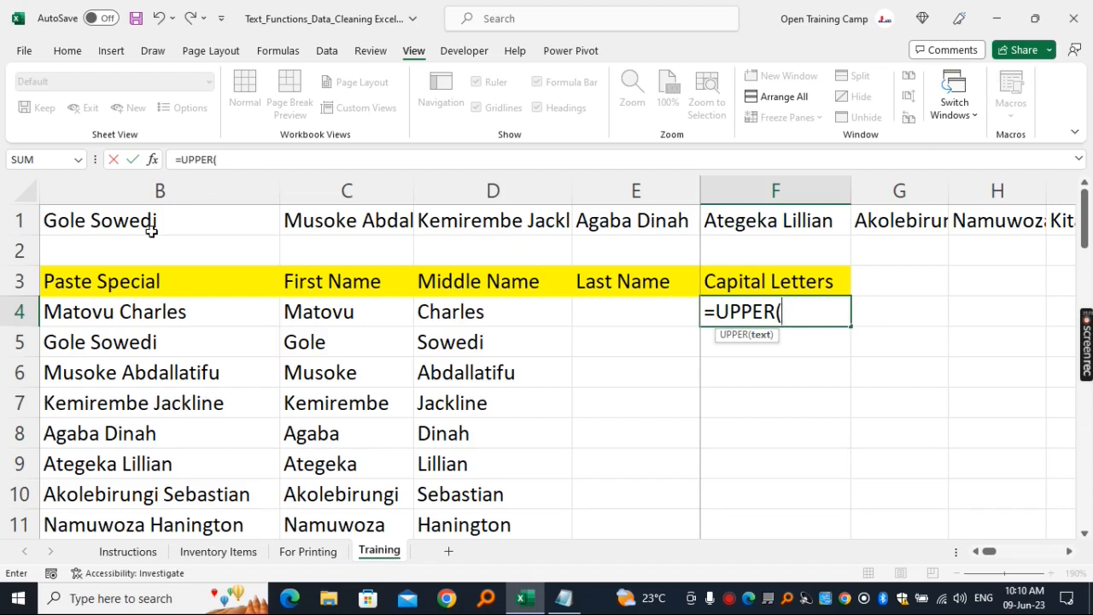
{"action": "left_click", "coordinate": [102, 318]}
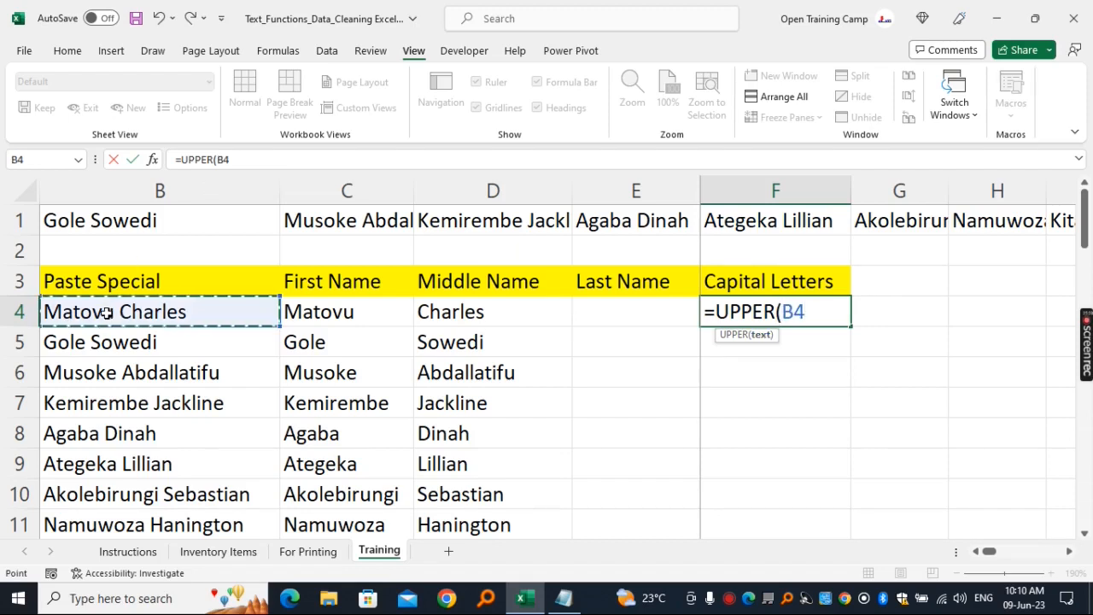
{"action": "type", "text": ")"}
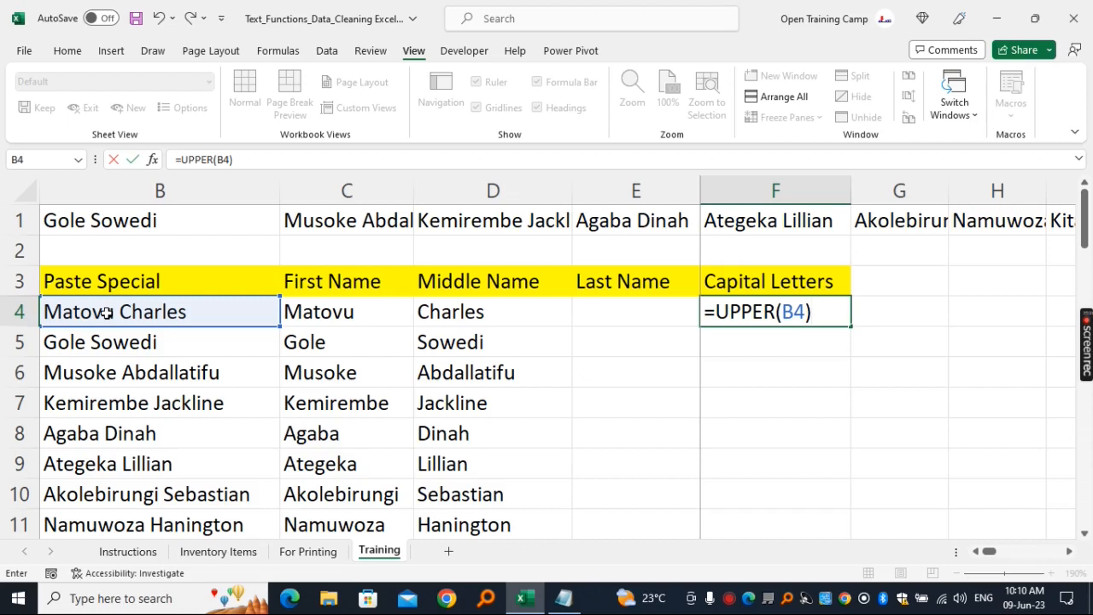
{"action": "key", "text": "Return"}
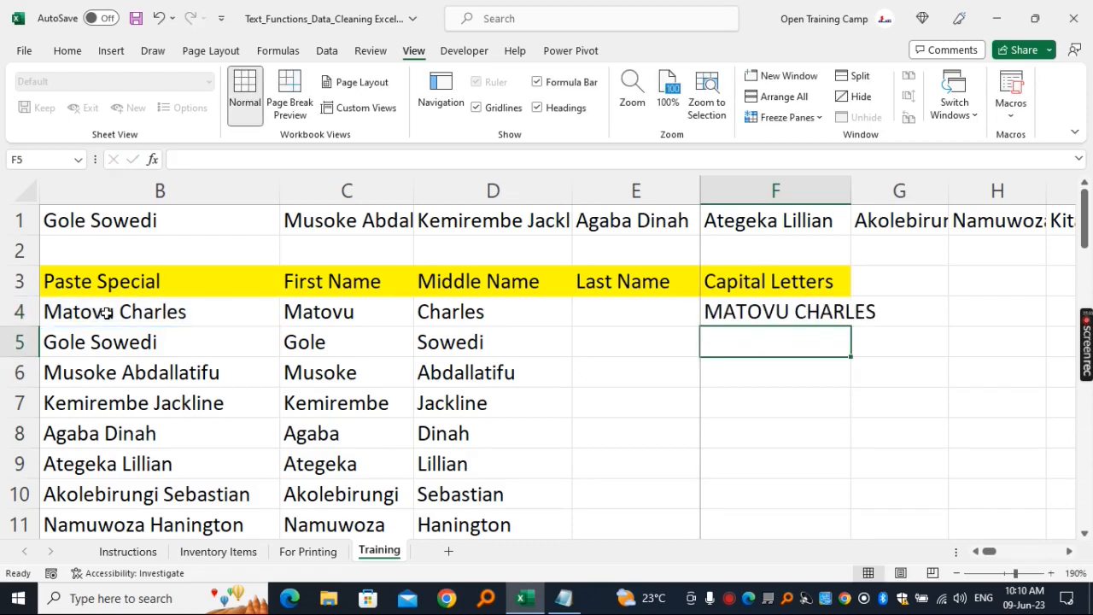
- Fill the UPPER formula from F4 down the whole name list and fit column F's width to the capitalised names
{"action": "left_click", "coordinate": [740, 307]}
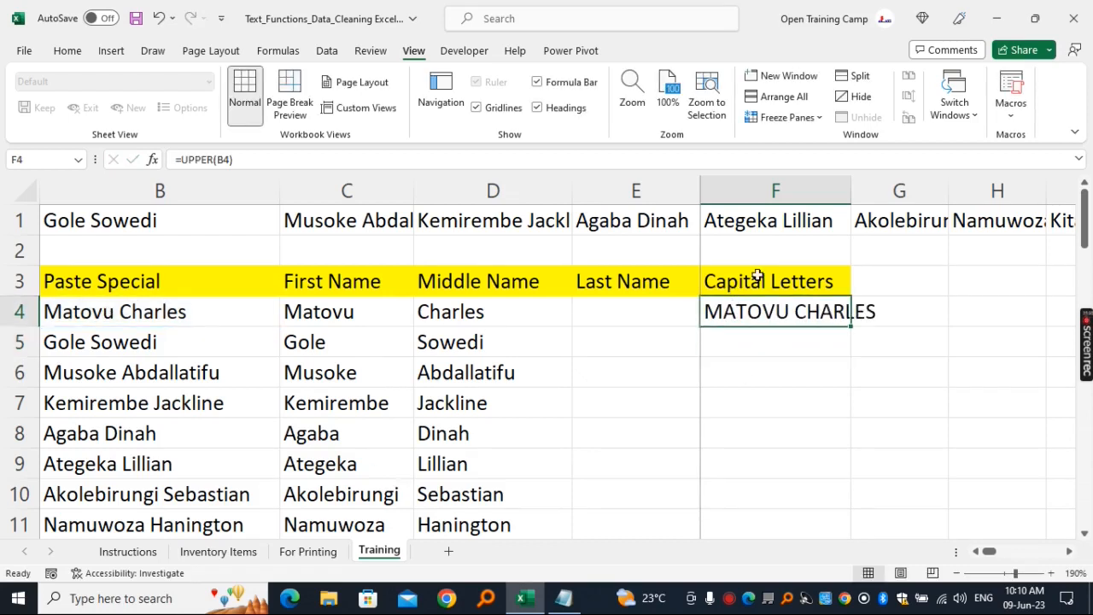
{"action": "left_click", "coordinate": [803, 185]}
{"action": "left_click_drag", "start_coordinate": [850, 183], "coordinate": [887, 183]}
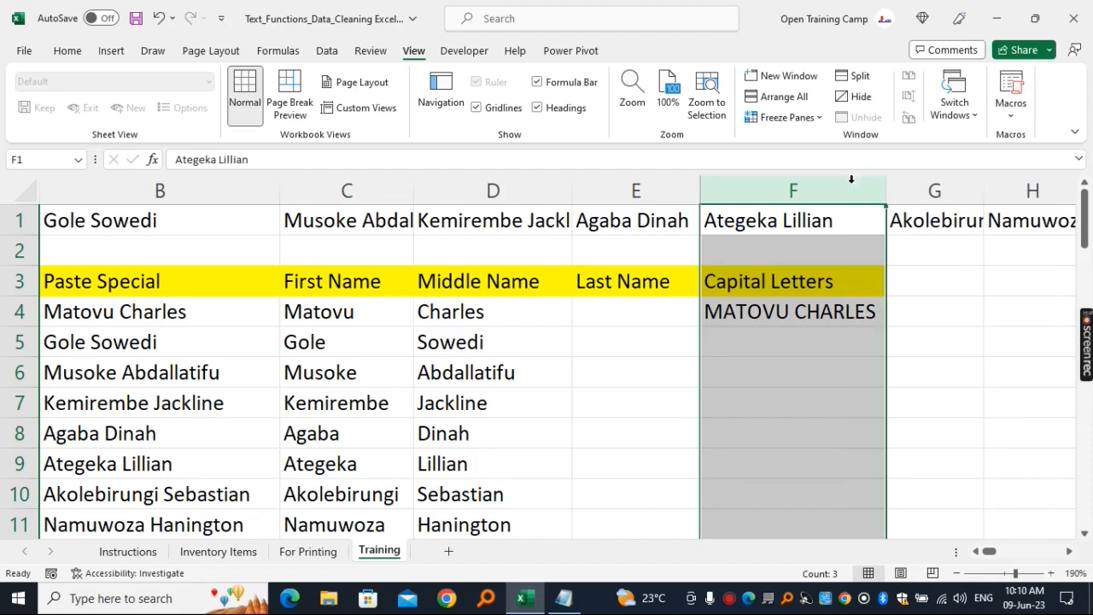
{"action": "left_click", "coordinate": [779, 316]}
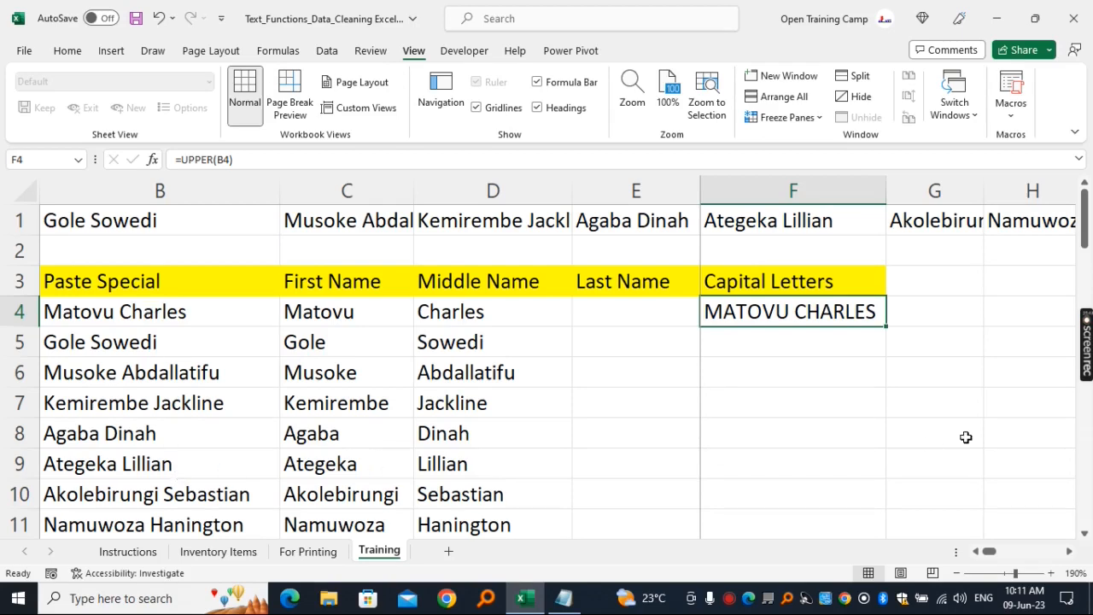
{"action": "double_click", "coordinate": [887, 327]}
{"action": "left_click", "coordinate": [875, 190]}
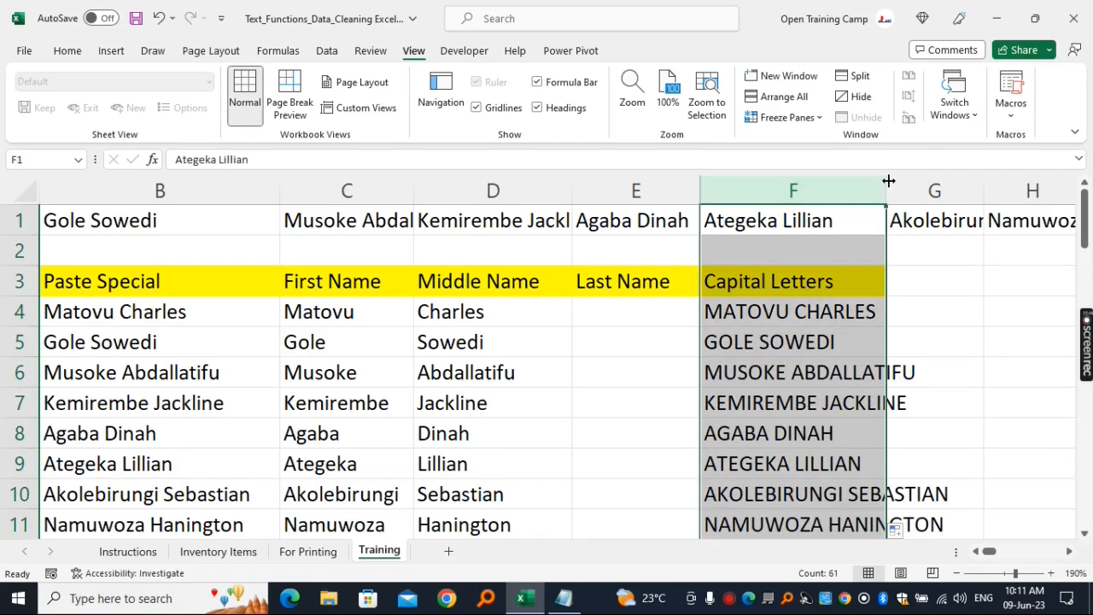
{"action": "double_click", "coordinate": [888, 183]}
{"action": "left_click", "coordinate": [846, 397]}
{"action": "scroll", "coordinate": [783, 319], "scroll_direction": "down", "scroll_amount": 5}
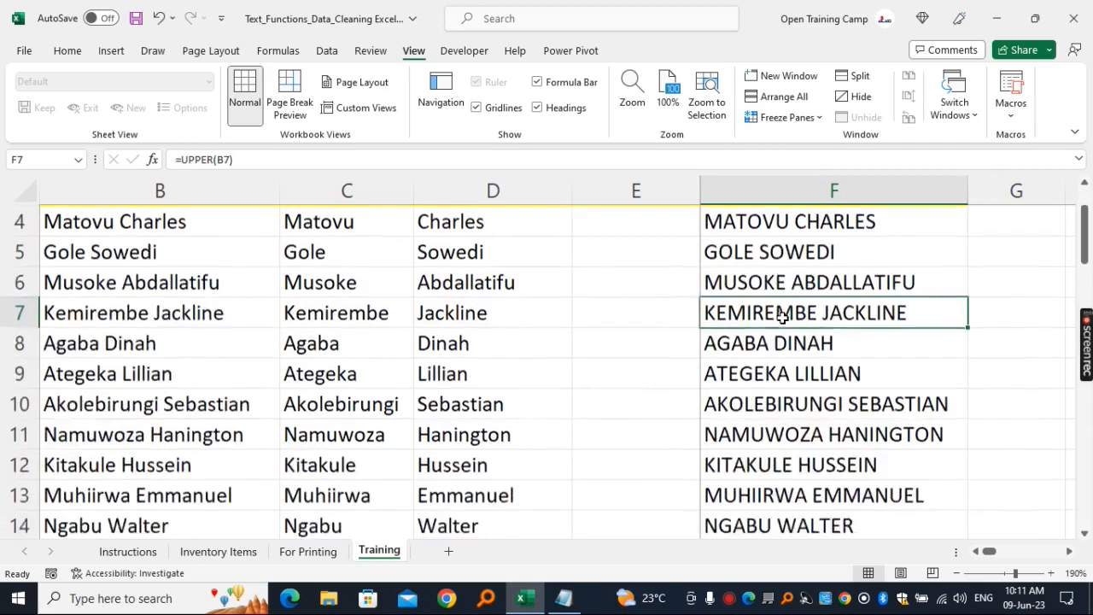
{"action": "scroll", "coordinate": [783, 318], "scroll_direction": "up", "scroll_amount": 5}
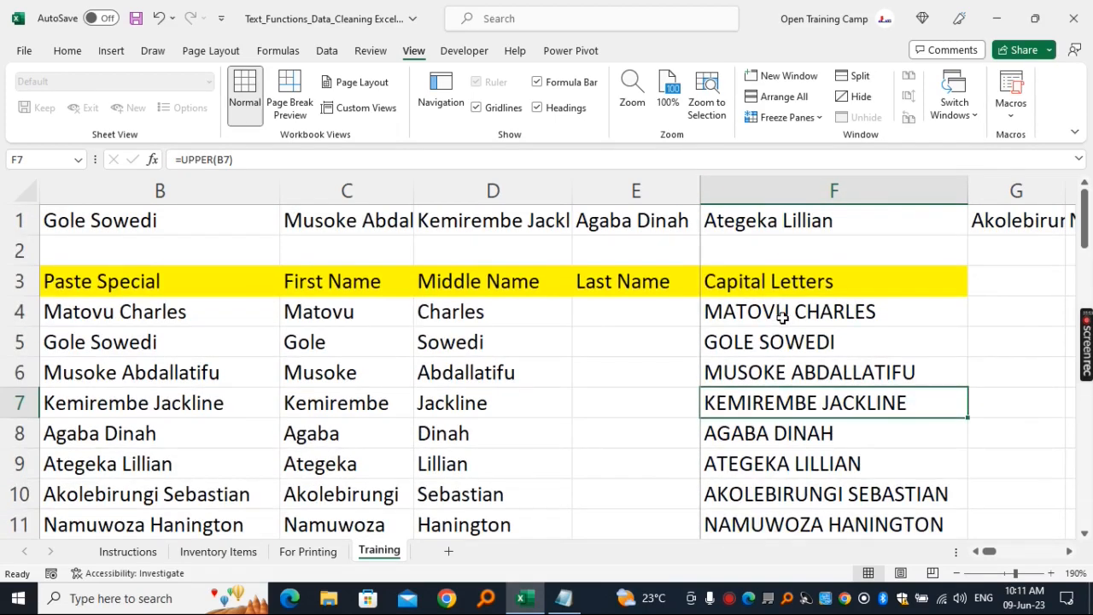
{"action": "left_click", "coordinate": [782, 316]}
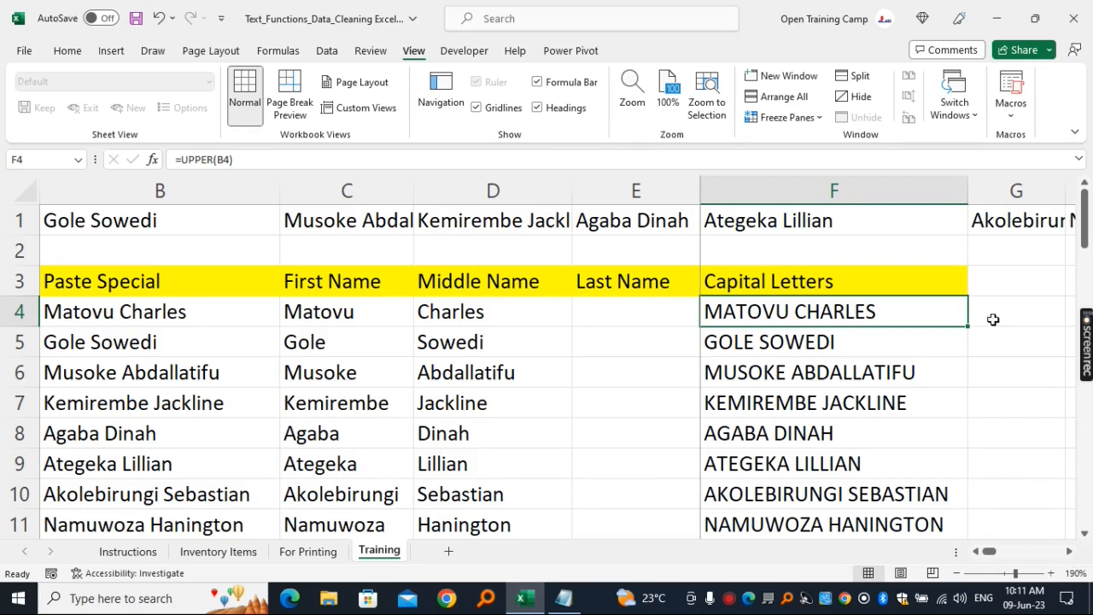
- Enter the heading Small Letters in cell G3
{"action": "left_click", "coordinate": [986, 284]}
{"action": "type", "text": "Sm"}
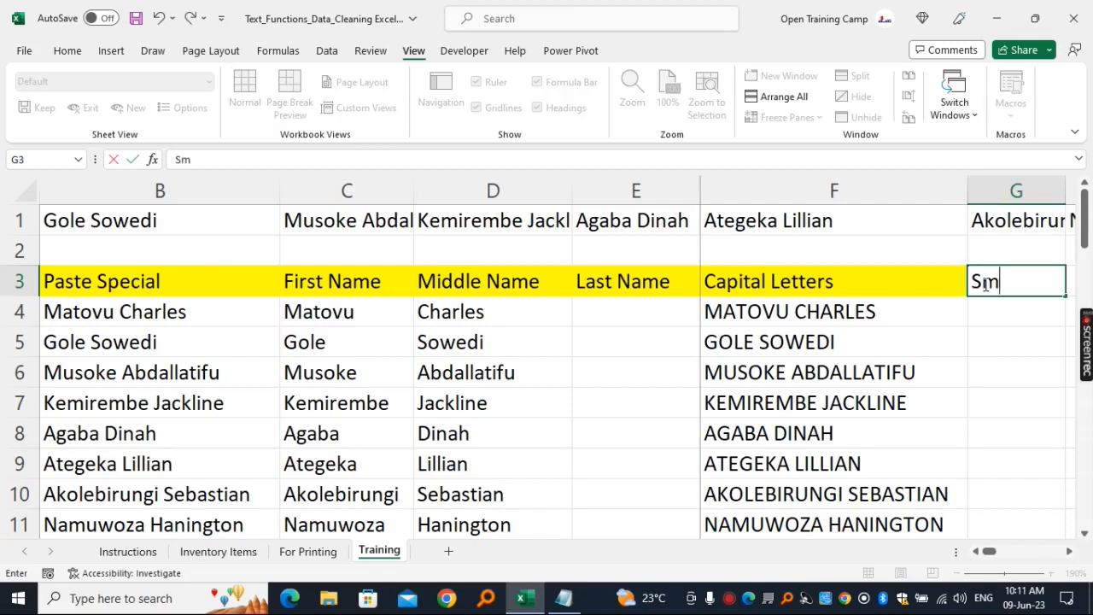
{"action": "type", "text": "all Letters"}
{"action": "left_click", "coordinate": [1015, 368]}
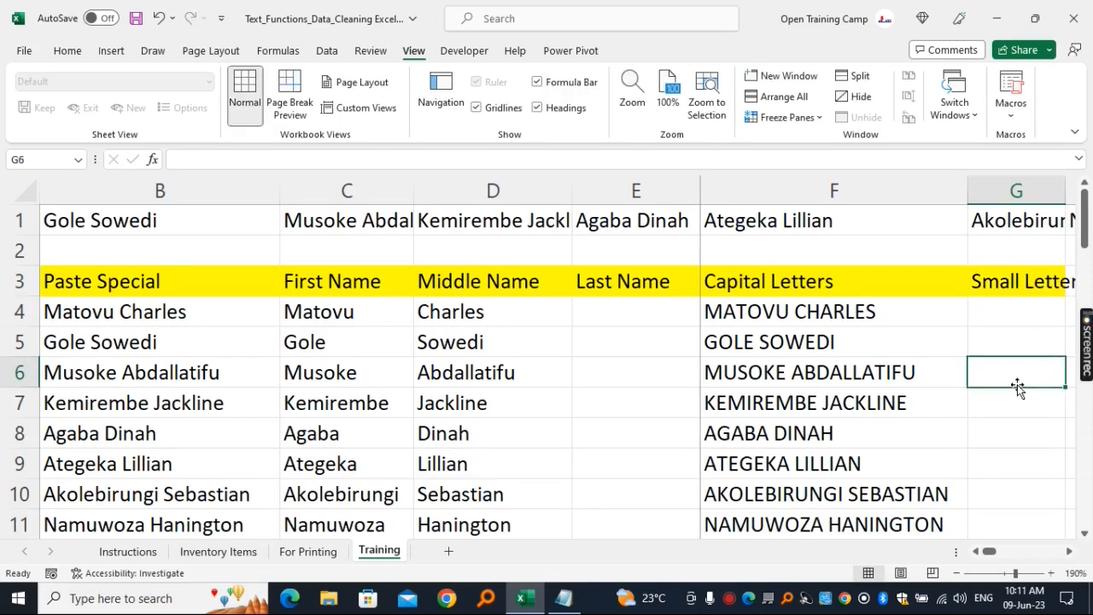
- Enter the formula =LOWER(F4) in cell G4 to convert the first capitalised name to small letters
{"action": "left_click", "coordinate": [779, 287]}
{"action": "left_click", "coordinate": [784, 305]}
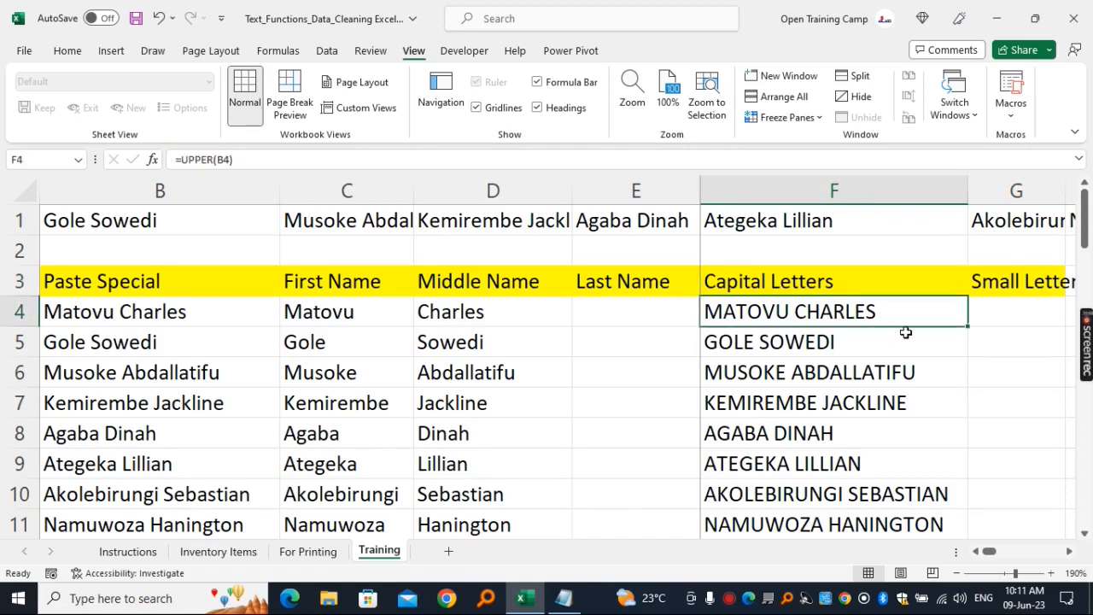
{"action": "left_click", "coordinate": [996, 318]}
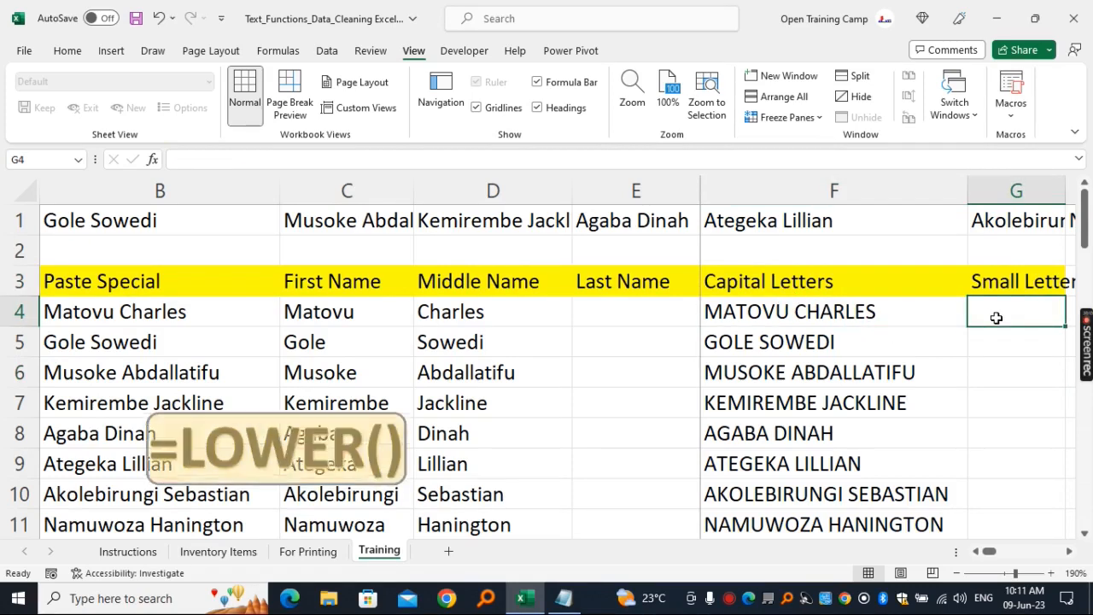
{"action": "type", "text": "="}
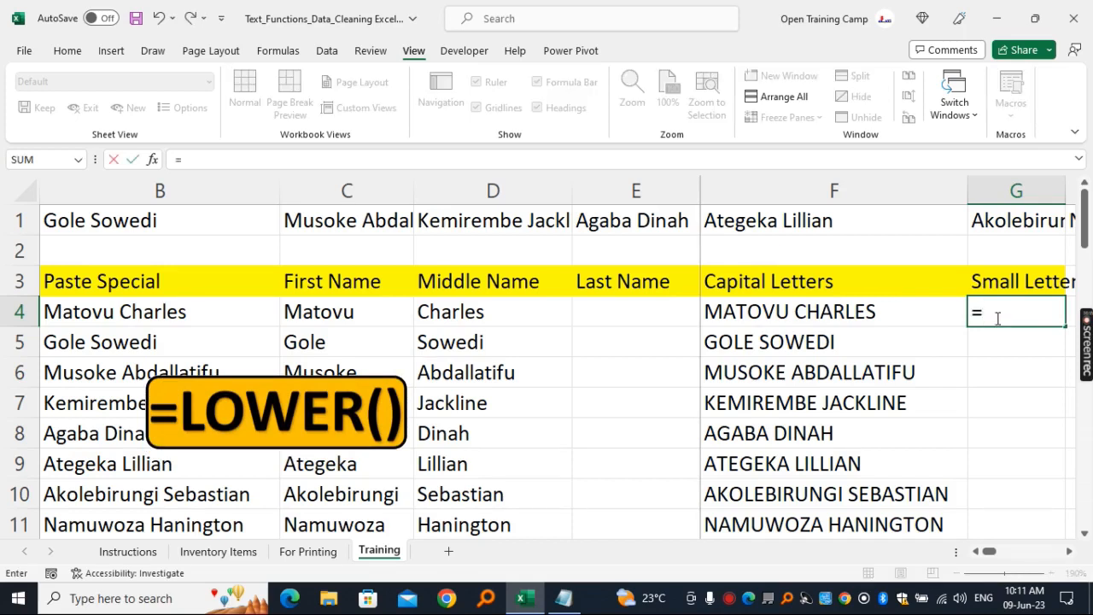
{"action": "type", "text": "lower"}
{"action": "key", "text": "Tab"}
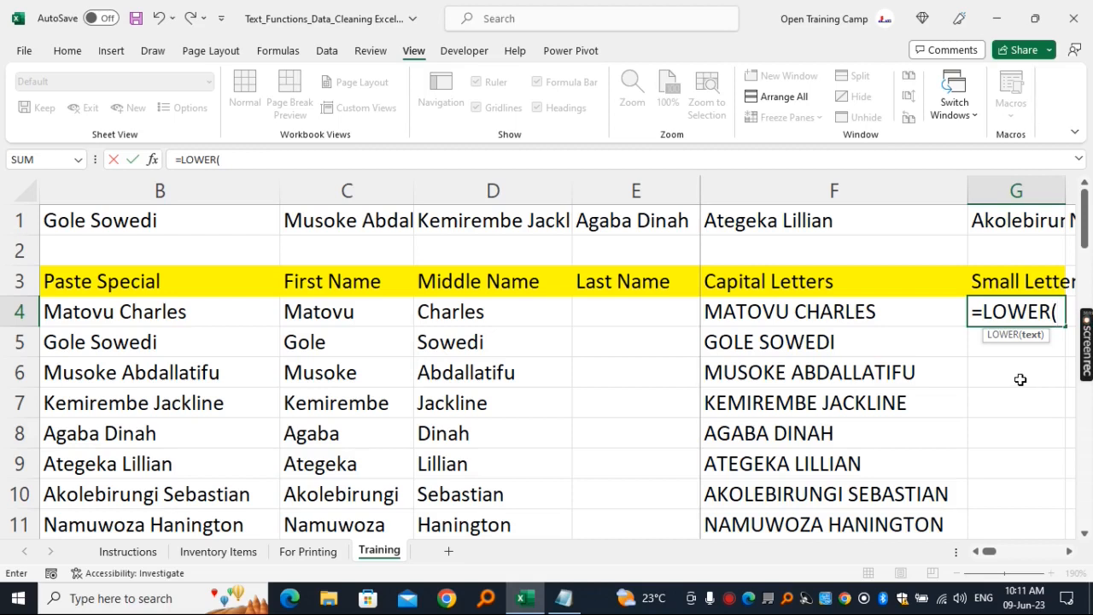
{"action": "left_click", "coordinate": [771, 312]}
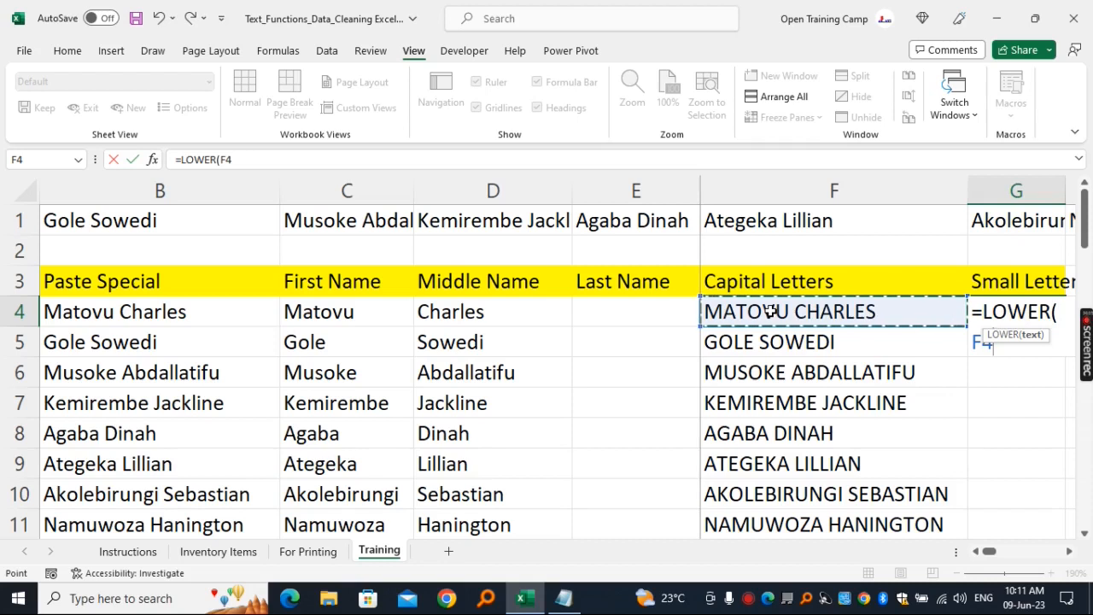
{"action": "type", "text": ")"}
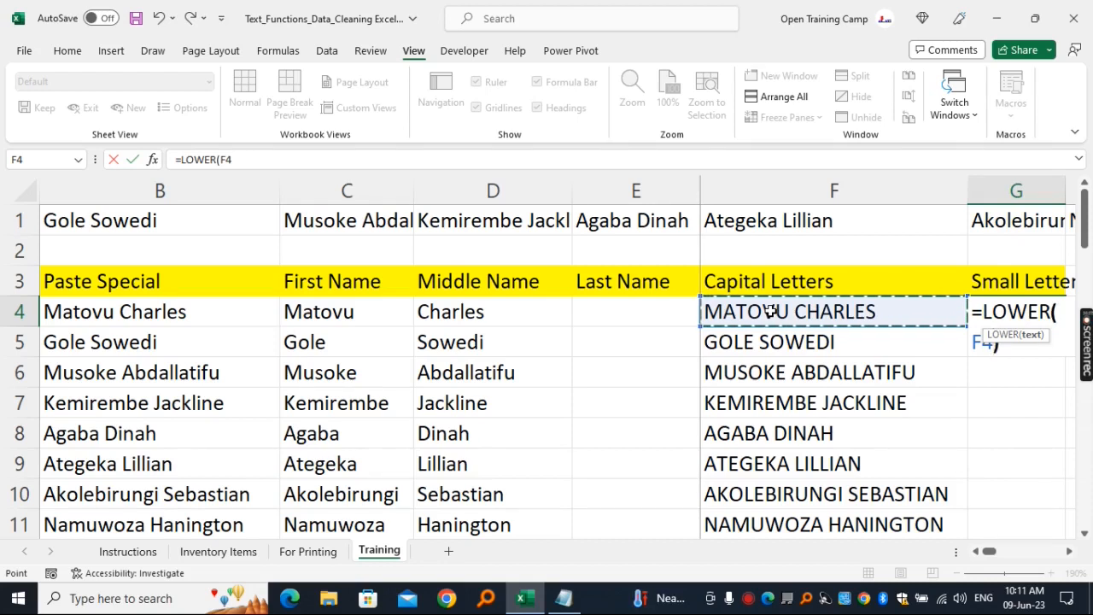
{"action": "key", "text": "Return"}
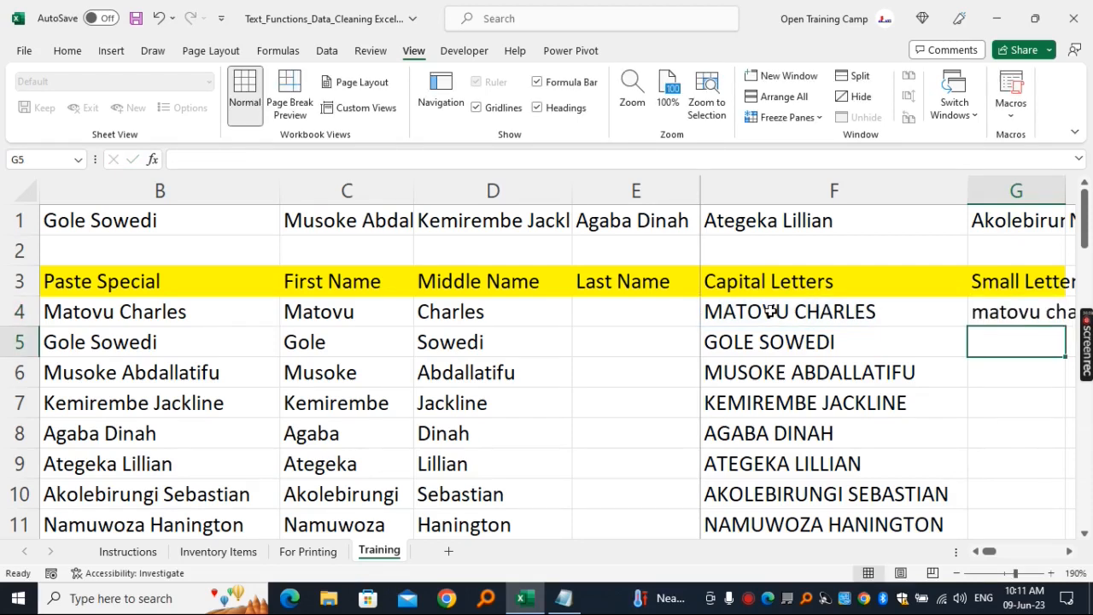
- Fit column G's width to its contents and fill the LOWER formula from G4 down the whole name list
{"action": "left_click", "coordinate": [1050, 312]}
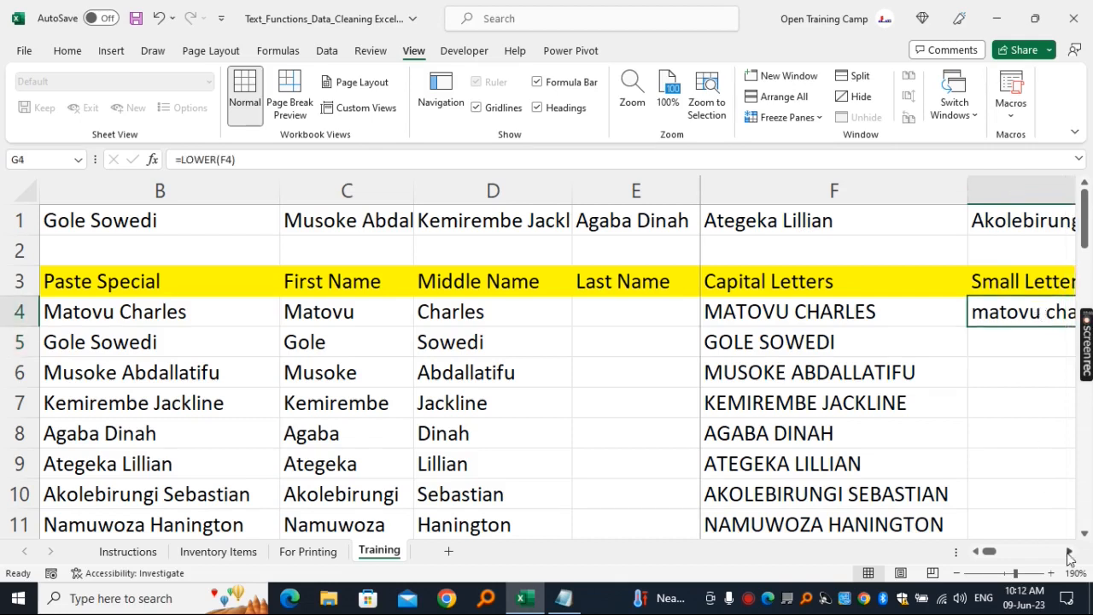
{"action": "left_click", "coordinate": [1070, 551]}
{"action": "double_click", "coordinate": [934, 326]}
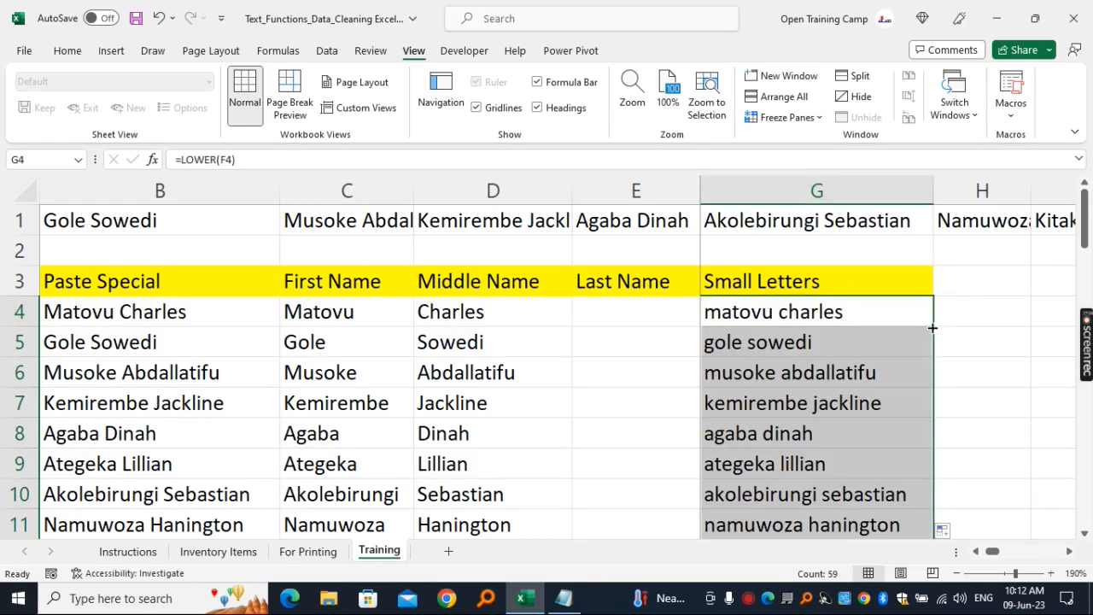
{"action": "left_click", "coordinate": [830, 372]}
{"action": "scroll", "coordinate": [832, 371], "scroll_direction": "down", "scroll_amount": 6}
{"action": "scroll", "coordinate": [831, 369], "scroll_direction": "up", "scroll_amount": 4}
{"action": "scroll", "coordinate": [831, 370], "scroll_direction": "up", "scroll_amount": 2}
{"action": "left_click", "coordinate": [820, 282]}
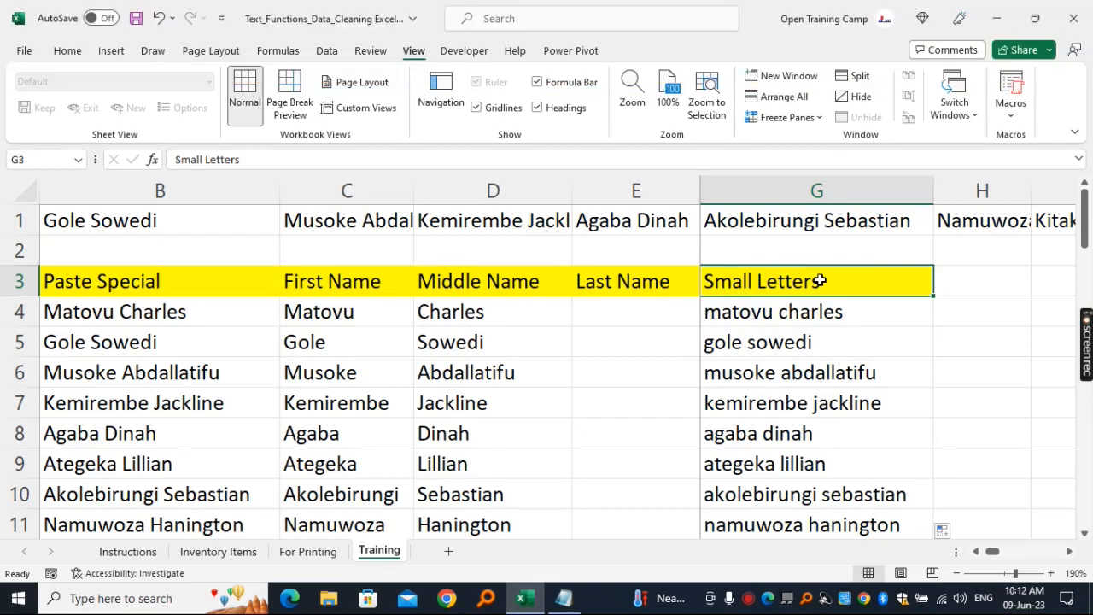
- Enter the heading Proper in cell H3
{"action": "left_click", "coordinate": [984, 280]}
{"action": "type", "text": "Proper"}
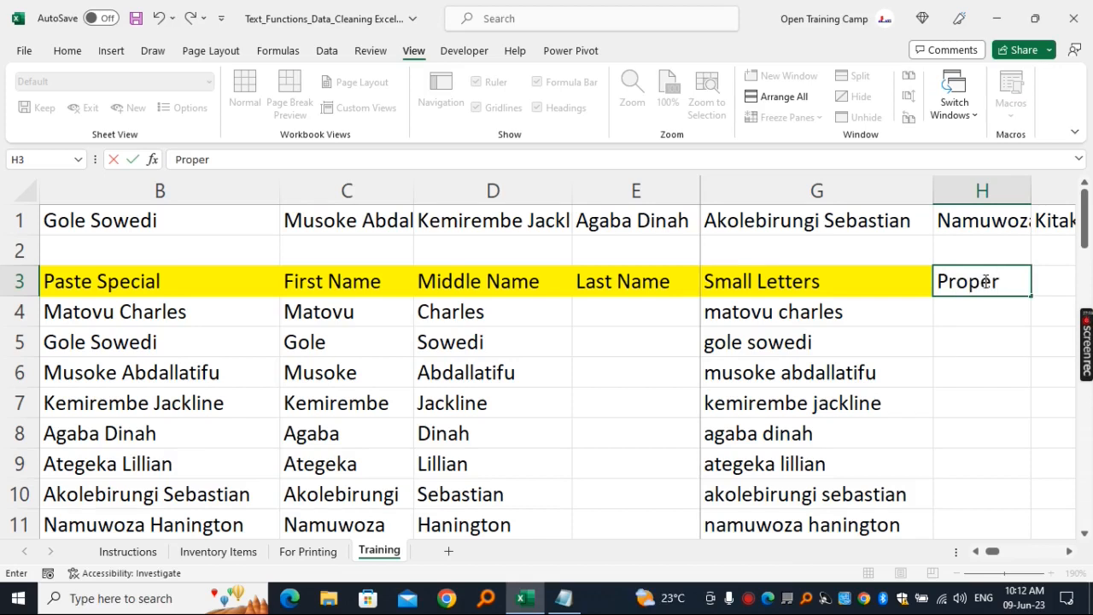
{"action": "key", "text": "Return"}
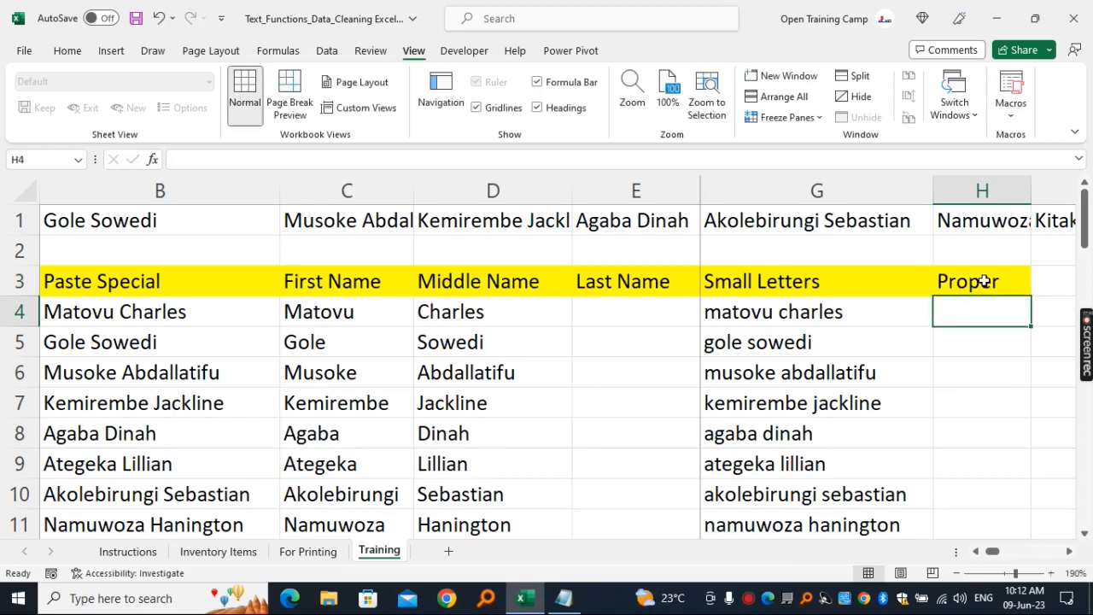
- Enter the formula =PROPER(G4) in cell H4 to capitalise the initials of the first lowercase name
{"action": "type", "text": "=proper"}
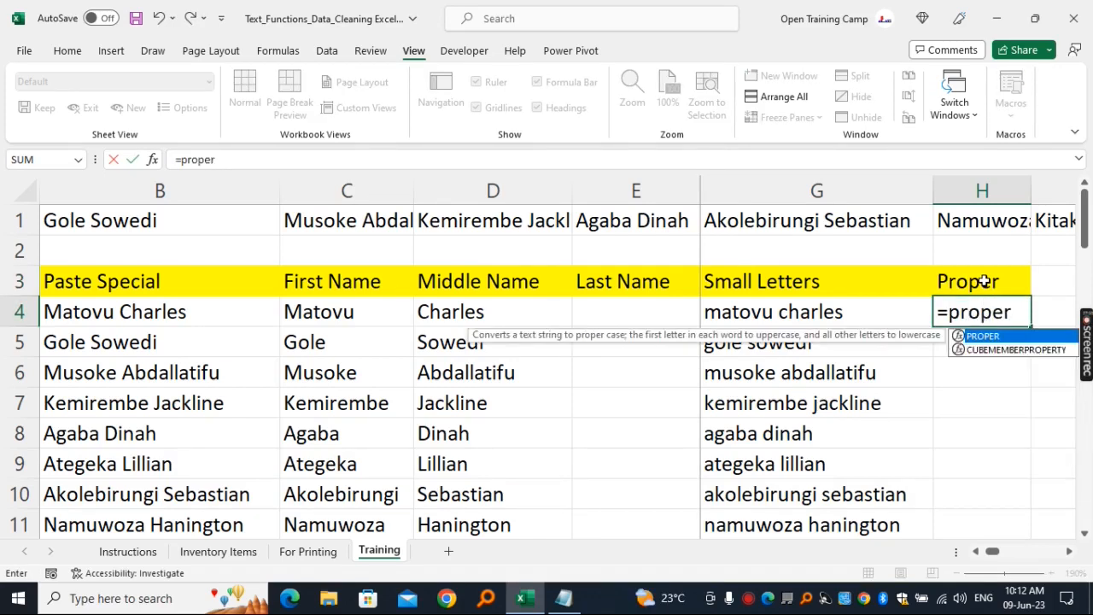
{"action": "key", "text": "Tab"}
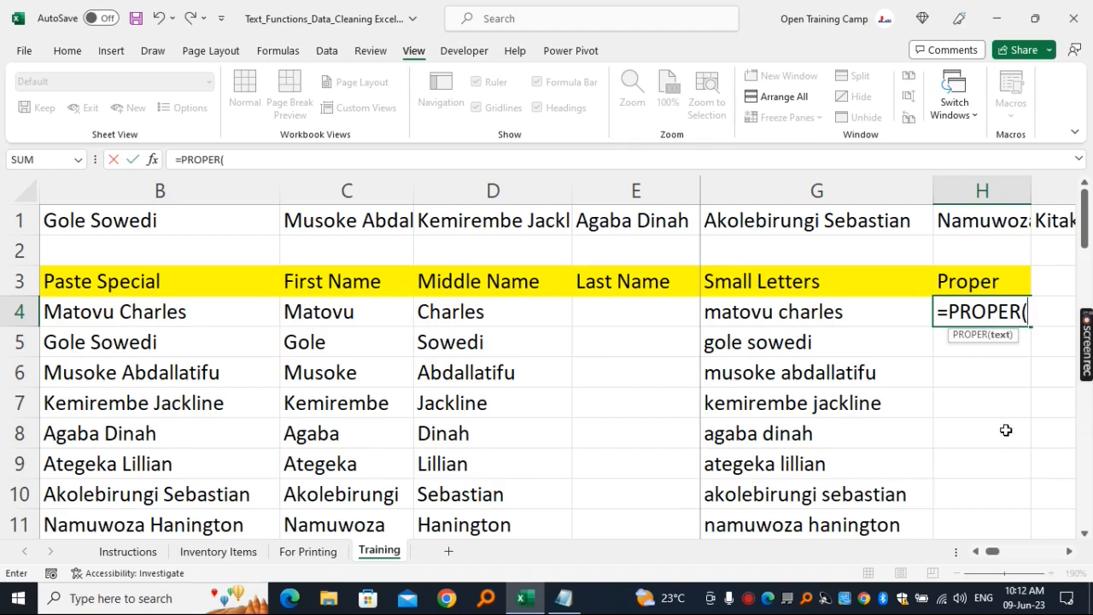
{"action": "left_click", "coordinate": [759, 314]}
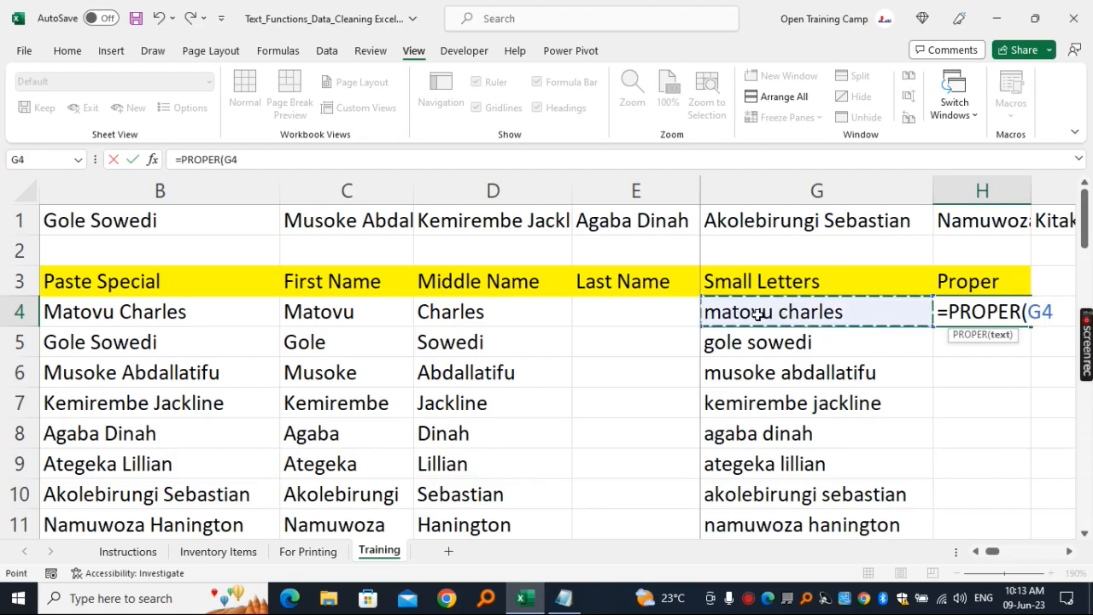
{"action": "type", "text": ")"}
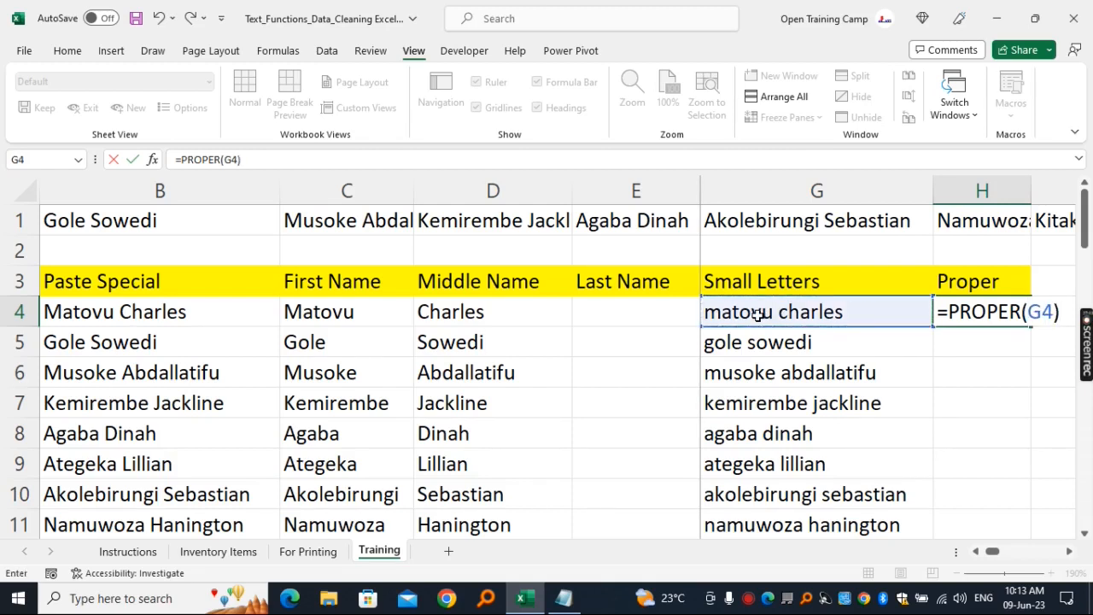
{"action": "key", "text": "Return"}
- Fill the PROPER formula from H4 down the whole name list and fit column H's width to the names
{"action": "left_click", "coordinate": [972, 313]}
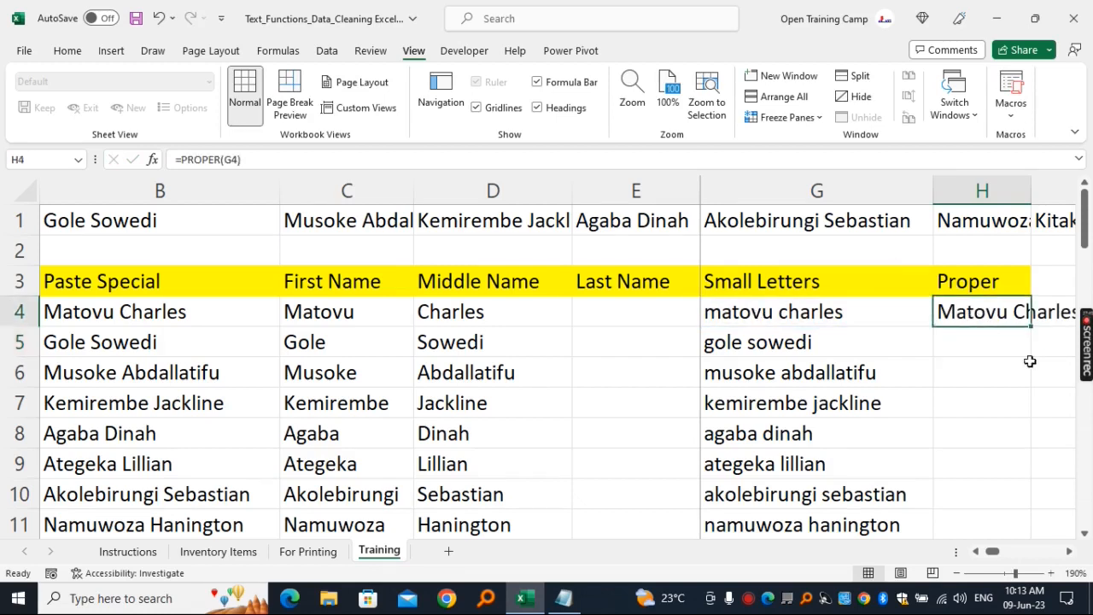
{"action": "double_click", "coordinate": [1033, 328]}
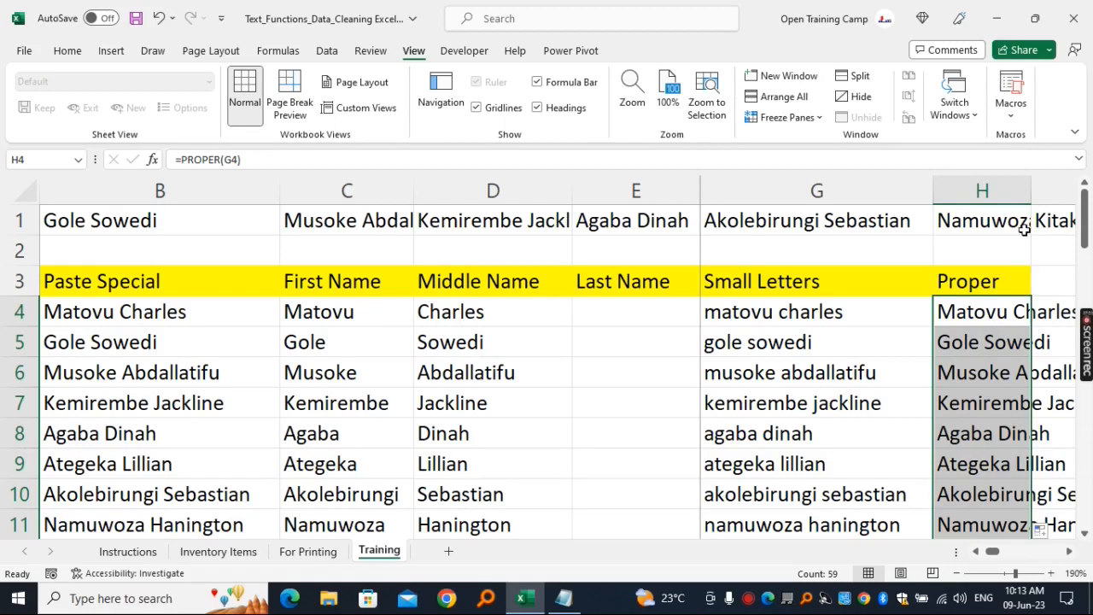
{"action": "double_click", "coordinate": [1029, 187]}
{"action": "left_click", "coordinate": [1071, 552]}
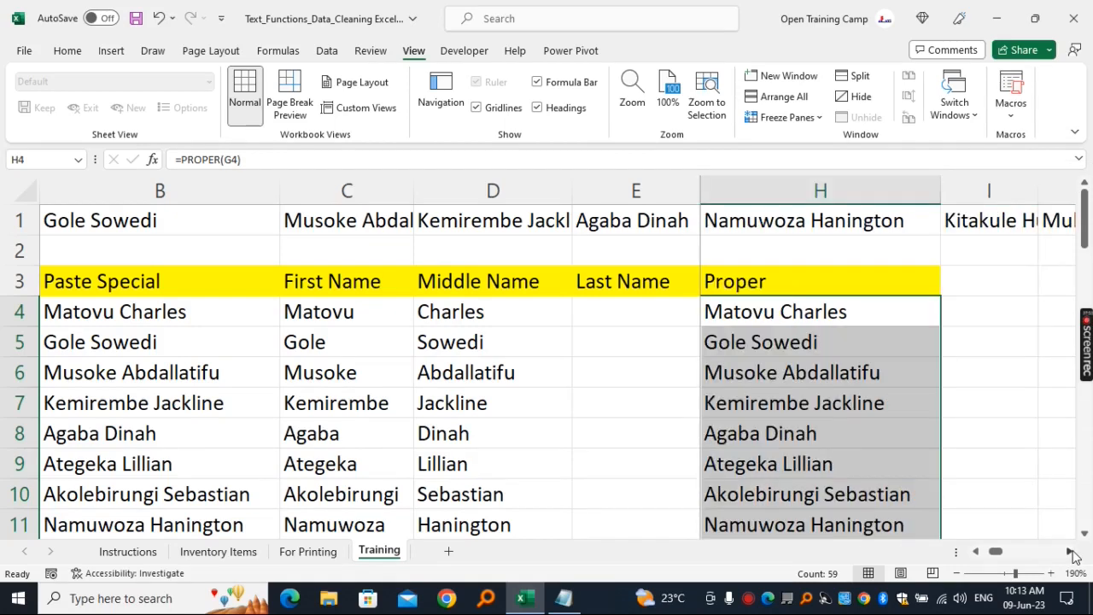
{"action": "left_click", "coordinate": [806, 311]}
{"action": "left_click", "coordinate": [843, 351]}
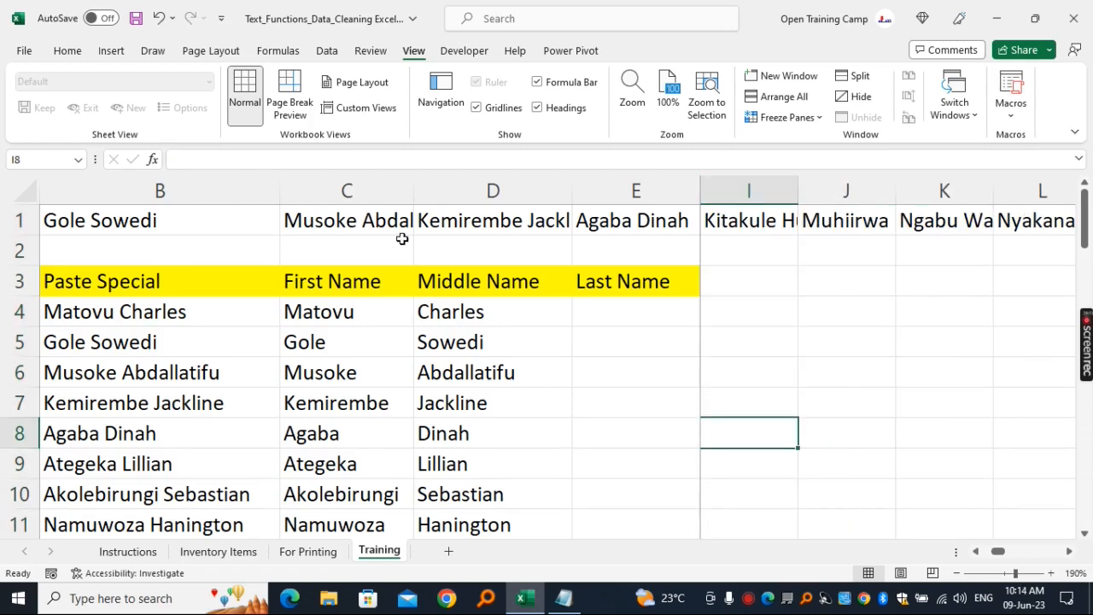
{"action": "left_click", "coordinate": [357, 177]}
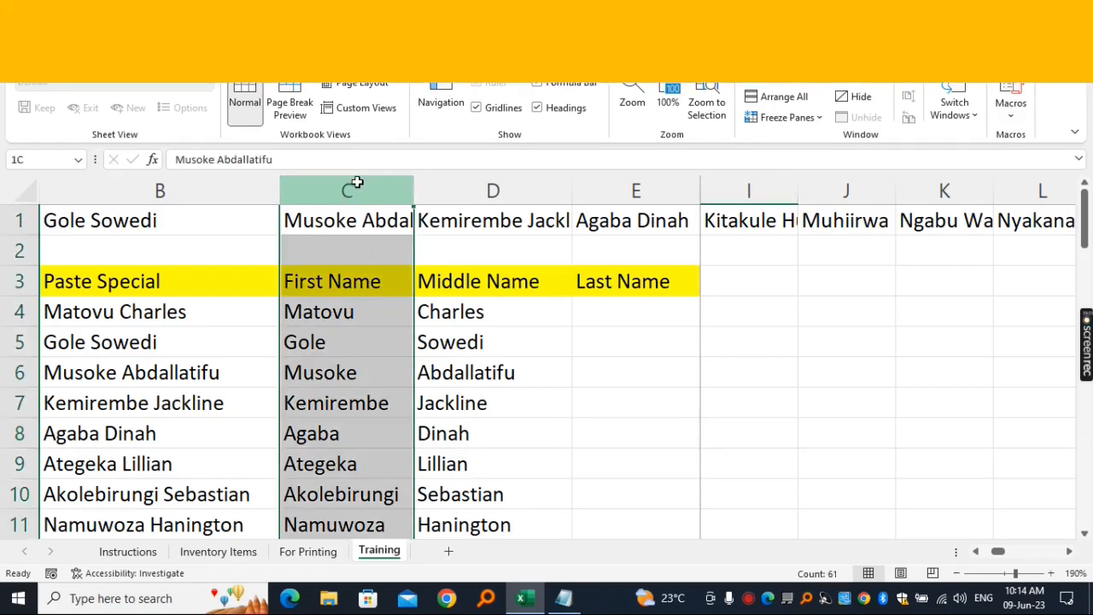
{"action": "left_click", "coordinate": [338, 313]}
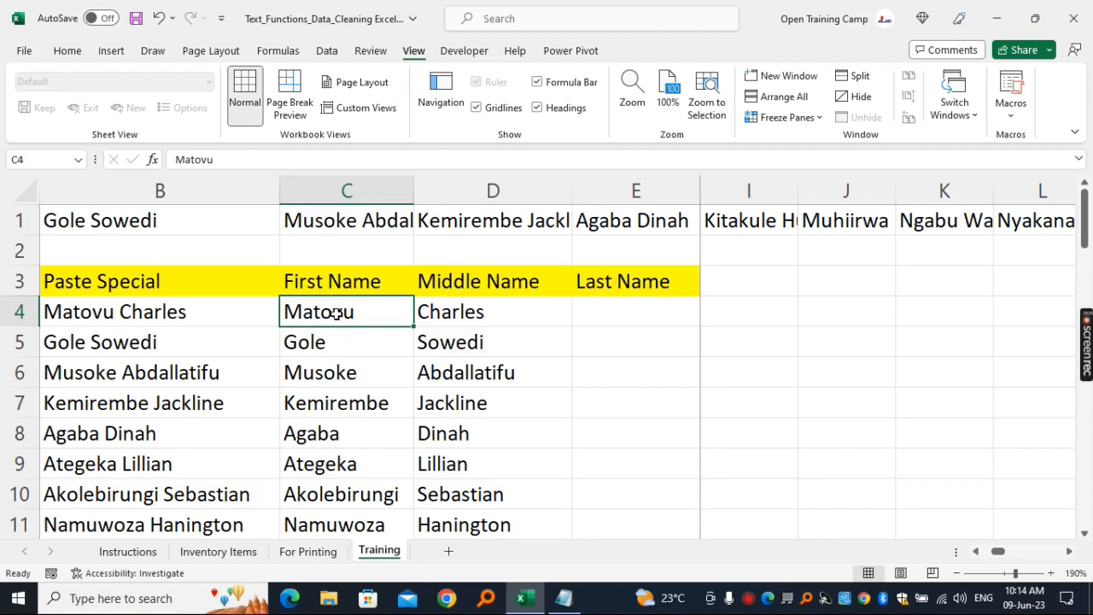
{"action": "left_click", "coordinate": [874, 352]}
- Enter the heading LEFT in cell I3
{"action": "left_click", "coordinate": [747, 281]}
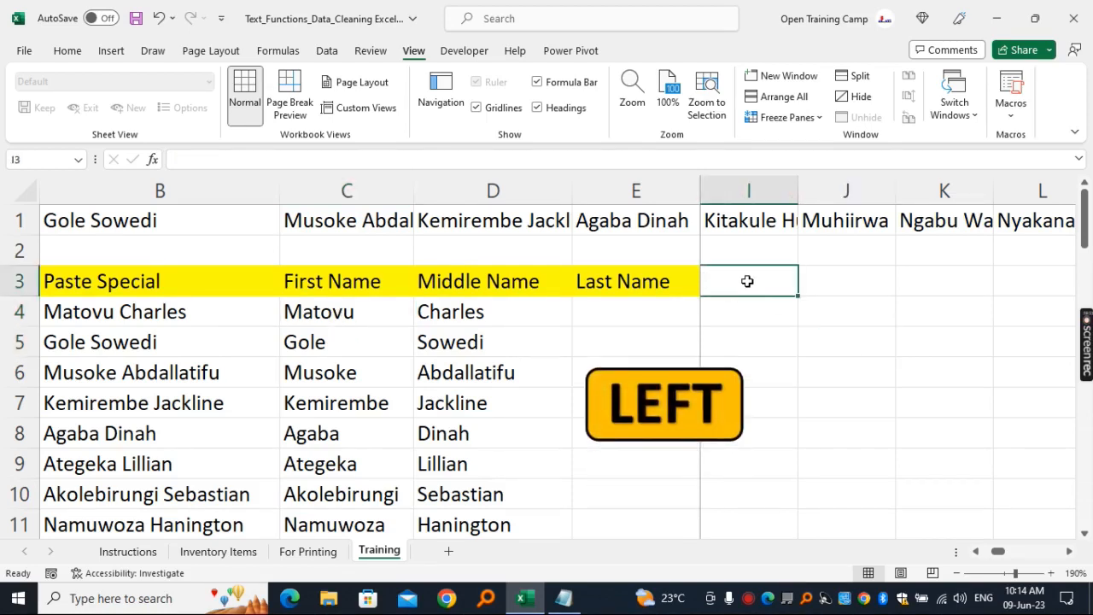
{"action": "type", "text": "LEFT"}
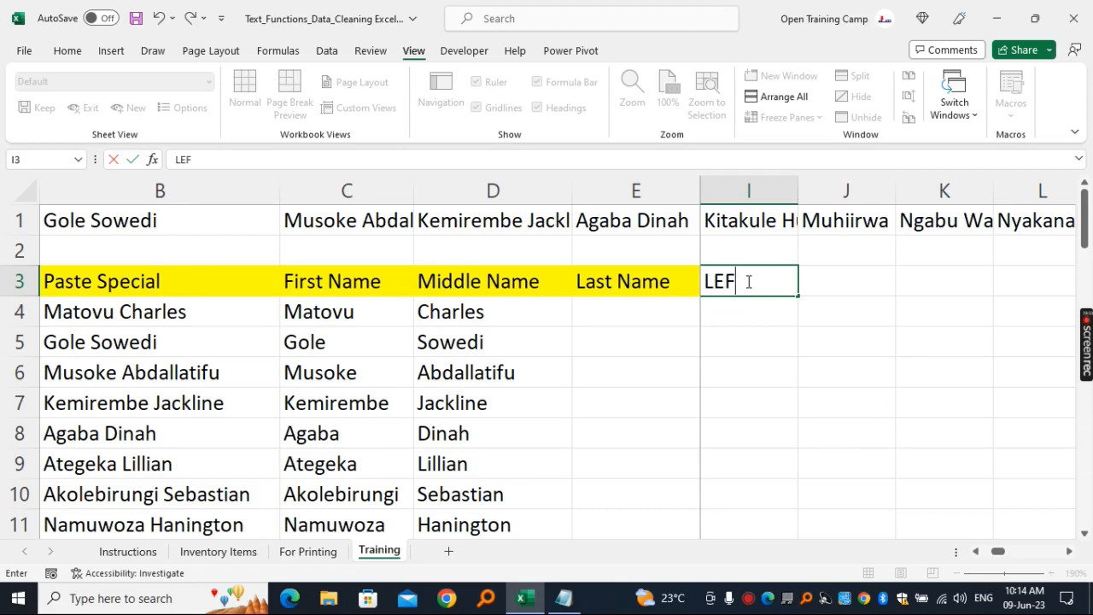
{"action": "key", "text": "Return"}
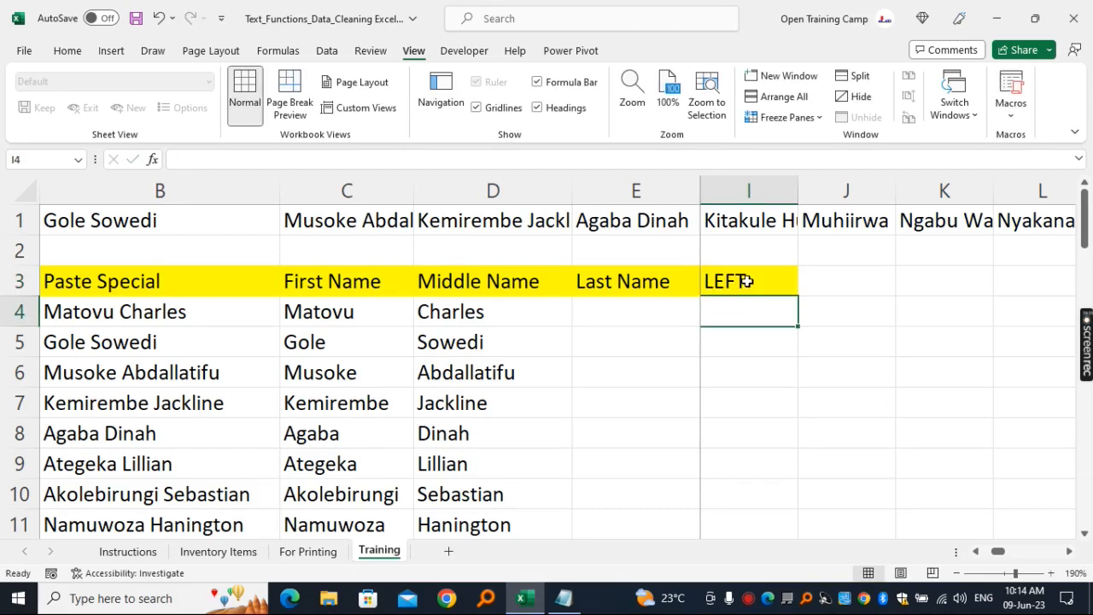
- Enter the formula =LEFT(C4,2) in cell I4 to extract the first two characters of the first name
{"action": "left_click", "coordinate": [844, 365]}
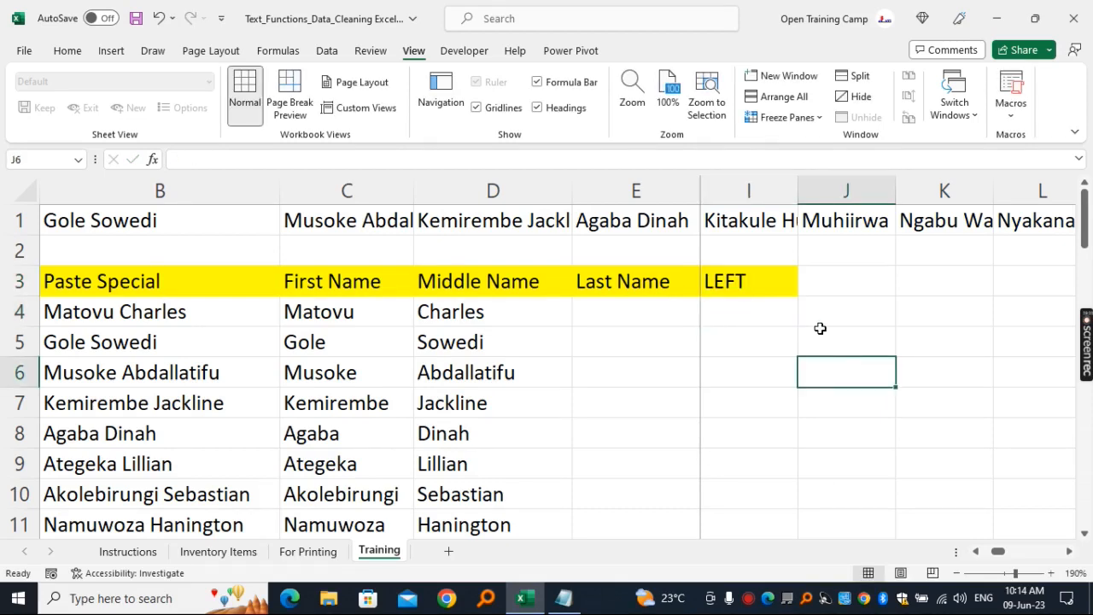
{"action": "left_click", "coordinate": [328, 318]}
{"action": "left_click", "coordinate": [348, 188]}
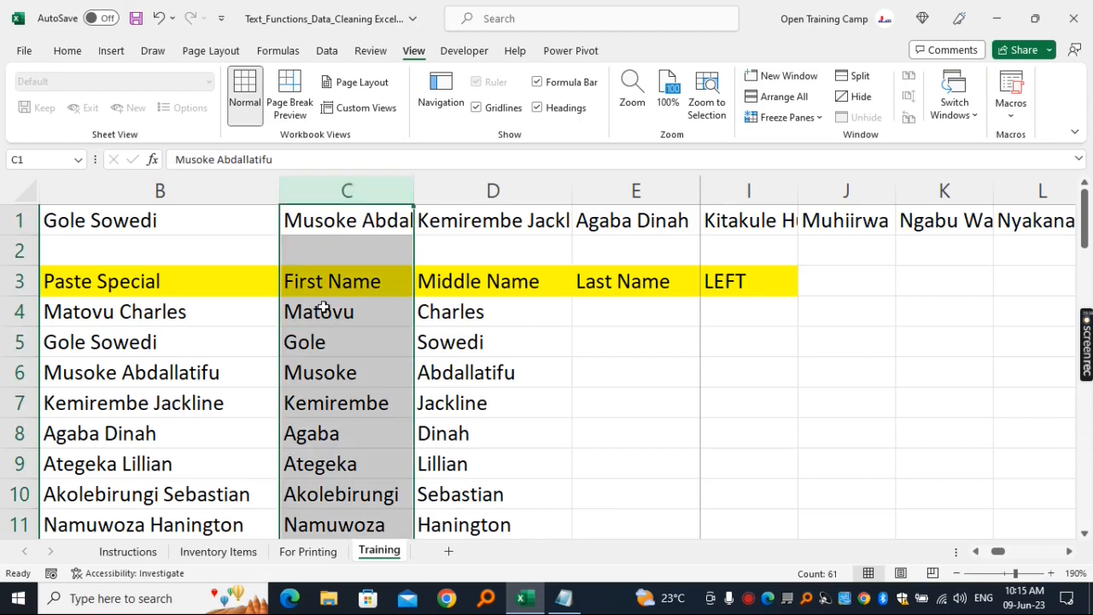
{"action": "left_click", "coordinate": [748, 311]}
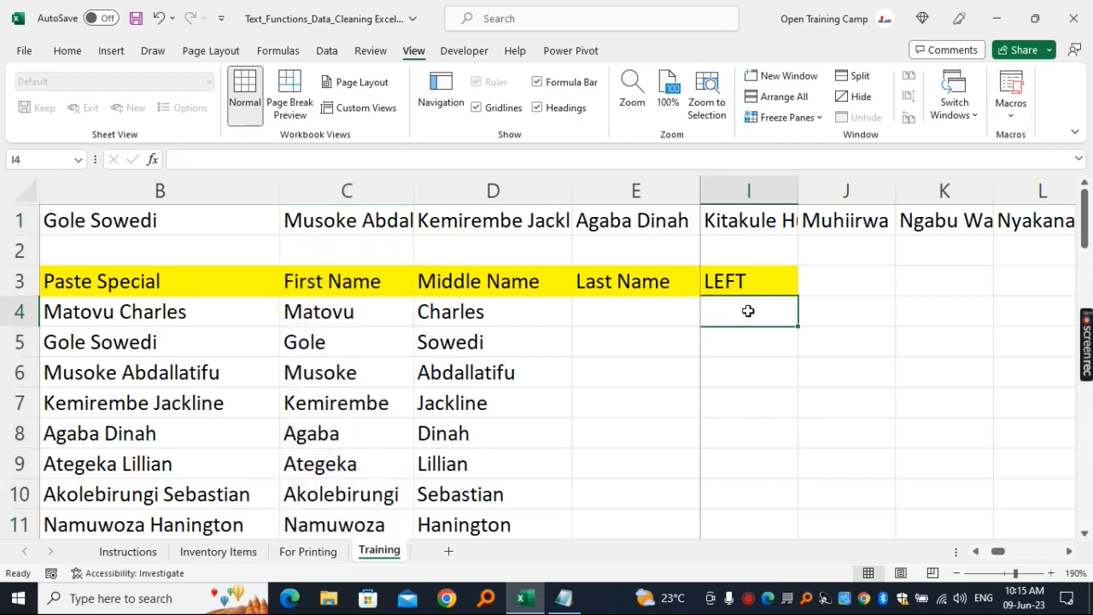
{"action": "type", "text": "=left"}
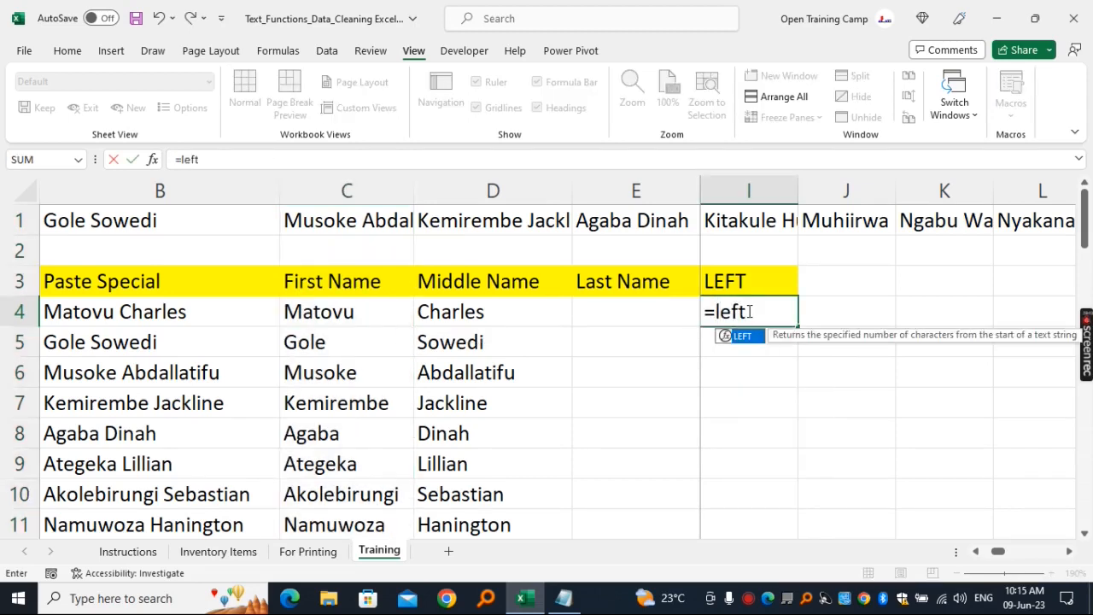
{"action": "key", "text": "Tab"}
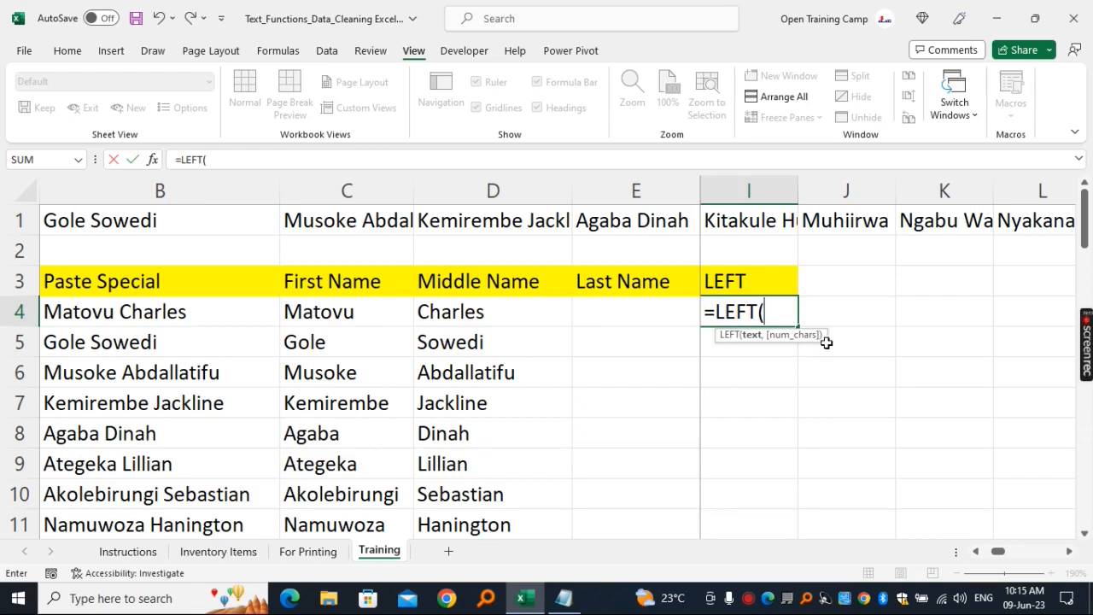
{"action": "left_click", "coordinate": [315, 313]}
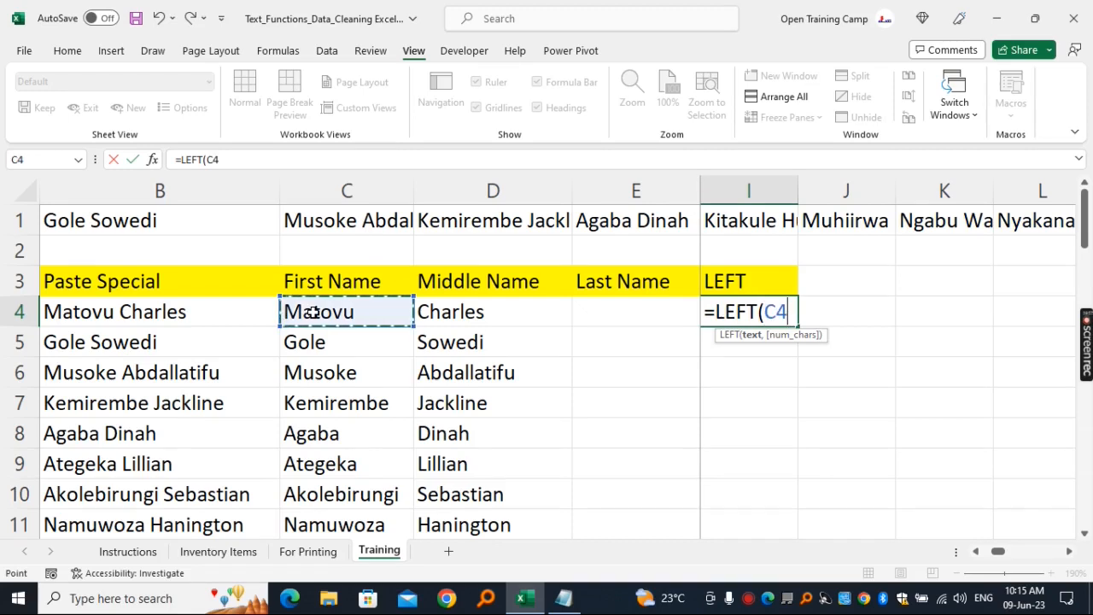
{"action": "type", "text": ","}
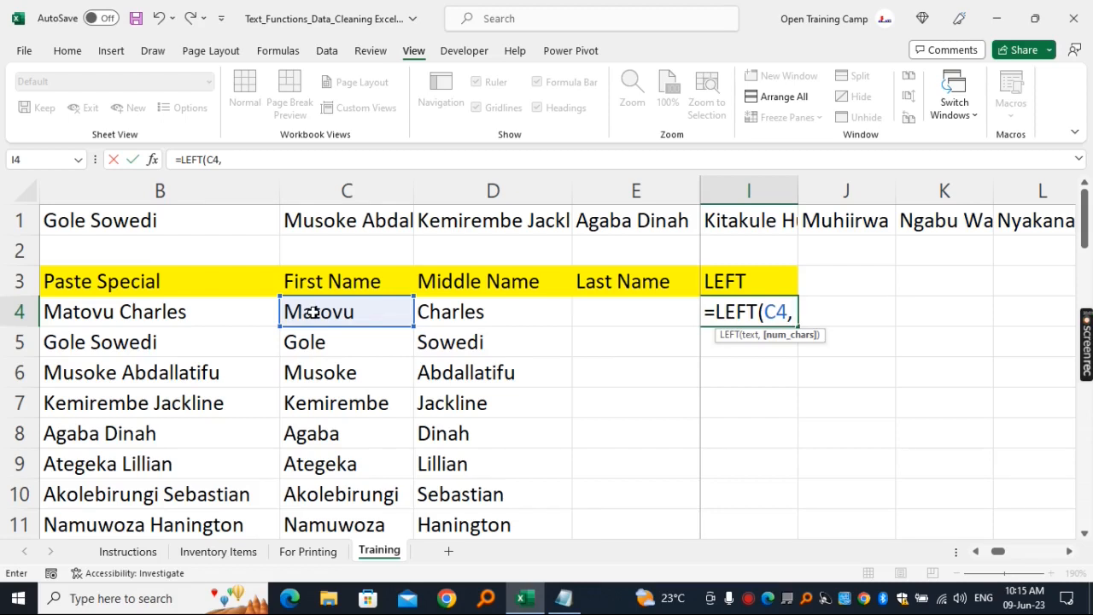
{"action": "type", "text": "2)"}
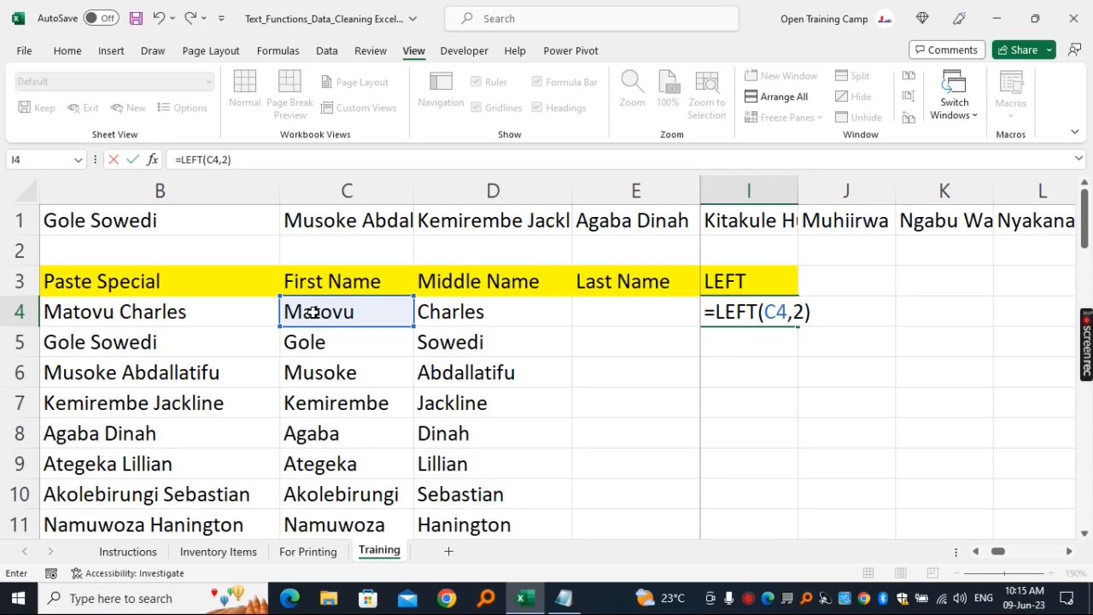
{"action": "key", "text": "Return"}
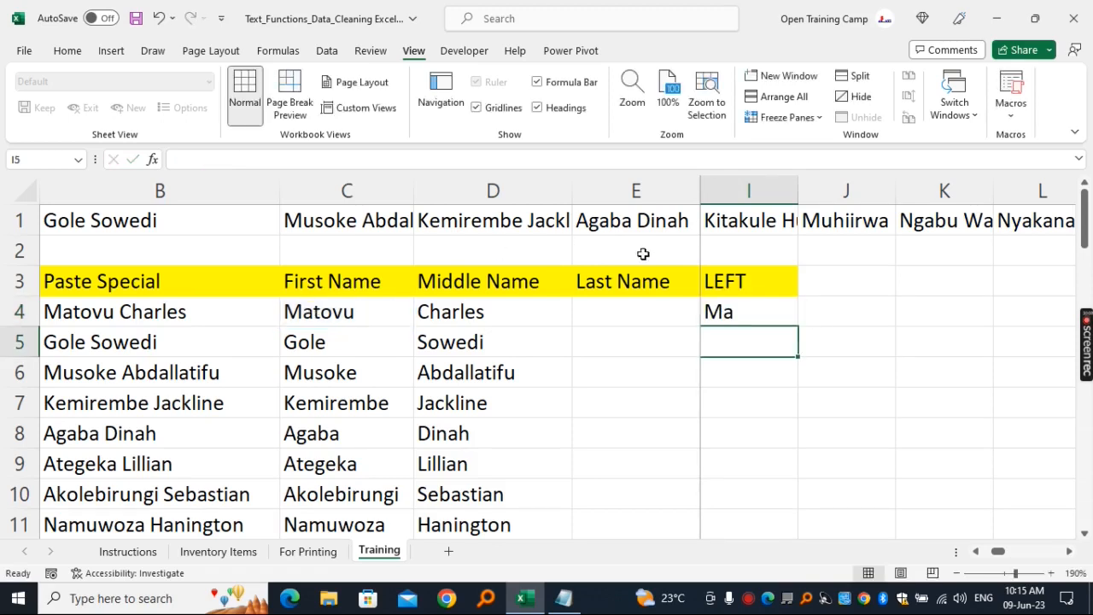
- Fill the LEFT formula from I4 down the whole name list and check the filled rows
{"action": "left_click", "coordinate": [758, 320]}
{"action": "double_click", "coordinate": [796, 327]}
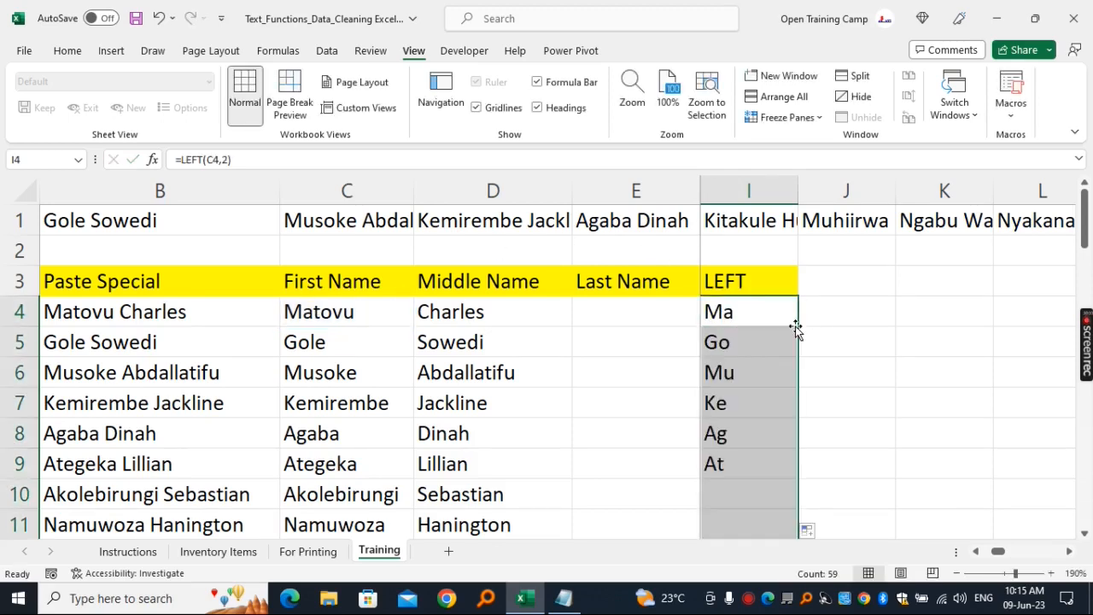
{"action": "left_click", "coordinate": [760, 372]}
{"action": "scroll", "coordinate": [761, 371], "scroll_direction": "down", "scroll_amount": 1}
{"action": "scroll", "coordinate": [761, 370], "scroll_direction": "up", "scroll_amount": 1}
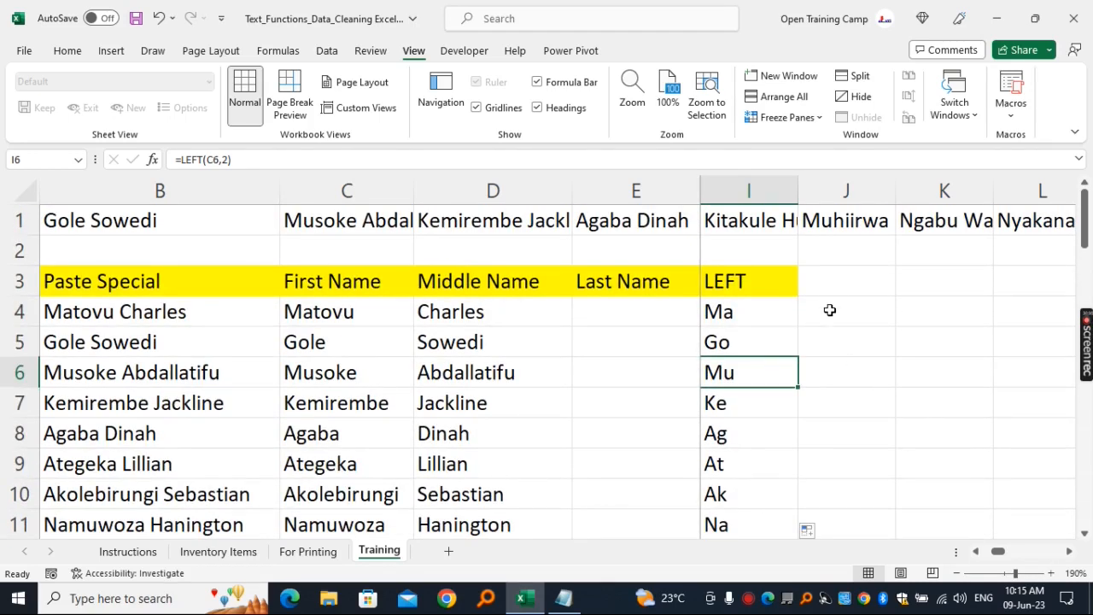
- Enter the heading RIGHT in cell J3
{"action": "left_click", "coordinate": [831, 278]}
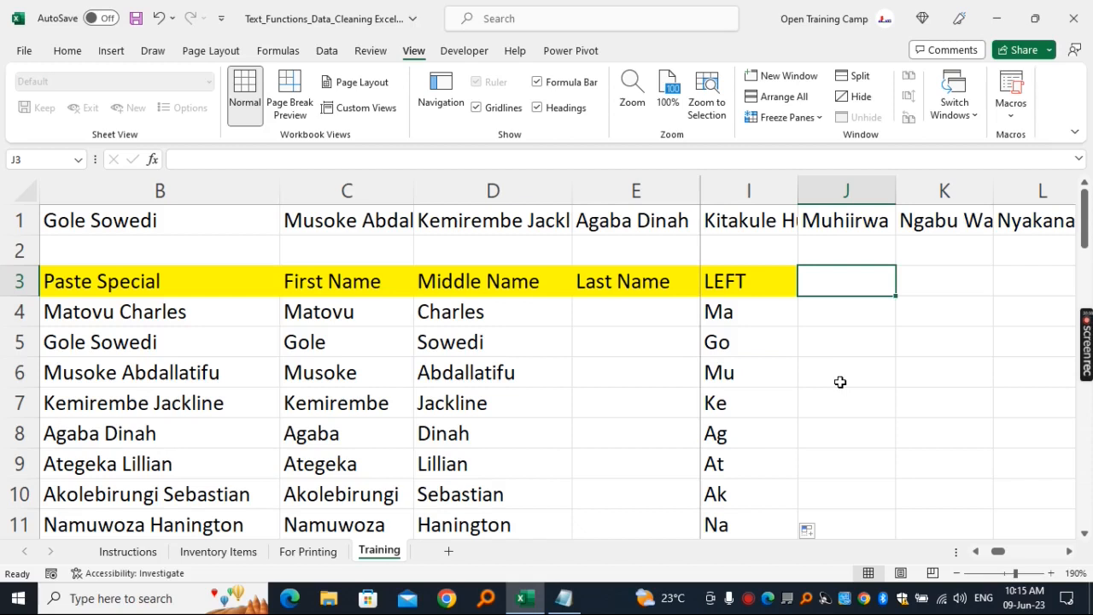
{"action": "type", "text": "RIGHT"}
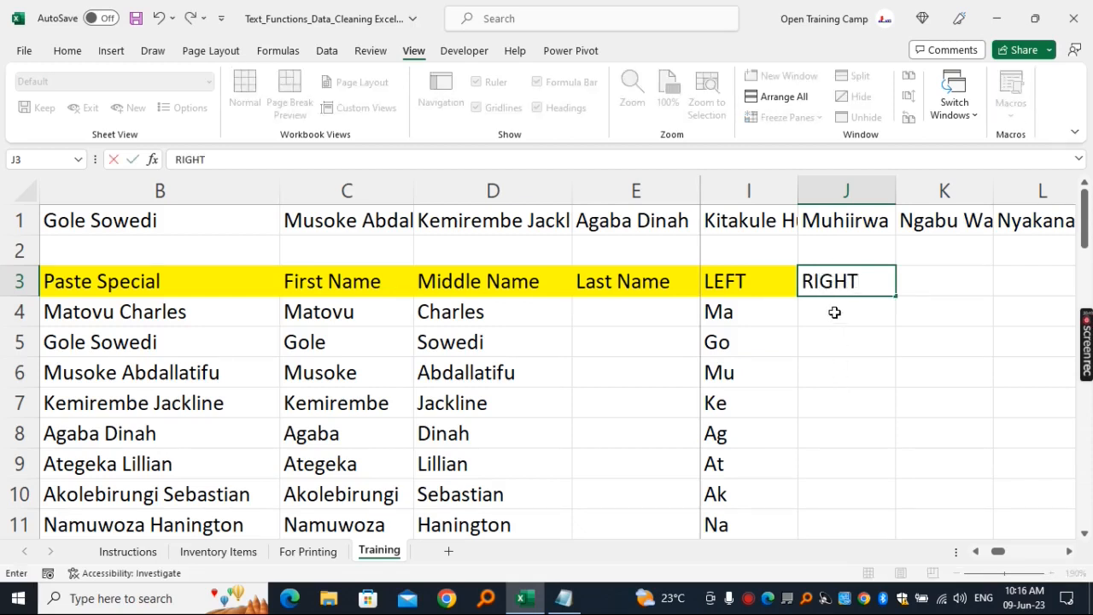
{"action": "key", "text": "Return"}
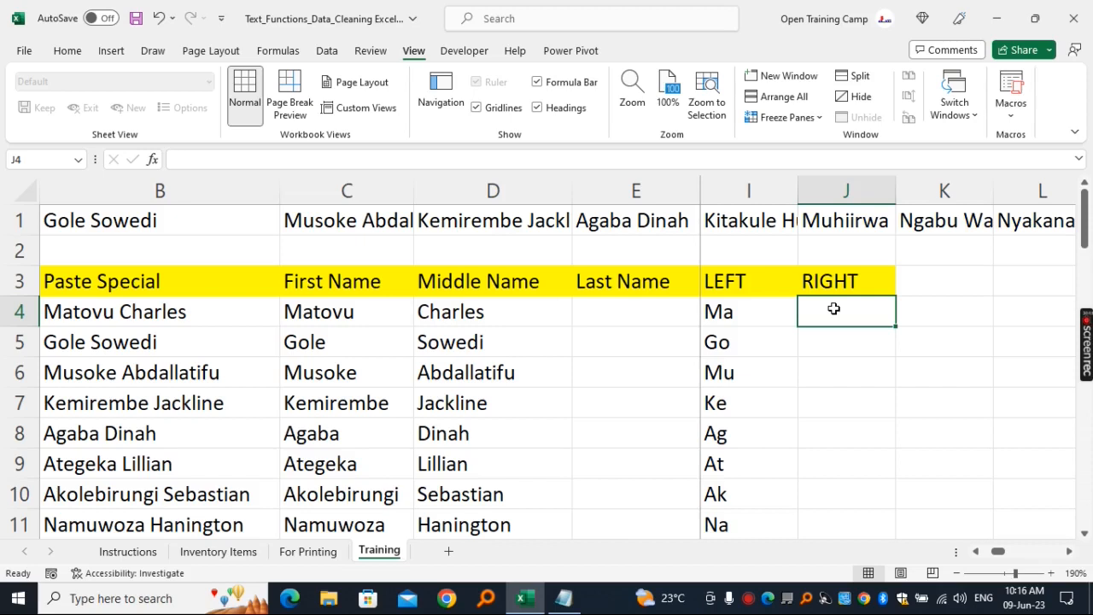
- Enter the formula =RIGHT(C4,2) in cell J4 to extract the last two characters of the first name
{"action": "type", "text": "=riht"}
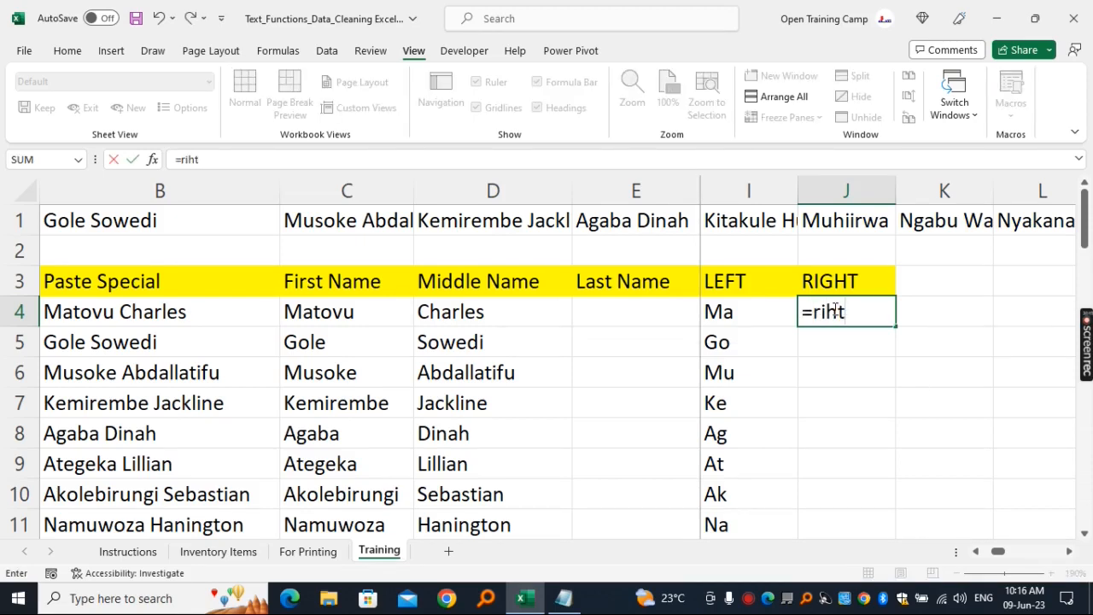
{"action": "key", "text": "BackSpace"}
{"action": "key", "text": "BackSpace"}
{"action": "key", "text": "Tab"}
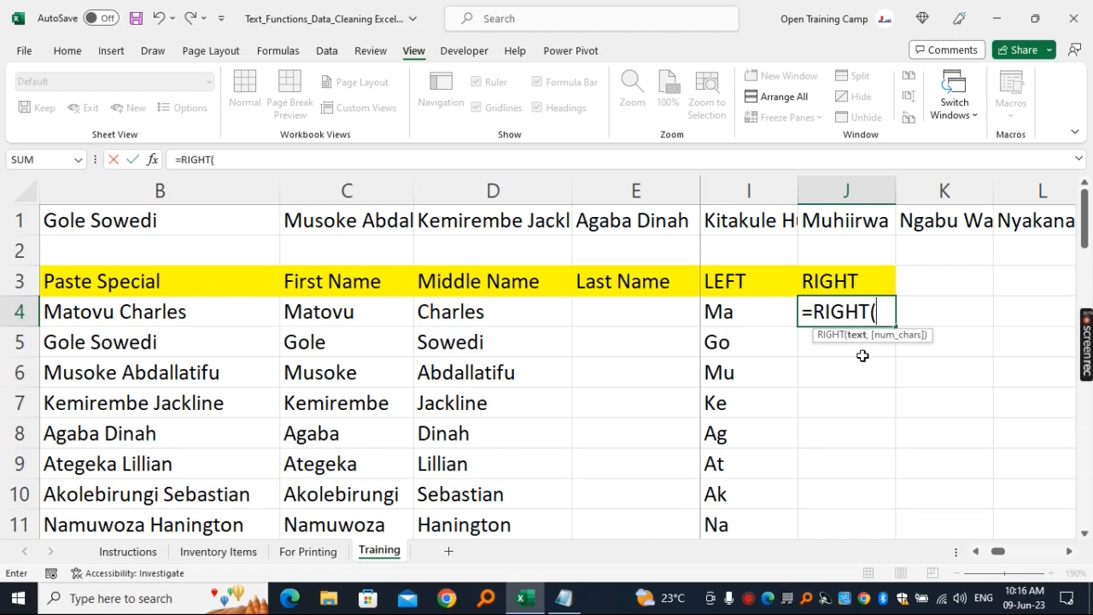
{"action": "left_click", "coordinate": [337, 313]}
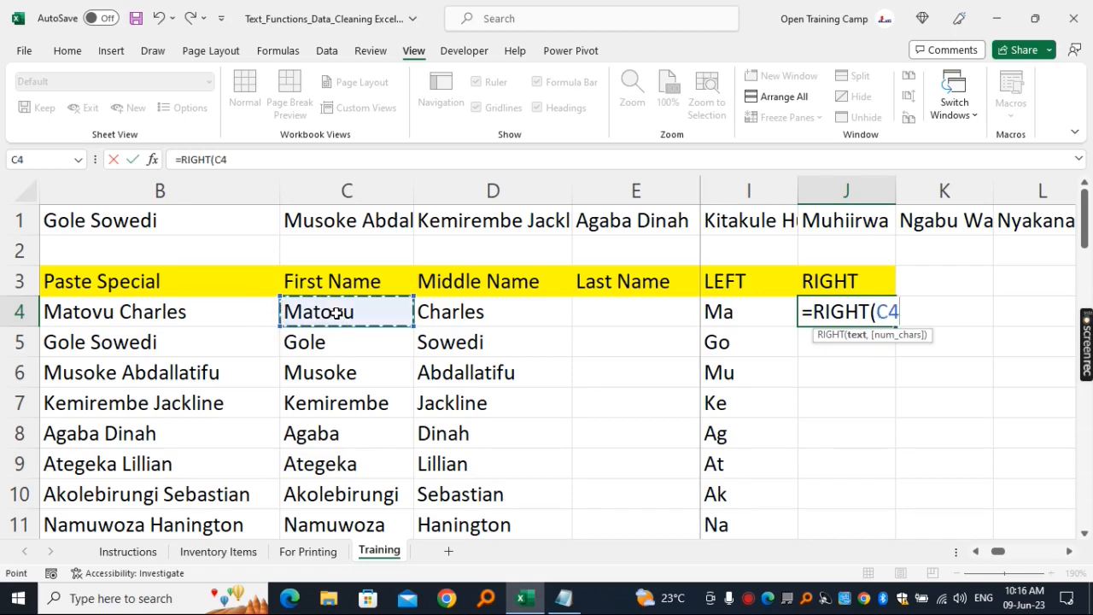
{"action": "type", "text": ",2)"}
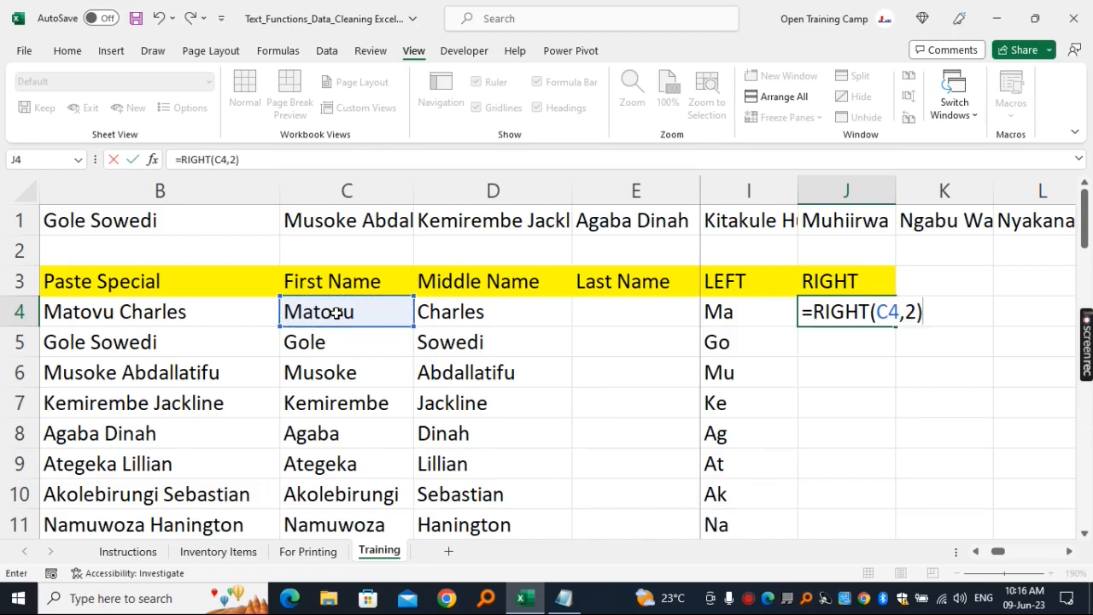
{"action": "key", "text": "Return"}
- Fill the RIGHT formula from J4 down the whole name list
{"action": "left_click", "coordinate": [818, 312]}
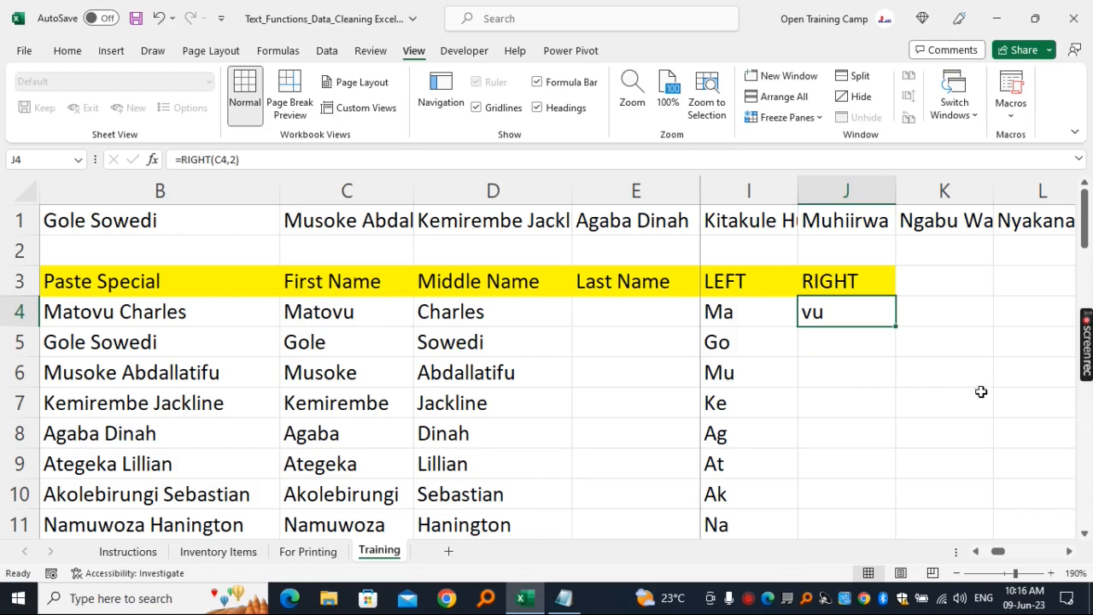
{"action": "double_click", "coordinate": [897, 328]}
{"action": "left_click", "coordinate": [849, 350]}
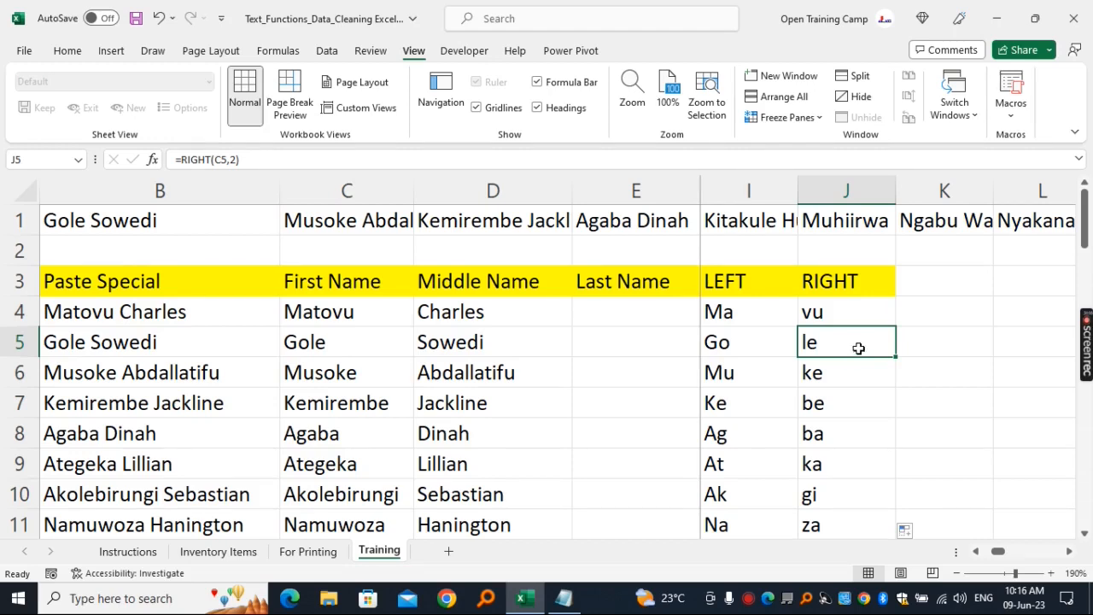
- Enter the heading MID in cell K3
{"action": "left_click", "coordinate": [936, 278]}
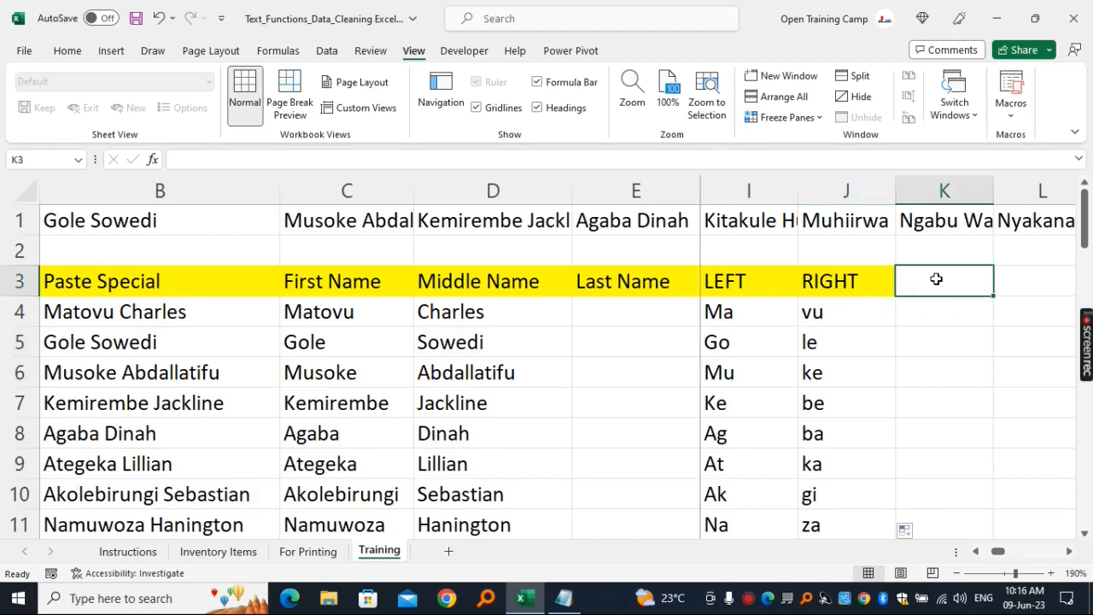
{"action": "type", "text": "MID"}
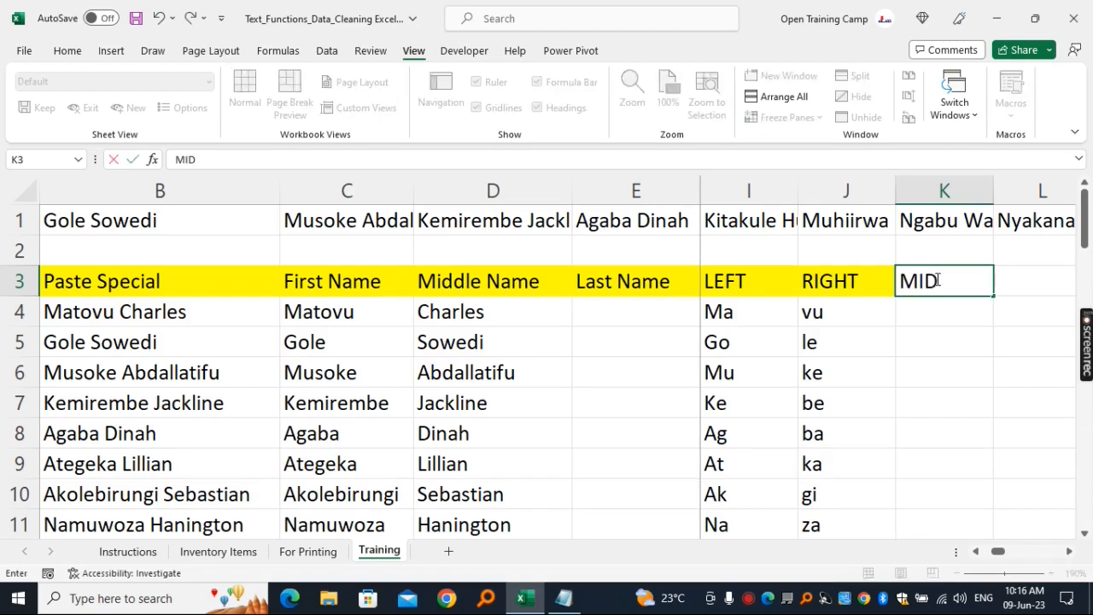
{"action": "left_click", "coordinate": [927, 312]}
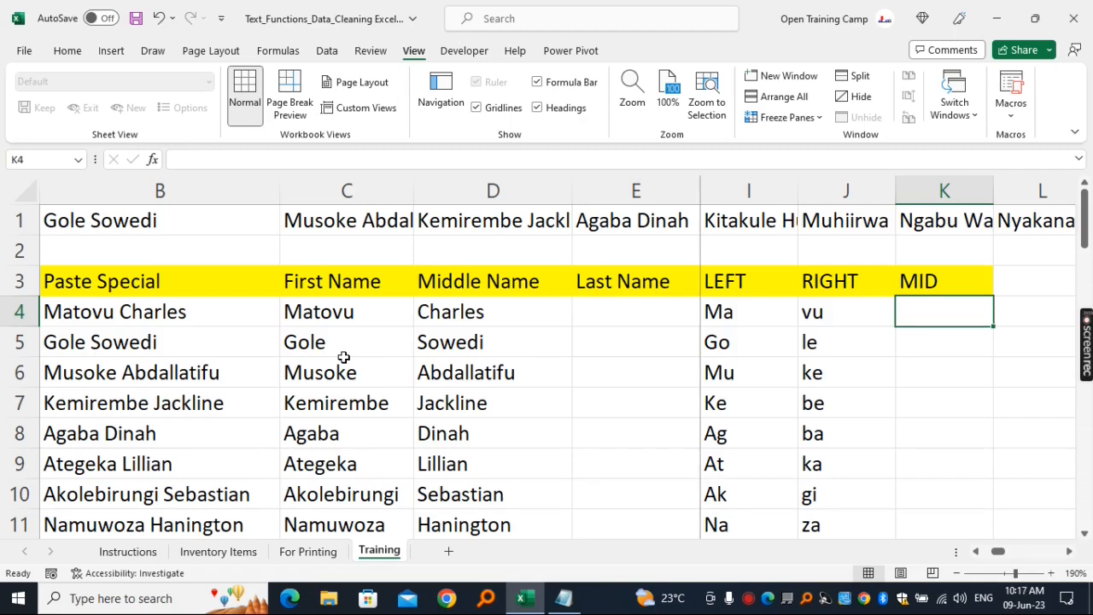
- Enter the formula =MID(C4,3,2) in cell K4 to extract two characters of the first name starting at the third
{"action": "type", "text": "=mid"}
{"action": "key", "text": "Tab"}
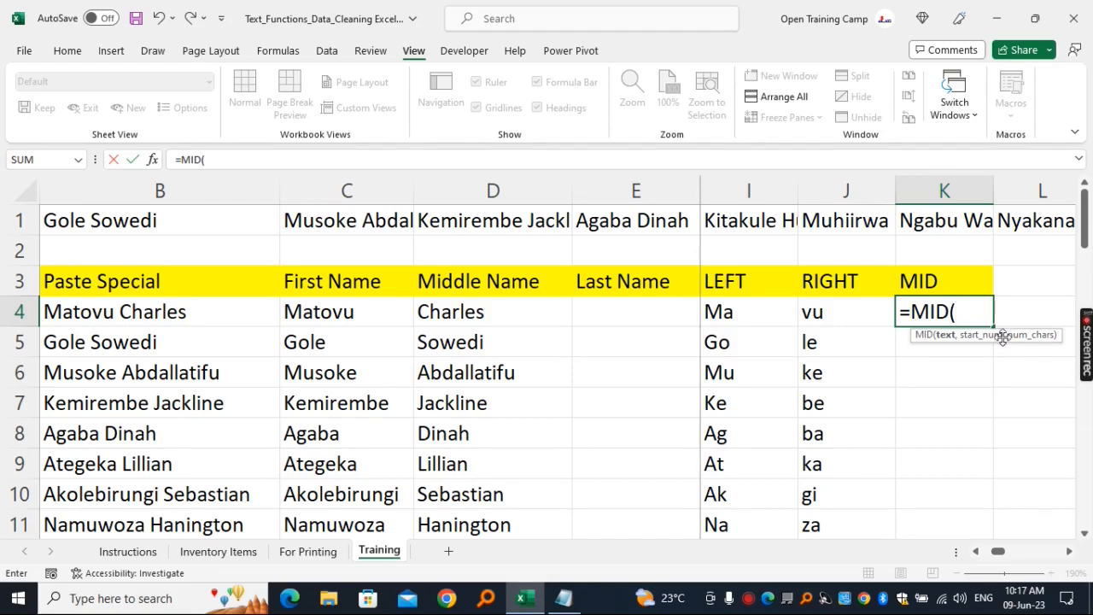
{"action": "left_click", "coordinate": [330, 314]}
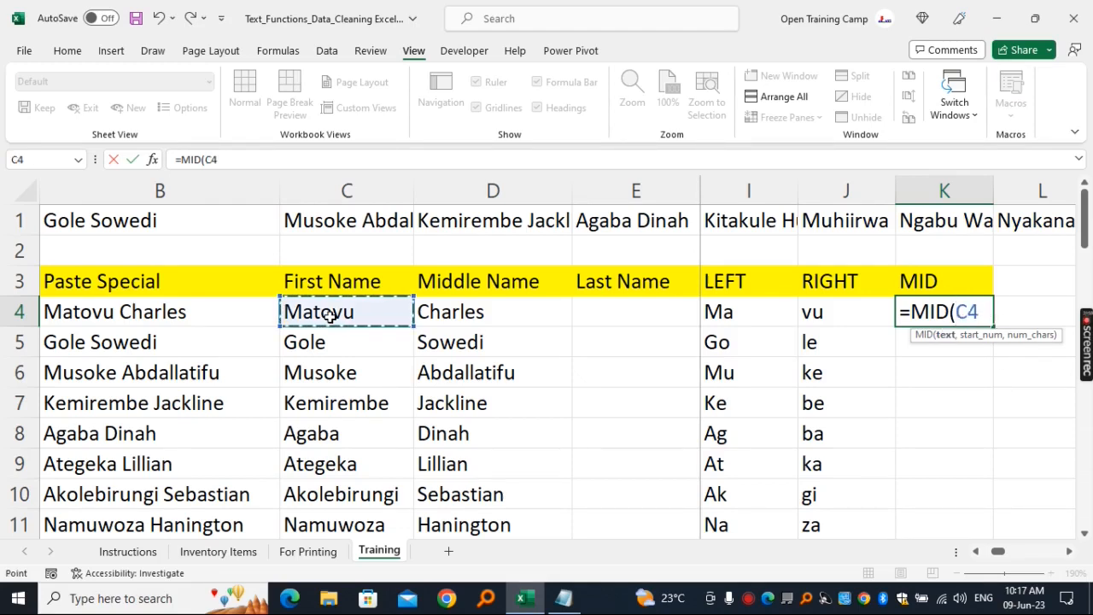
{"action": "type", "text": ","}
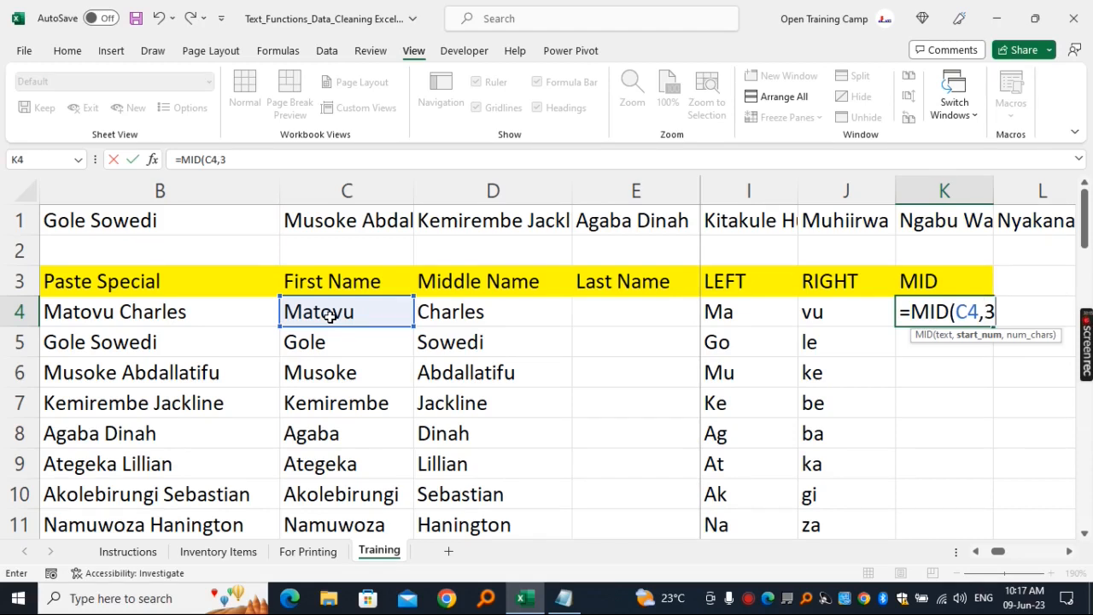
{"action": "type", "text": "3,"}
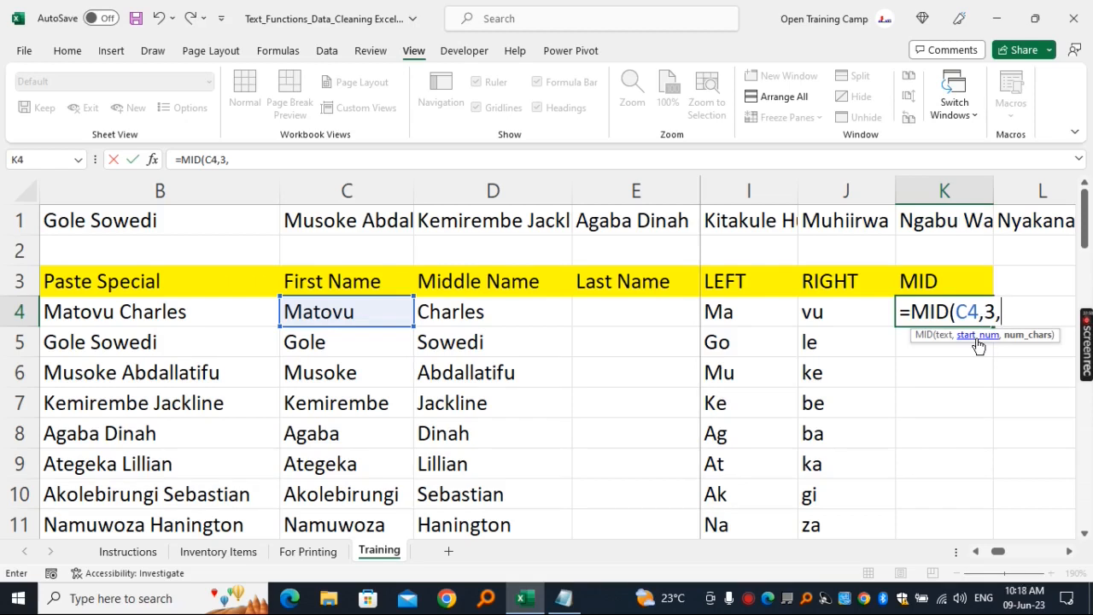
{"action": "type", "text": "2)"}
{"action": "key", "text": "Return"}
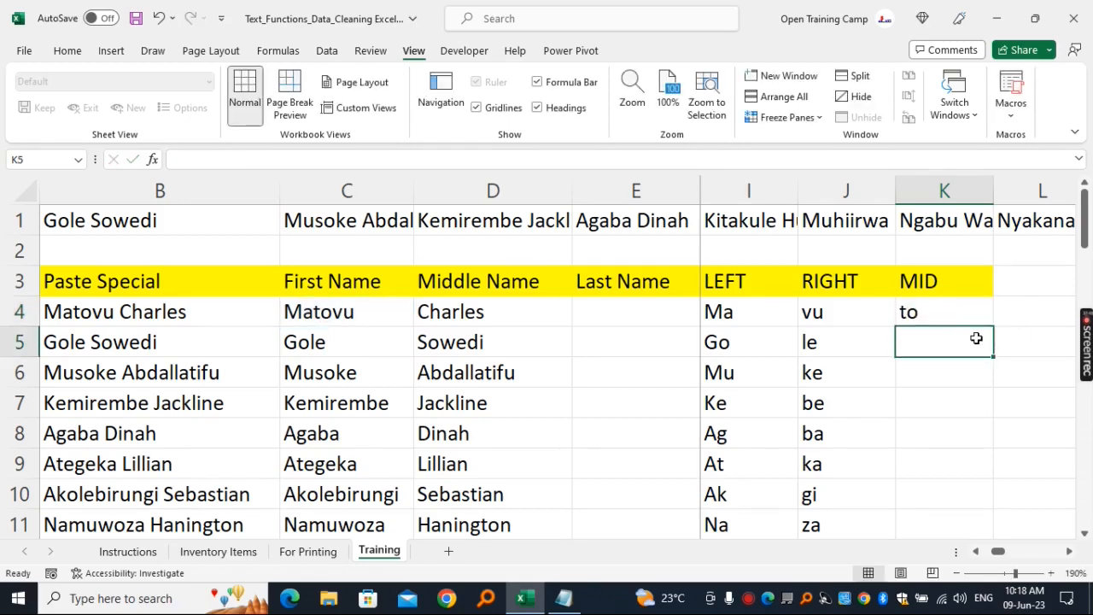
{"action": "left_click", "coordinate": [940, 320]}
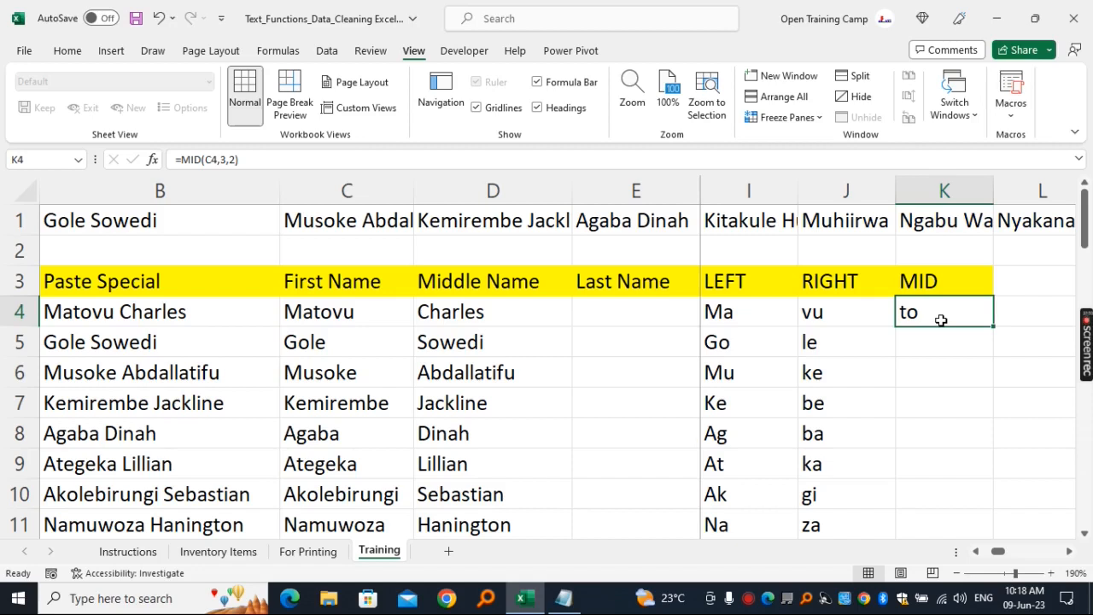
- Fill the MID formula from K4 down the whole name list
{"action": "left_click", "coordinate": [331, 313]}
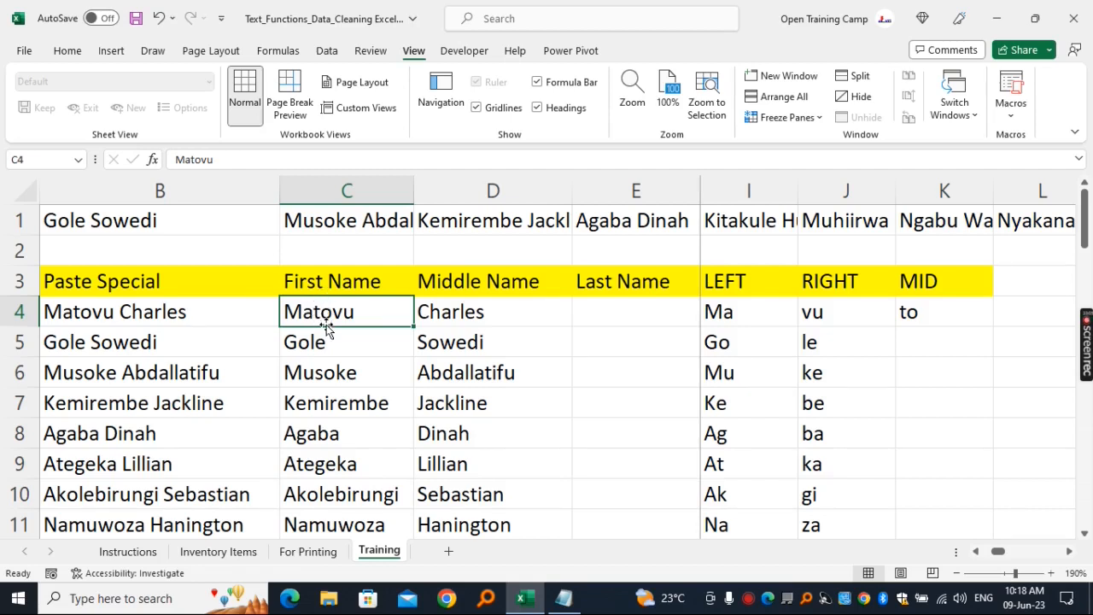
{"action": "left_click", "coordinate": [932, 326]}
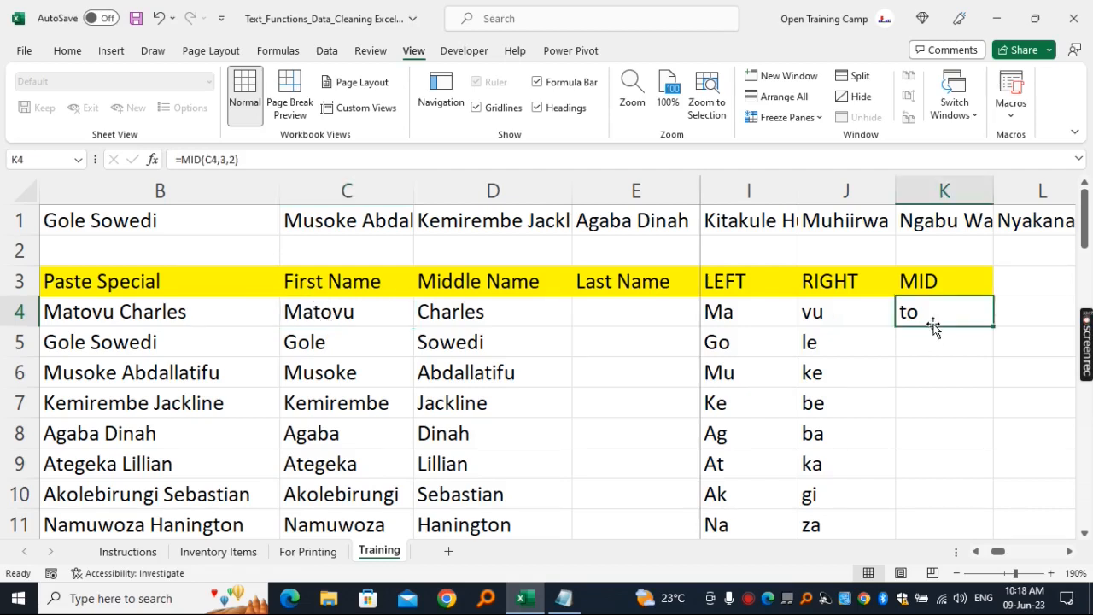
{"action": "double_click", "coordinate": [994, 326]}
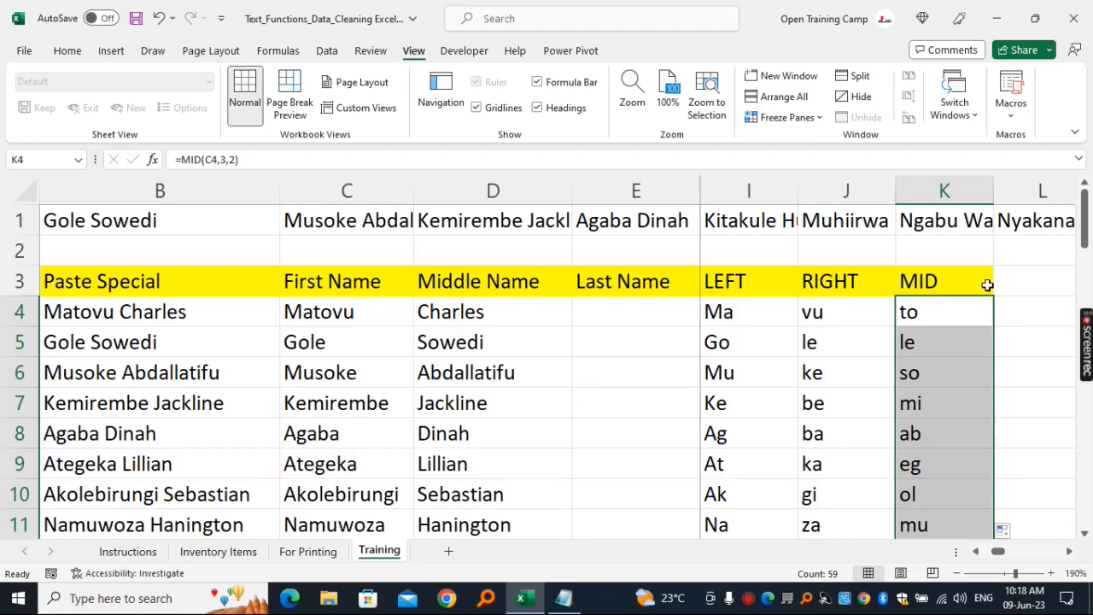
- Enter the heading CONCAT in cell L3
{"action": "left_click", "coordinate": [1072, 557]}
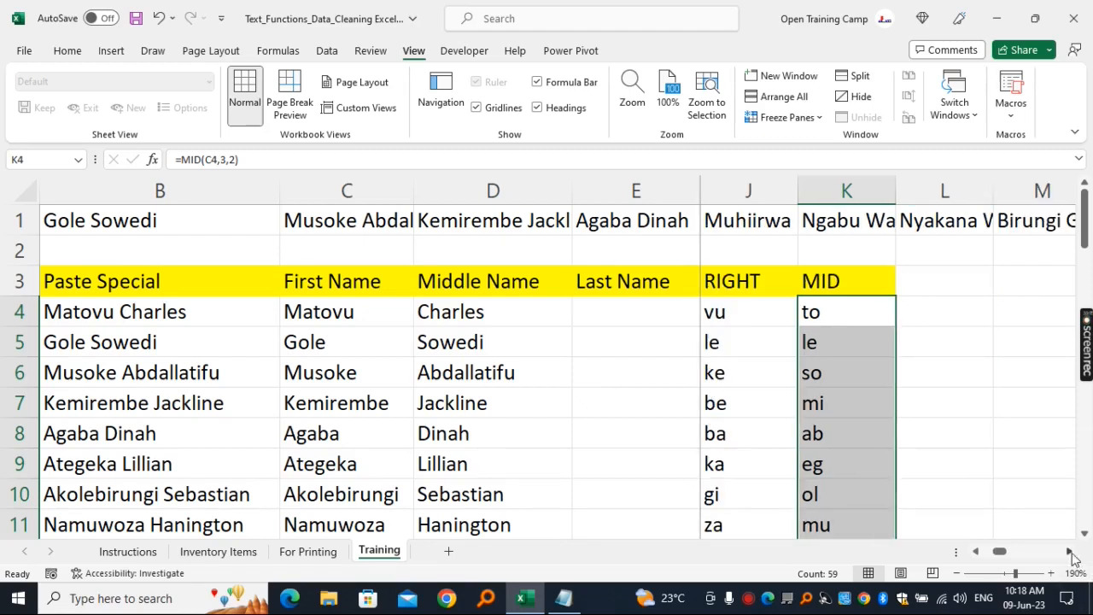
{"action": "left_click", "coordinate": [1073, 557]}
{"action": "left_click", "coordinate": [842, 269]}
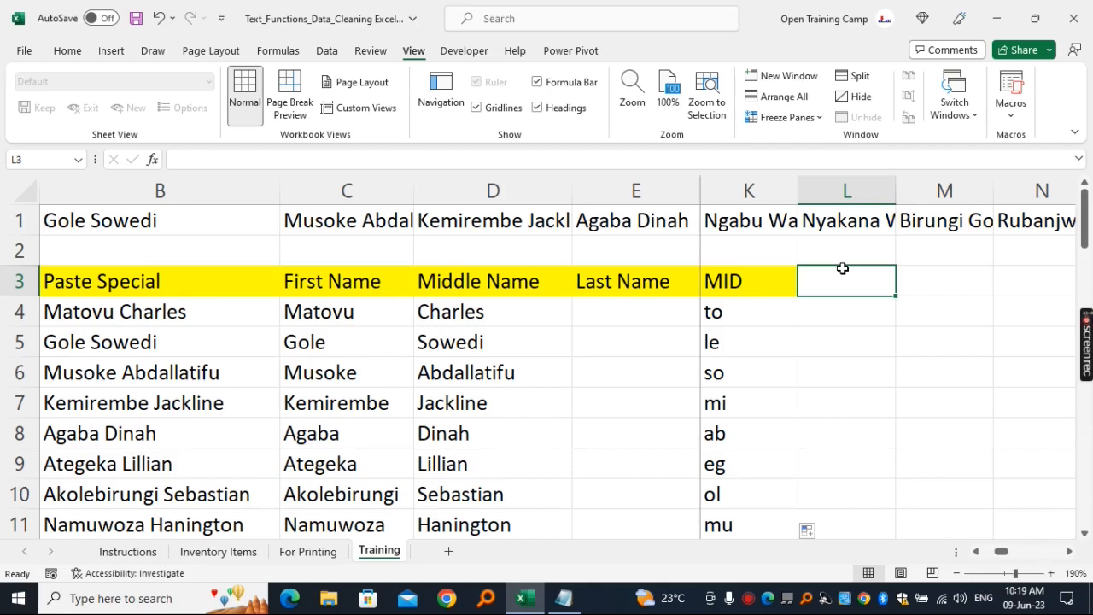
{"action": "left_click", "coordinate": [313, 312]}
{"action": "left_click_drag", "start_coordinate": [313, 313], "coordinate": [622, 312]}
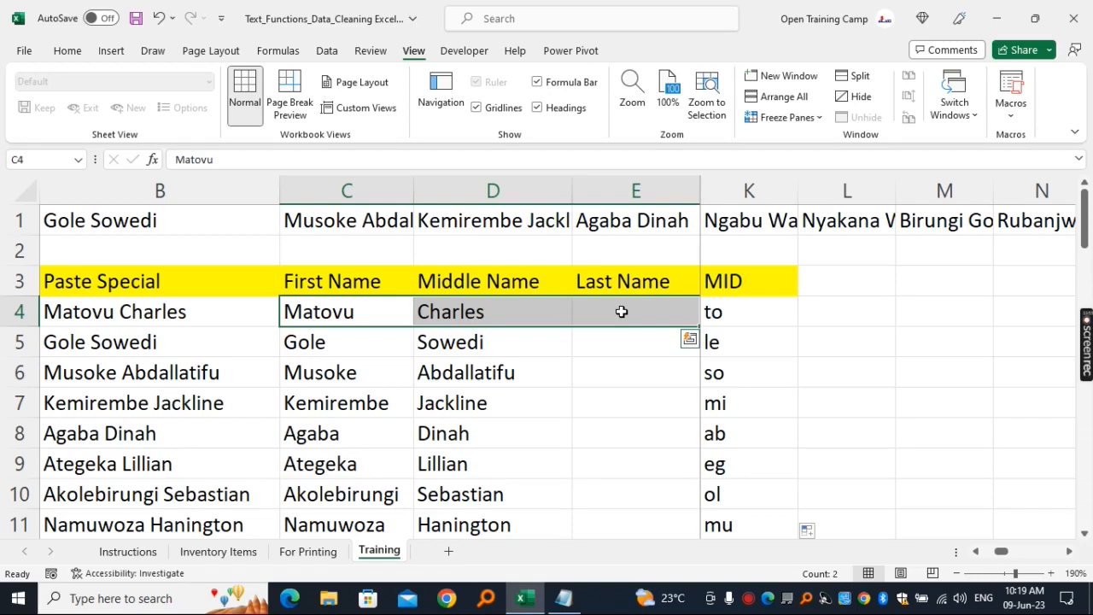
{"action": "left_click", "coordinate": [846, 275]}
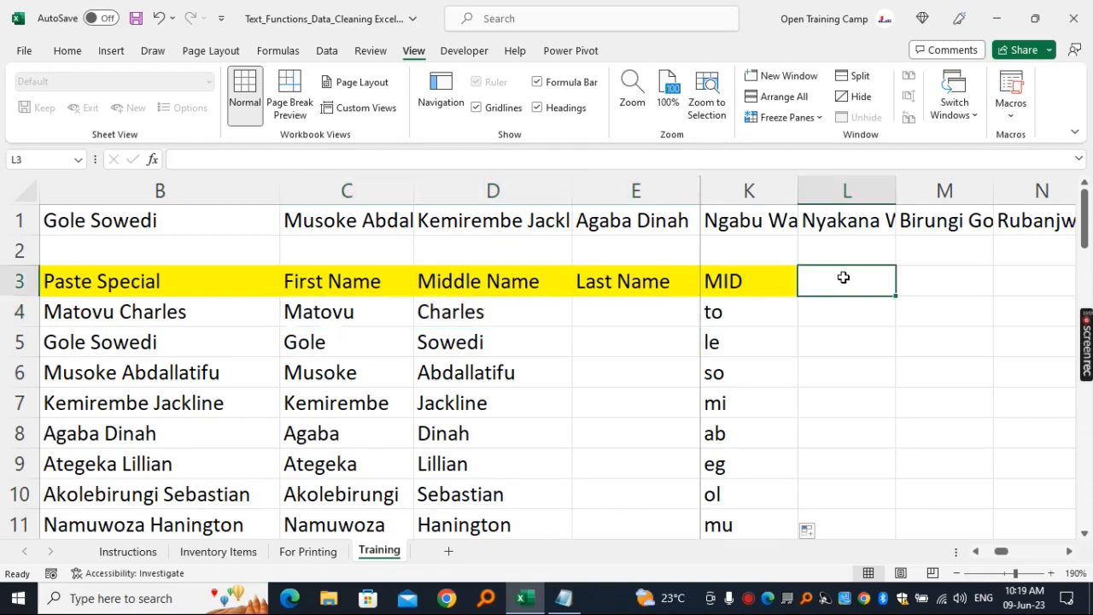
{"action": "type", "text": "CONCAT"}
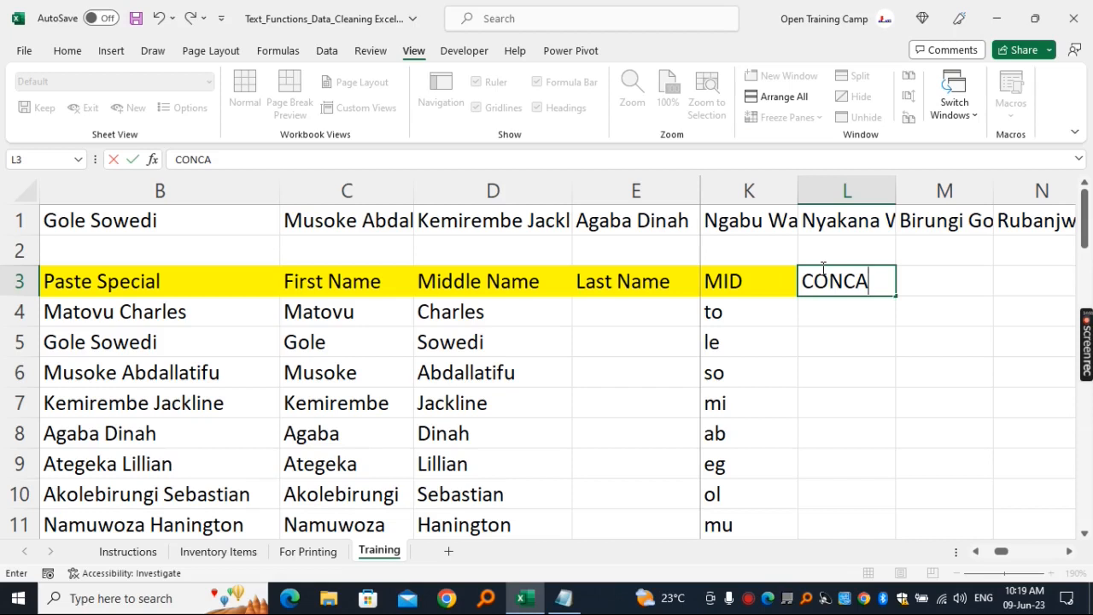
- Try joining the first, middle and last name in cell L4 with the formula =CONCAT(C4:E4)
{"action": "left_click", "coordinate": [846, 321]}
{"action": "type", "text": "=concat"}
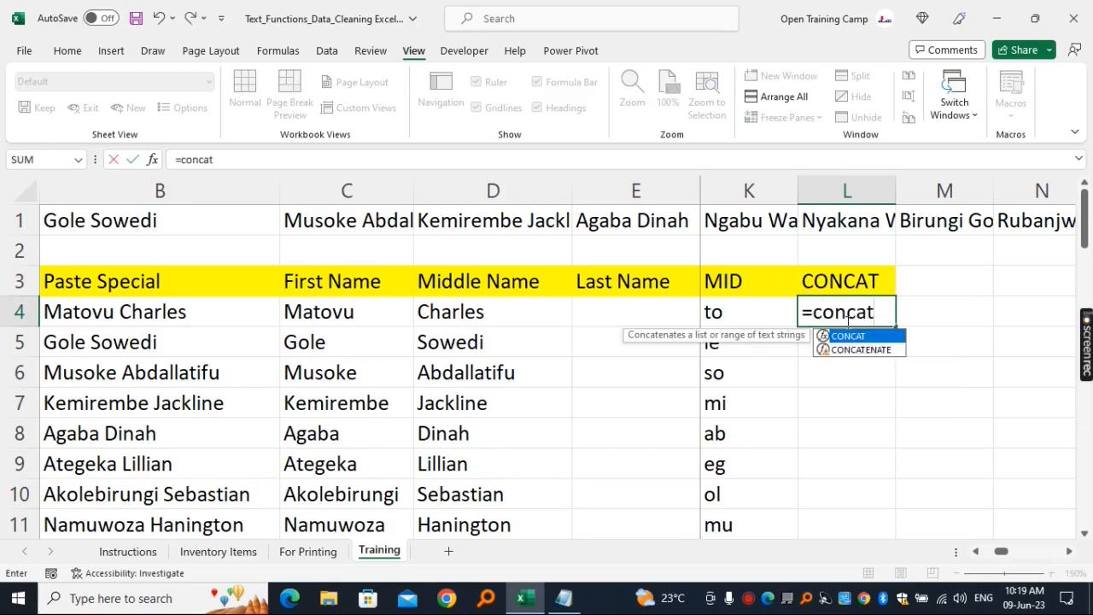
{"action": "key", "text": "Tab"}
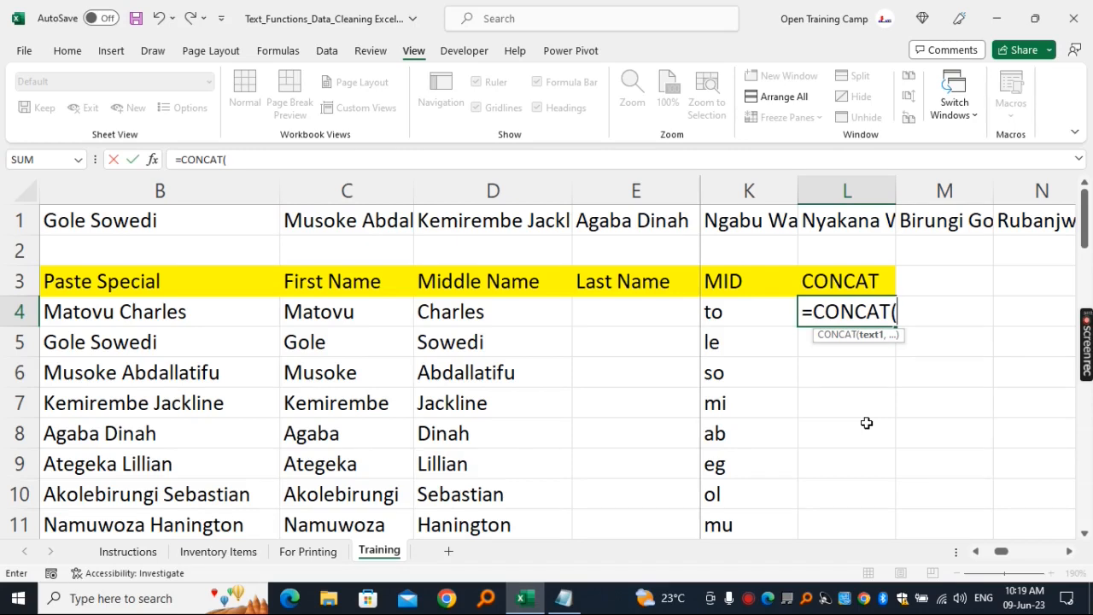
{"action": "left_click_drag", "start_coordinate": [288, 312], "coordinate": [611, 311]}
{"action": "type", "text": ")"}
{"action": "key", "text": "Return"}
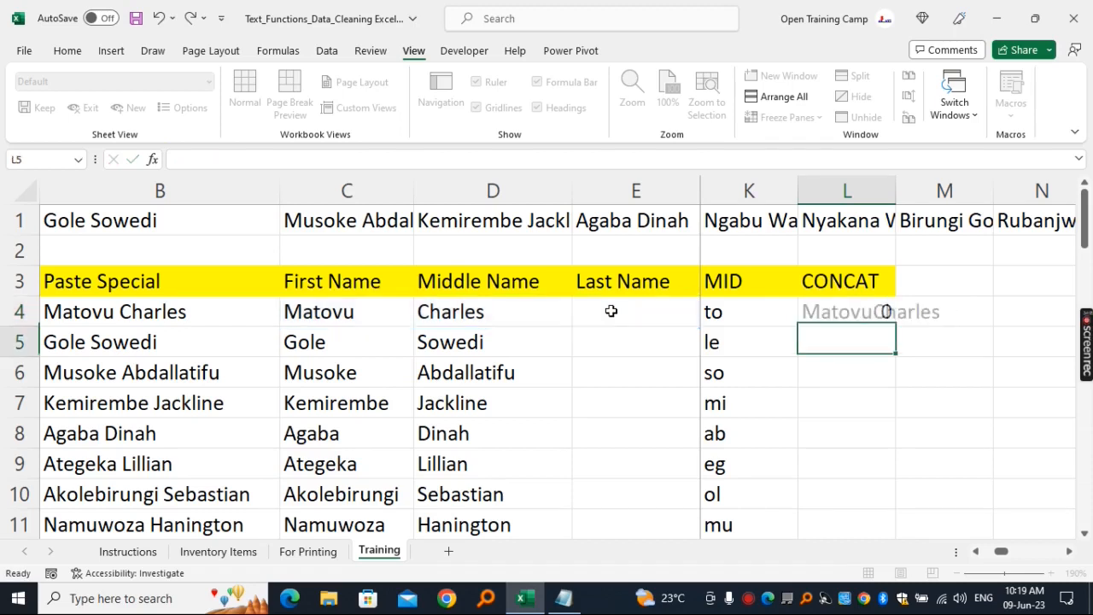
- Replace the formula in L4 with =CONCAT(C4," ",D4," ",E4) to join the name parts with spaces
{"action": "left_click", "coordinate": [852, 314]}
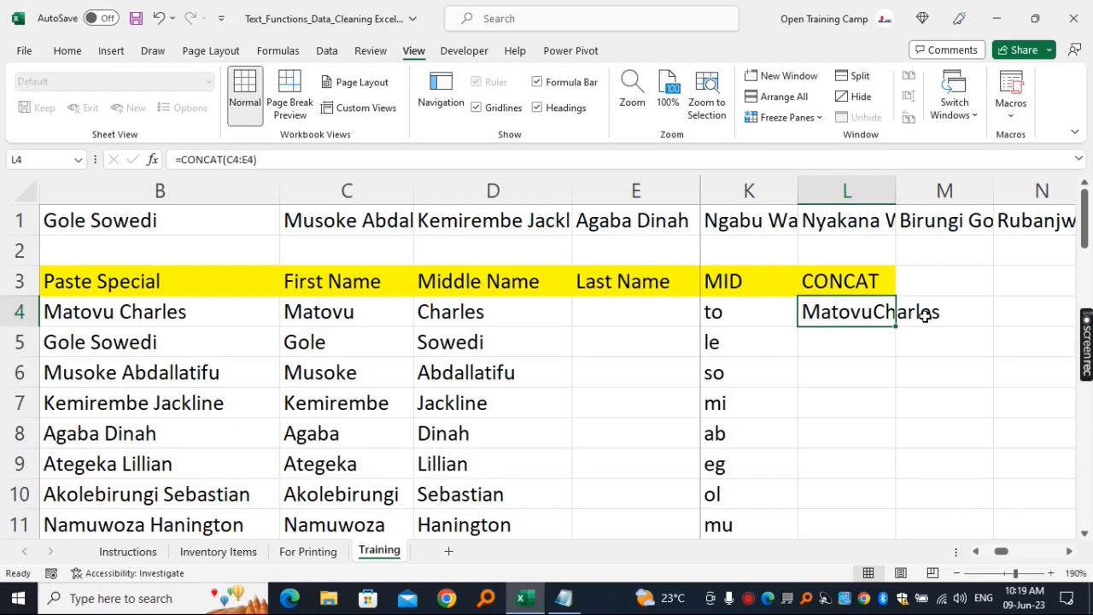
{"action": "key", "text": "Delete"}
{"action": "left_click", "coordinate": [901, 332]}
{"action": "left_click", "coordinate": [866, 310]}
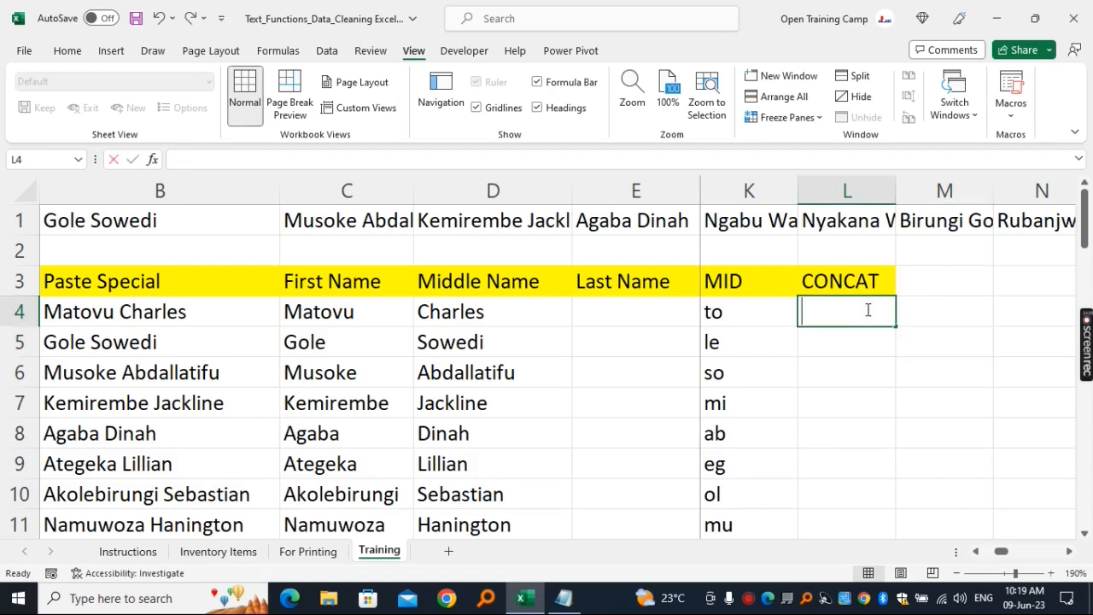
{"action": "type", "text": "=concat"}
{"action": "key", "text": "Tab"}
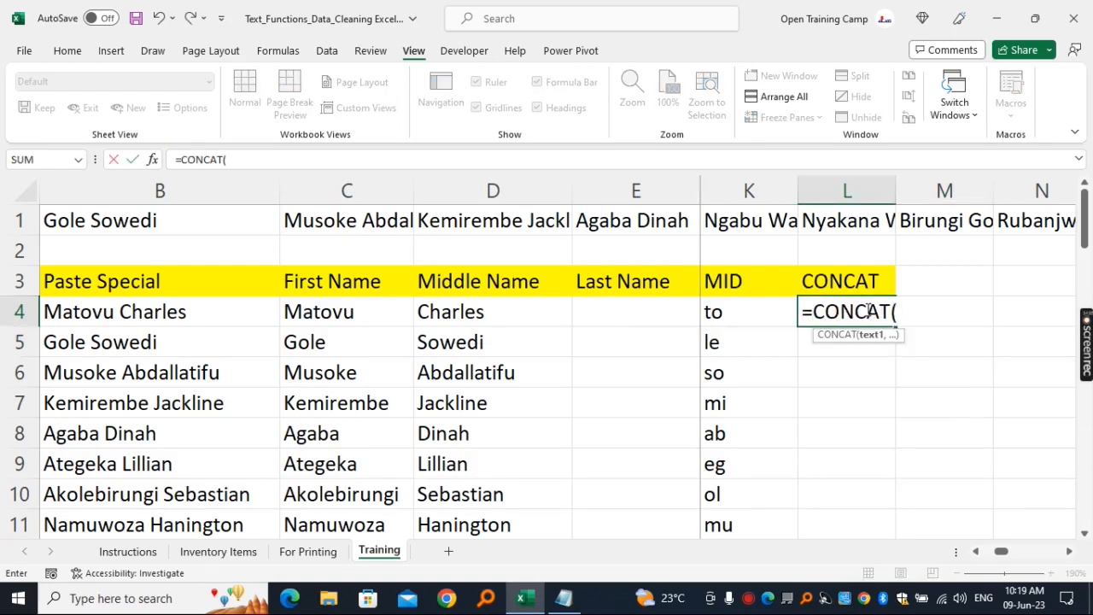
{"action": "left_click", "coordinate": [338, 307]}
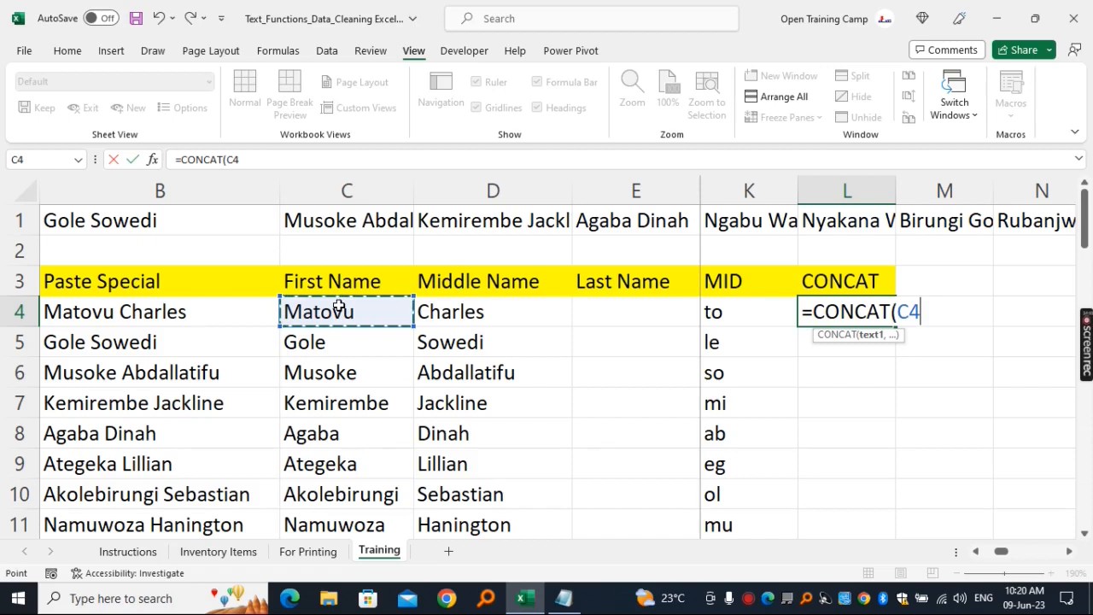
{"action": "type", "text": ","}
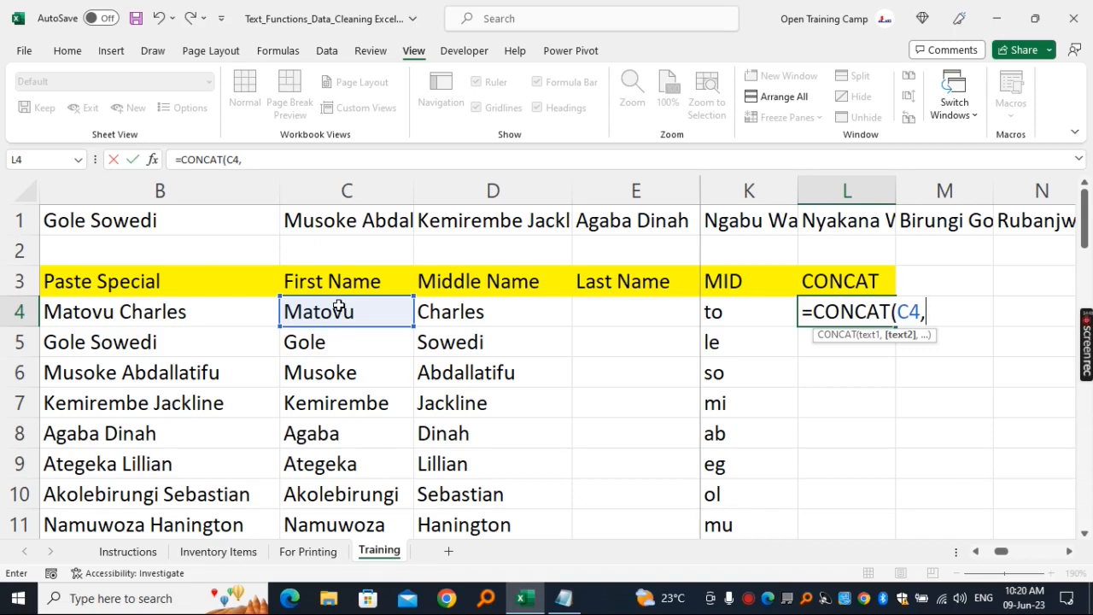
{"action": "type", "text": "\" \","}
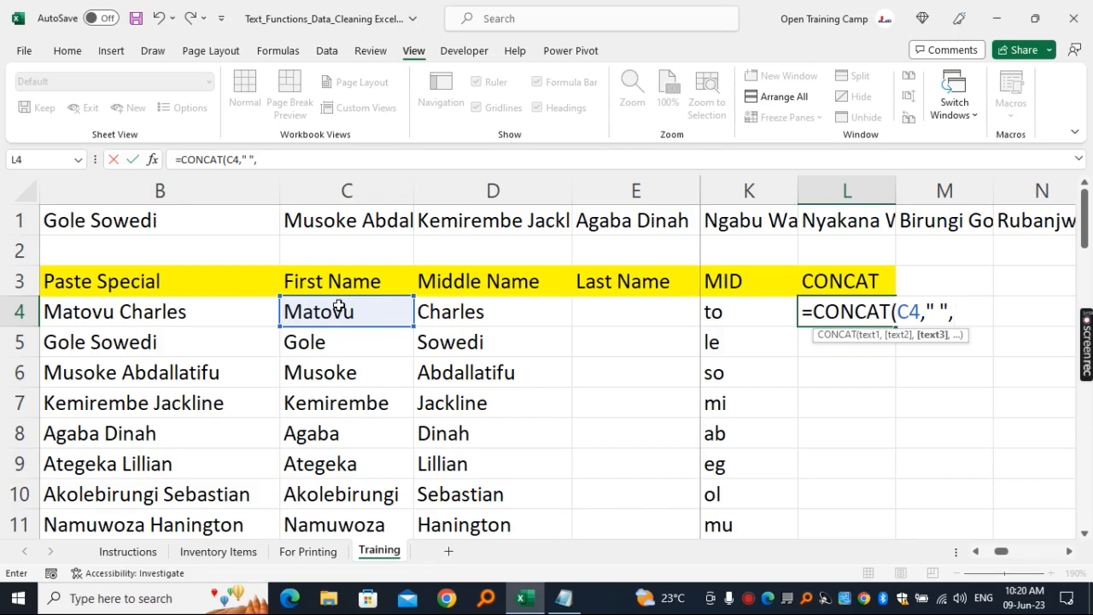
{"action": "left_click", "coordinate": [478, 314]}
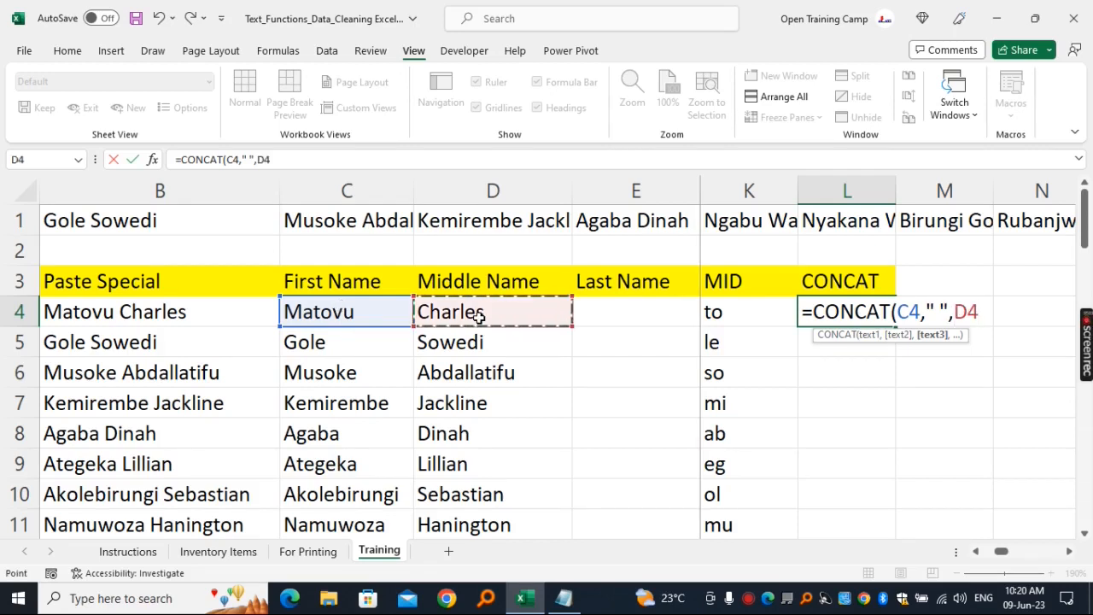
{"action": "type", "text": ","}
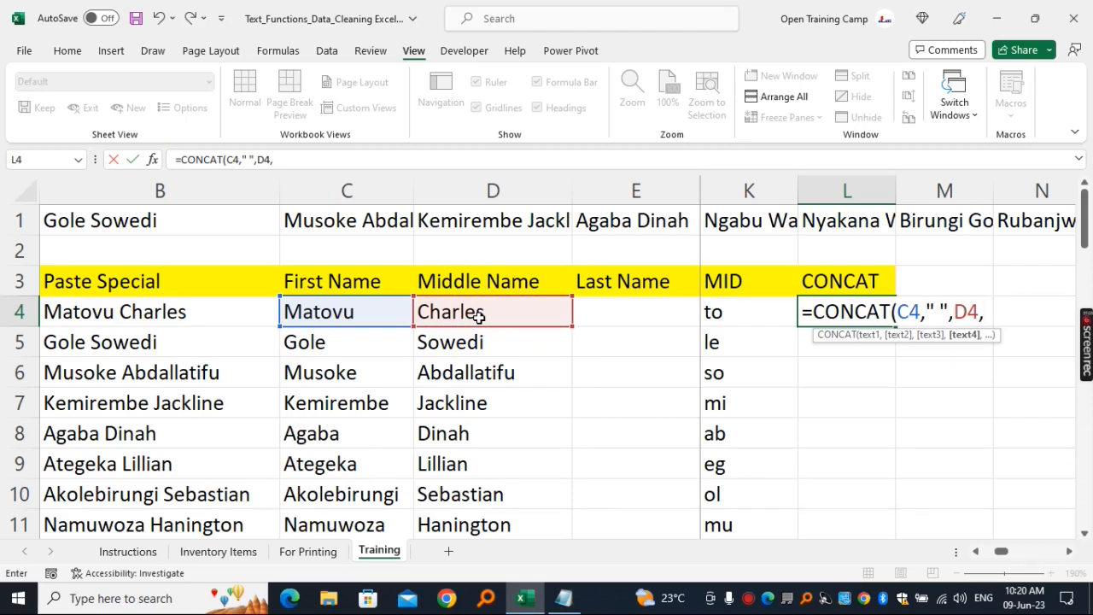
{"action": "type", "text": "\" \","}
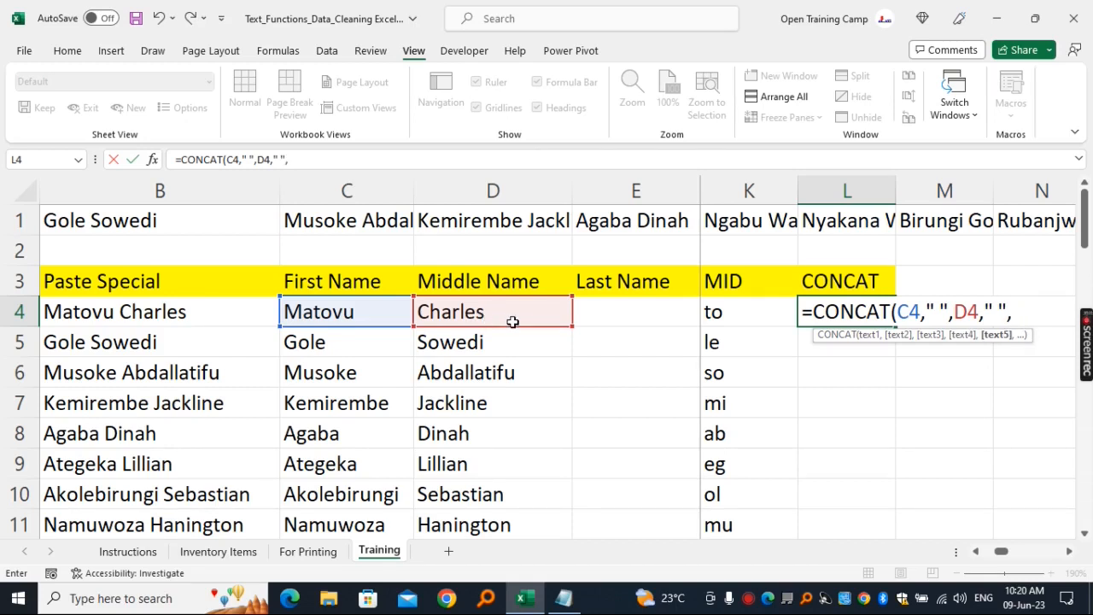
{"action": "left_click", "coordinate": [637, 305]}
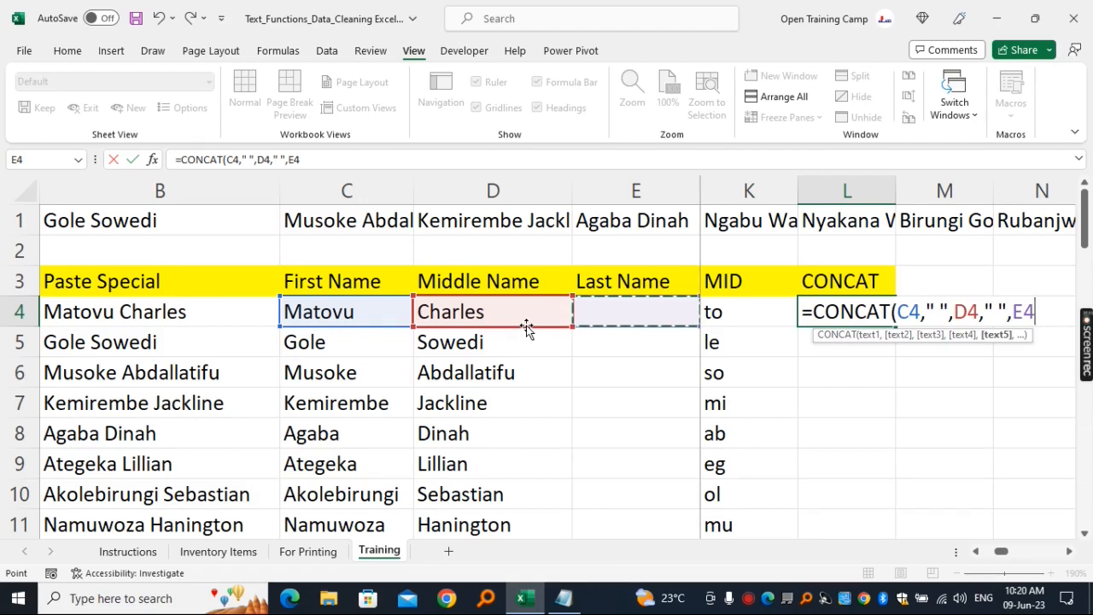
{"action": "type", "text": ")"}
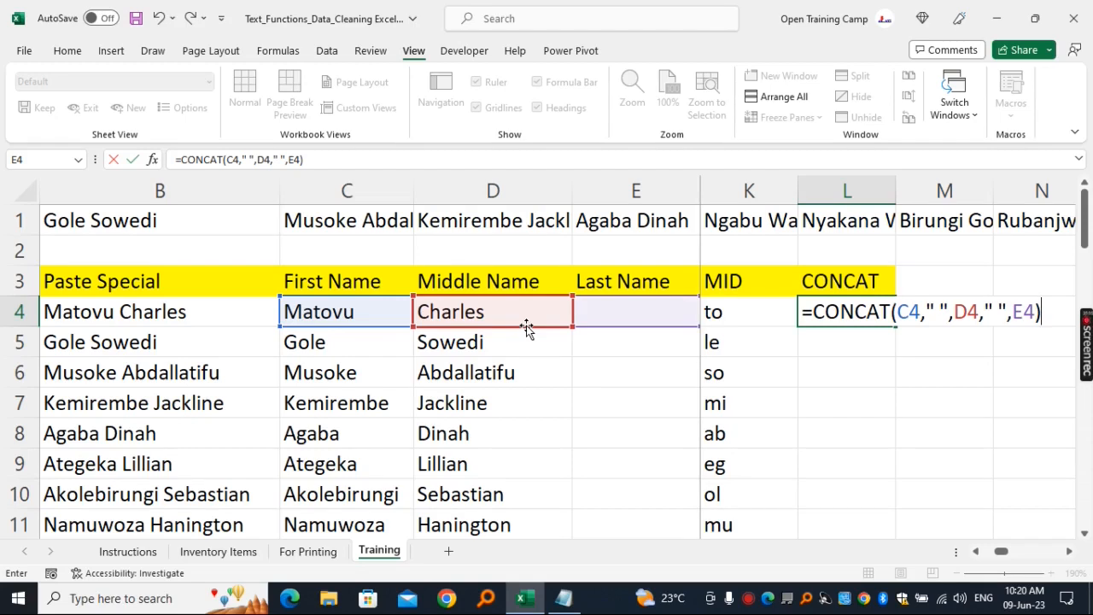
{"action": "key", "text": "Return"}
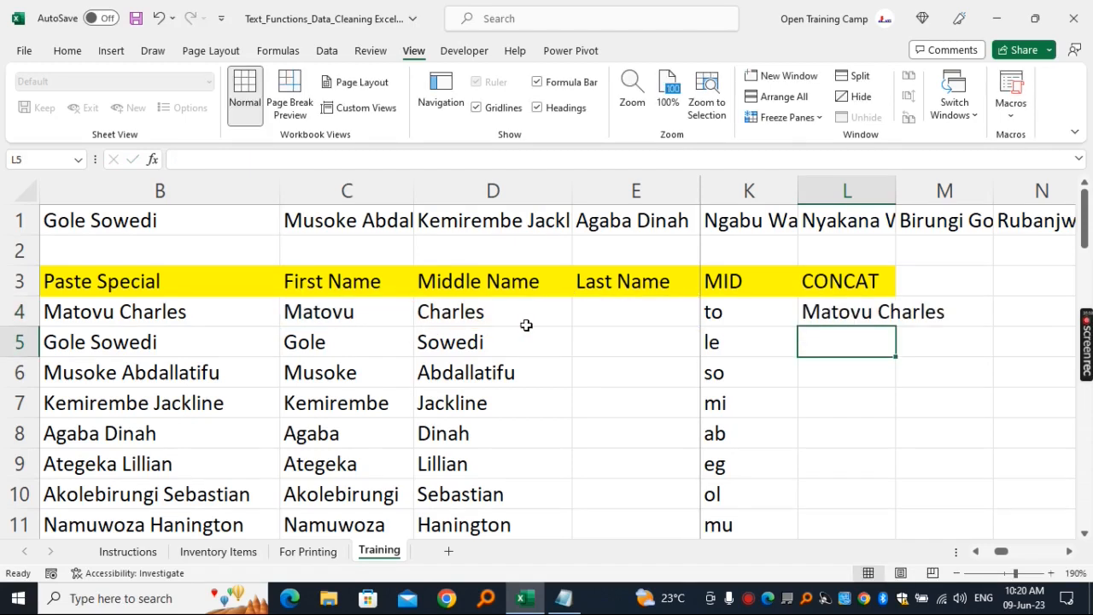
- Fill the CONCAT formula from L4 down the whole name list
{"action": "left_click", "coordinate": [867, 313]}
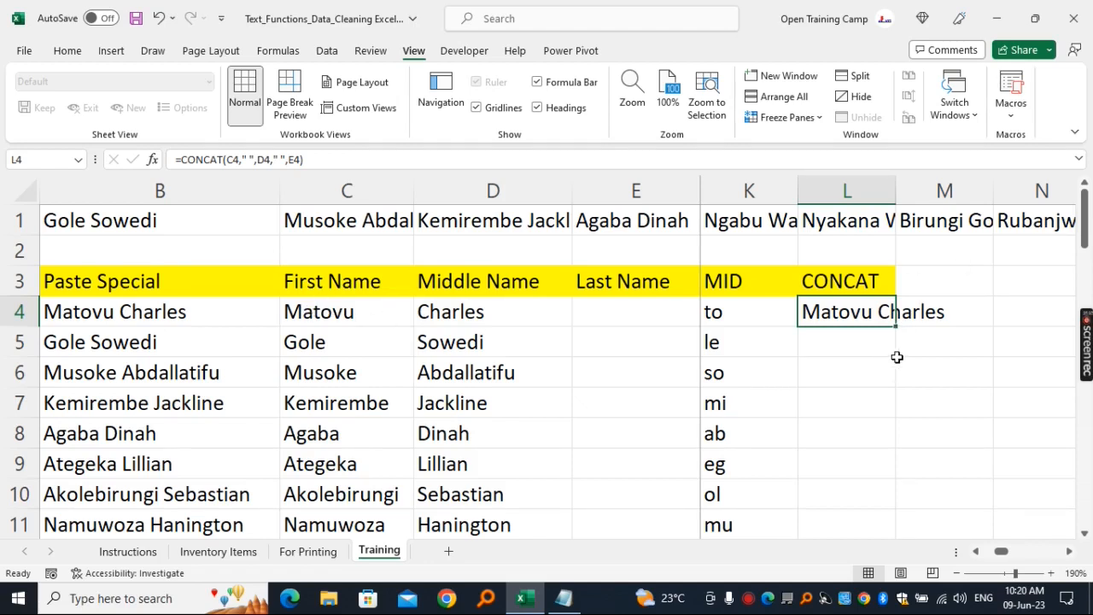
{"action": "double_click", "coordinate": [896, 327]}
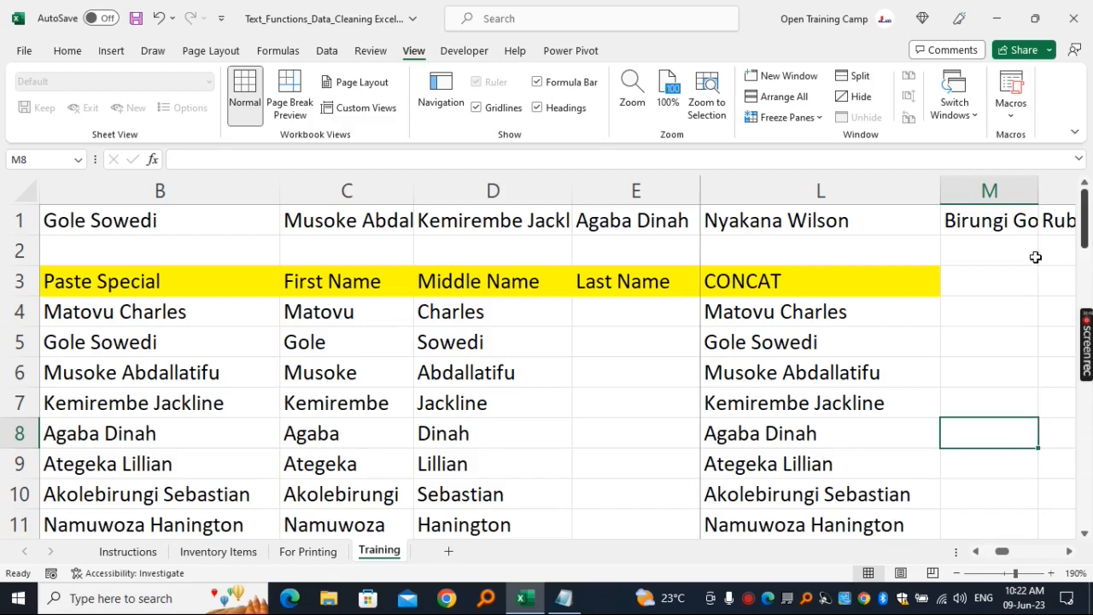
- Extend the heading in cell L3 to read CONCAT/CONCATENATE
{"action": "double_click", "coordinate": [814, 286]}
{"action": "type", "text": "/"}
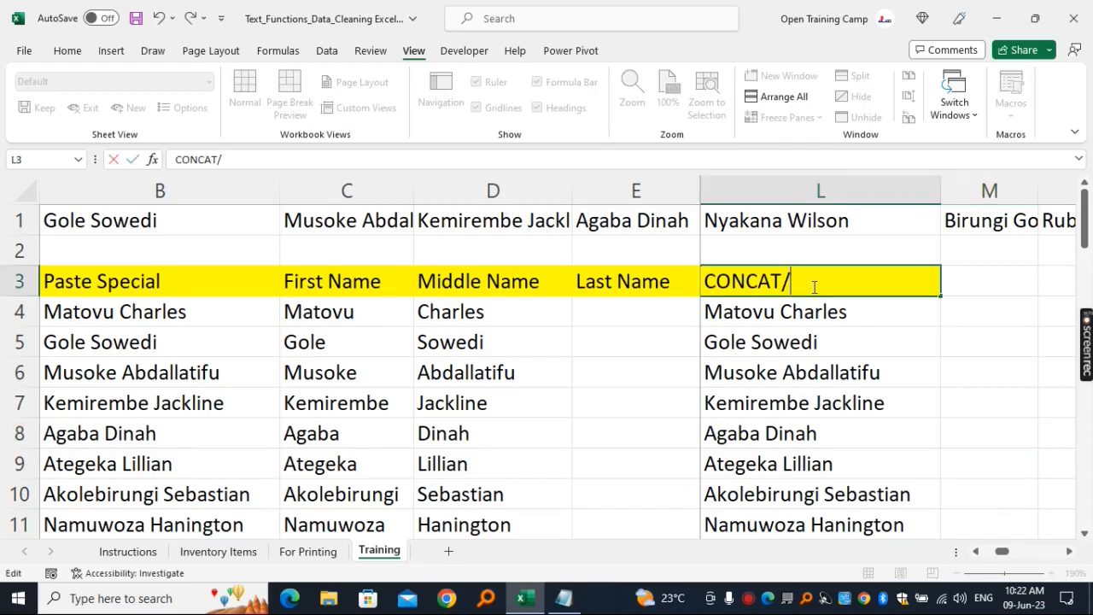
{"action": "type", "text": "CONCATENATE"}
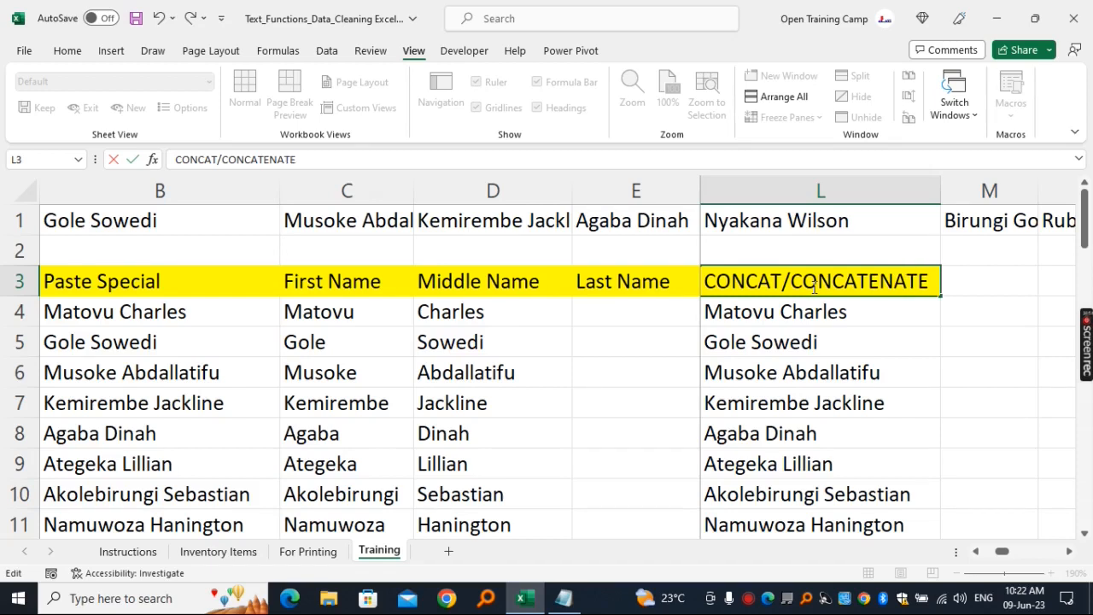
{"action": "left_click", "coordinate": [970, 346]}
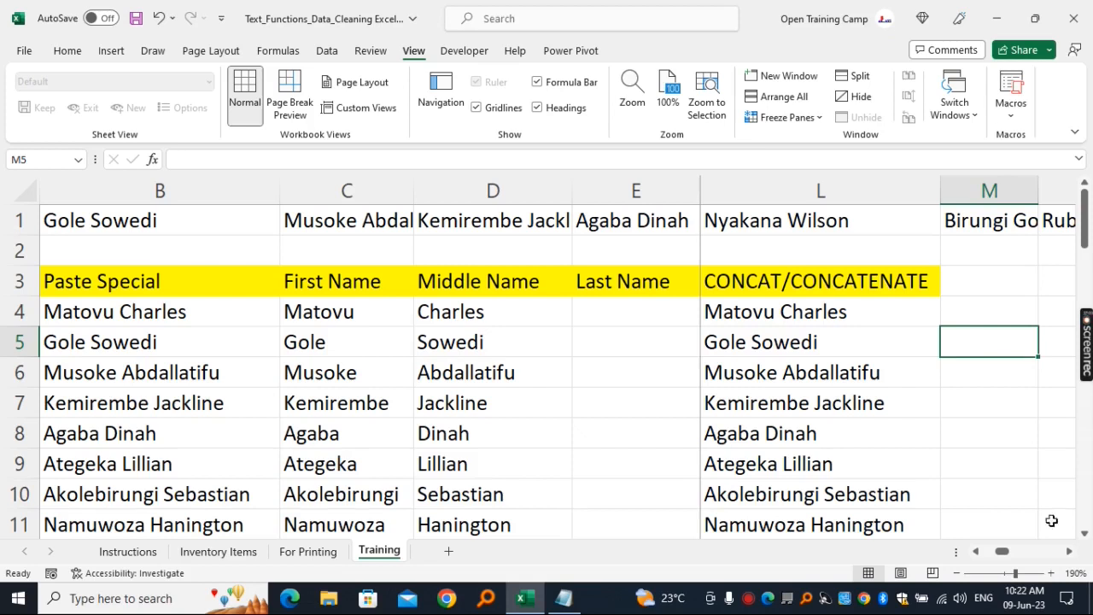
- Enter the heading TEXTJOIN in cell M3
{"action": "left_click", "coordinate": [1069, 551]}
{"action": "left_click", "coordinate": [741, 271]}
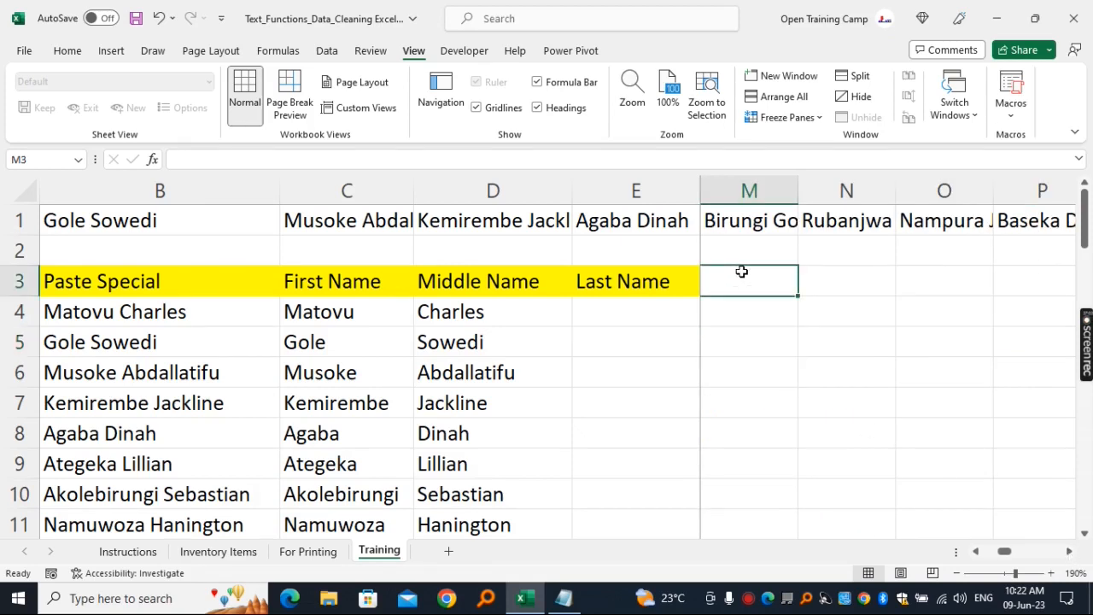
{"action": "type", "text": "TEXTJOIN"}
{"action": "key", "text": "Return"}
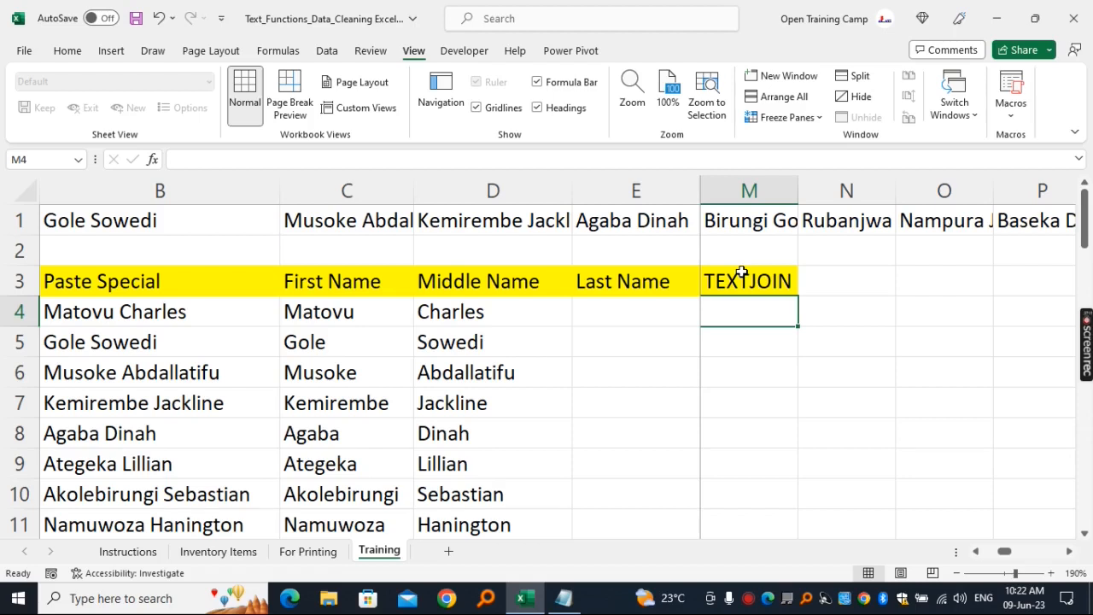
- Start a TEXTJOIN formula in cell M4
{"action": "type", "text": "=t"}
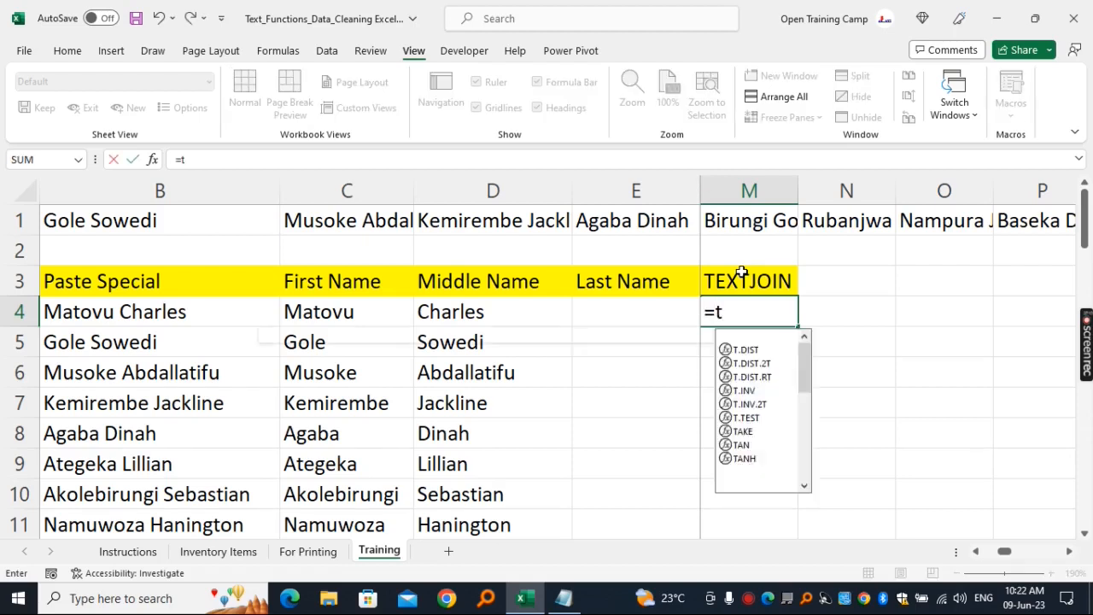
{"action": "type", "text": "extjoin"}
{"action": "key", "text": "Tab"}
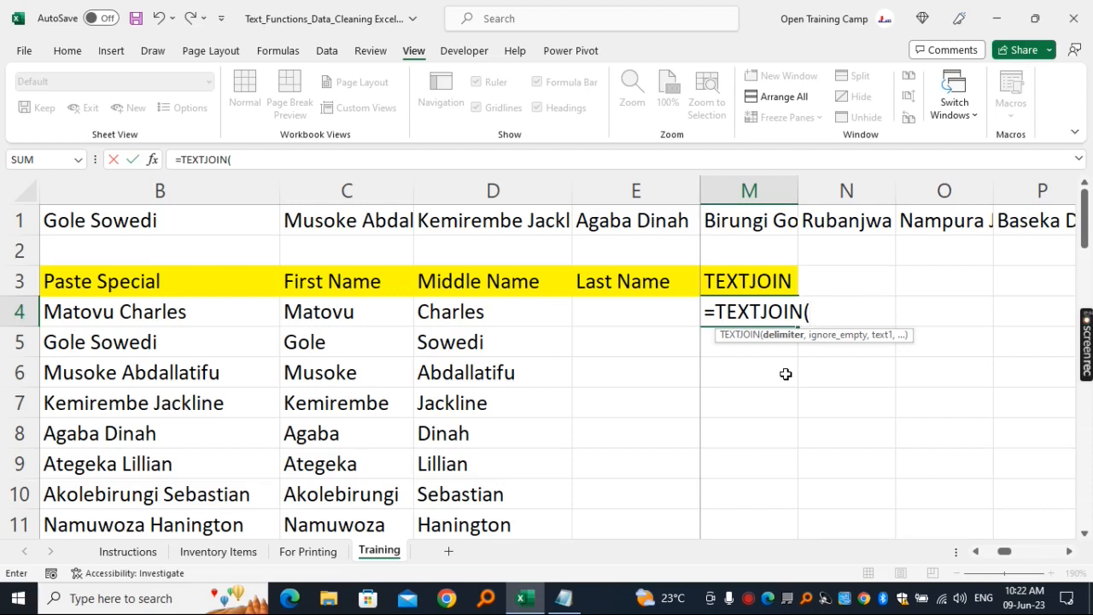
- Complete the M4 formula as =TEXTJOIN(,,C4," ",D4," ",E4), leaving the delimiter and ignore_empty arguments blank
{"action": "type", "text": ","}
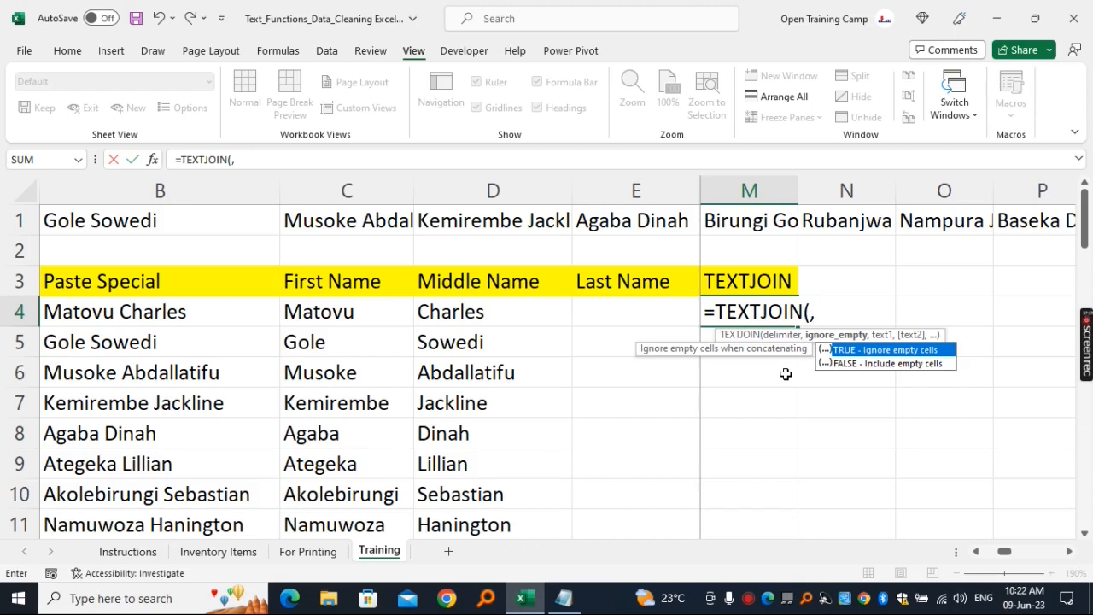
{"action": "type", "text": ","}
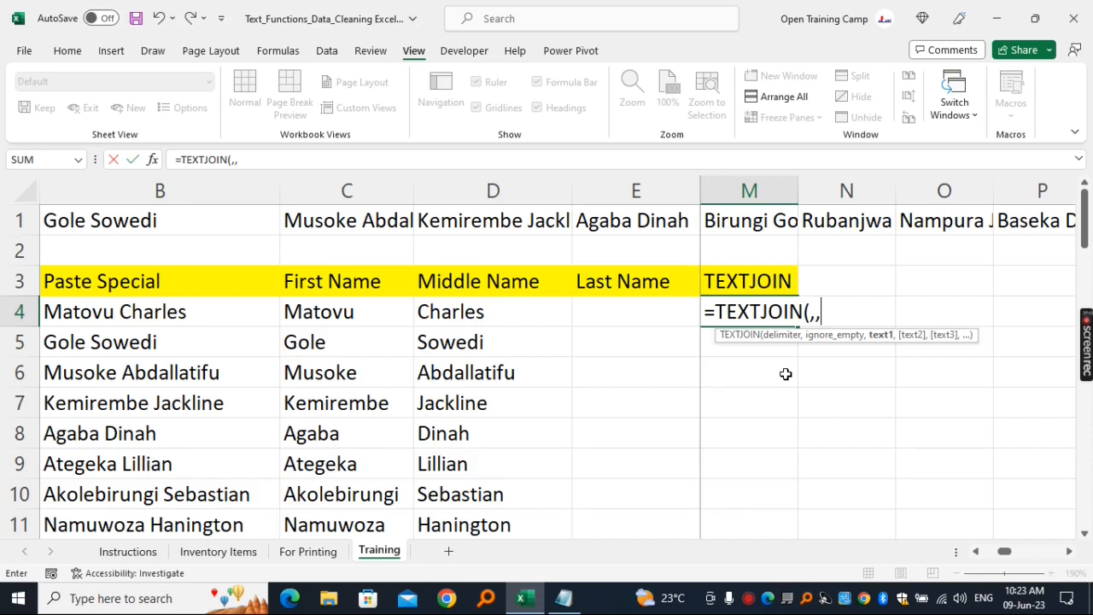
{"action": "left_click", "coordinate": [329, 314]}
{"action": "type", "text": ","}
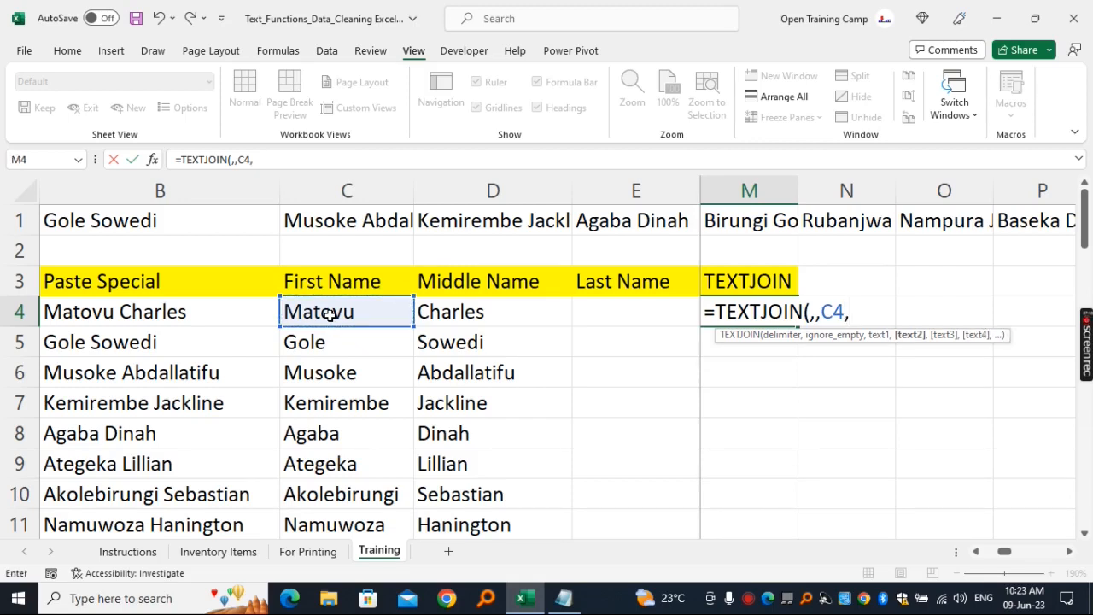
{"action": "type", "text": "\" \","}
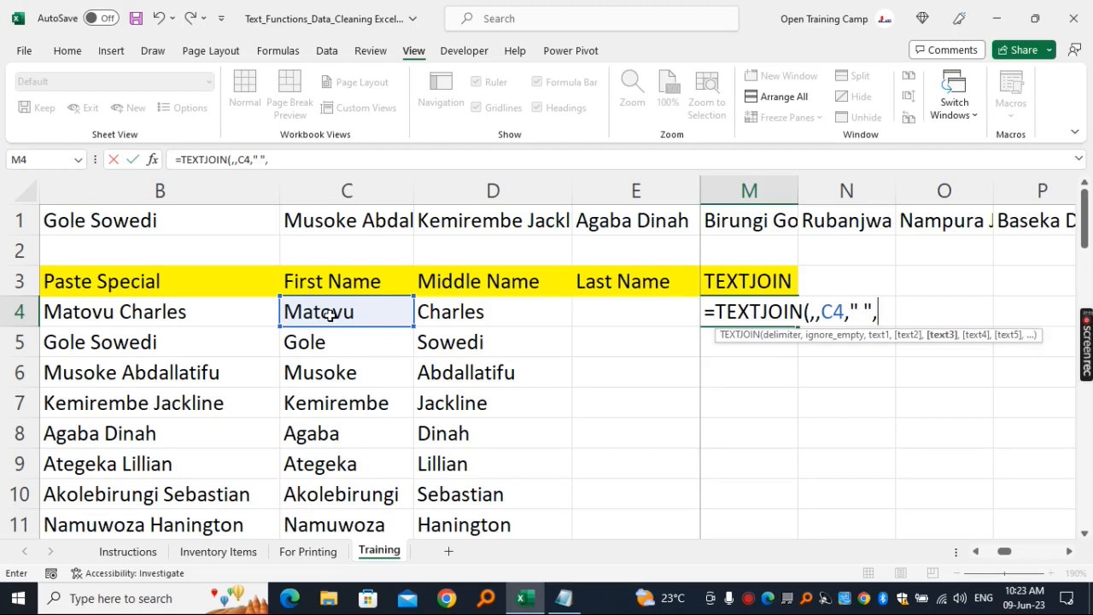
{"action": "left_click", "coordinate": [481, 314]}
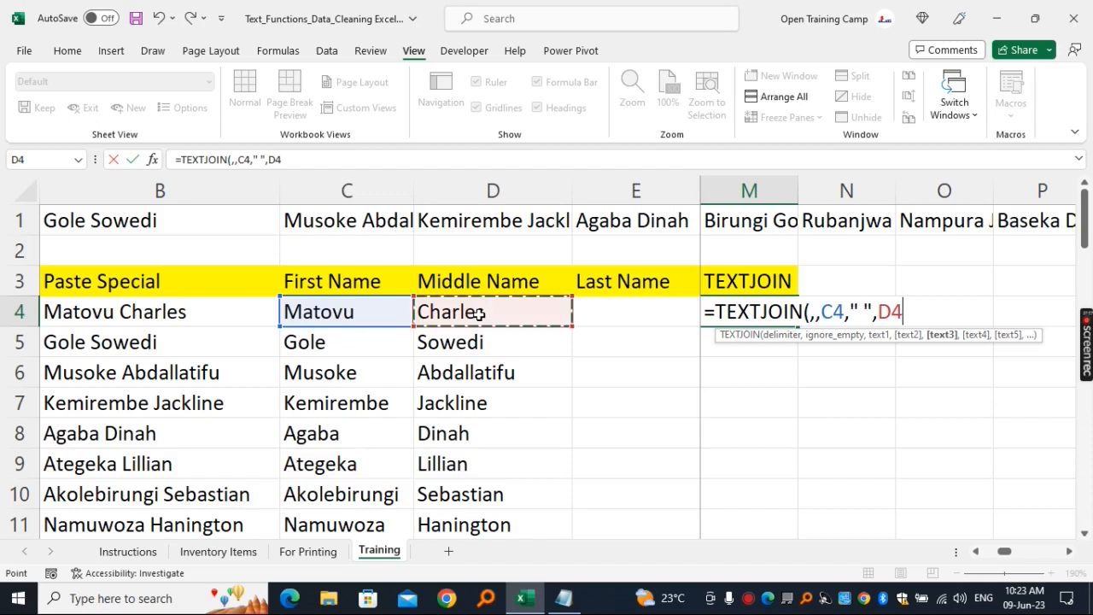
{"action": "type", "text": ","}
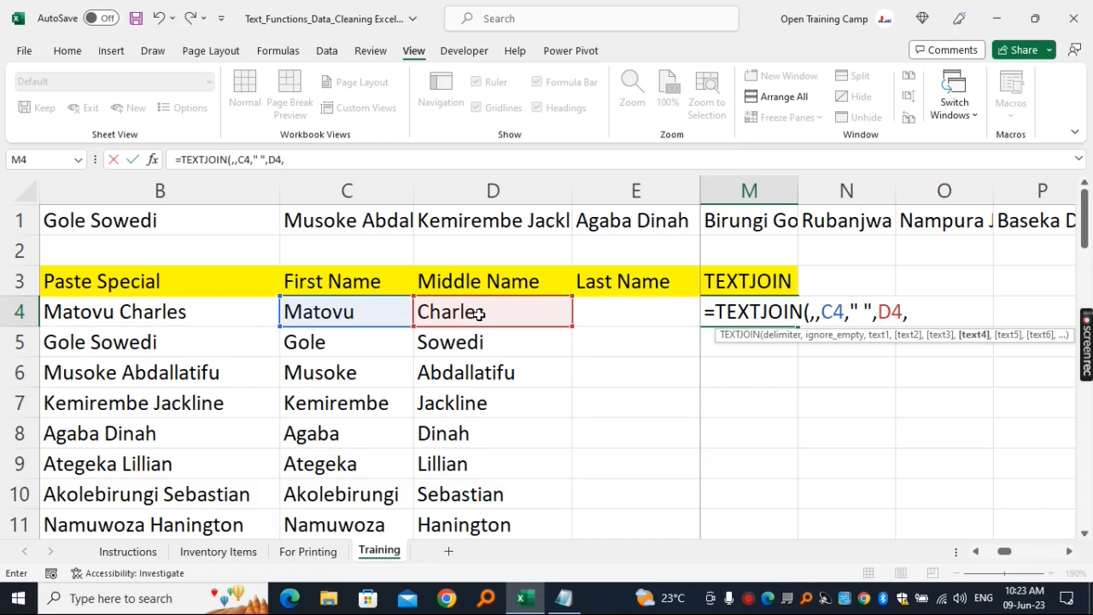
{"action": "type", "text": "\" \","}
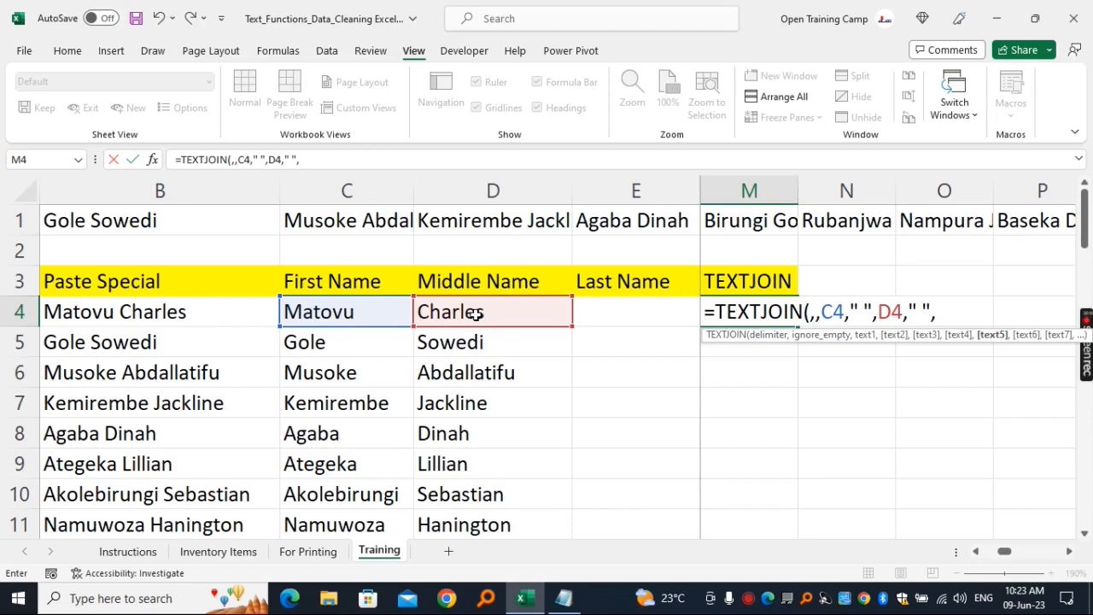
{"action": "left_click", "coordinate": [617, 316]}
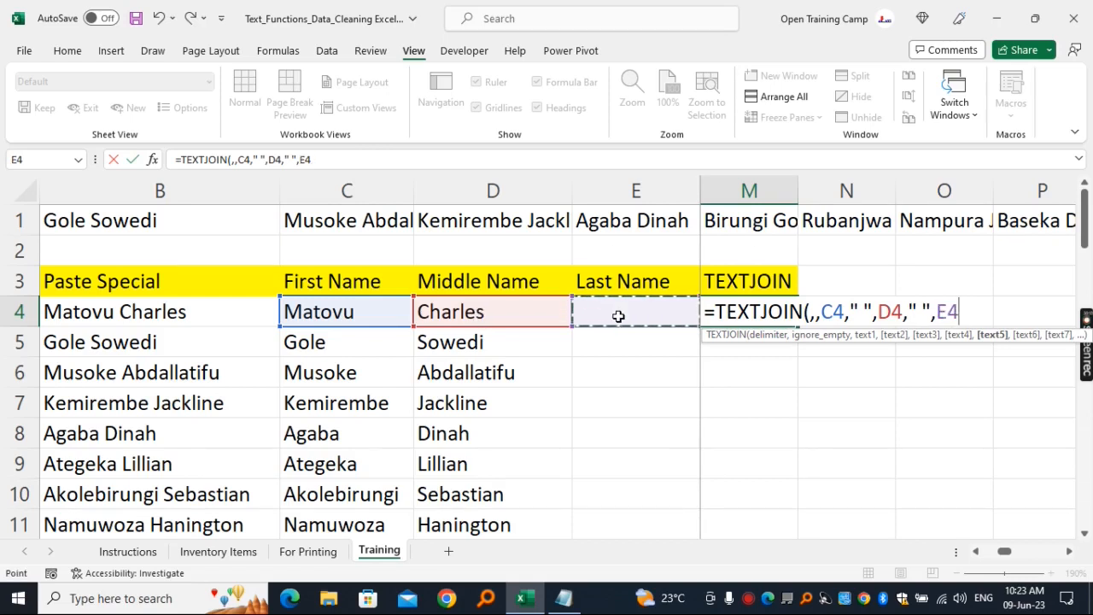
{"action": "type", "text": ")"}
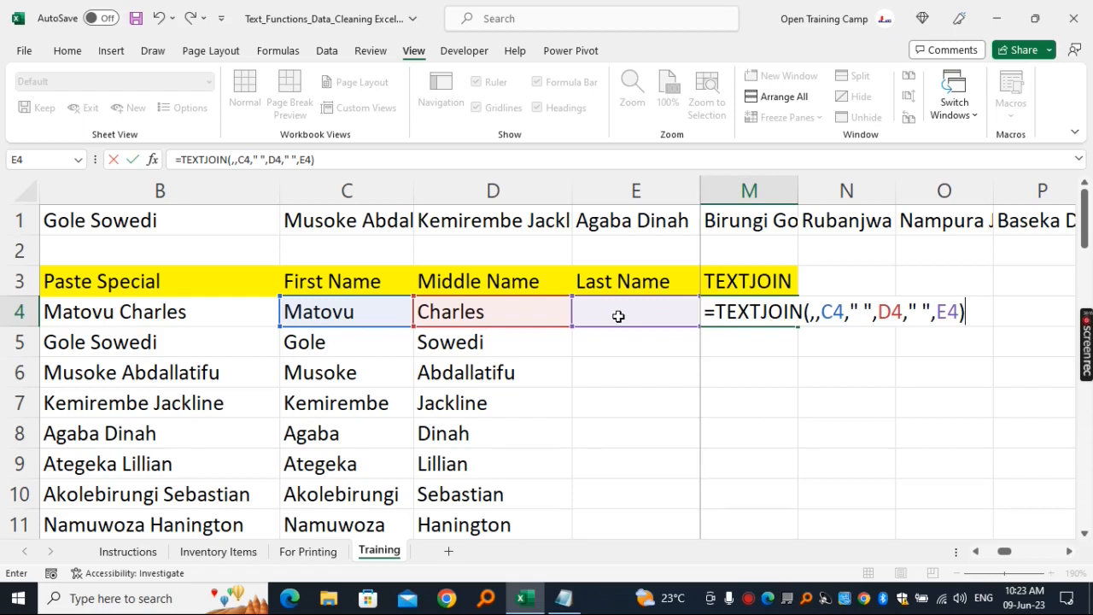
{"action": "key", "text": "Return"}
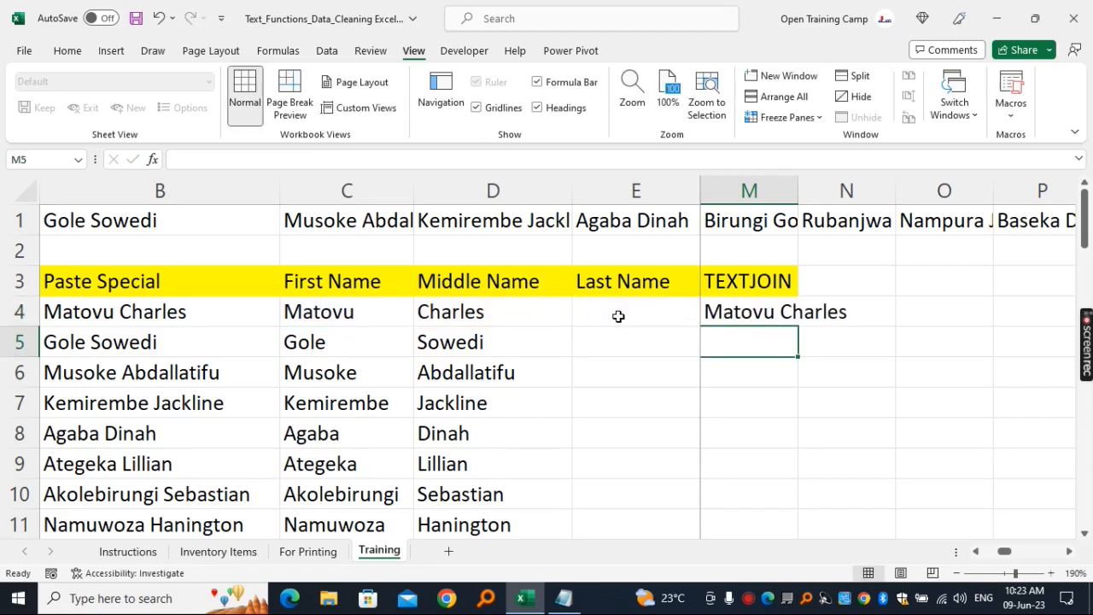
- Fill the TEXTJOIN formula from M4 down the whole name list and autofit column M to its contents
{"action": "left_click", "coordinate": [754, 314]}
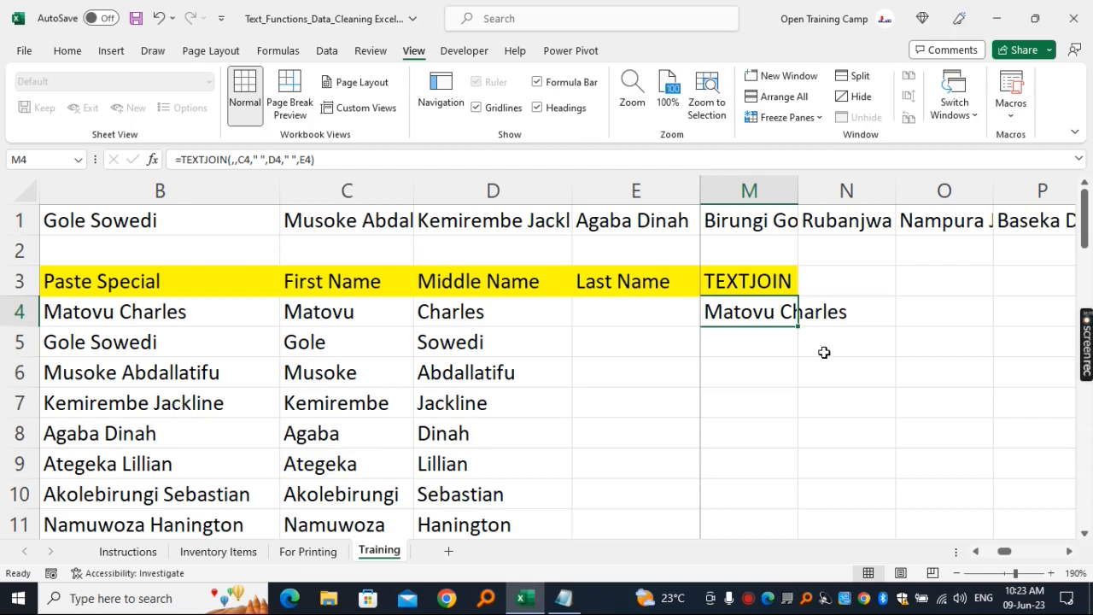
{"action": "left_click_drag", "start_coordinate": [800, 326], "coordinate": [801, 327]}
{"action": "double_click", "coordinate": [800, 326]}
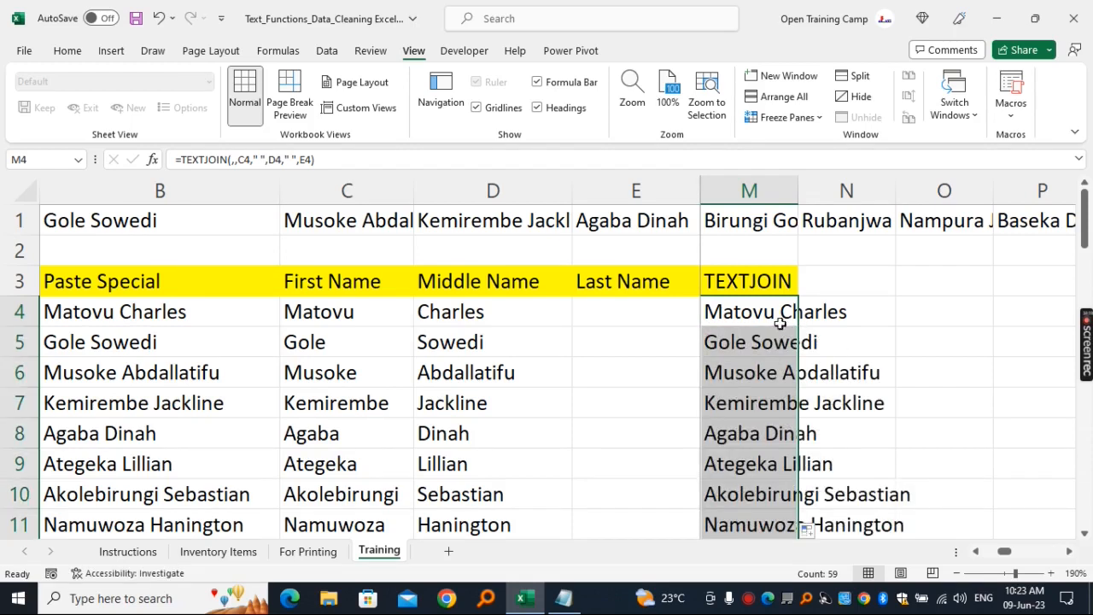
{"action": "left_click", "coordinate": [762, 188]}
{"action": "double_click", "coordinate": [801, 186]}
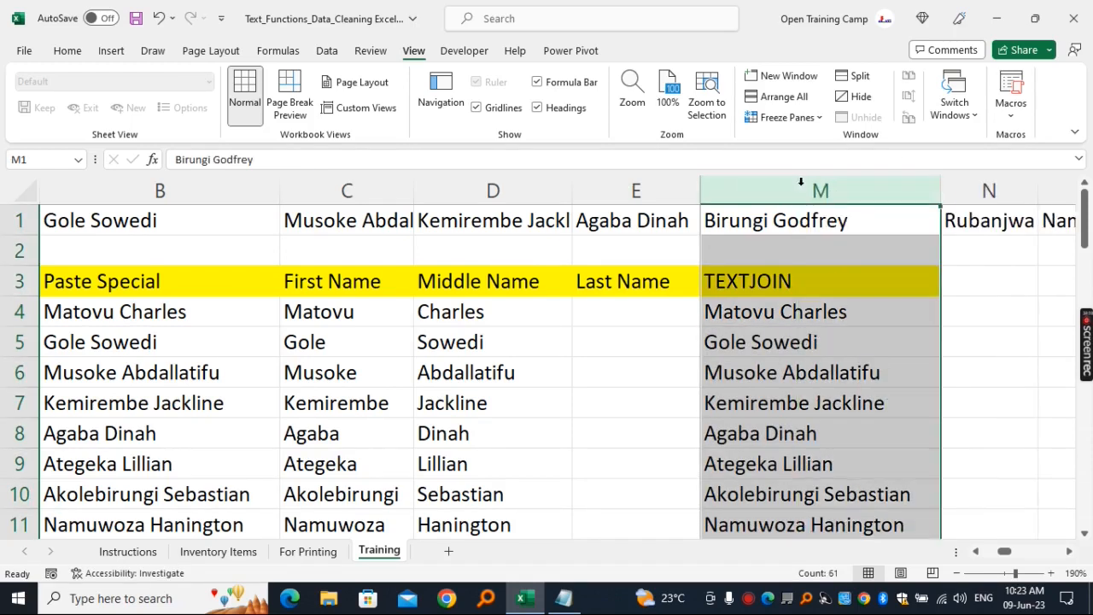
{"action": "left_click", "coordinate": [835, 282]}
{"action": "key", "text": "Down"}
{"action": "key", "text": "Down"}
{"action": "key", "text": "Down"}
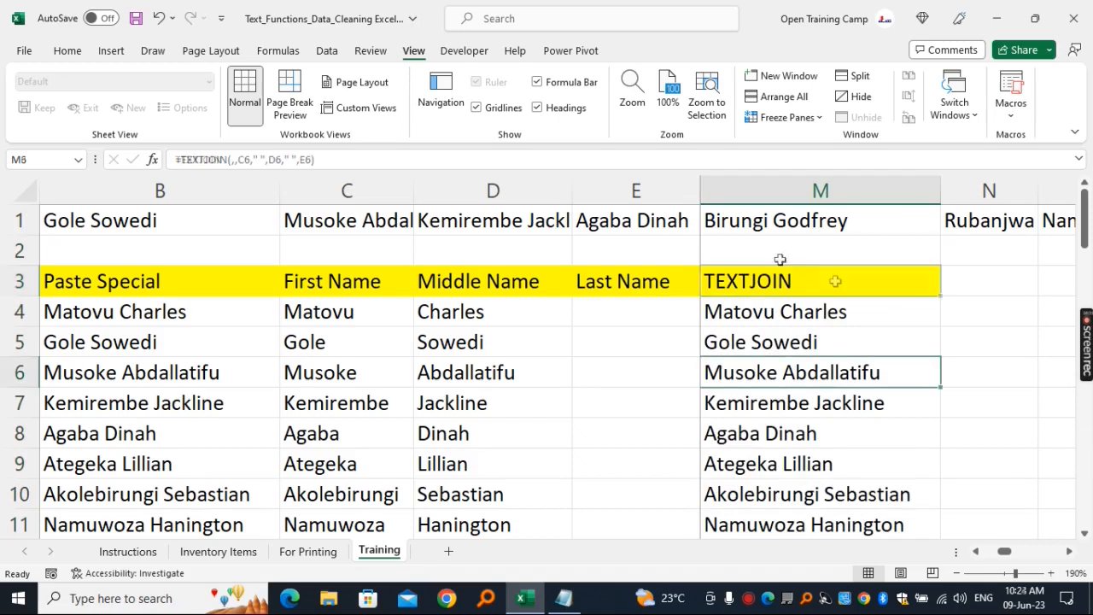
{"action": "left_click", "coordinate": [816, 188]}
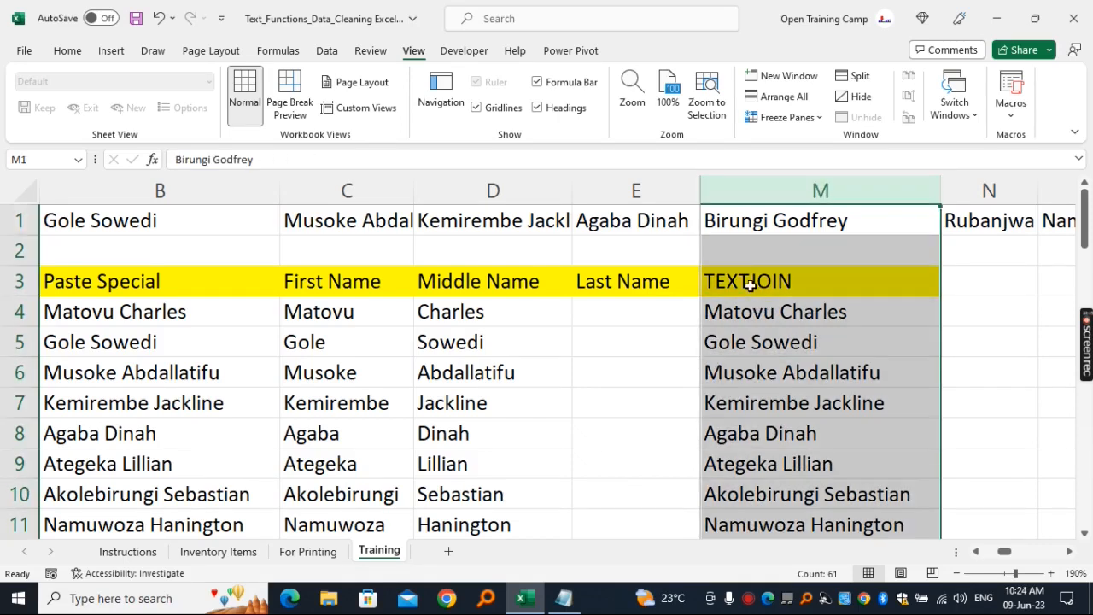
{"action": "left_click", "coordinate": [752, 287]}
{"action": "left_click", "coordinate": [789, 342]}
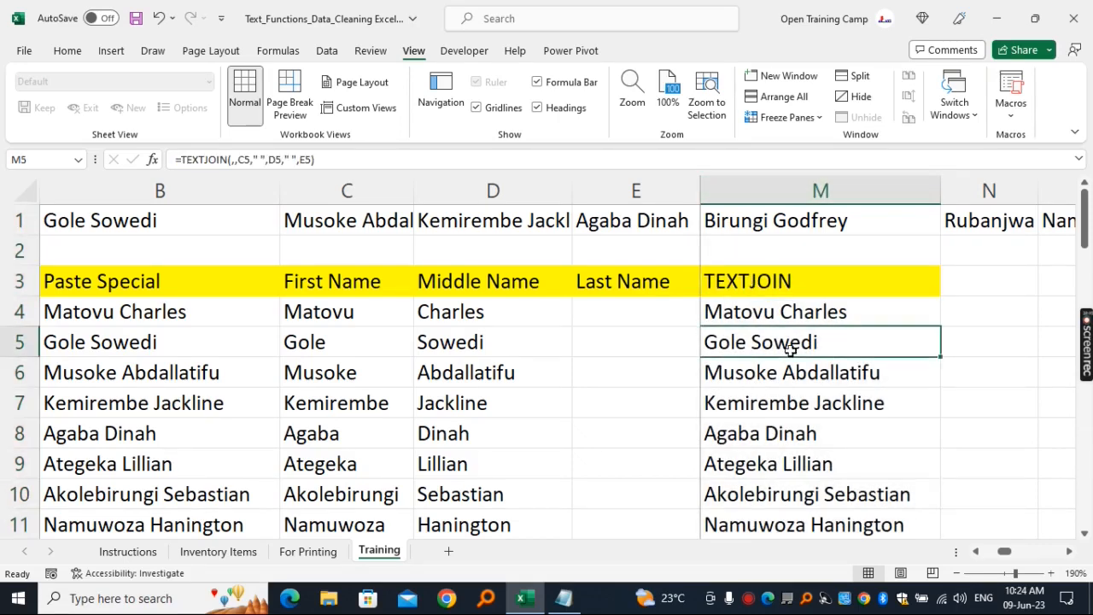
- Enter the heading Ampersand in cell N3
{"action": "left_click", "coordinate": [1073, 554]}
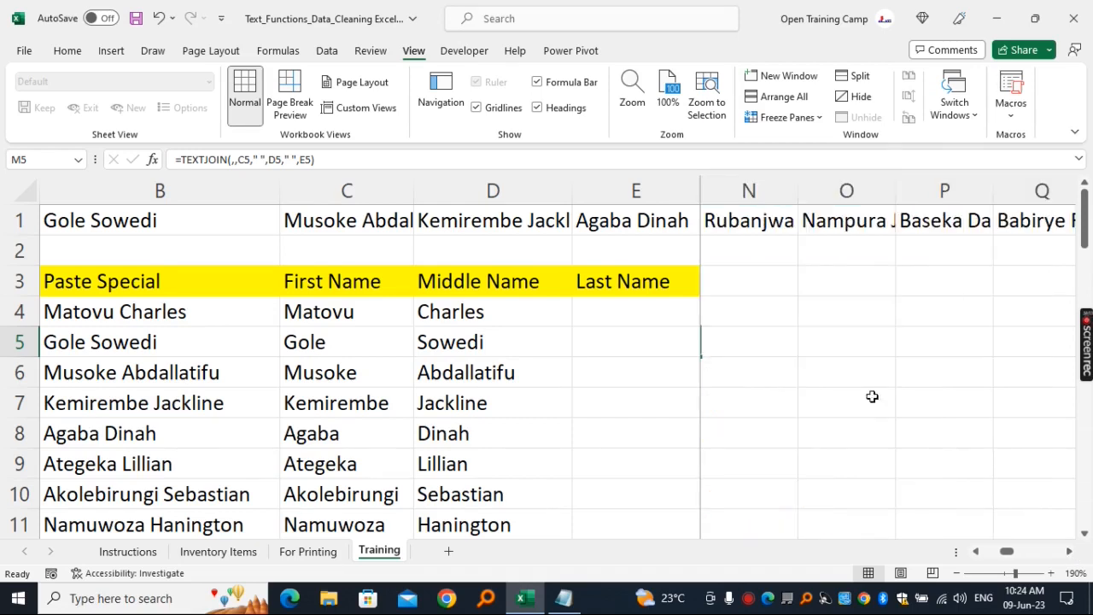
{"action": "left_click", "coordinate": [766, 285]}
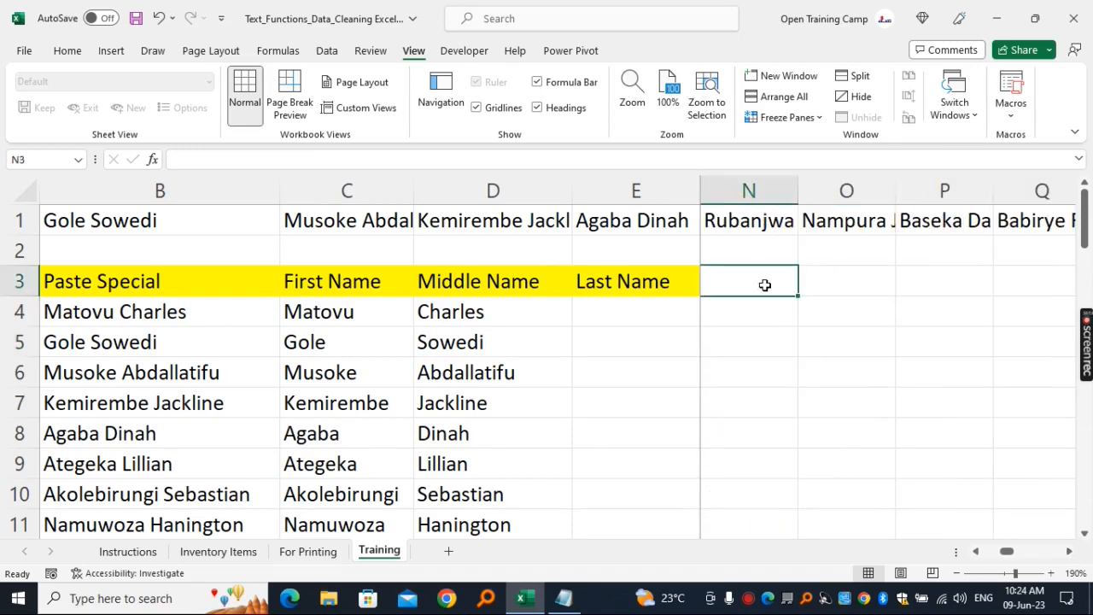
{"action": "type", "text": "Ampersand"}
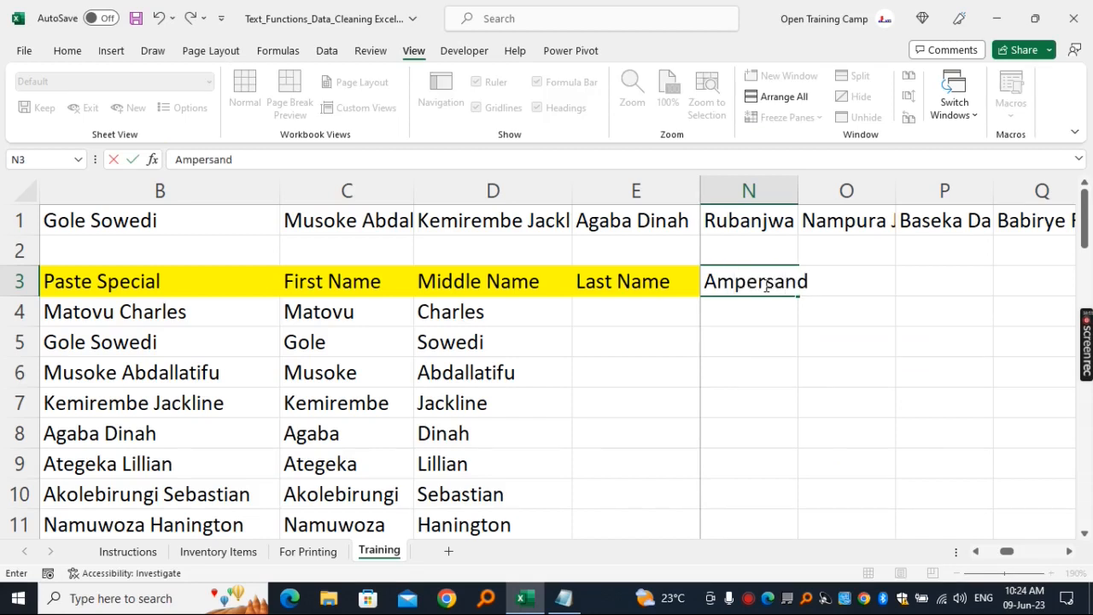
{"action": "left_click", "coordinate": [849, 318]}
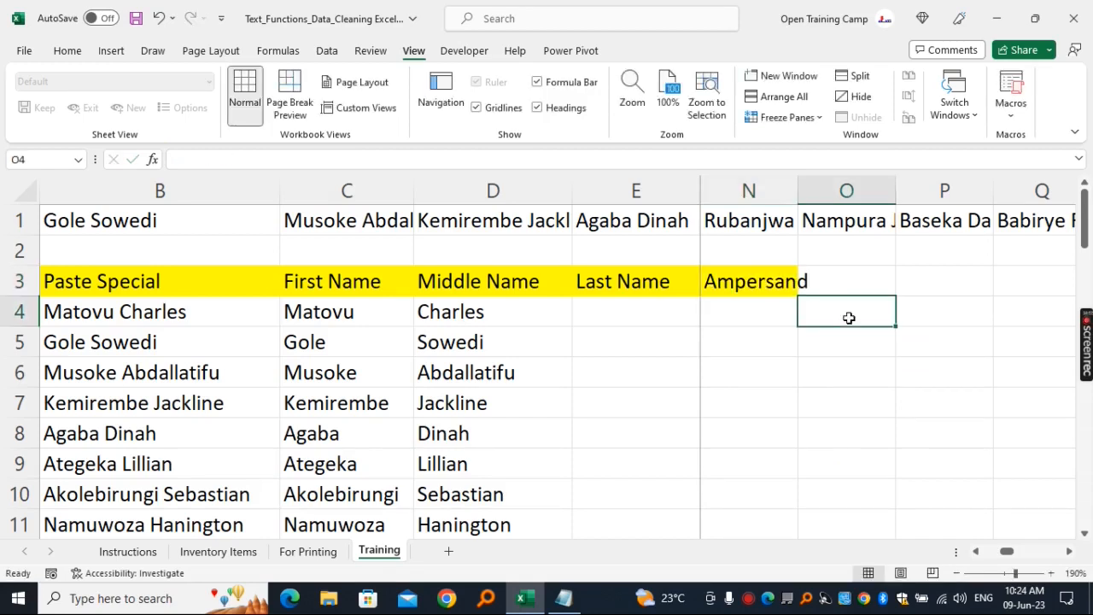
- Autofit the width of column N to its contents
{"action": "left_click", "coordinate": [751, 191]}
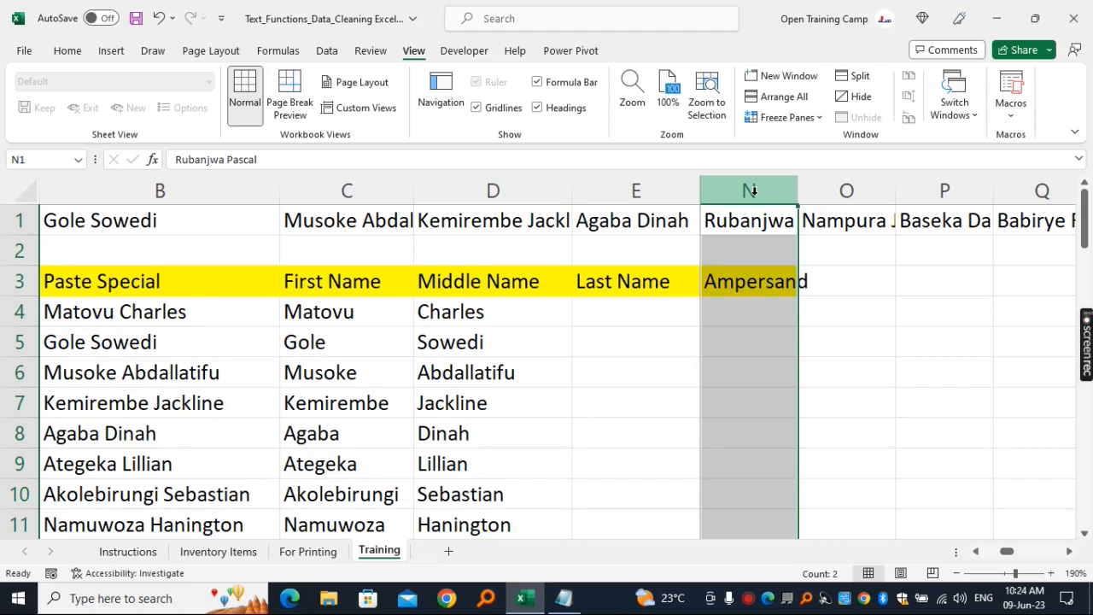
{"action": "left_click", "coordinate": [781, 282]}
{"action": "left_click", "coordinate": [788, 190]}
{"action": "double_click", "coordinate": [798, 188]}
{"action": "left_click", "coordinate": [801, 272]}
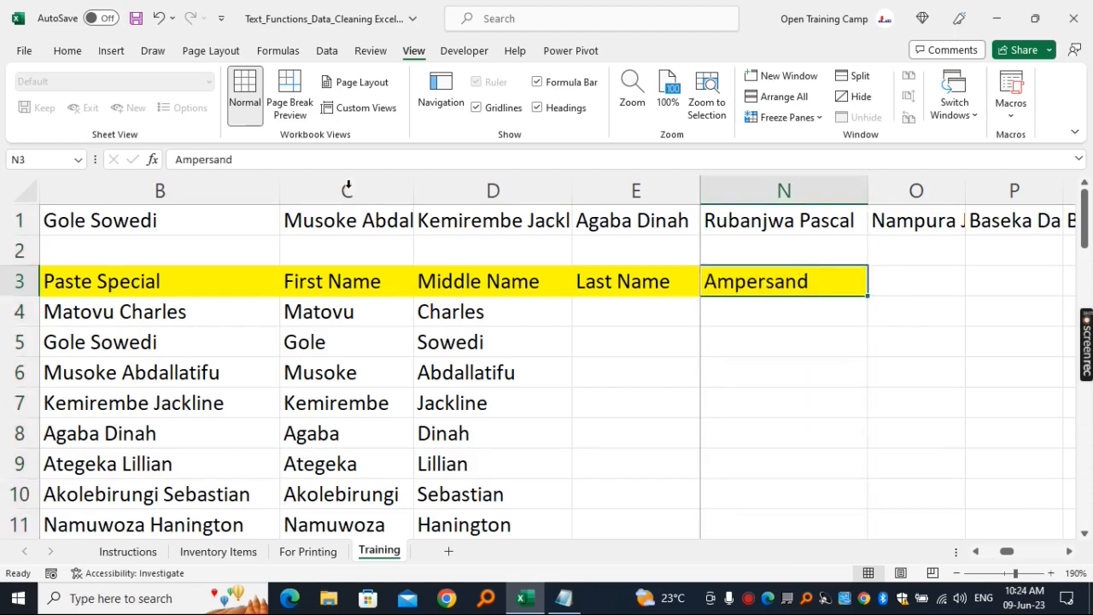
- Extend the heading in cell N3 to read Ampersand (&)
{"action": "left_click", "coordinate": [281, 160]}
{"action": "type", "text": "(&)"}
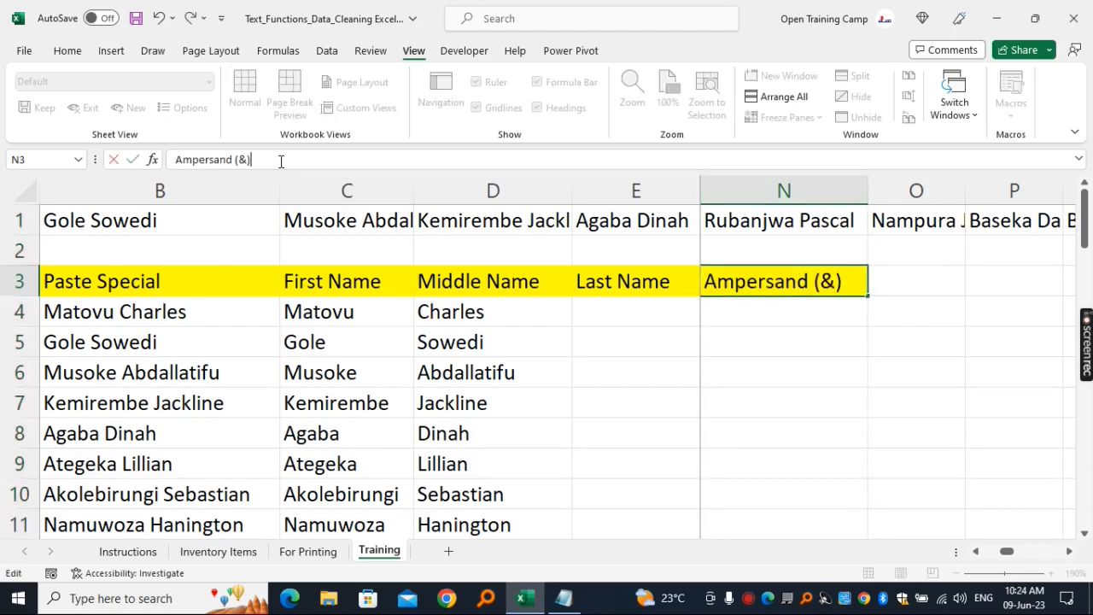
{"action": "left_click", "coordinate": [993, 392]}
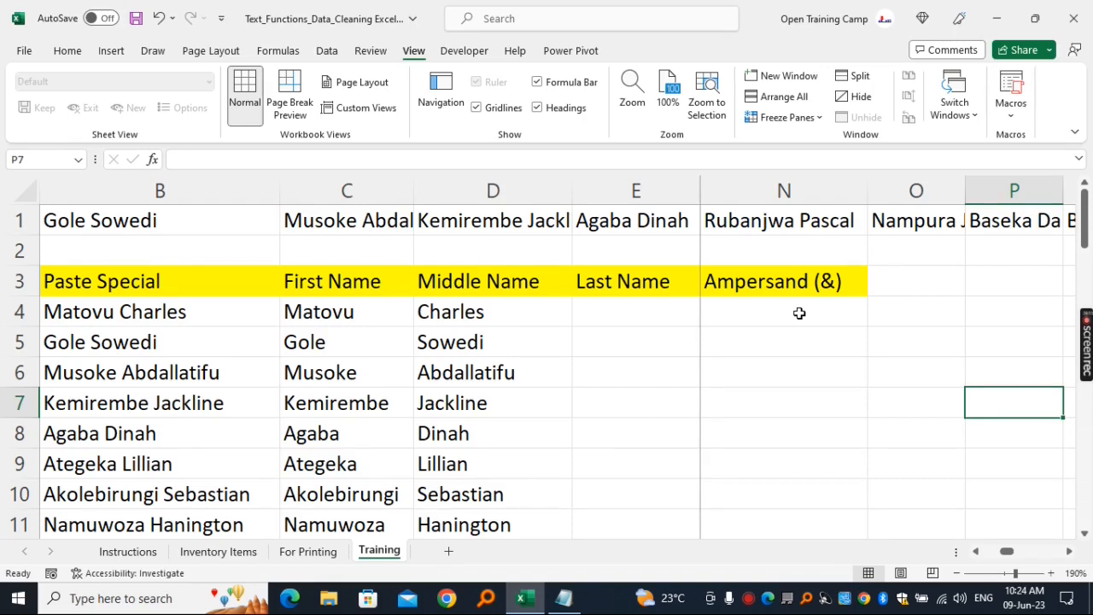
- Enter the formula =C4& " " &D4 in cell N4 to join the first and middle names with a space
{"action": "left_click", "coordinate": [800, 314]}
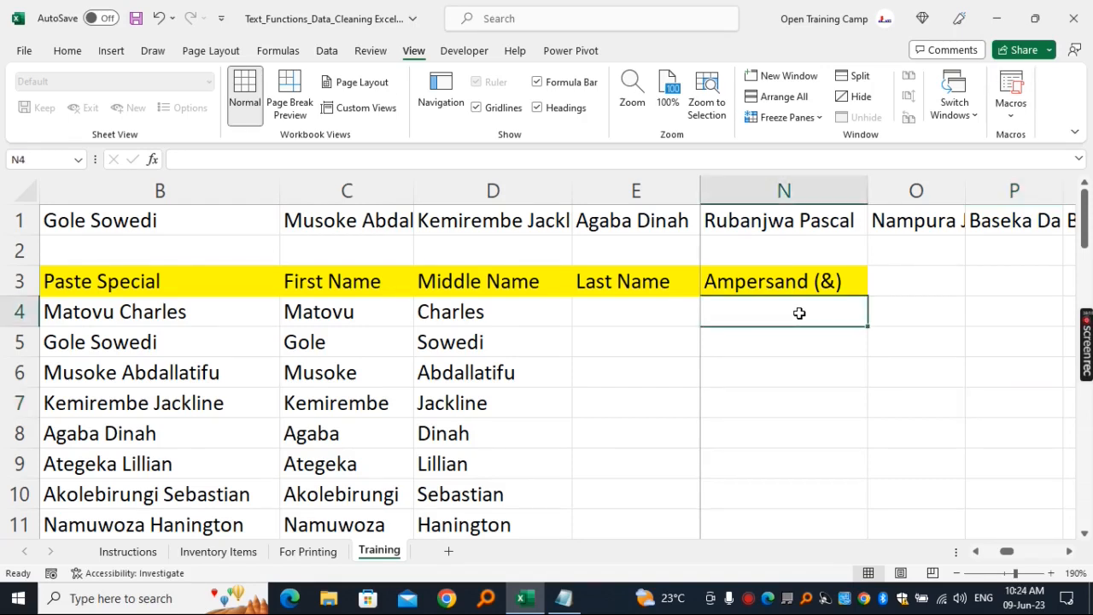
{"action": "type", "text": "="}
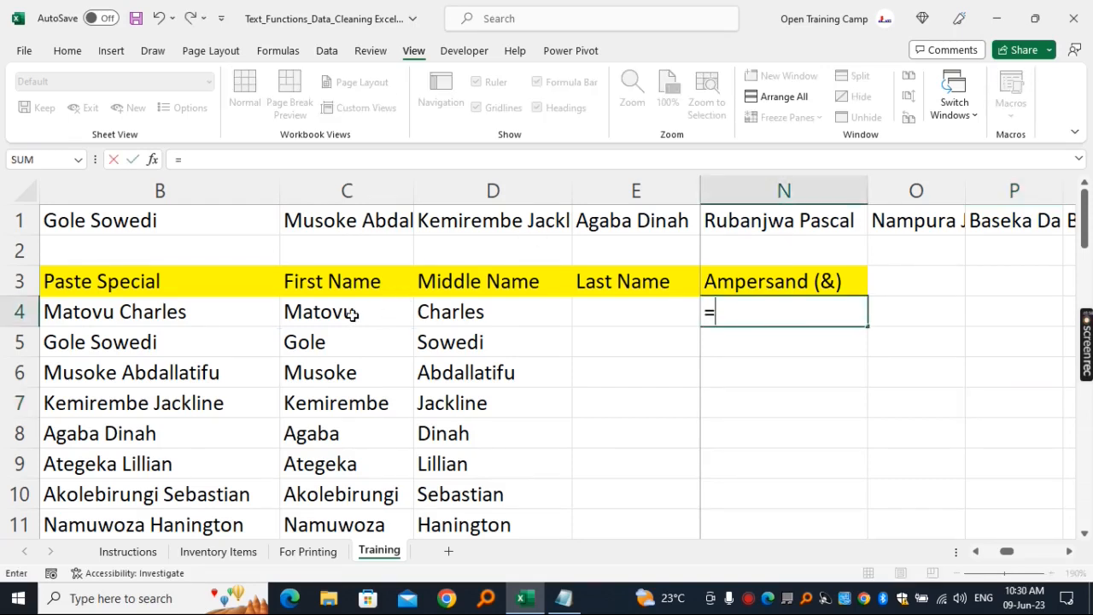
{"action": "left_click", "coordinate": [357, 313]}
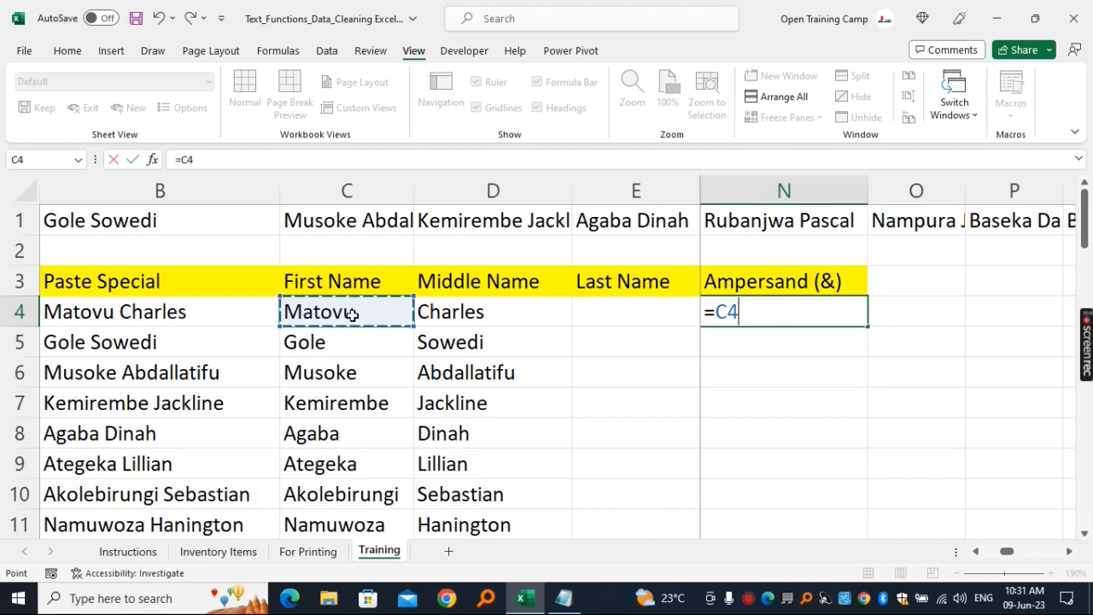
{"action": "type", "text": "&"}
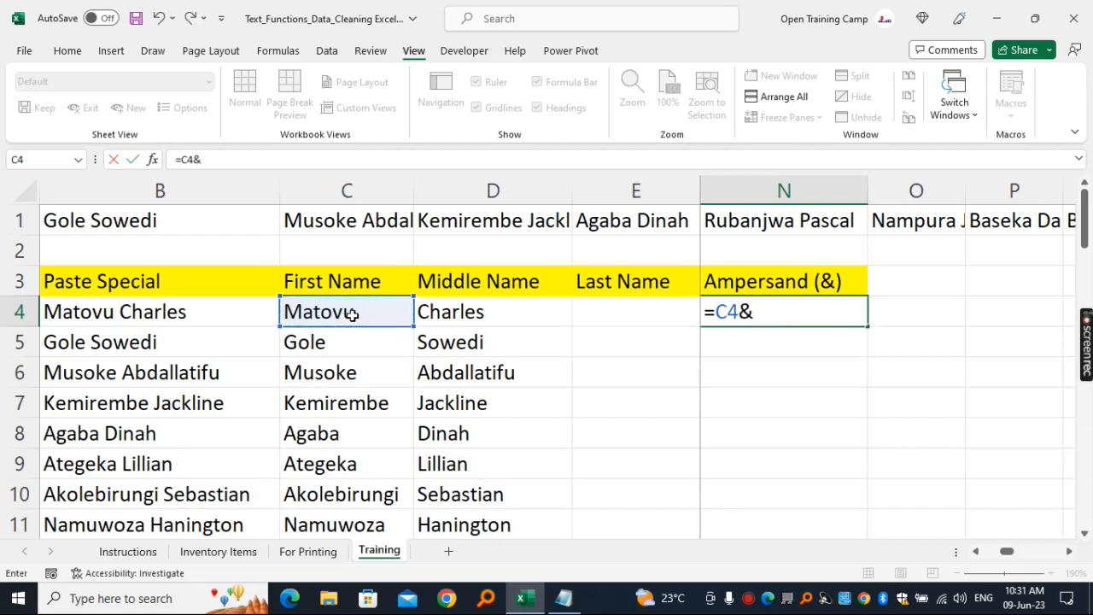
{"action": "type", "text": " \" \" &"}
{"action": "left_click", "coordinate": [476, 313]}
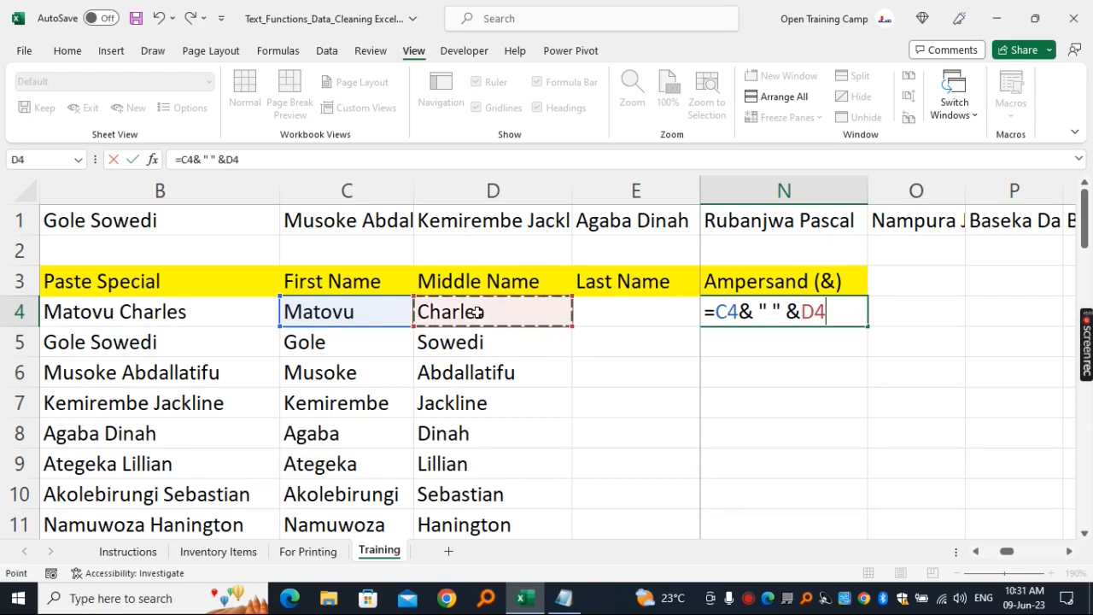
{"action": "key", "text": "Return"}
- Fill the ampersand formula from N4 down the whole name list and widen column N to fit the joined names
{"action": "left_click", "coordinate": [774, 313]}
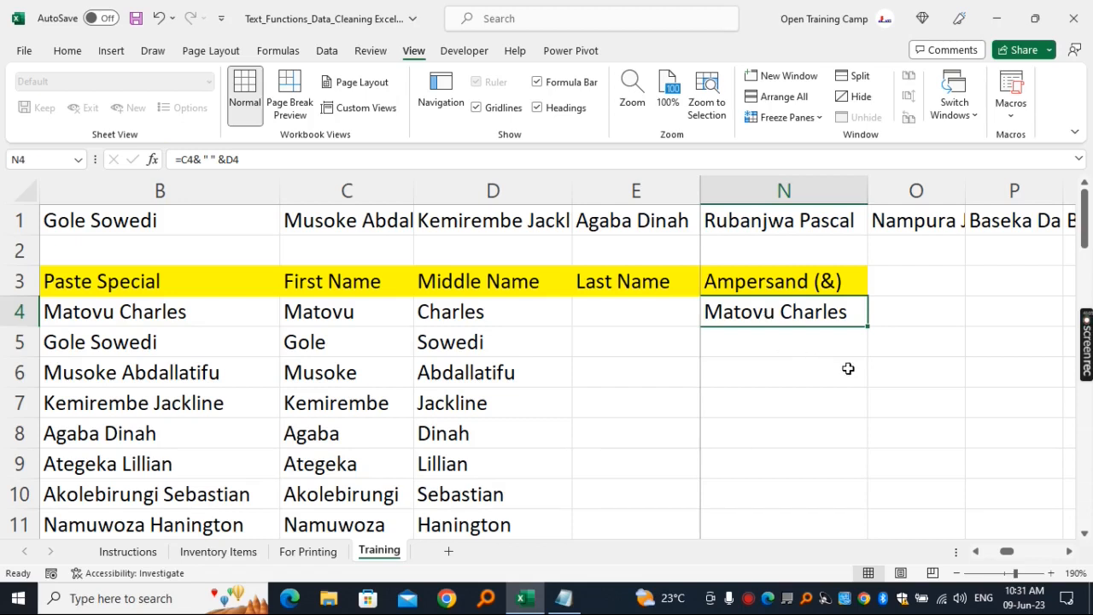
{"action": "double_click", "coordinate": [867, 328]}
{"action": "left_click", "coordinate": [788, 402]}
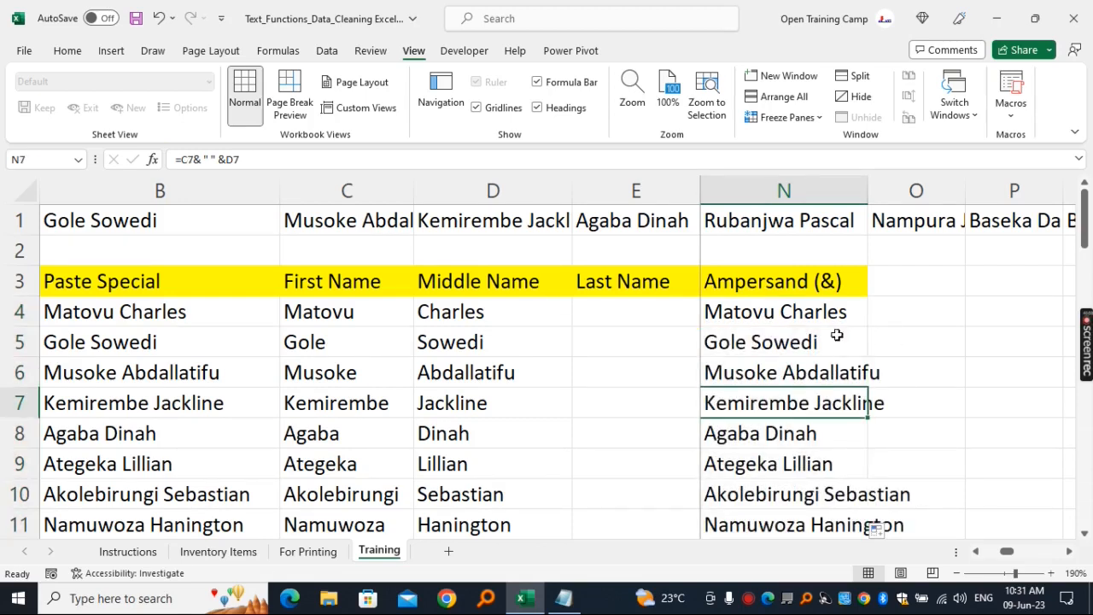
{"action": "left_click", "coordinate": [798, 192]}
{"action": "double_click", "coordinate": [869, 190]}
- Enter the heading Email Address in cell O3 and autofit column O to its contents
{"action": "left_click", "coordinate": [969, 281]}
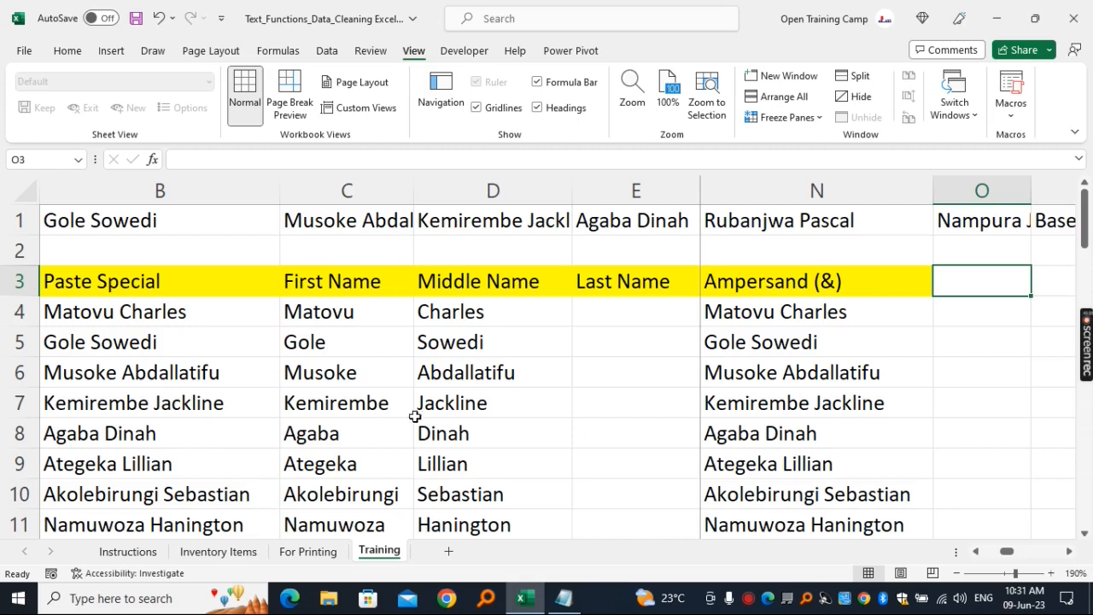
{"action": "left_click", "coordinate": [1072, 553]}
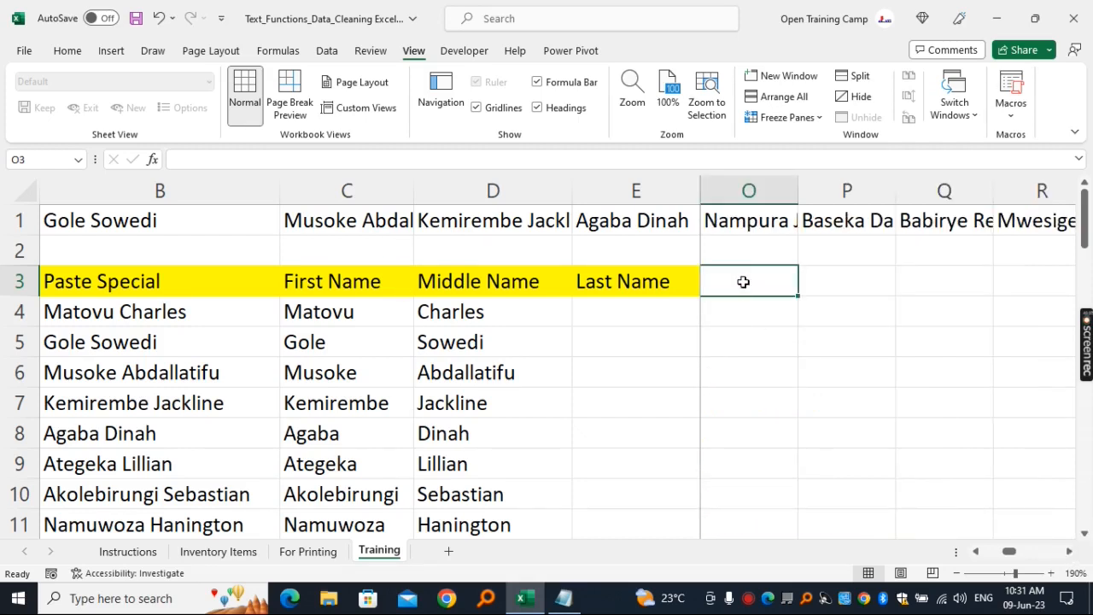
{"action": "type", "text": "Email"}
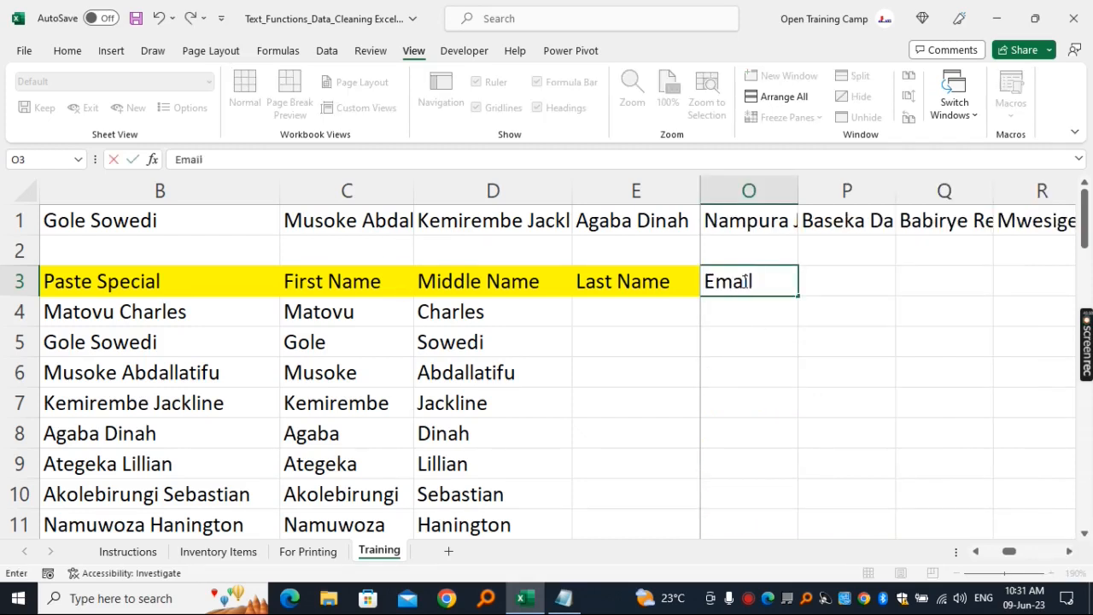
{"action": "type", "text": " Address"}
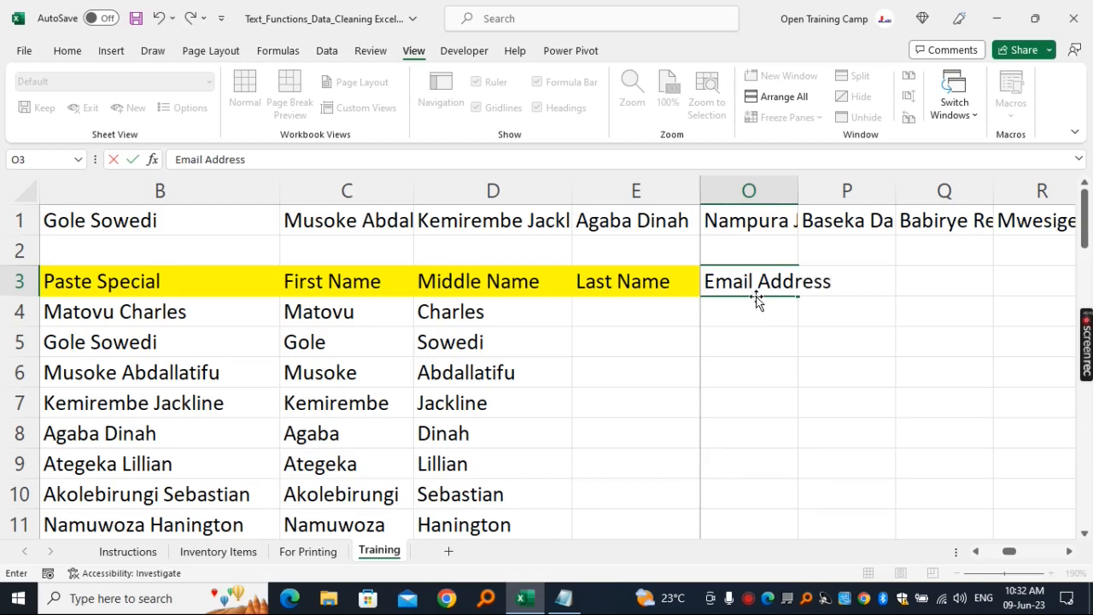
{"action": "left_click", "coordinate": [750, 191]}
{"action": "double_click", "coordinate": [799, 190]}
{"action": "left_click", "coordinate": [797, 314]}
- Enter the formula =CONCAT(C4:E4) in cell O4 to join the first, middle and last names without spaces
{"action": "left_click_drag", "start_coordinate": [335, 316], "coordinate": [615, 313]}
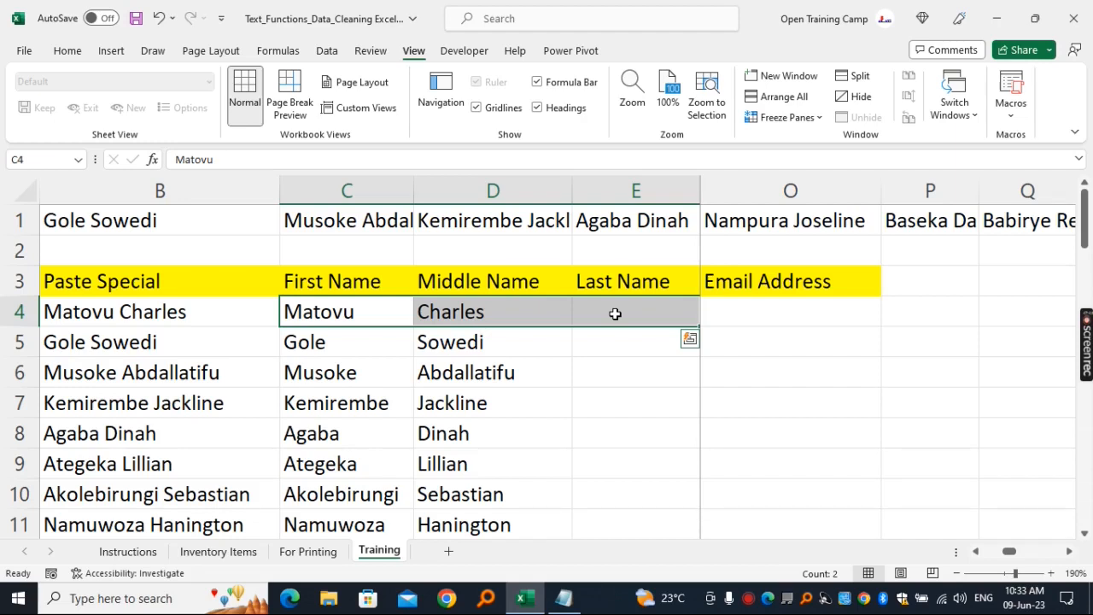
{"action": "left_click", "coordinate": [979, 417]}
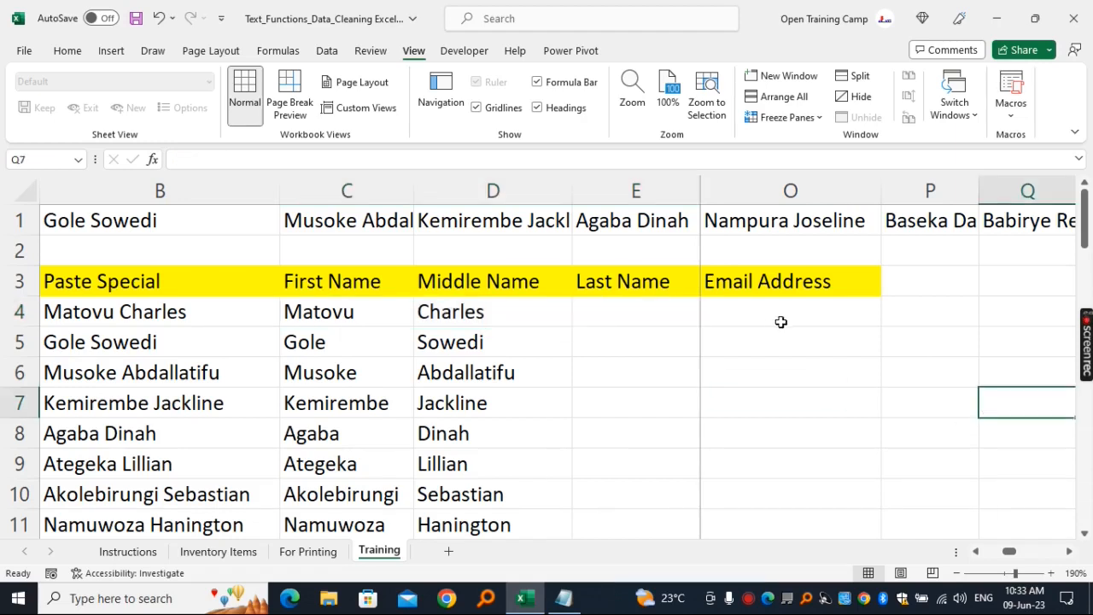
{"action": "left_click", "coordinate": [776, 320]}
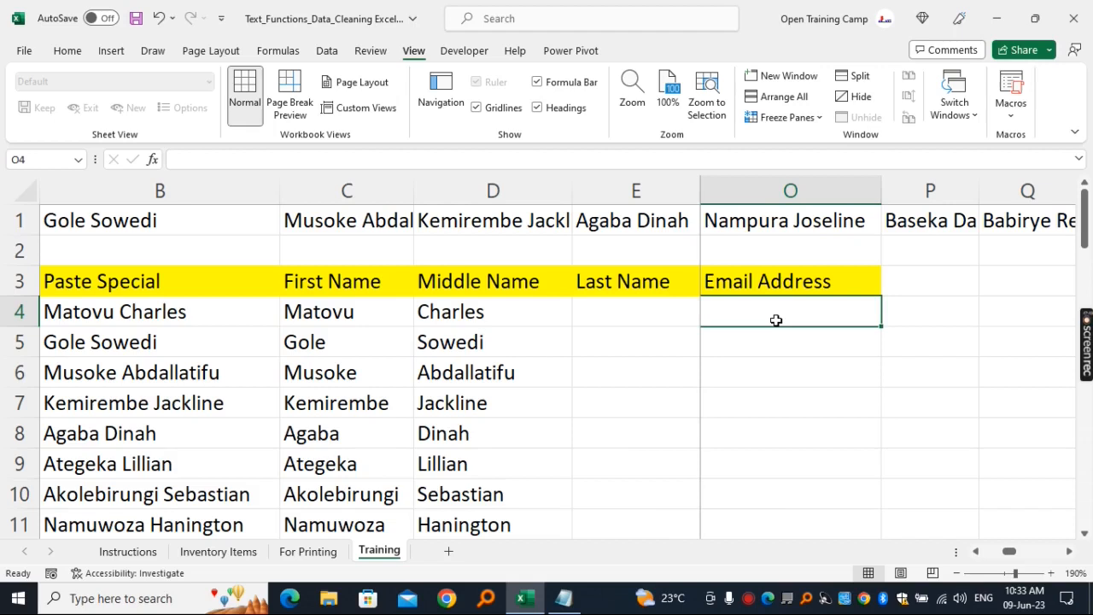
{"action": "type", "text": "="}
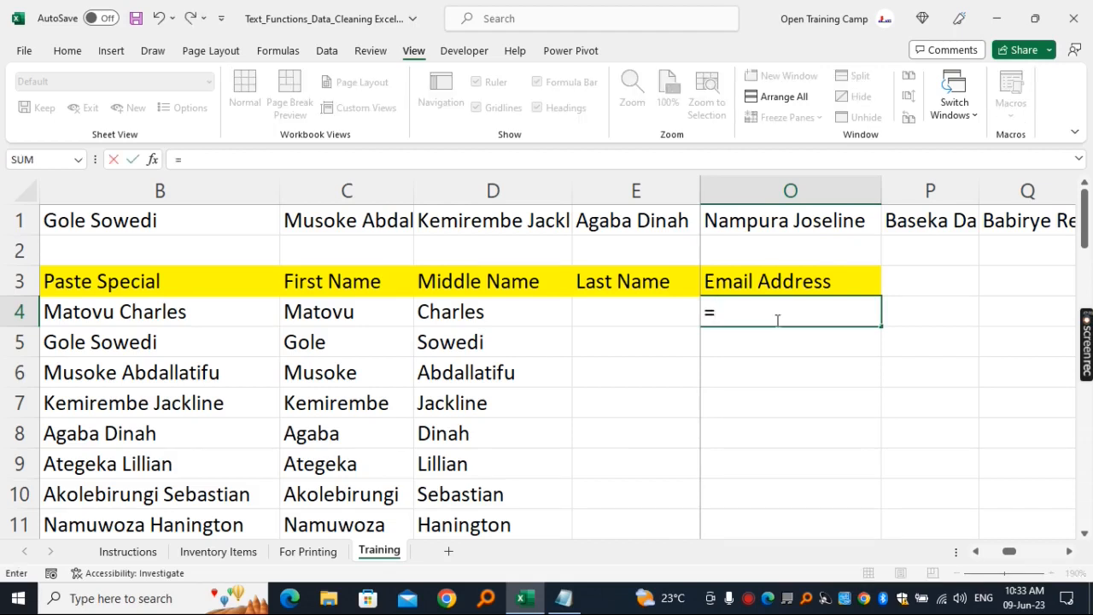
{"action": "type", "text": "concat"}
{"action": "key", "text": "Tab"}
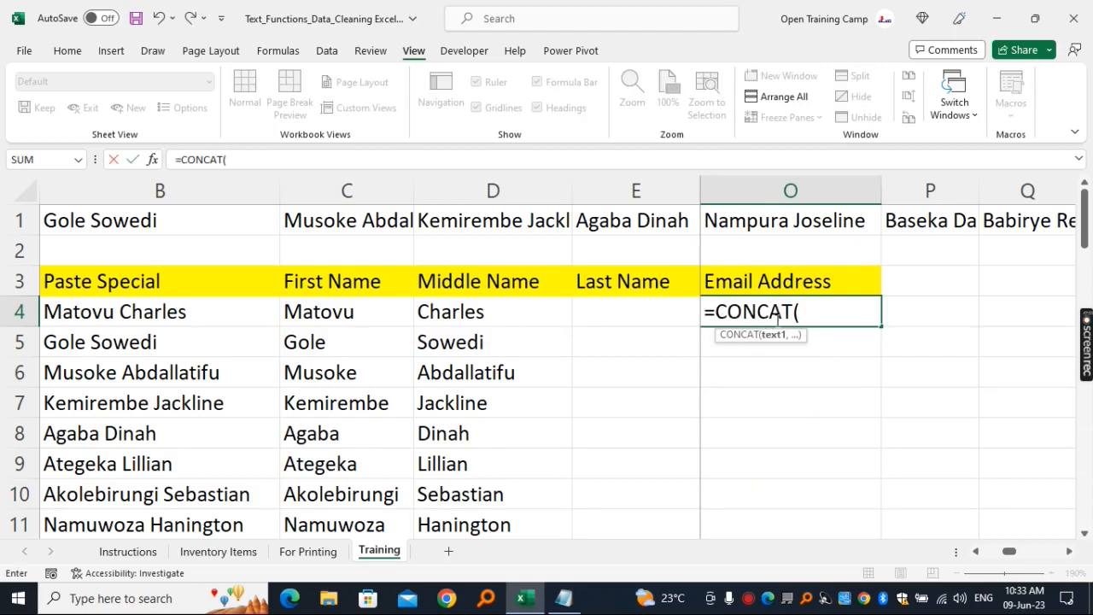
{"action": "left_click", "coordinate": [381, 315]}
{"action": "left_click_drag", "start_coordinate": [381, 315], "coordinate": [600, 316]}
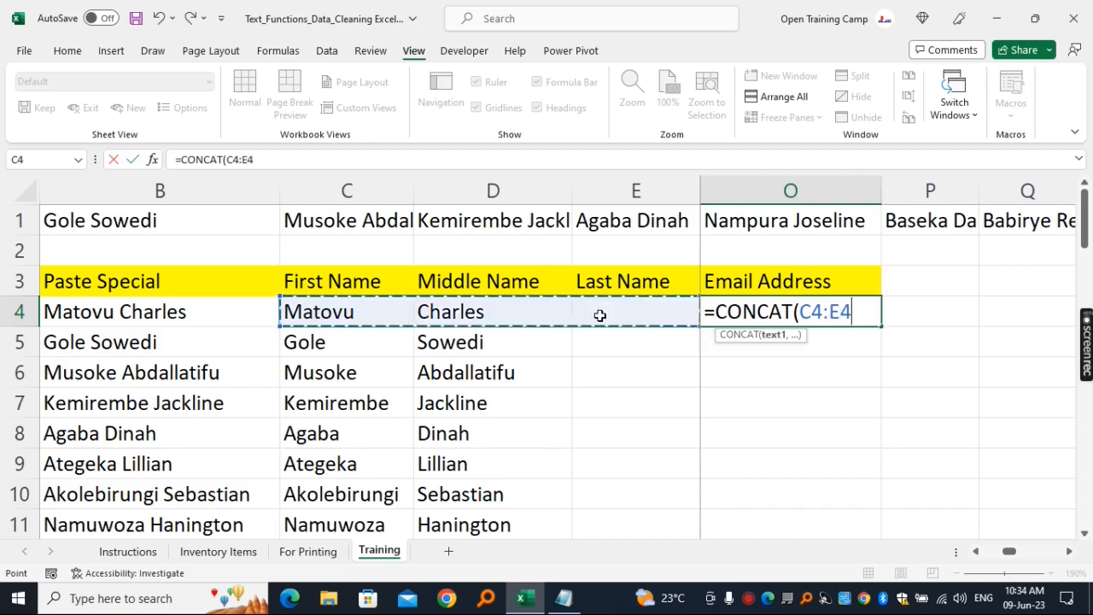
{"action": "type", "text": ")"}
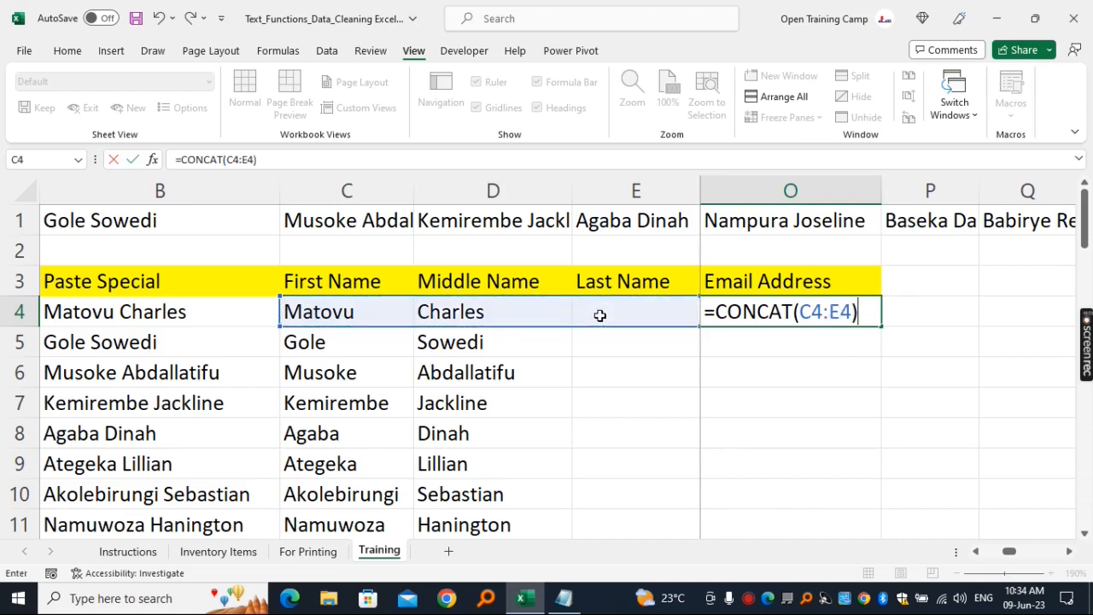
{"action": "key", "text": "Return"}
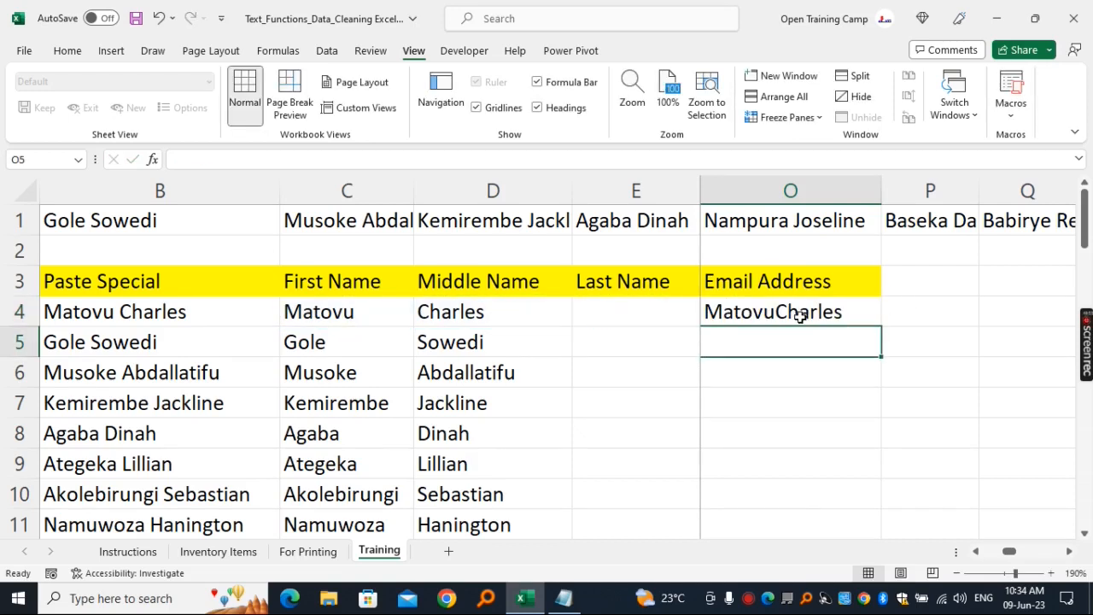
- Wrap the formula in cell O4 in the LOWER function so it reads =LOWER(CONCAT(C4:E4))
{"action": "left_click", "coordinate": [792, 316]}
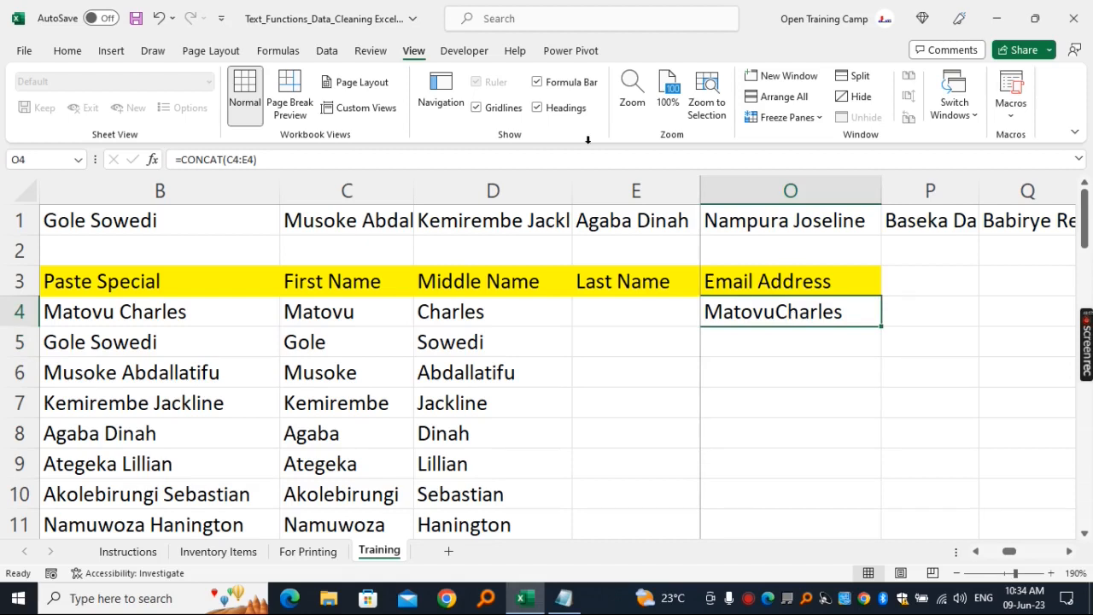
{"action": "left_click", "coordinate": [182, 161]}
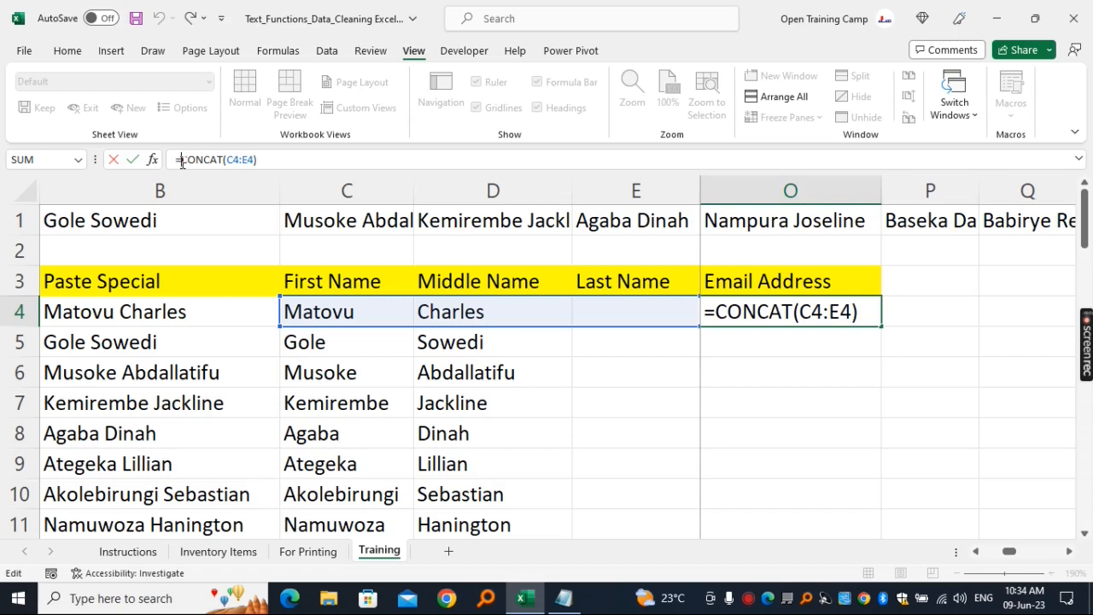
{"action": "type", "text": "lower"}
{"action": "key", "text": "Tab"}
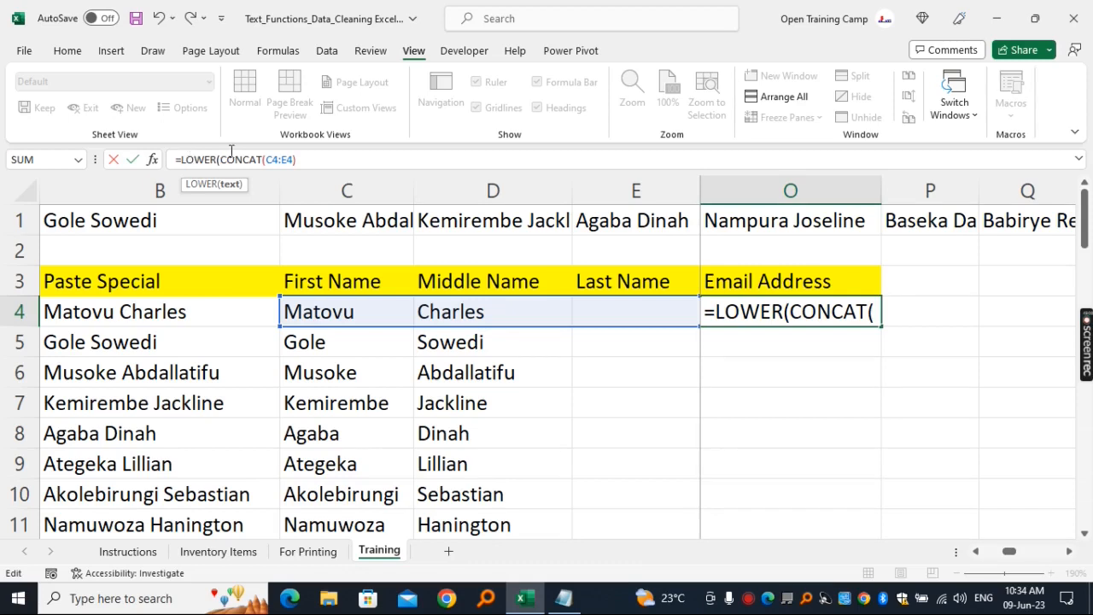
{"action": "left_click", "coordinate": [300, 159]}
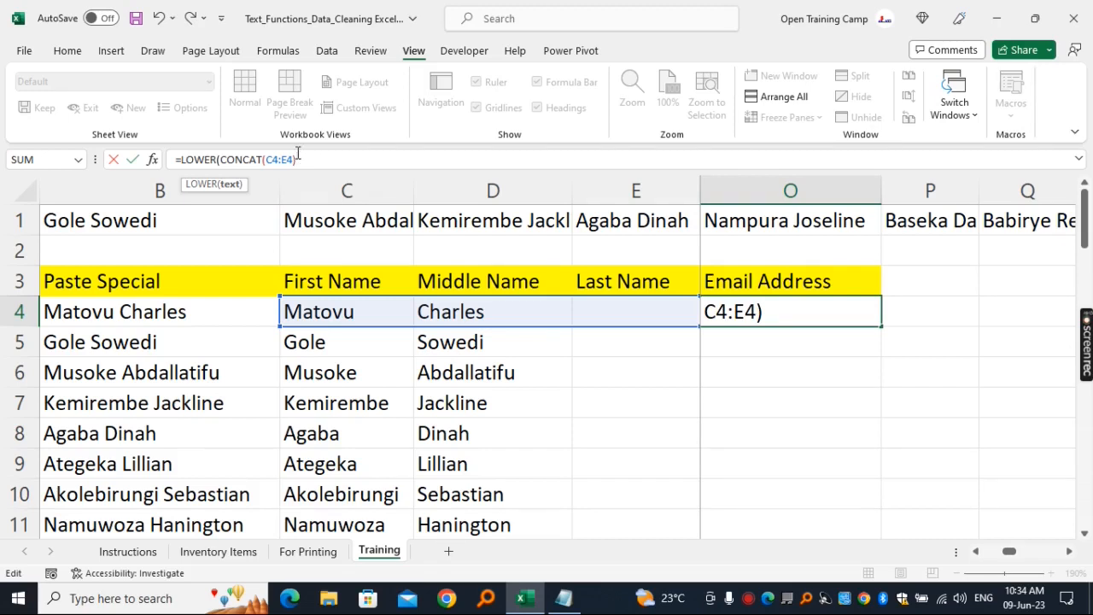
{"action": "type", "text": ")"}
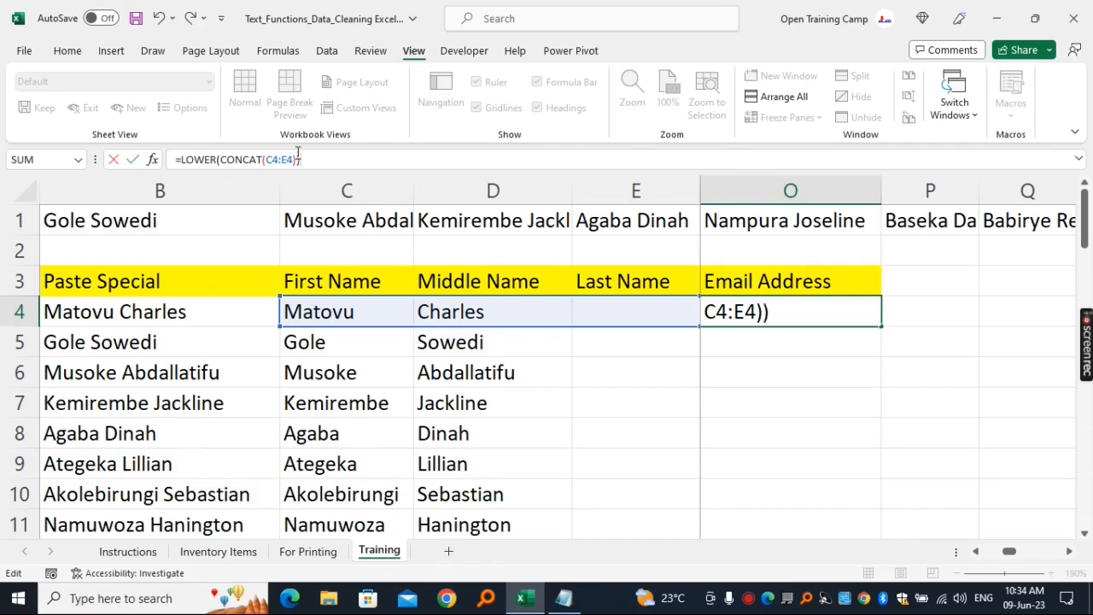
{"action": "key", "text": "Return"}
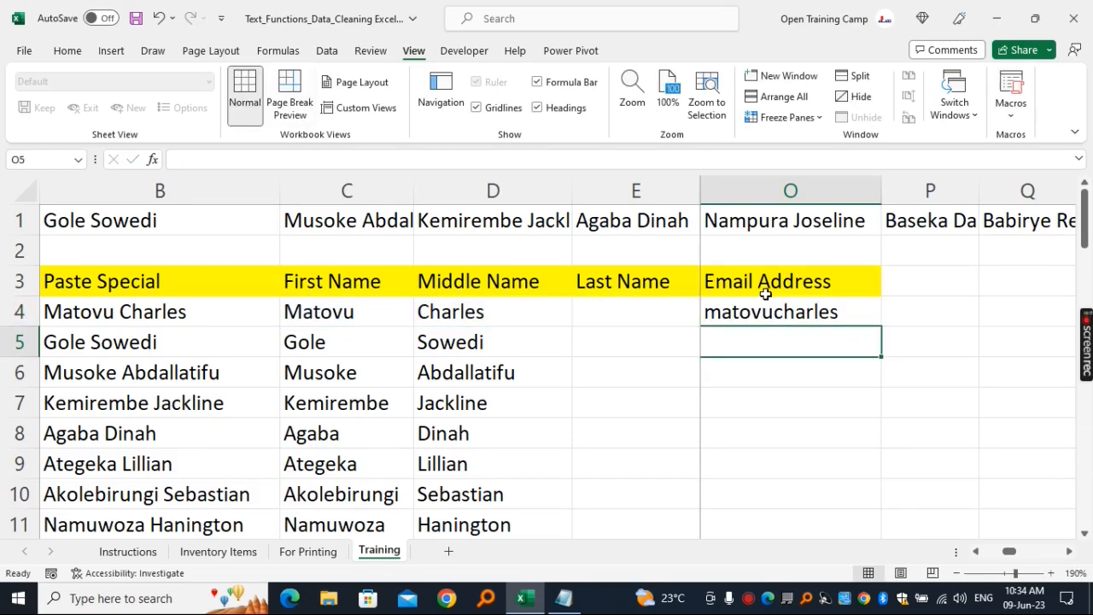
{"action": "left_click", "coordinate": [760, 315]}
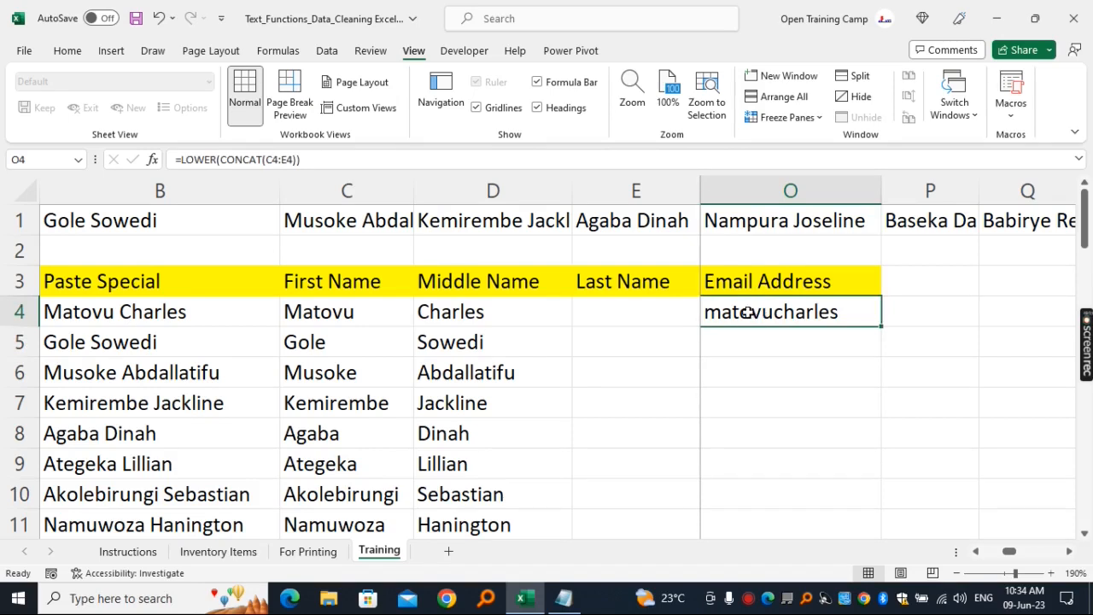
{"action": "left_click", "coordinate": [950, 311]}
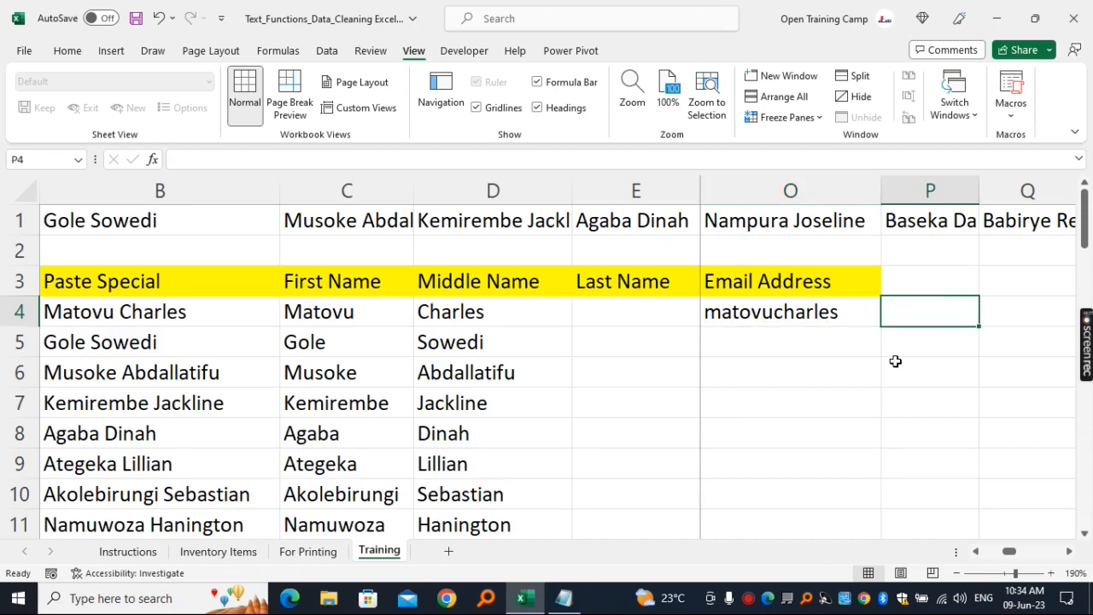
{"action": "left_click", "coordinate": [820, 315]}
{"action": "left_click", "coordinate": [927, 431]}
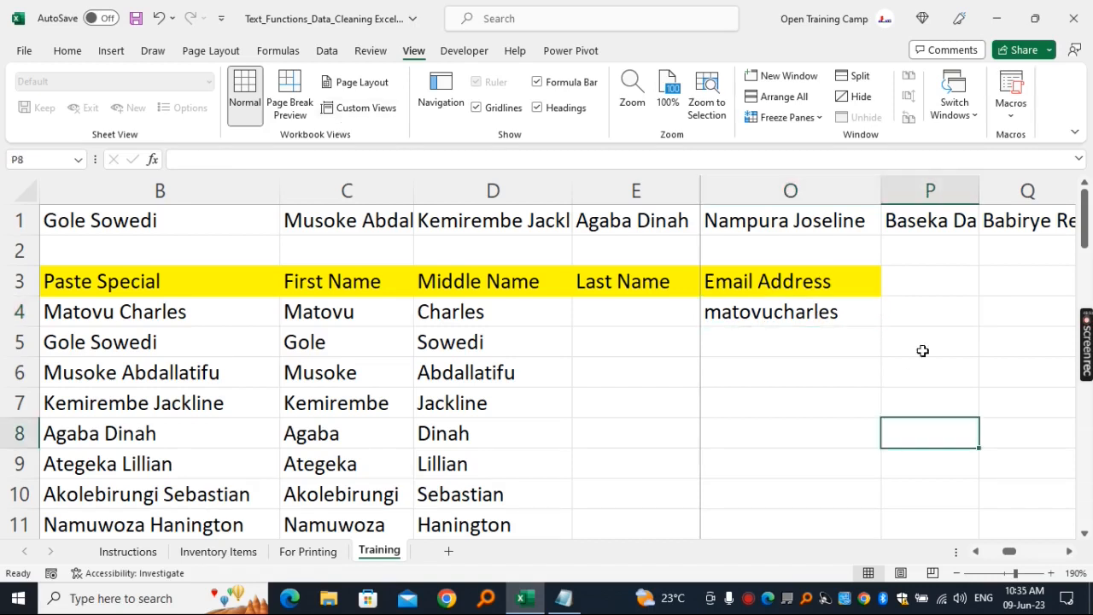
{"action": "left_click", "coordinate": [816, 313]}
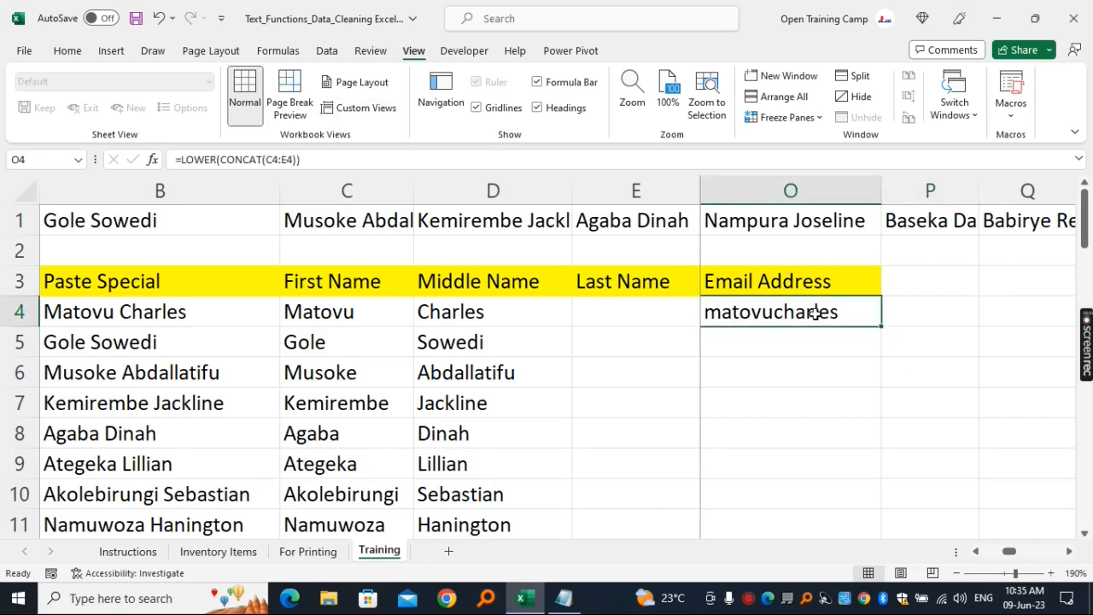
{"action": "left_click", "coordinate": [346, 163]}
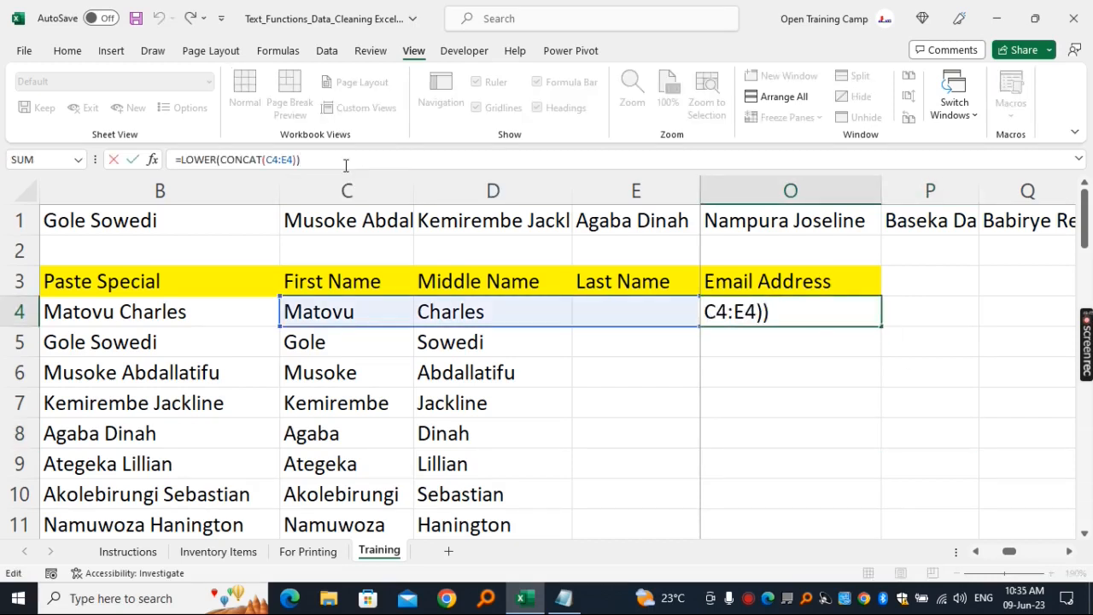
{"action": "type", "text": "& \"@open"}
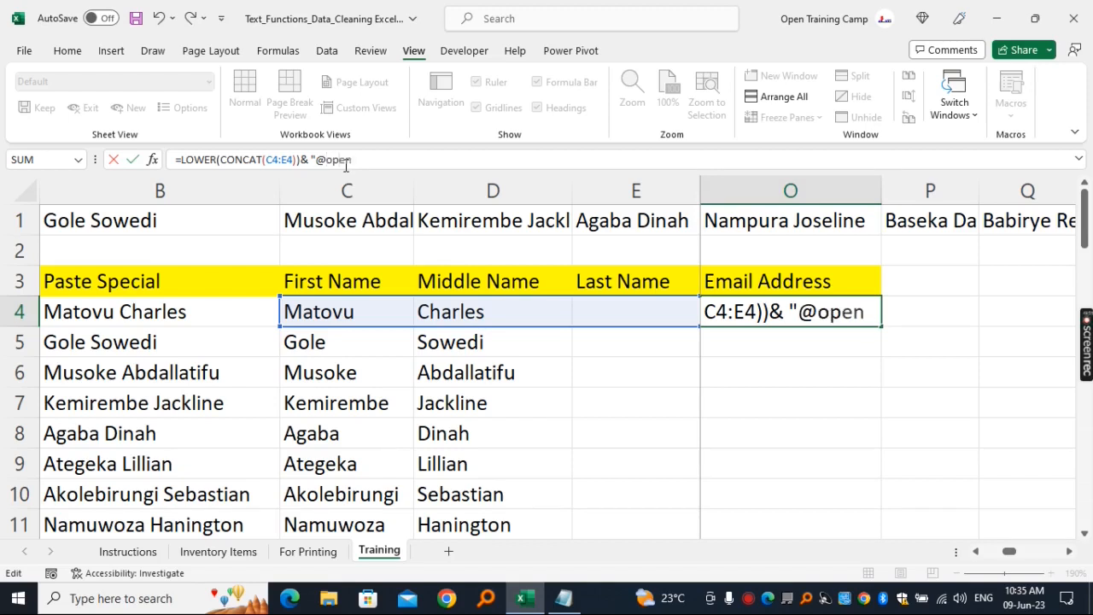
{"action": "type", "text": "trainingc"}
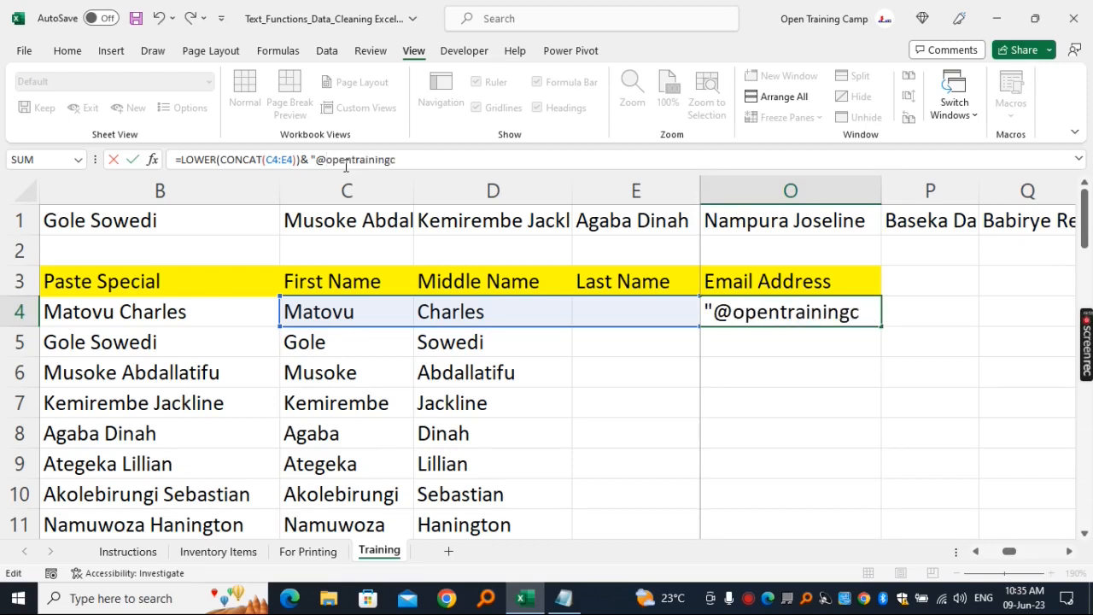
{"action": "type", "text": "amp.com"}
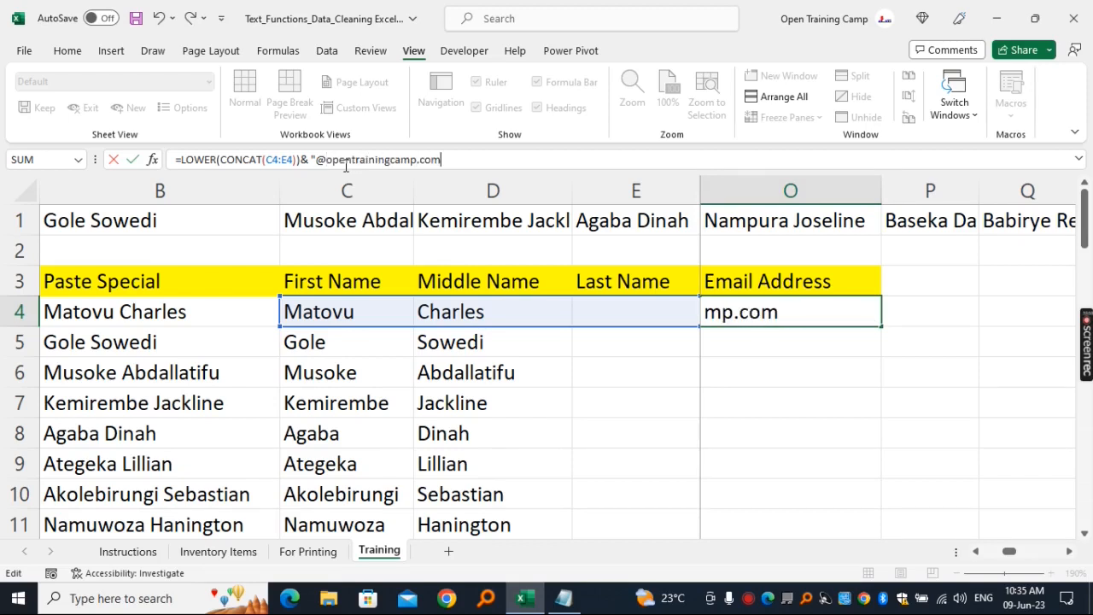
{"action": "type", "text": "\""}
{"action": "key", "text": "Return"}
- Fill the email address formula from O4 down the whole name list and widen column O to fit
{"action": "left_click", "coordinate": [771, 316]}
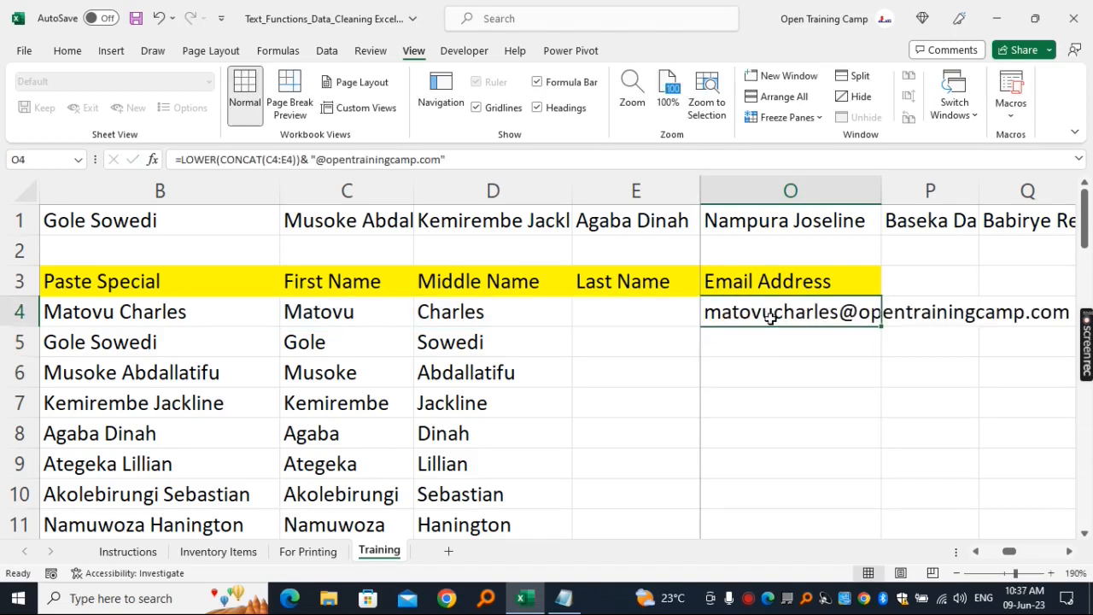
{"action": "double_click", "coordinate": [880, 325]}
{"action": "left_click", "coordinate": [745, 408]}
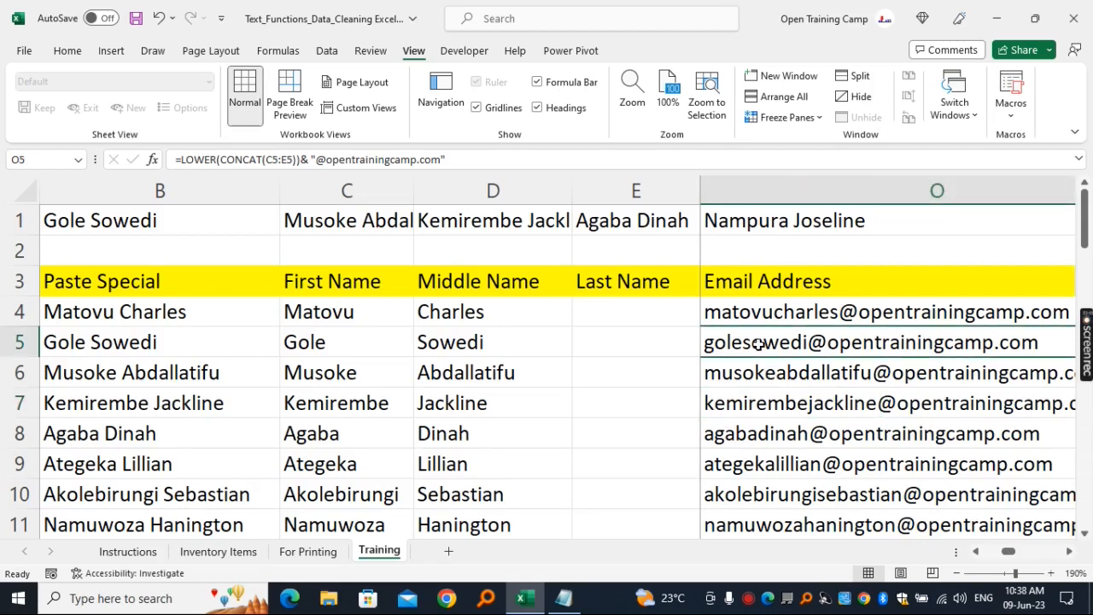
- Hide the Email Address column O
{"action": "left_click", "coordinate": [789, 189]}
{"action": "left_click", "coordinate": [796, 282]}
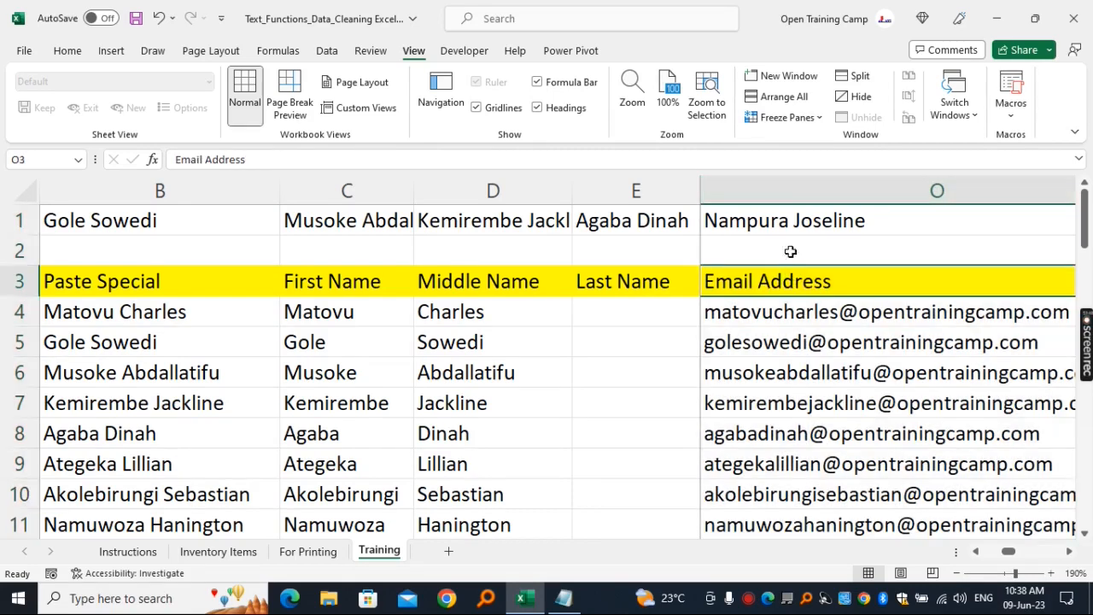
{"action": "left_click", "coordinate": [800, 188]}
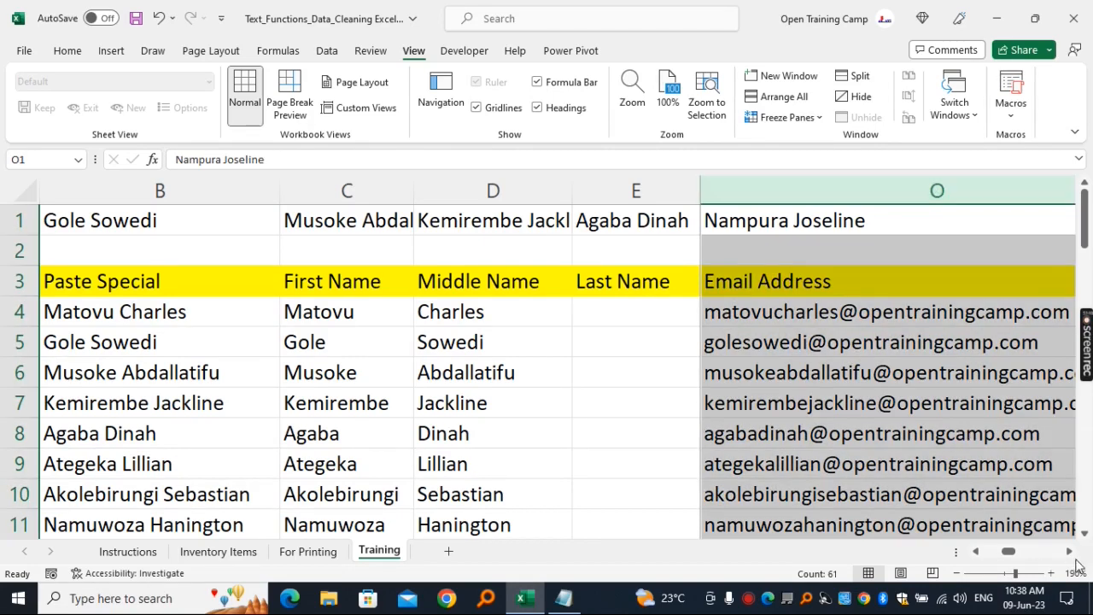
{"action": "key", "text": "ctrl+0"}
- Enter the heading Password in cell P3
{"action": "left_click", "coordinate": [752, 285]}
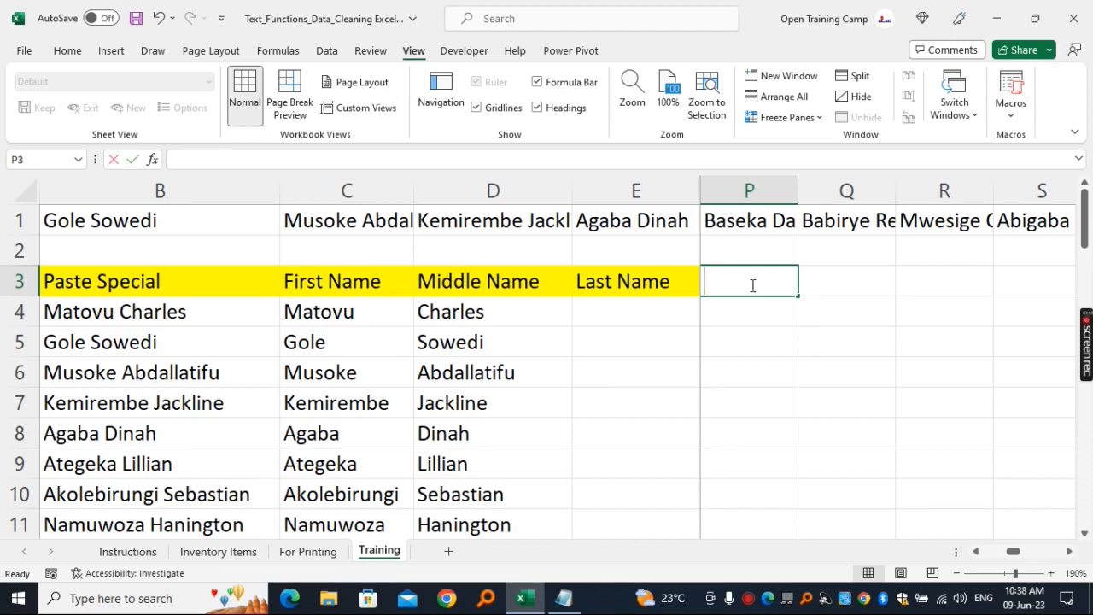
{"action": "type", "text": "Password"}
{"action": "left_click", "coordinate": [944, 373]}
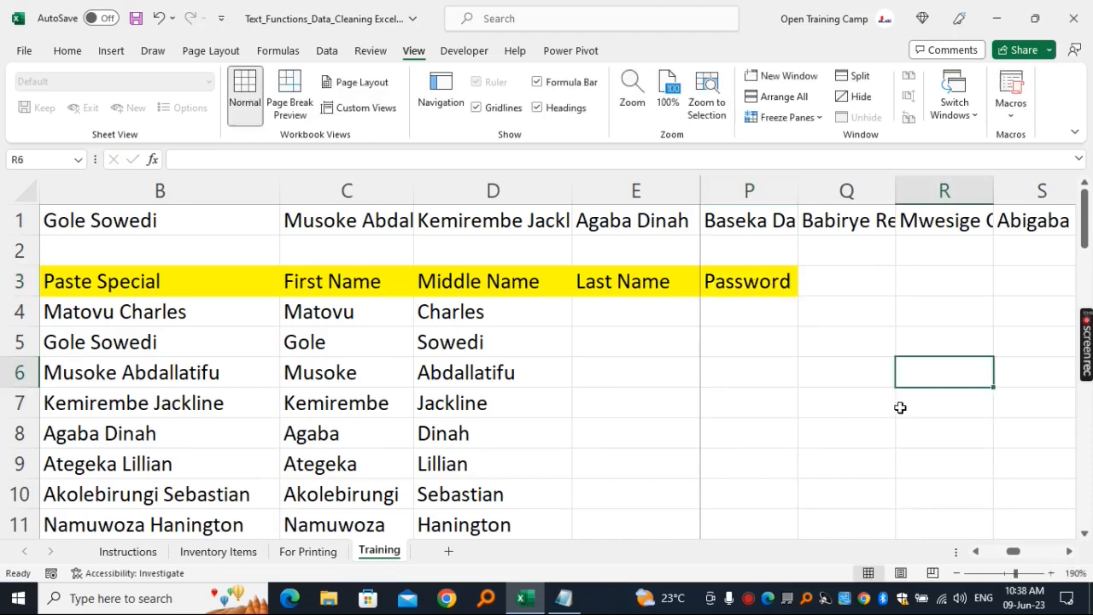
- Draft a sample password in cell P4 from letters of the first and middle names followed by an at sign and digits
{"action": "left_click_drag", "start_coordinate": [751, 281], "coordinate": [756, 391]}
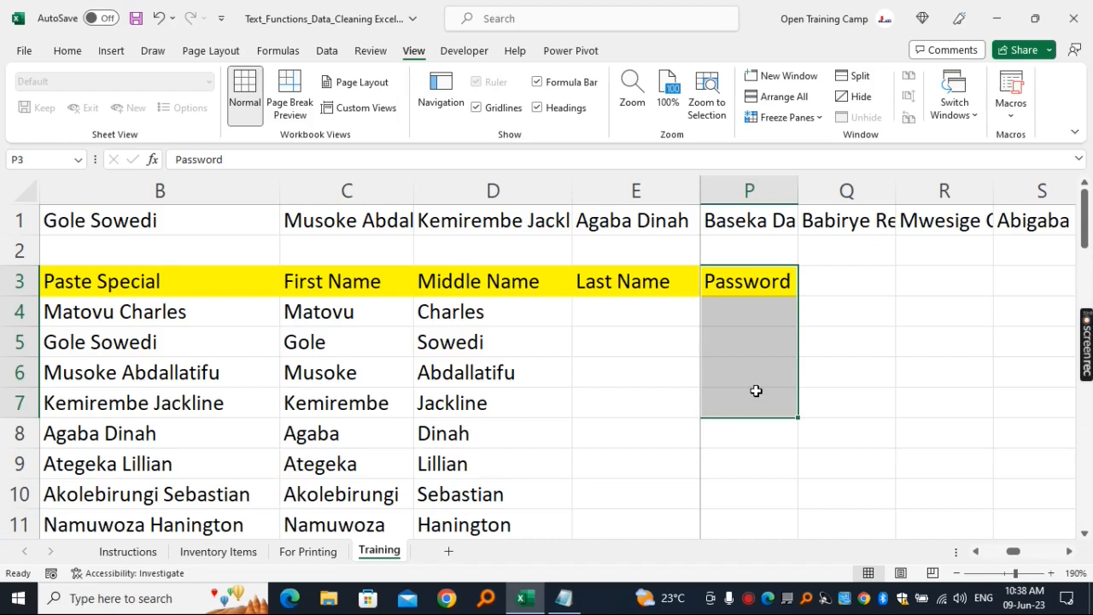
{"action": "left_click", "coordinate": [761, 312]}
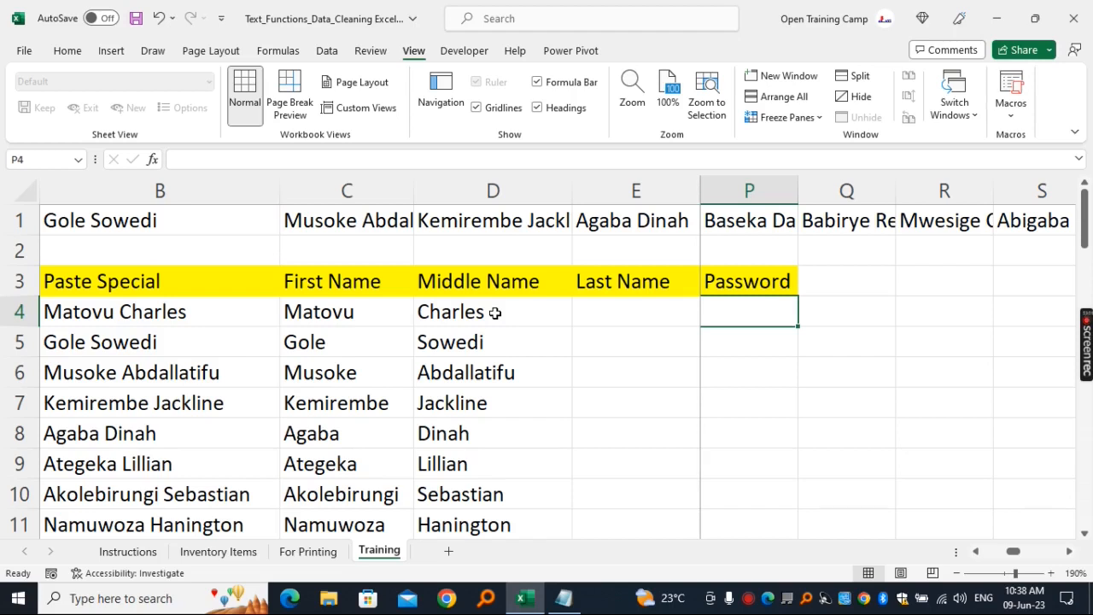
{"action": "left_click", "coordinate": [914, 393]}
{"action": "left_click_drag", "start_coordinate": [410, 313], "coordinate": [492, 318]}
{"action": "left_click", "coordinate": [736, 319]}
{"action": "type", "text": "M"}
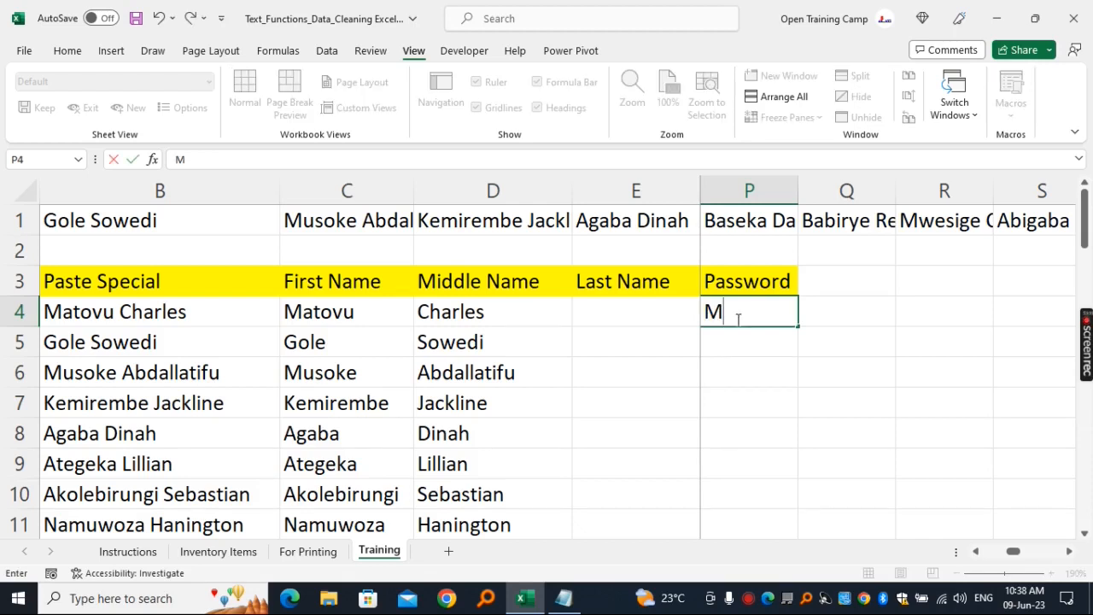
{"action": "type", "text": "aes"}
{"action": "left_click_drag", "start_coordinate": [733, 314], "coordinate": [703, 311]}
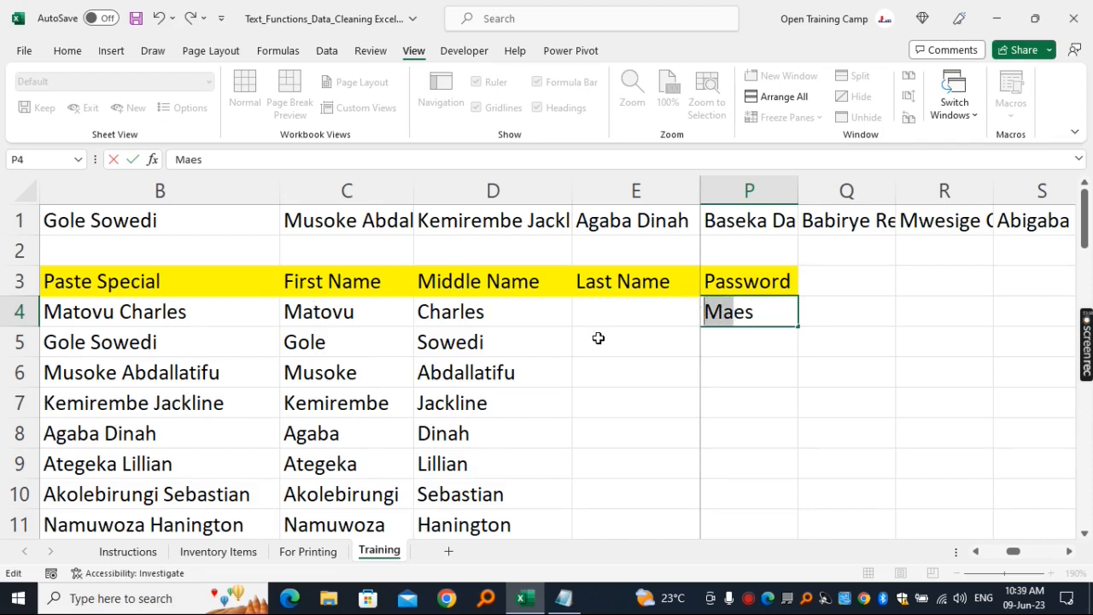
{"action": "left_click_drag", "start_coordinate": [757, 313], "coordinate": [740, 316]}
{"action": "left_click", "coordinate": [740, 317]}
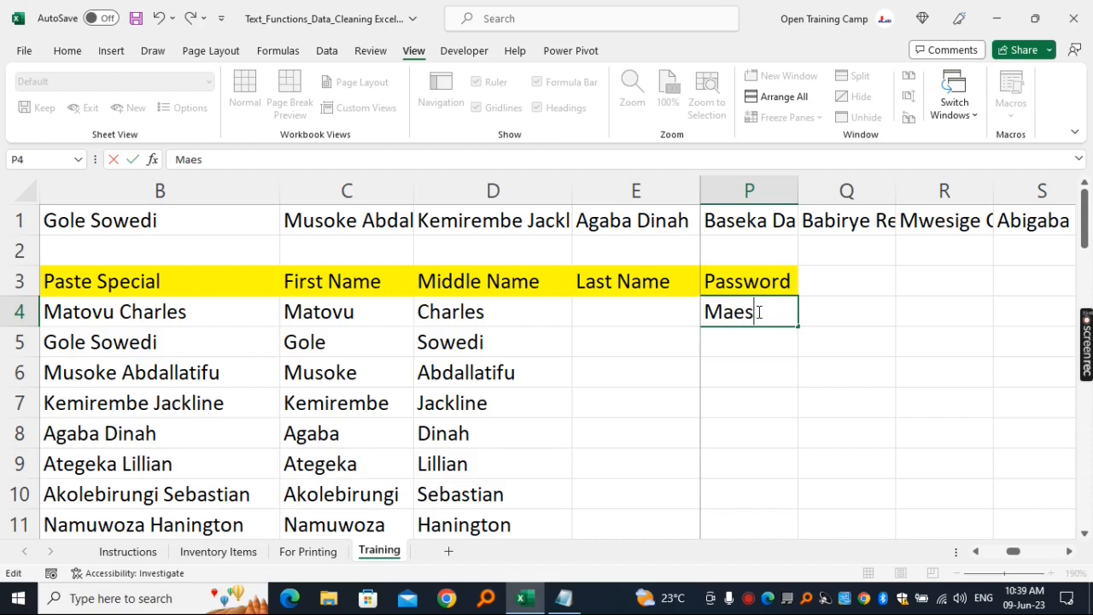
{"action": "type", "text": "@1234"}
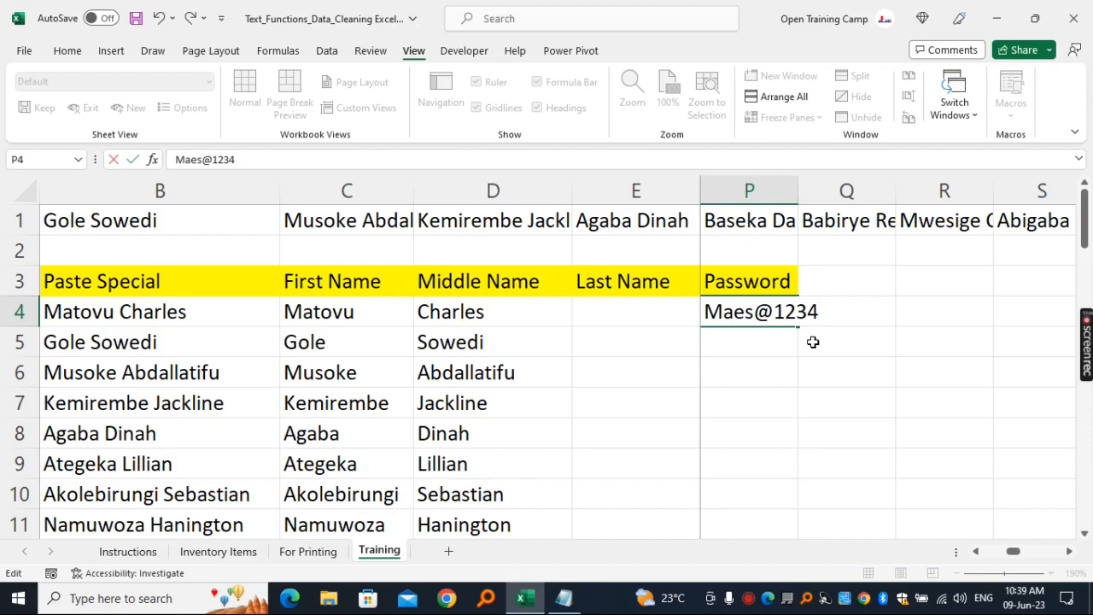
- Replace the sample password in P4 with =LEFT(C4,2) to extract the first two letters of the first name
{"action": "key", "text": "BackSpace"}
{"action": "key", "text": "BackSpace"}
{"action": "key", "text": "BackSpace"}
{"action": "key", "text": "BackSpace"}
{"action": "key", "text": "BackSpace"}
{"action": "key", "text": "BackSpace"}
{"action": "key", "text": "BackSpace"}
{"action": "key", "text": "BackSpace"}
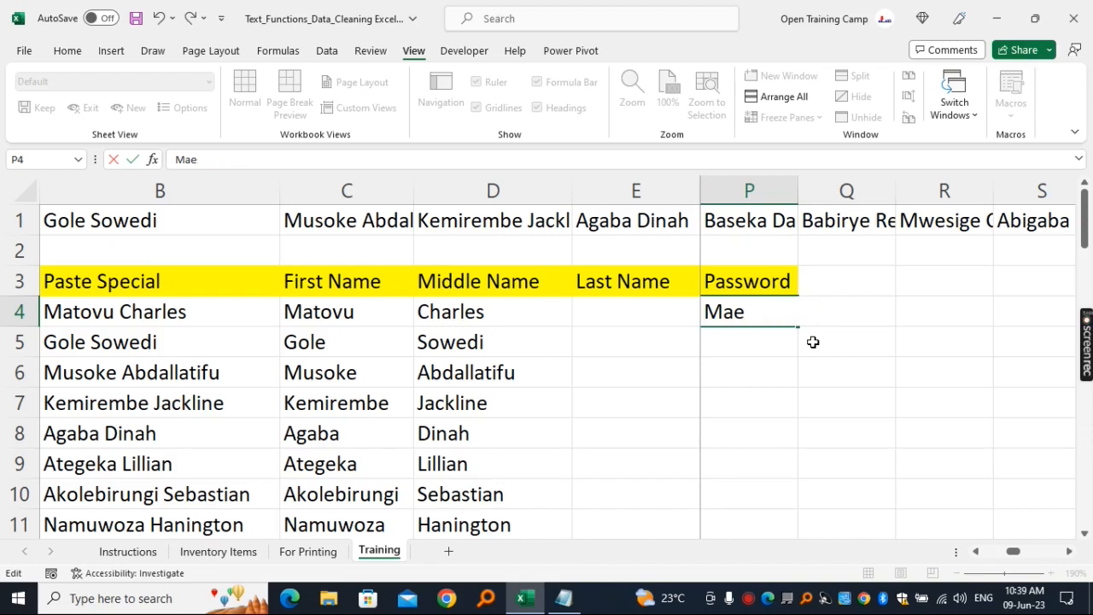
{"action": "key", "text": "BackSpace"}
{"action": "type", "text": "="}
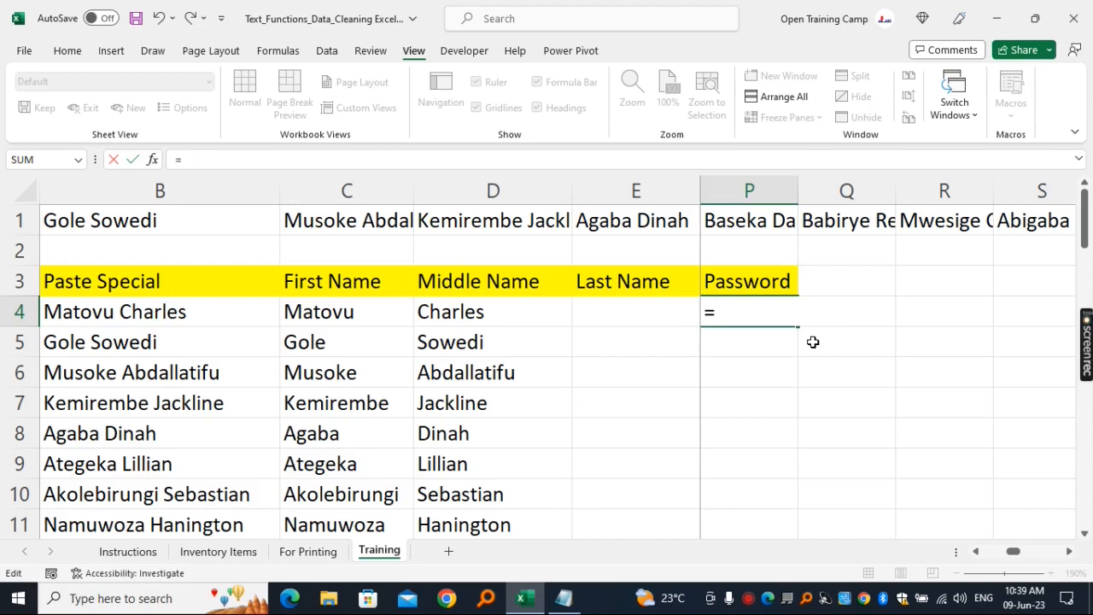
{"action": "type", "text": "left"}
{"action": "key", "text": "Tab"}
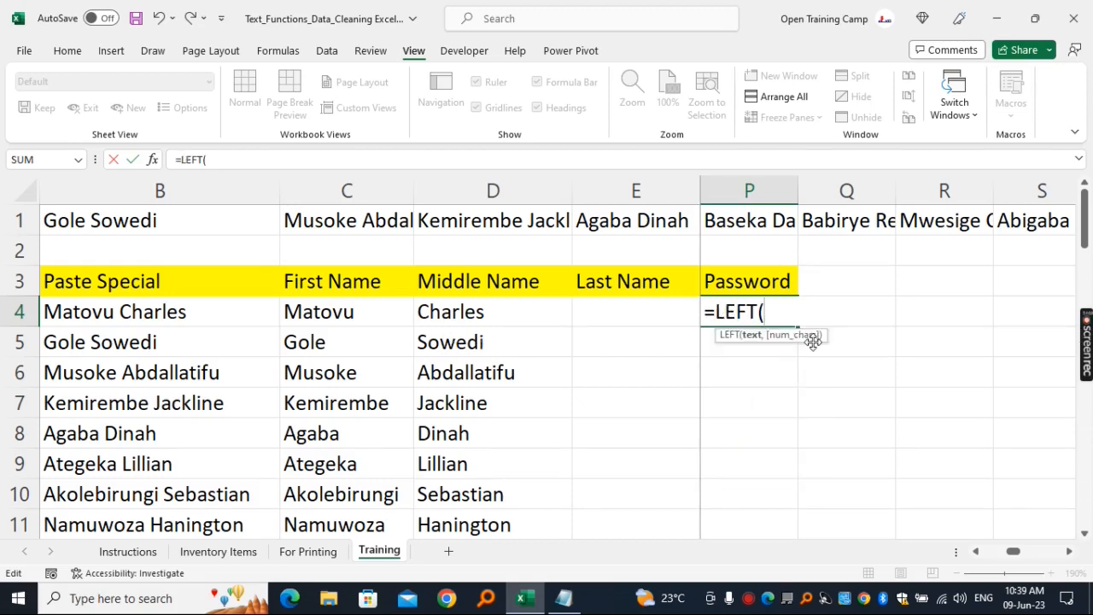
{"action": "left_click", "coordinate": [324, 314]}
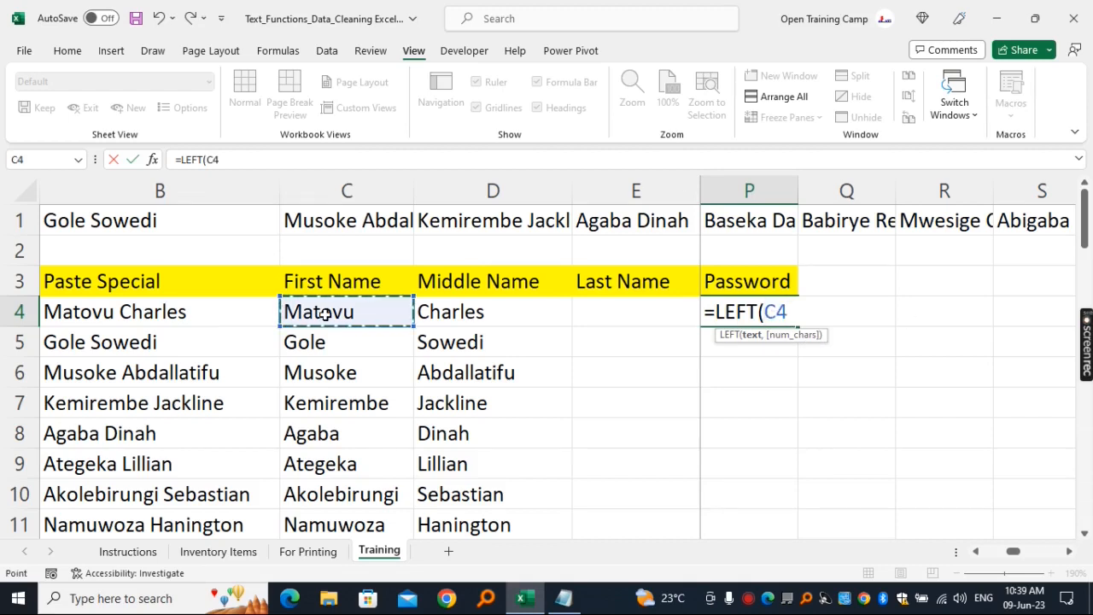
{"action": "type", "text": ",2"}
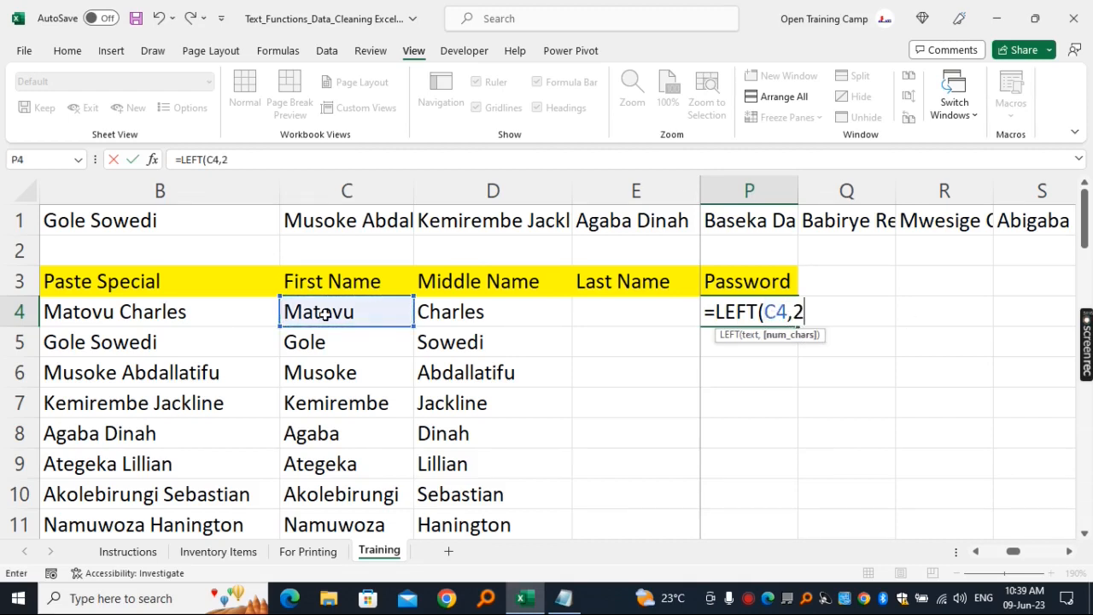
{"action": "type", "text": ")"}
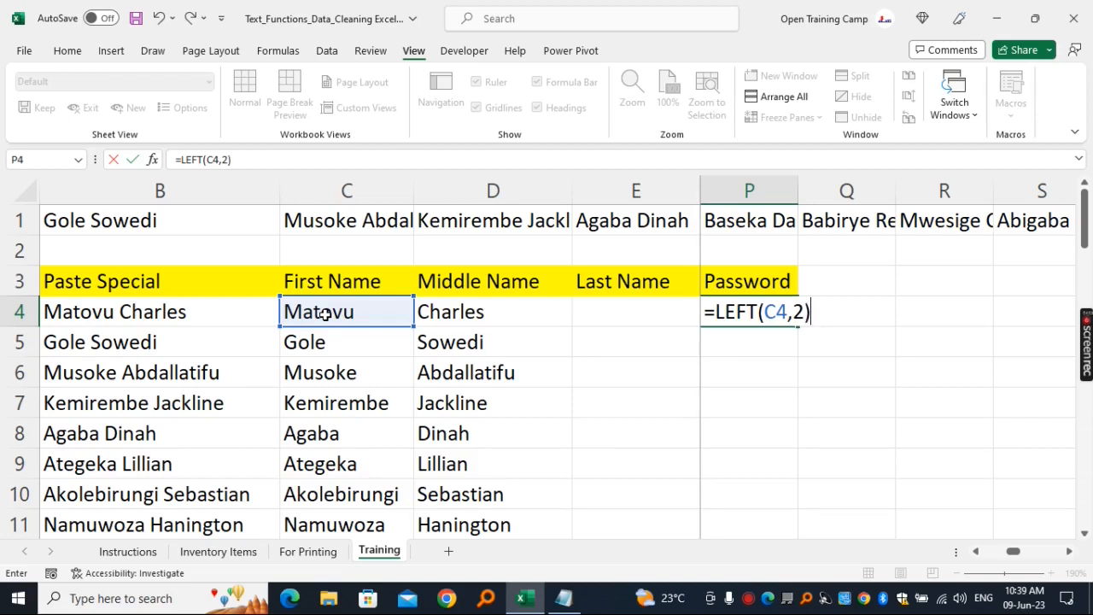
{"action": "key", "text": "Return"}
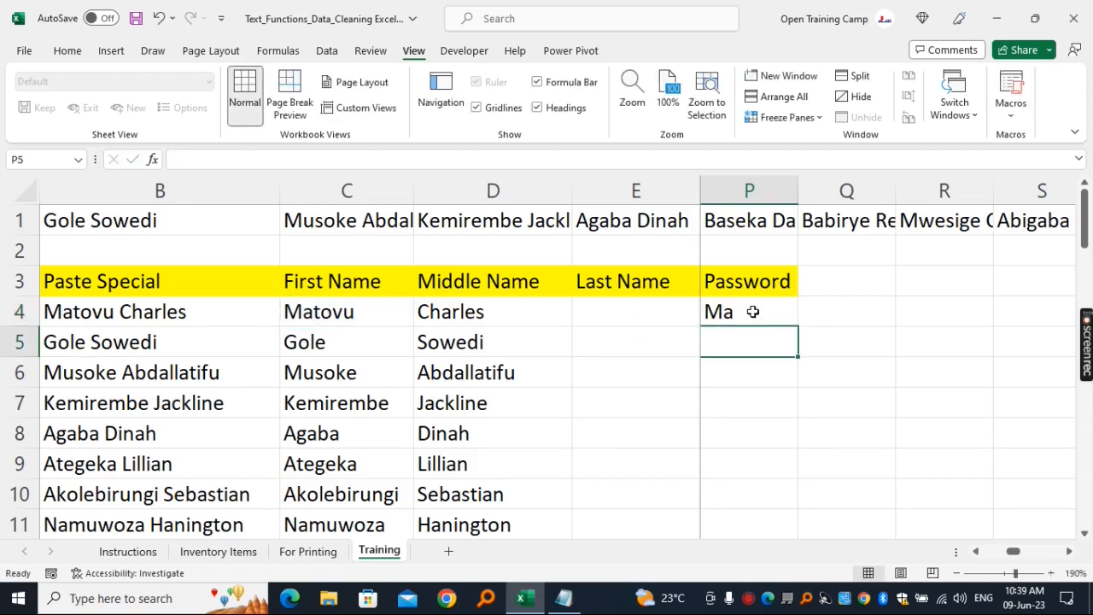
- Wrap the LEFT formula in P4 in a CONCAT function as its first text argument
{"action": "left_click", "coordinate": [758, 313]}
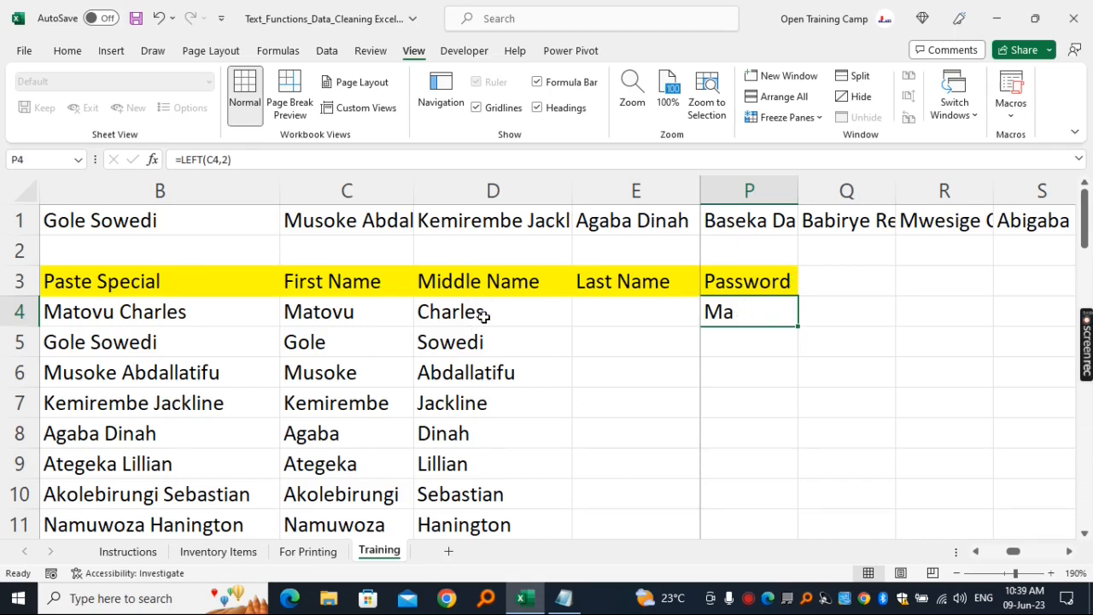
{"action": "left_click", "coordinate": [185, 161]}
{"action": "type", "text": "concat"}
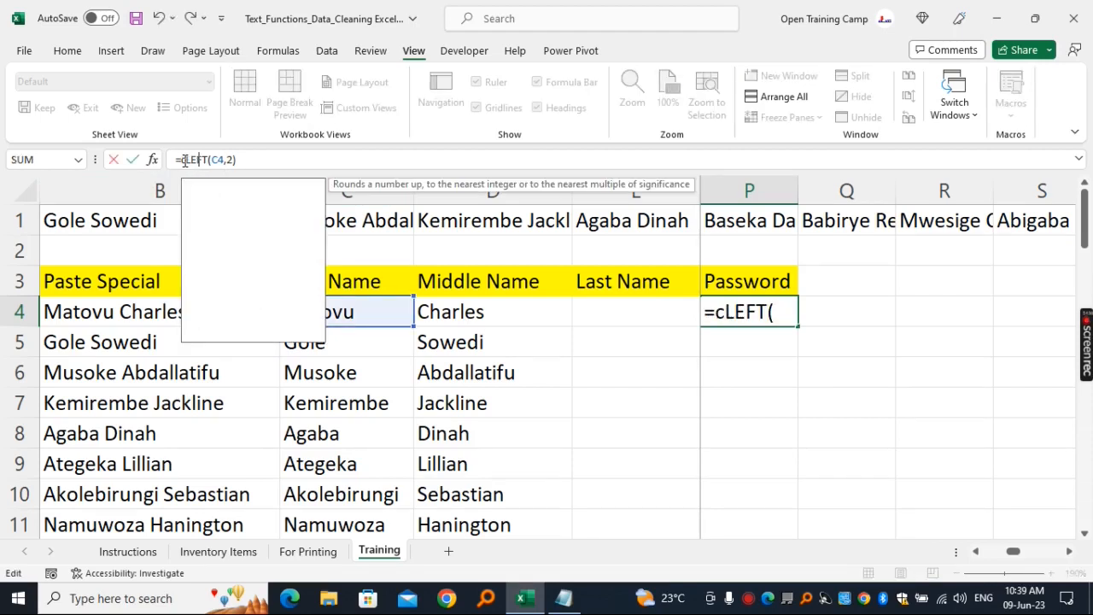
{"action": "key", "text": "Tab"}
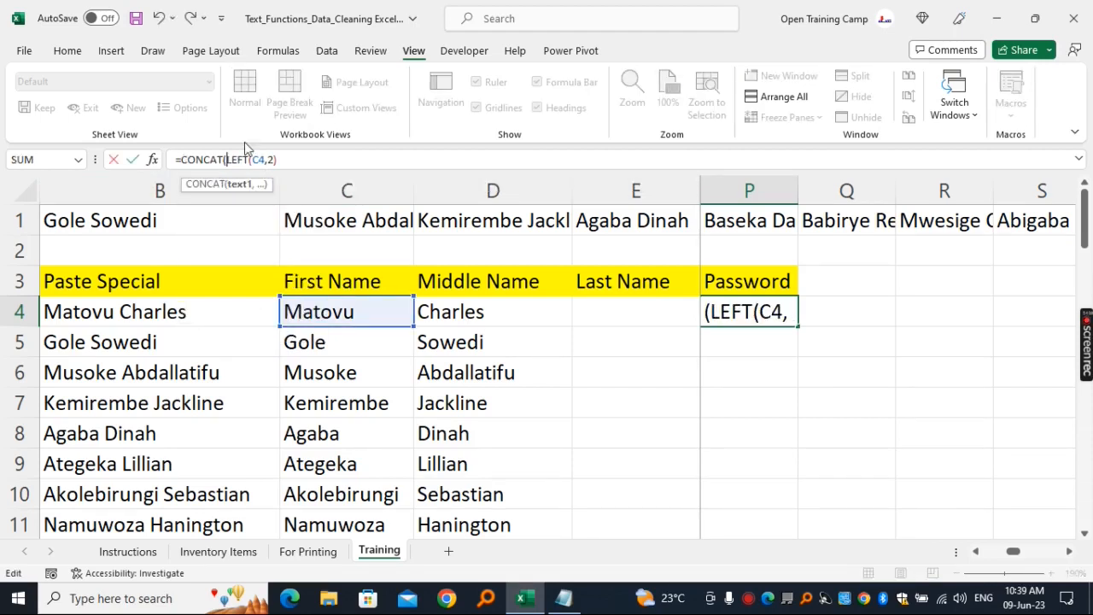
{"action": "left_click", "coordinate": [282, 158]}
{"action": "left_click_drag", "start_coordinate": [275, 159], "coordinate": [227, 160]}
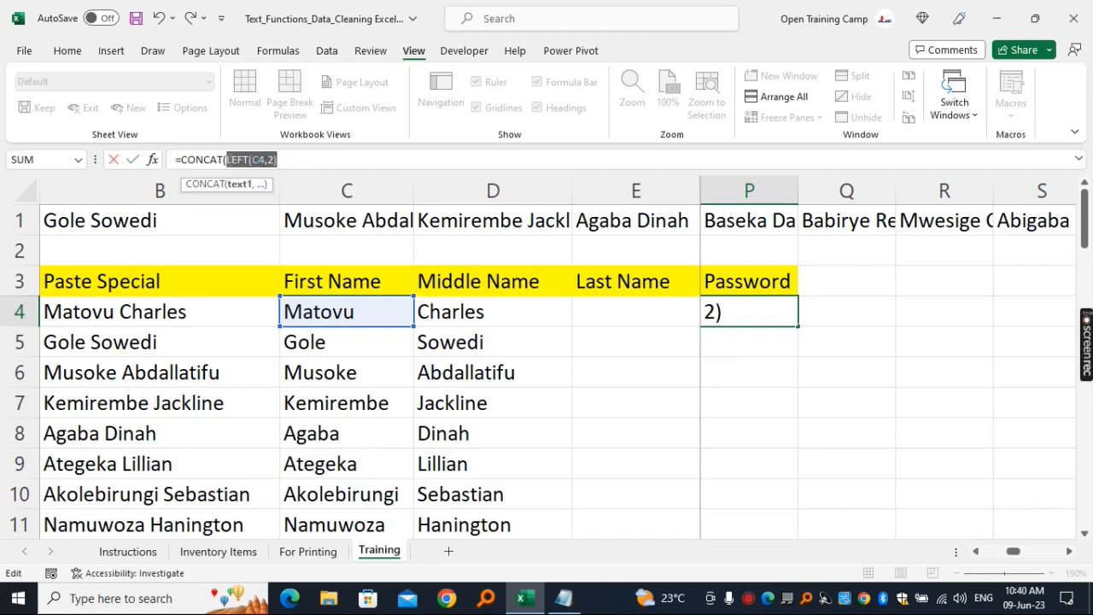
{"action": "left_click", "coordinate": [311, 157]}
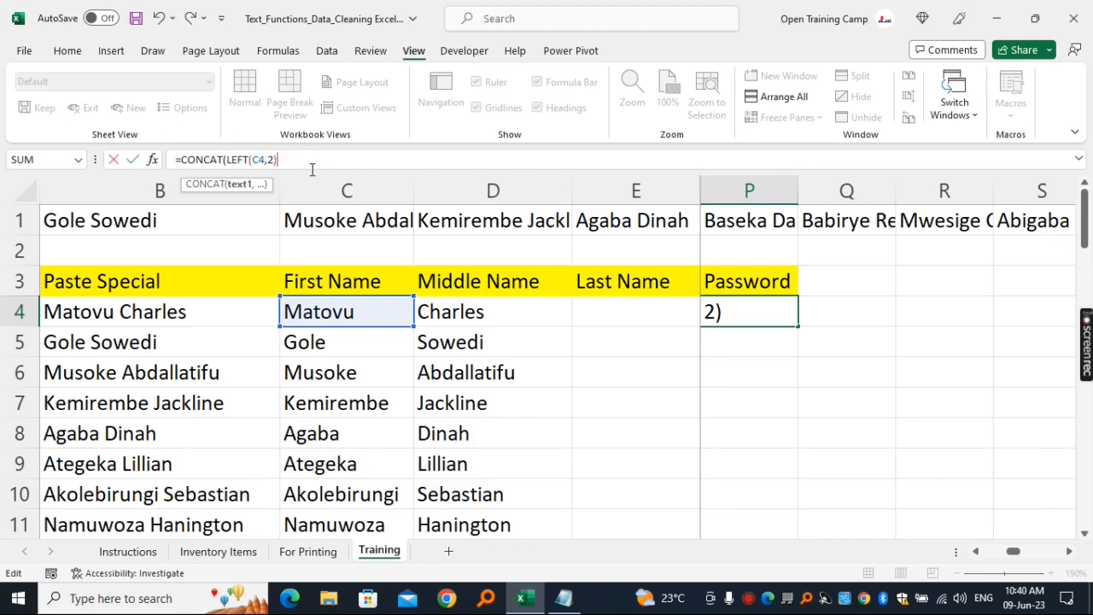
- Add RIGHT(D4,2) as the second CONCAT argument in P4 to join the last two letters of the middle name
{"action": "type", "text": ","}
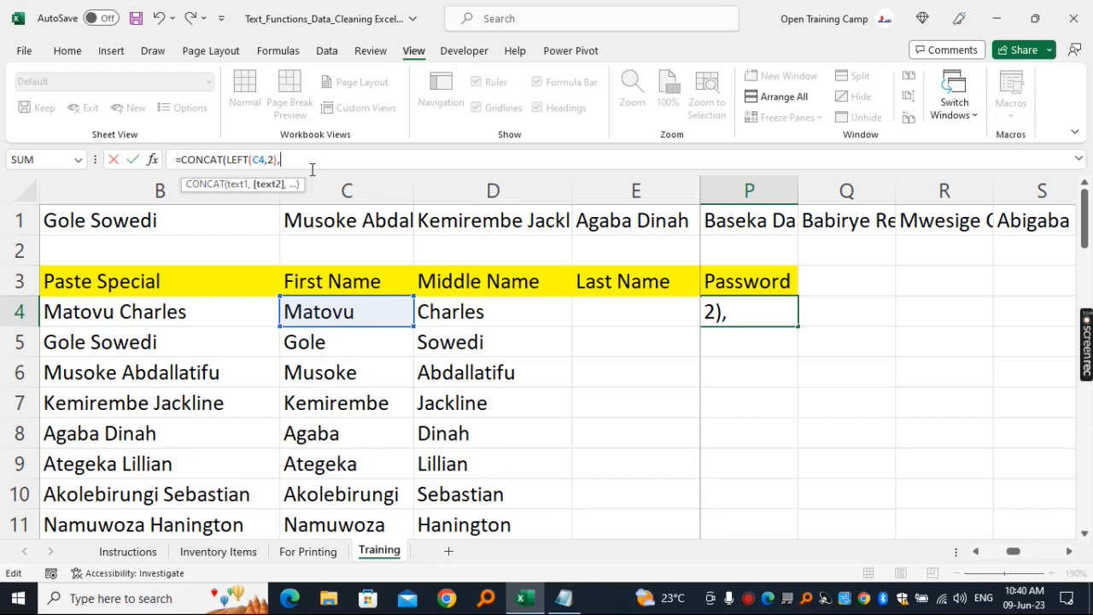
{"action": "type", "text": "right"}
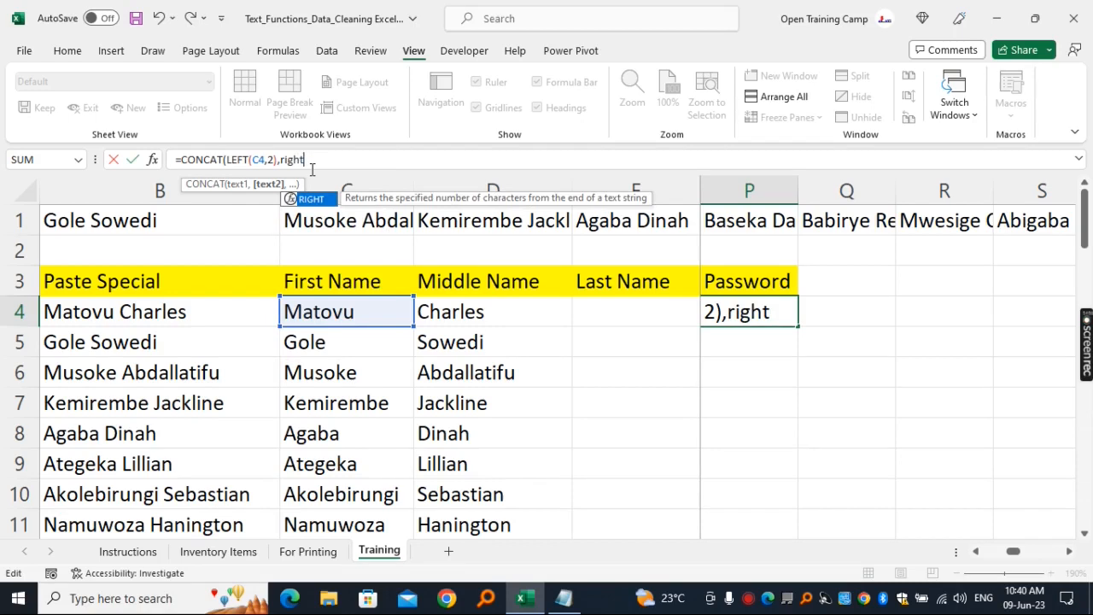
{"action": "key", "text": "Tab"}
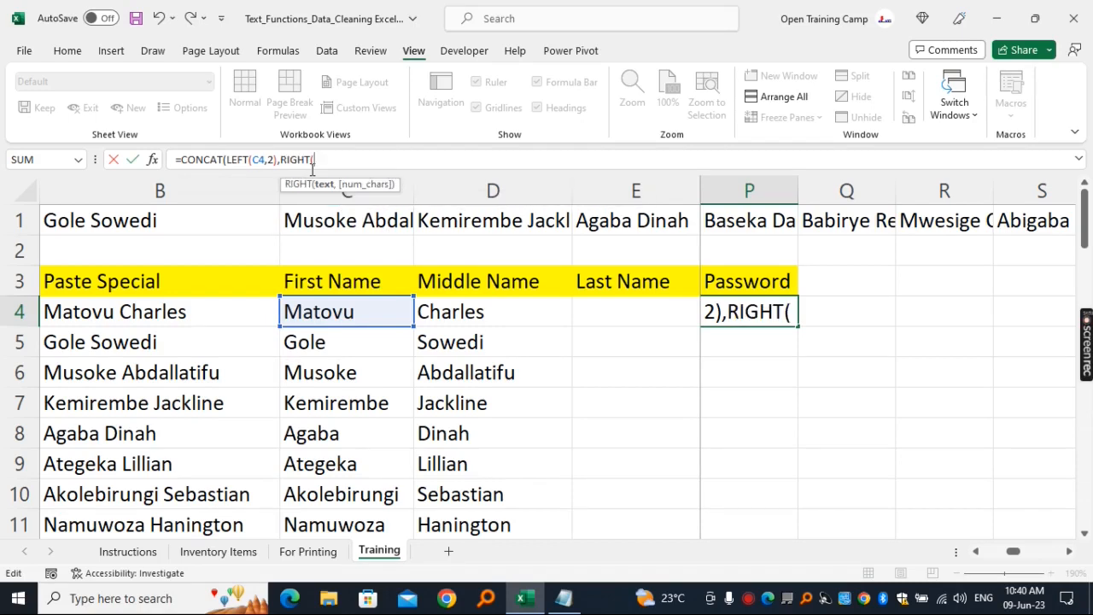
{"action": "left_click", "coordinate": [493, 312]}
{"action": "type", "text": ","}
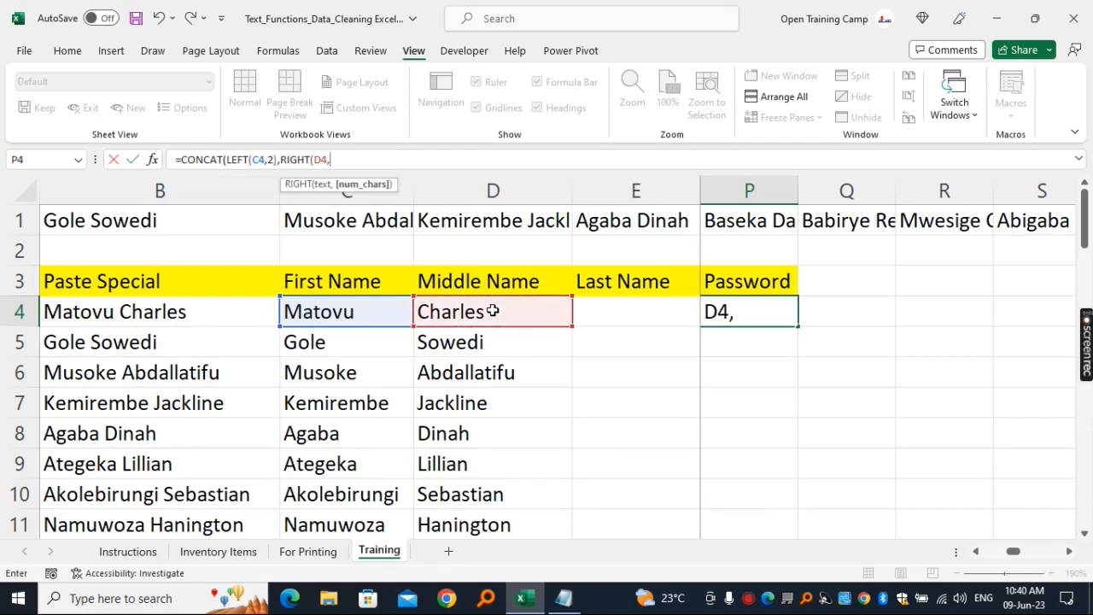
{"action": "type", "text": "2)"}
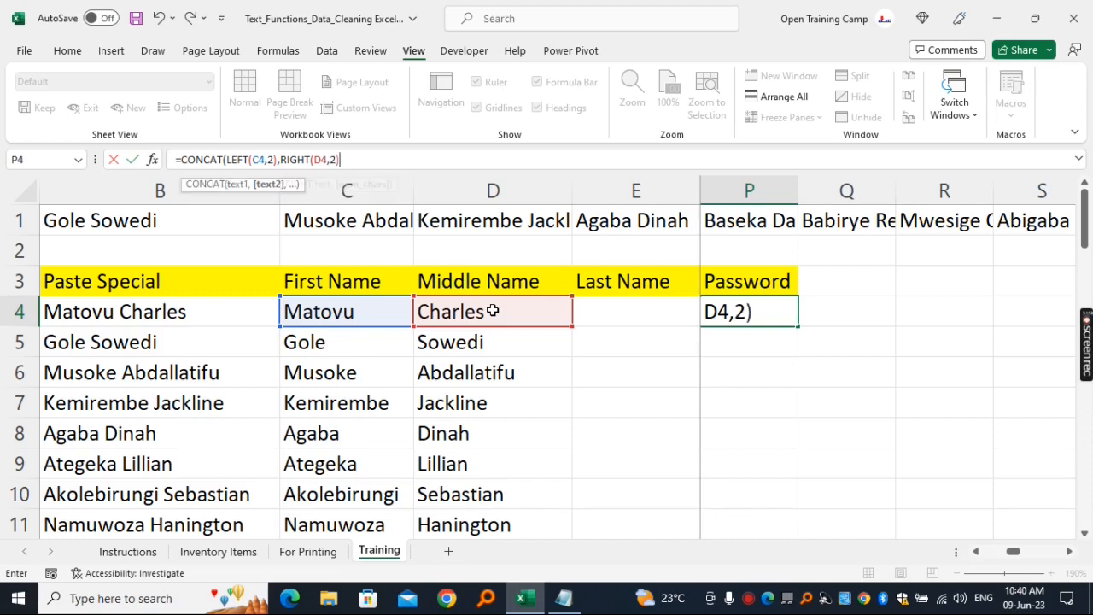
{"action": "type", "text": ")"}
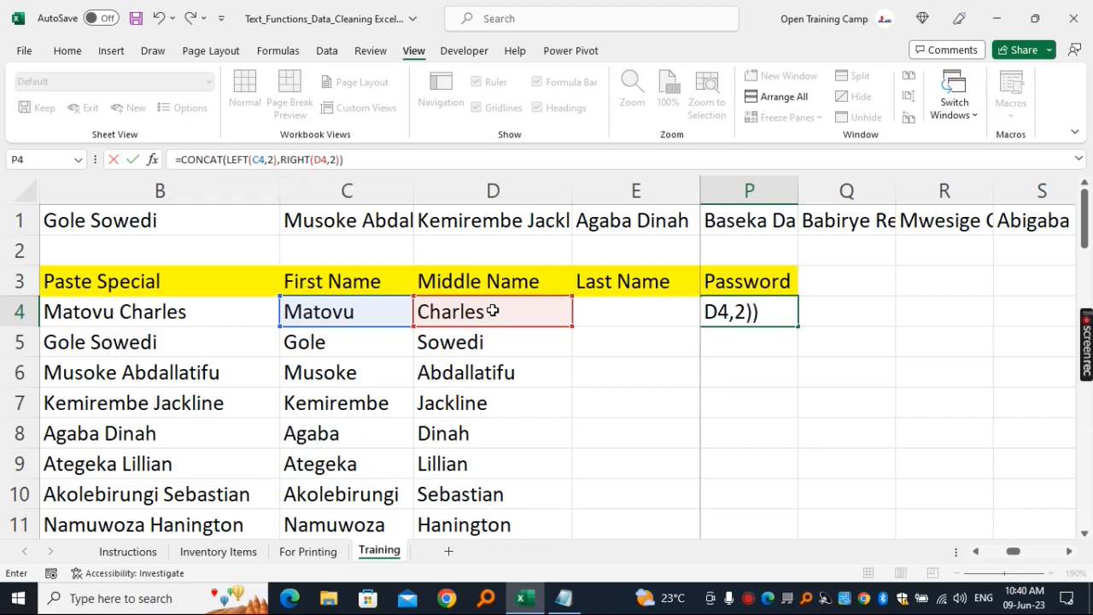
{"action": "key", "text": "Return"}
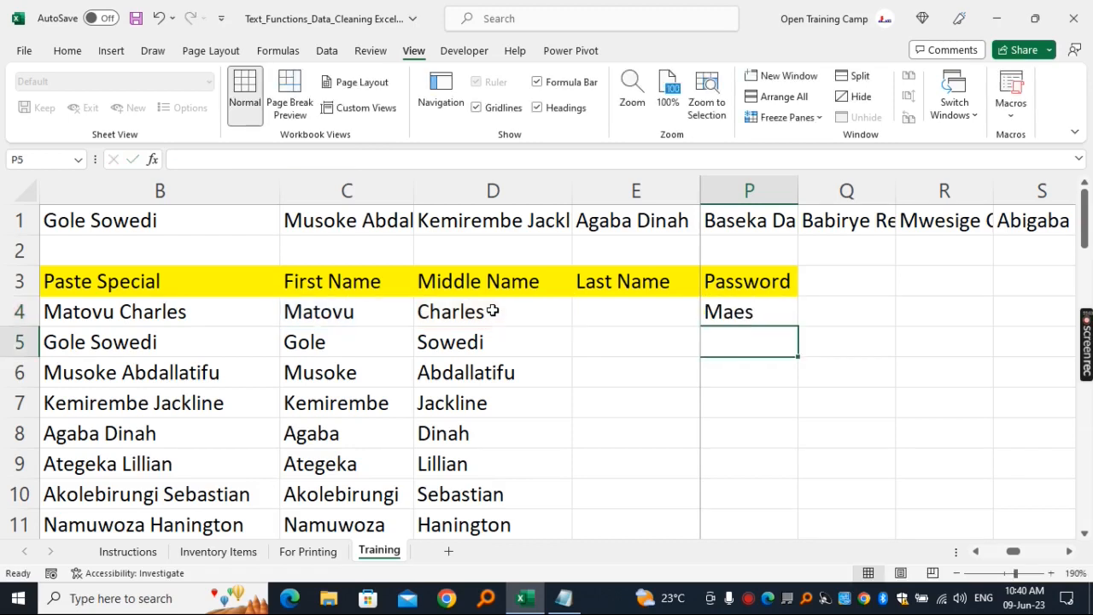
- Append the fixed password suffix of an at sign and digits to the P4 formula and fill it down the whole name list
{"action": "left_click", "coordinate": [748, 312]}
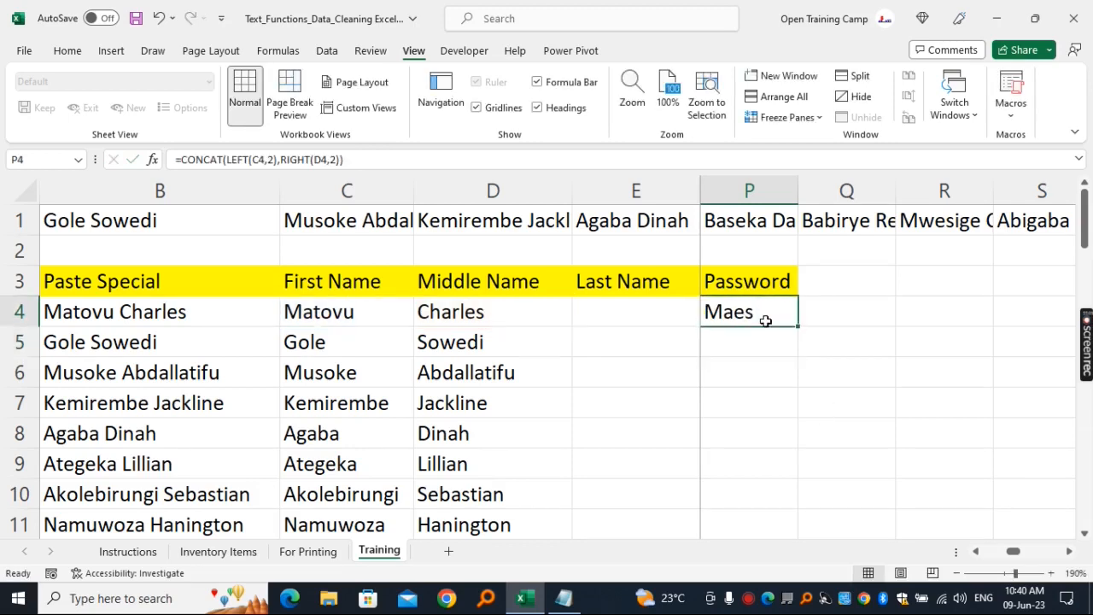
{"action": "left_click", "coordinate": [772, 310]}
{"action": "left_click", "coordinate": [393, 159]}
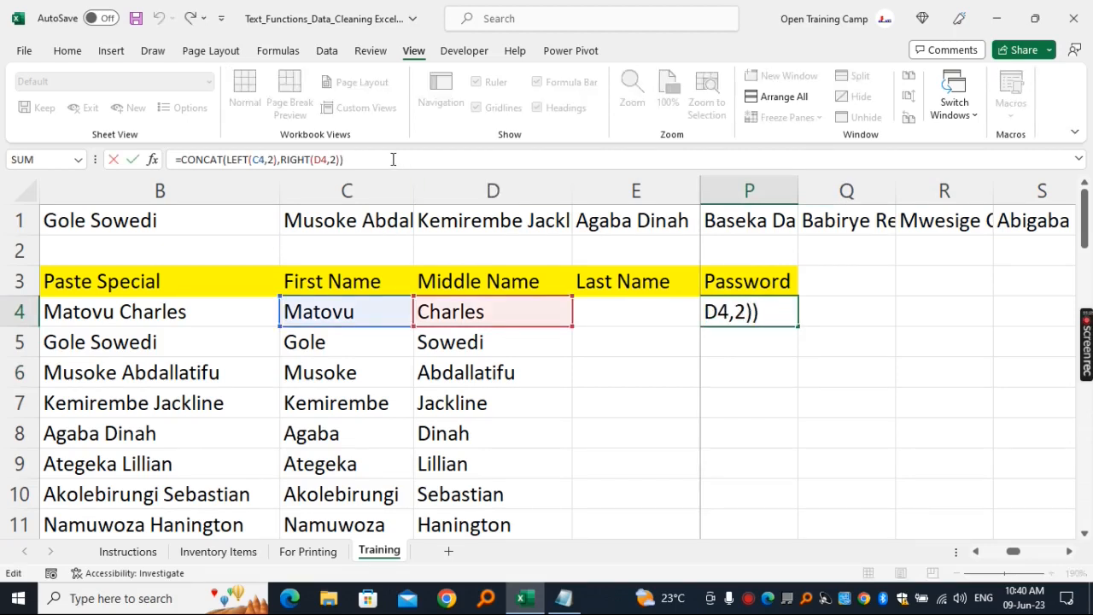
{"action": "type", "text": "&"}
{"action": "type", "text": "\"@"}
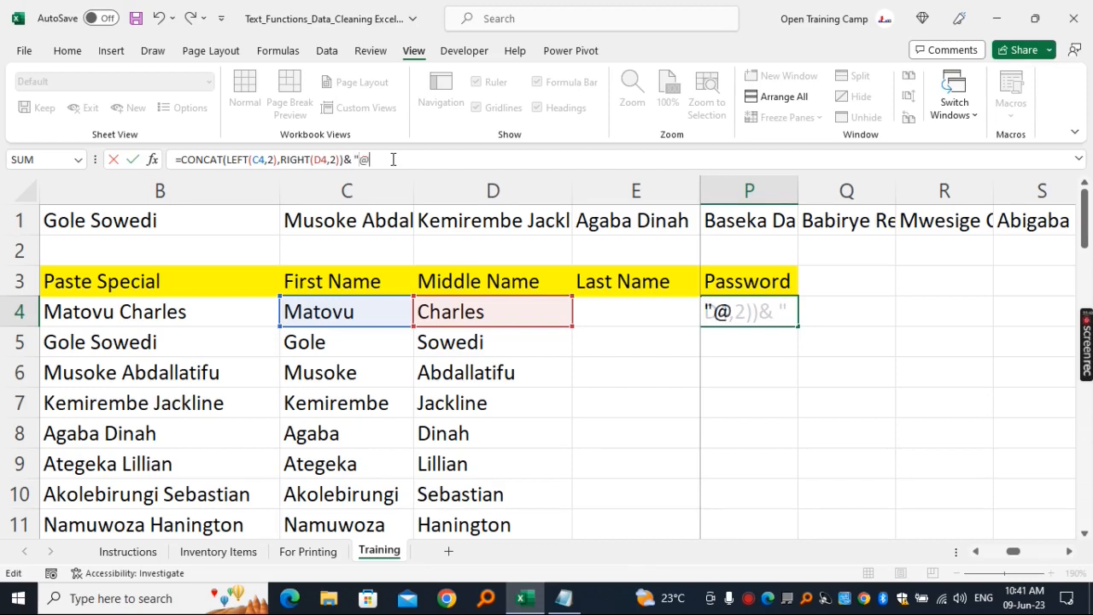
{"action": "type", "text": "1234\""}
{"action": "key", "text": "Return"}
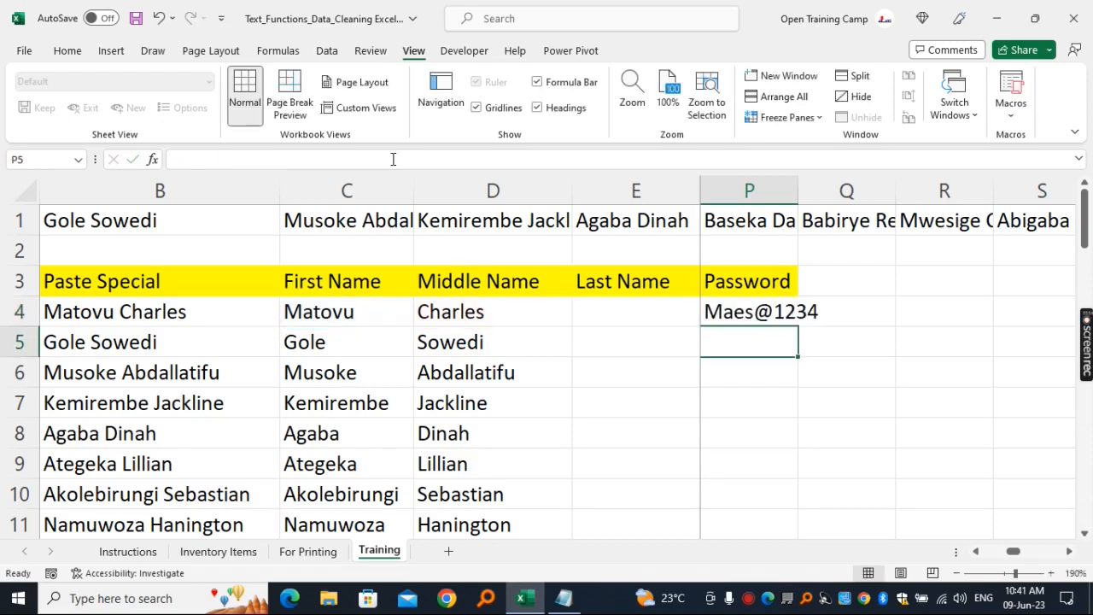
{"action": "left_click", "coordinate": [736, 312]}
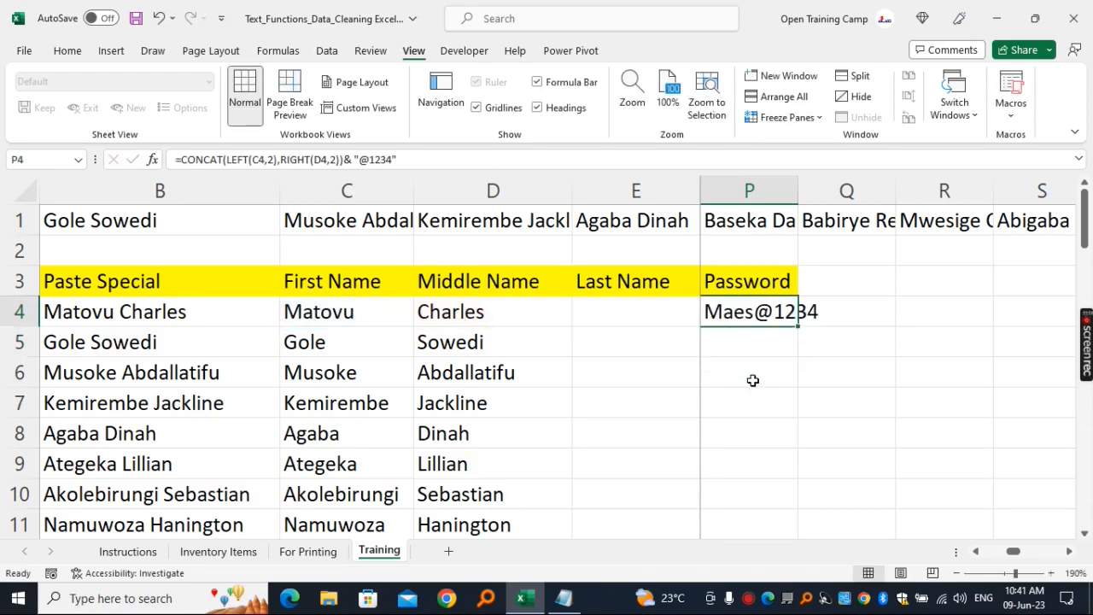
{"action": "double_click", "coordinate": [799, 328]}
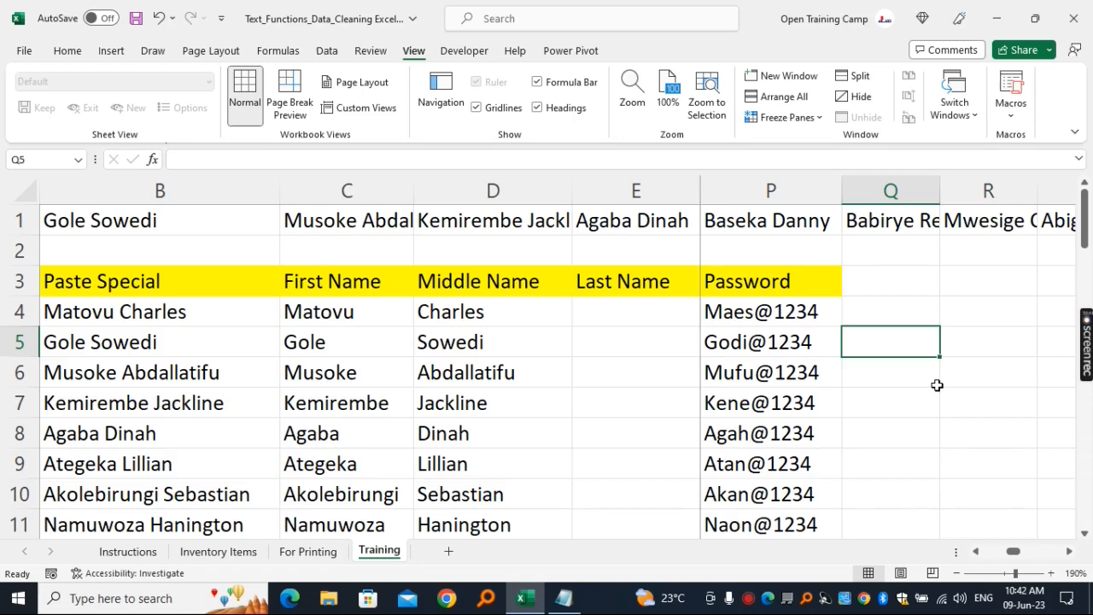
- Enter the heading Search in cell Q3
{"action": "left_click", "coordinate": [873, 280]}
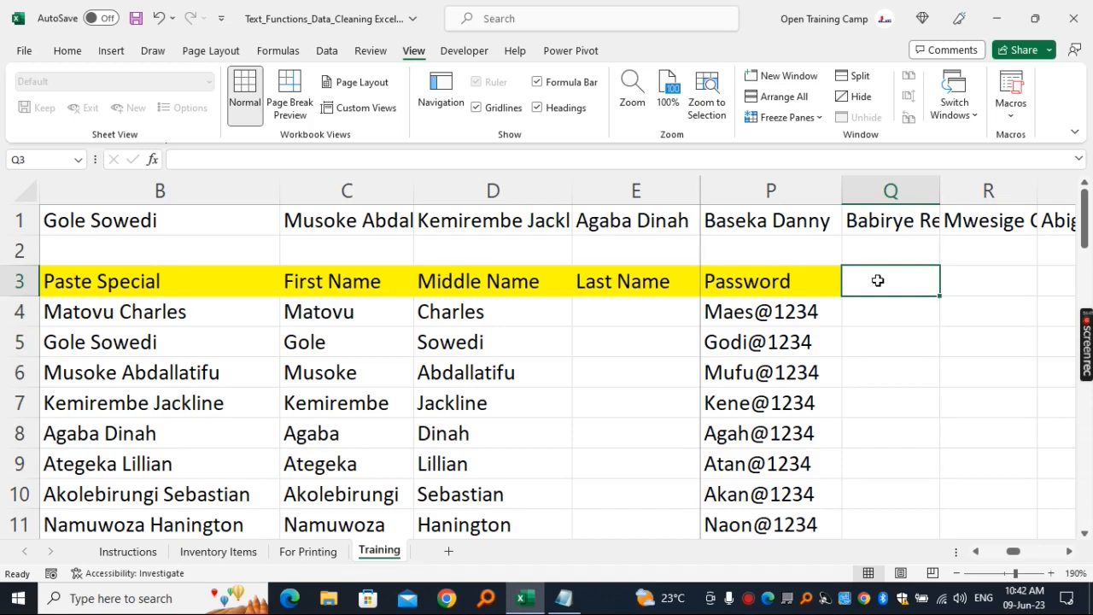
{"action": "type", "text": "Sear"}
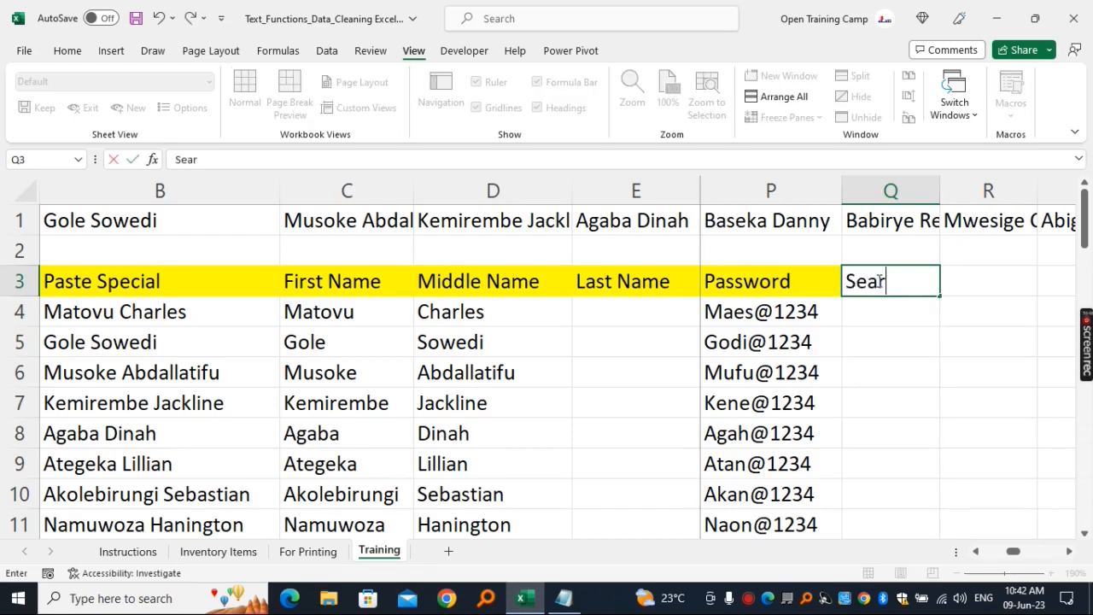
{"action": "type", "text": "ch"}
{"action": "key", "text": "Return"}
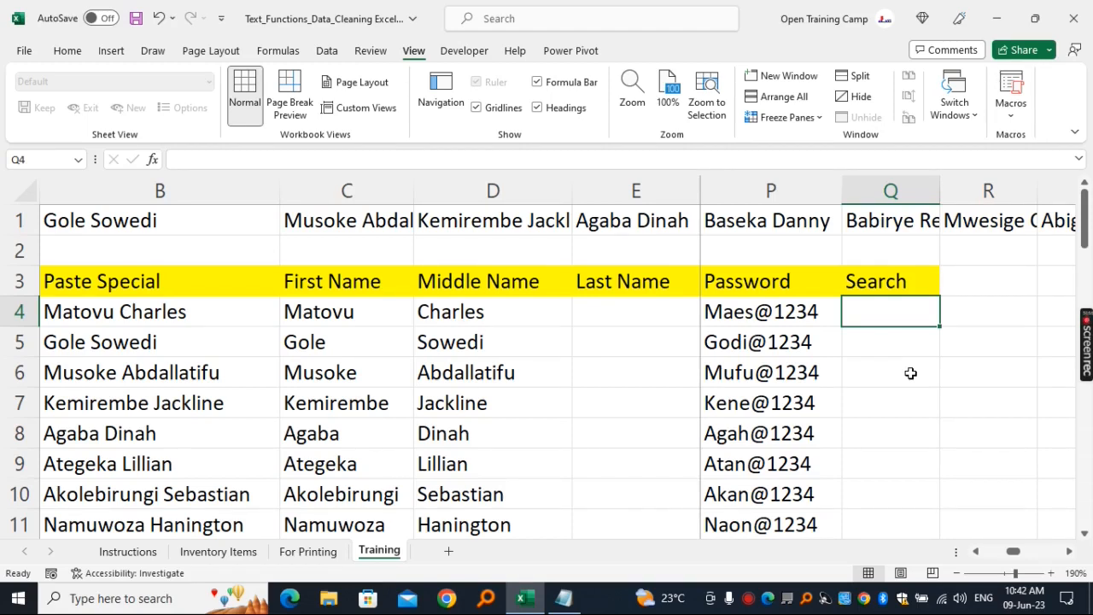
- Enter =SEARCH("t",C4) in cell Q4 to locate the letter t in the first name
{"action": "left_click", "coordinate": [983, 405]}
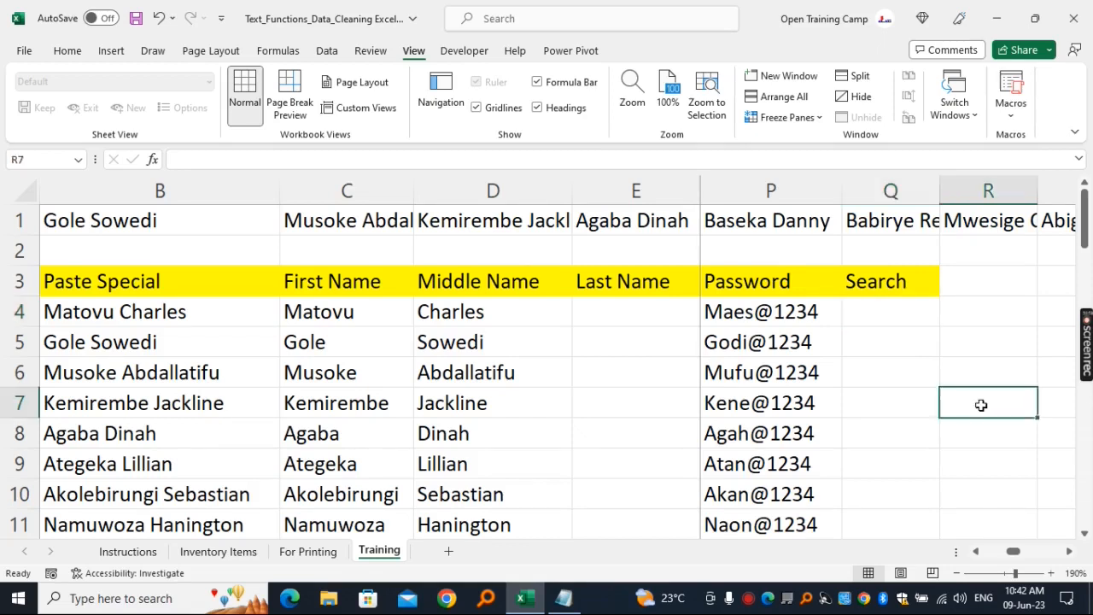
{"action": "left_click", "coordinate": [317, 312]}
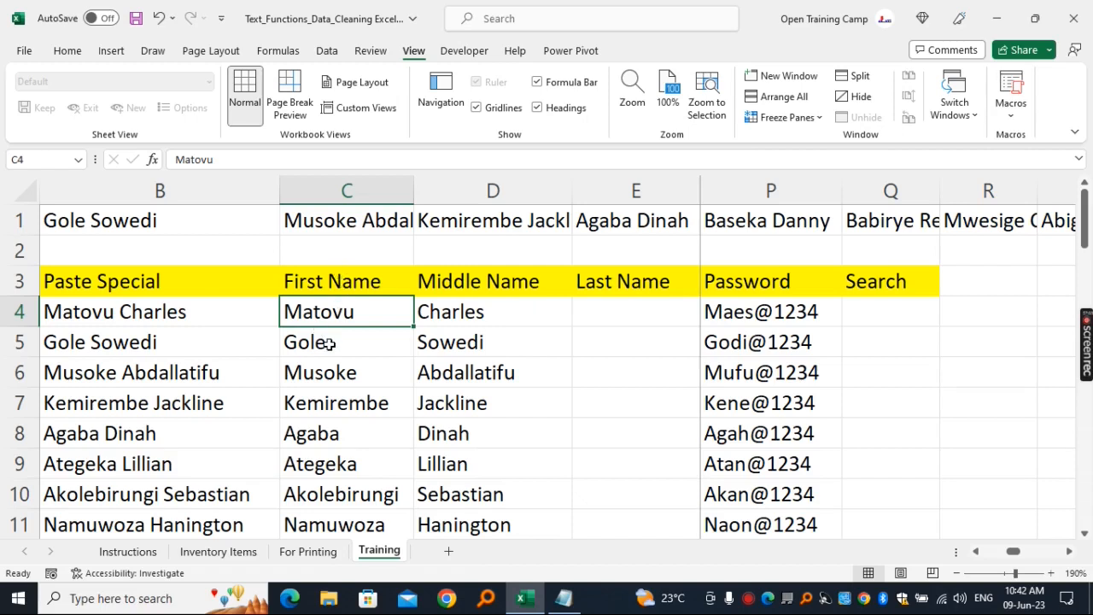
{"action": "left_click", "coordinate": [889, 313]}
{"action": "type", "text": "=search"}
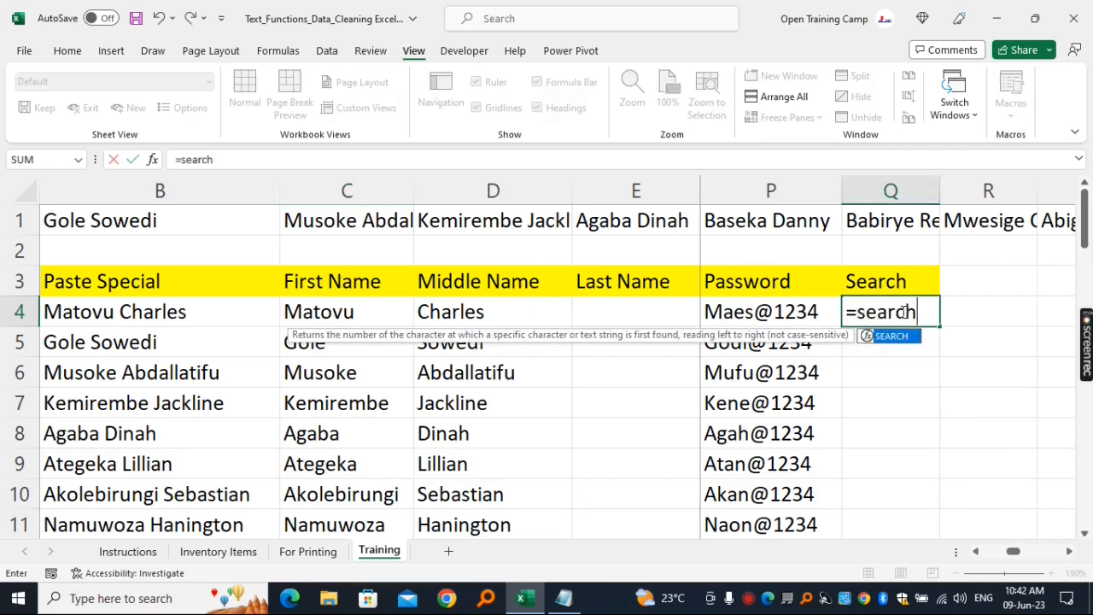
{"action": "key", "text": "Tab"}
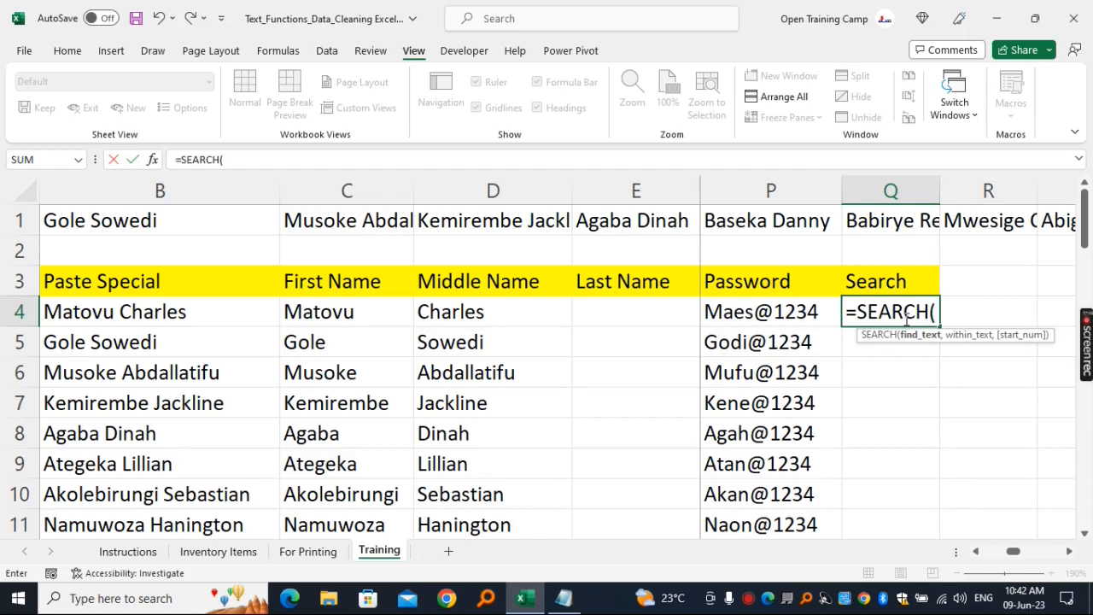
{"action": "type", "text": "\"t\","}
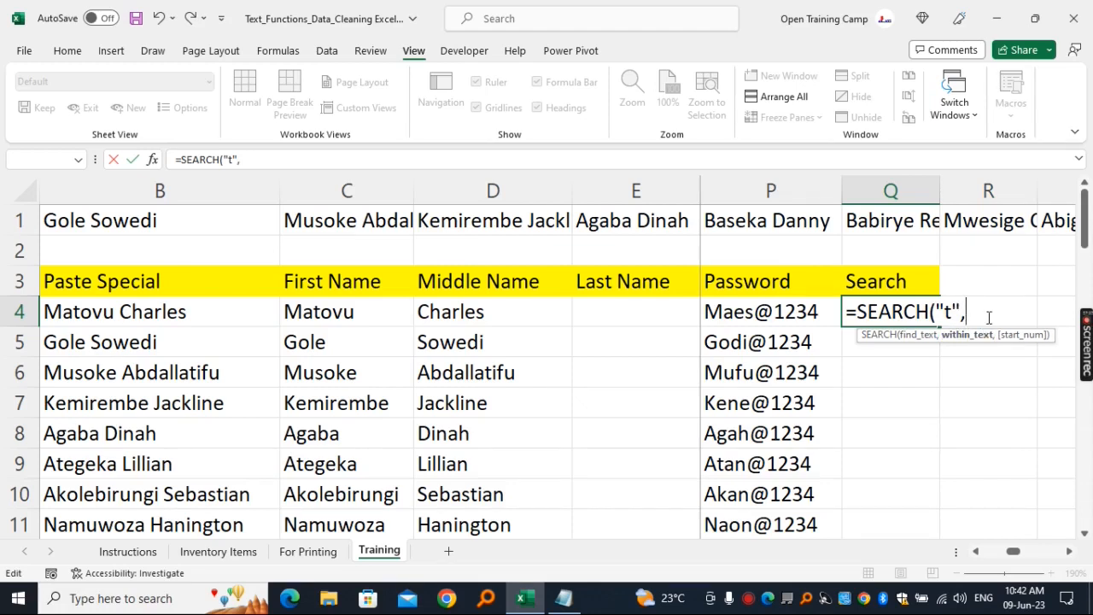
{"action": "left_click", "coordinate": [340, 312]}
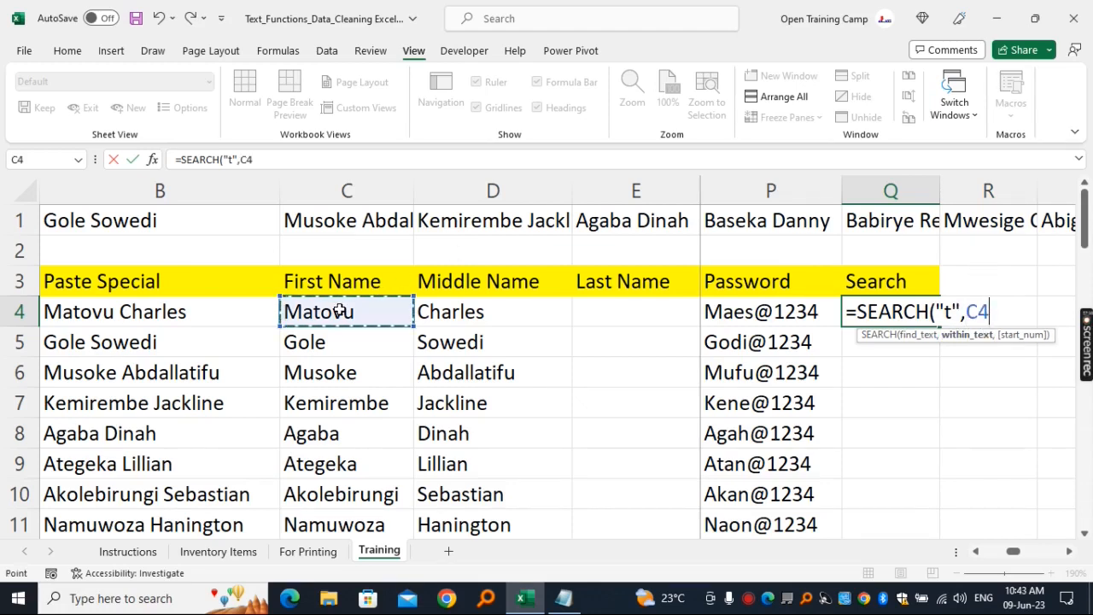
{"action": "type", "text": ")"}
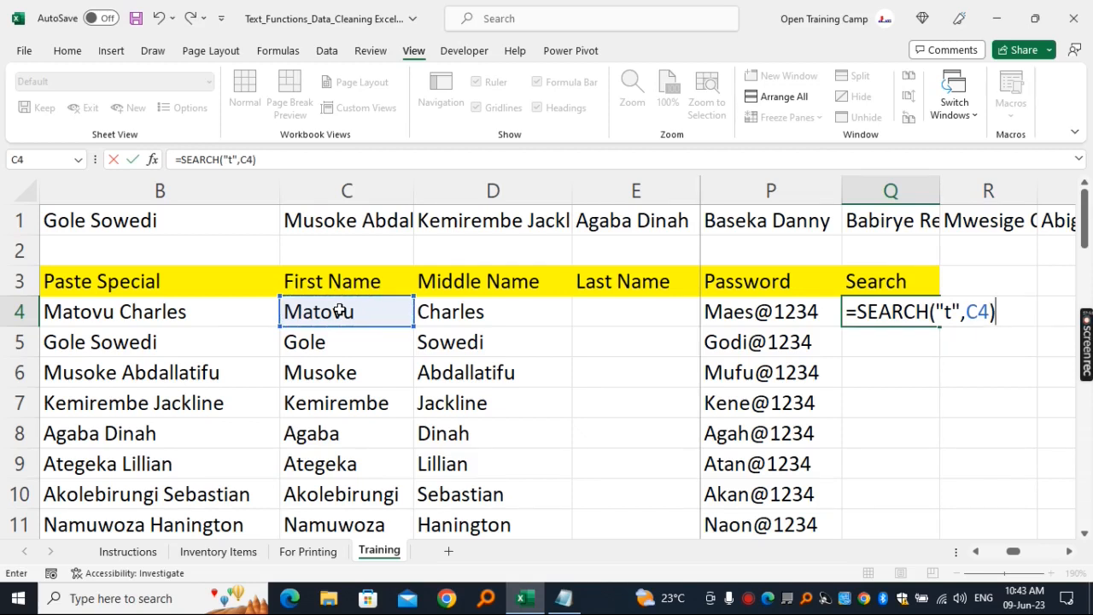
{"action": "key", "text": "BackSpace"}
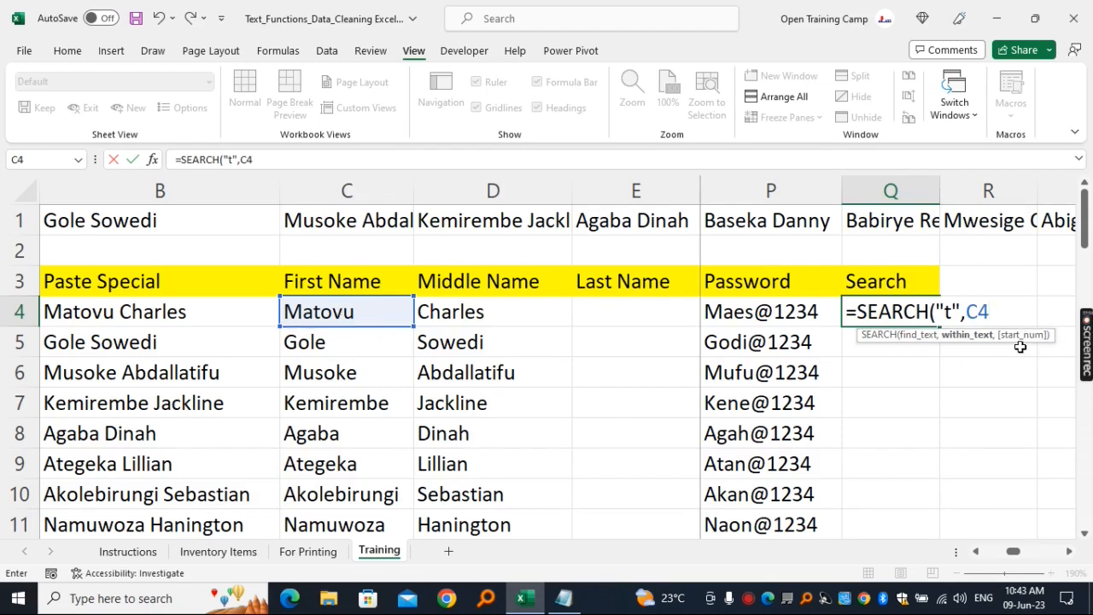
{"action": "type", "text": ")"}
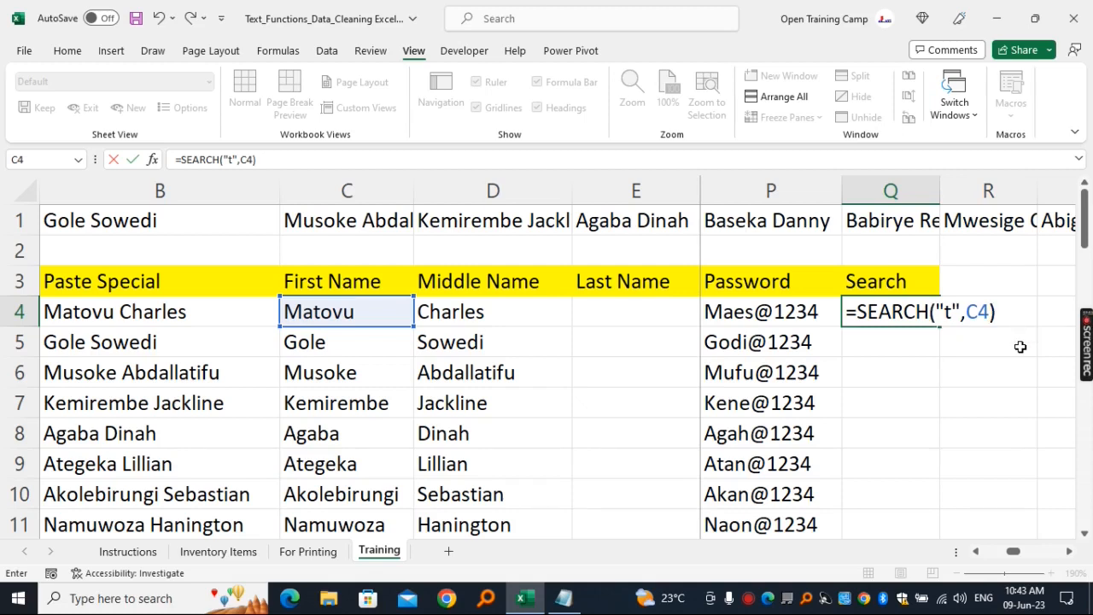
{"action": "key", "text": "Return"}
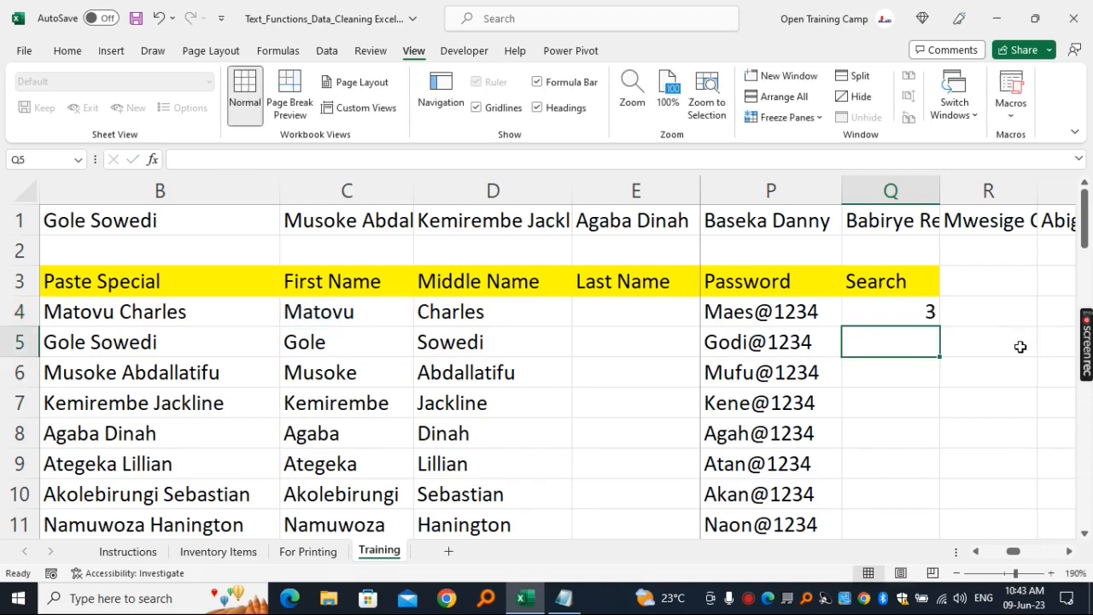
{"action": "left_click", "coordinate": [868, 306]}
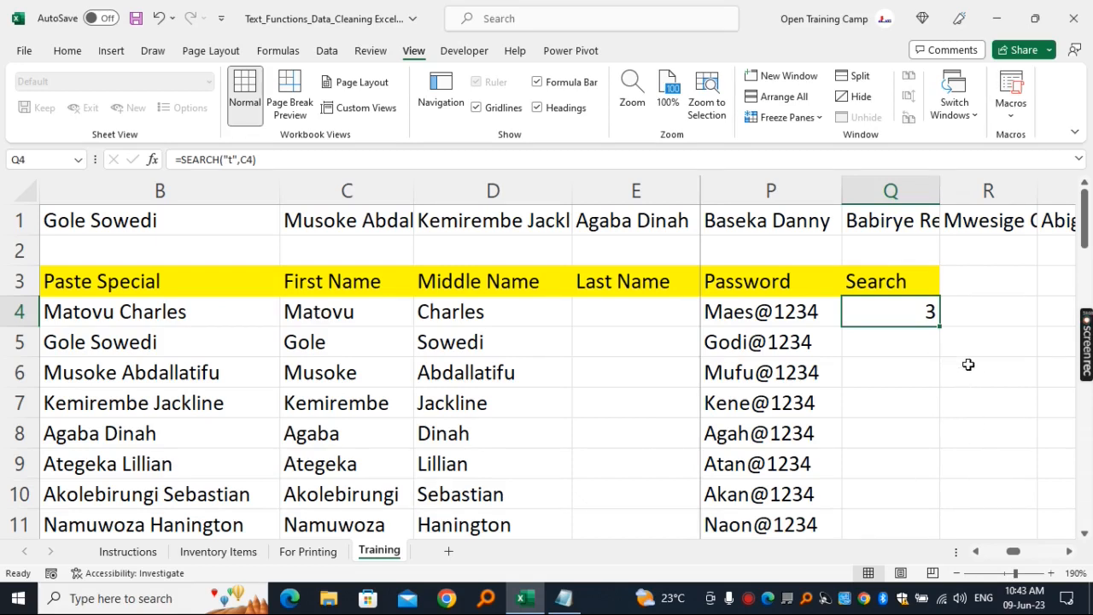
- Enter the heading Find in cell R3, next to the Search heading
{"action": "left_click", "coordinate": [974, 433]}
{"action": "left_click_drag", "start_coordinate": [884, 275], "coordinate": [882, 335]}
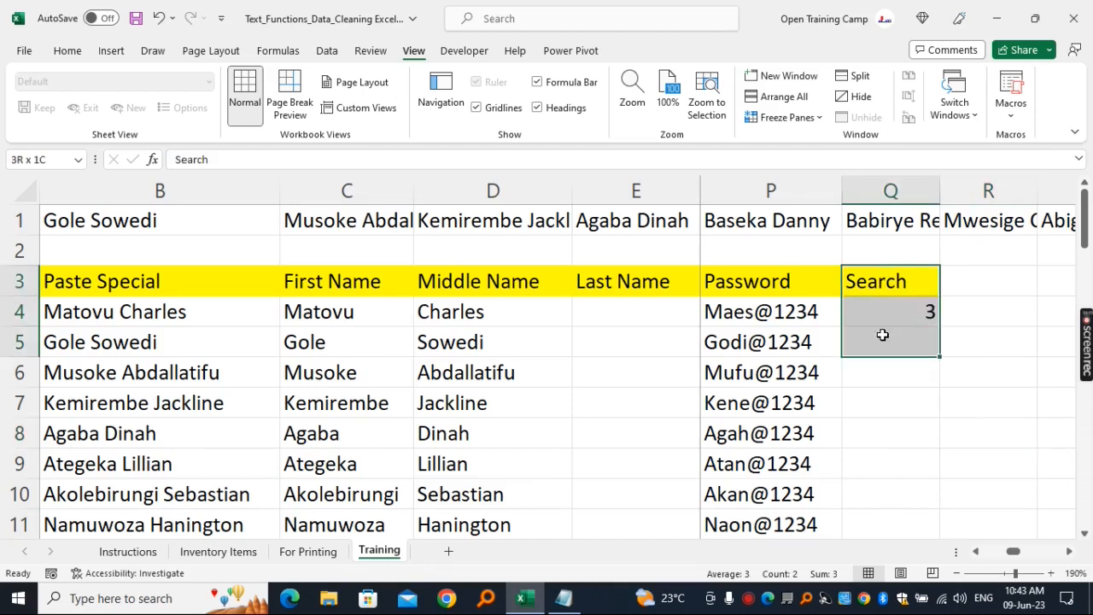
{"action": "left_click", "coordinate": [959, 280]}
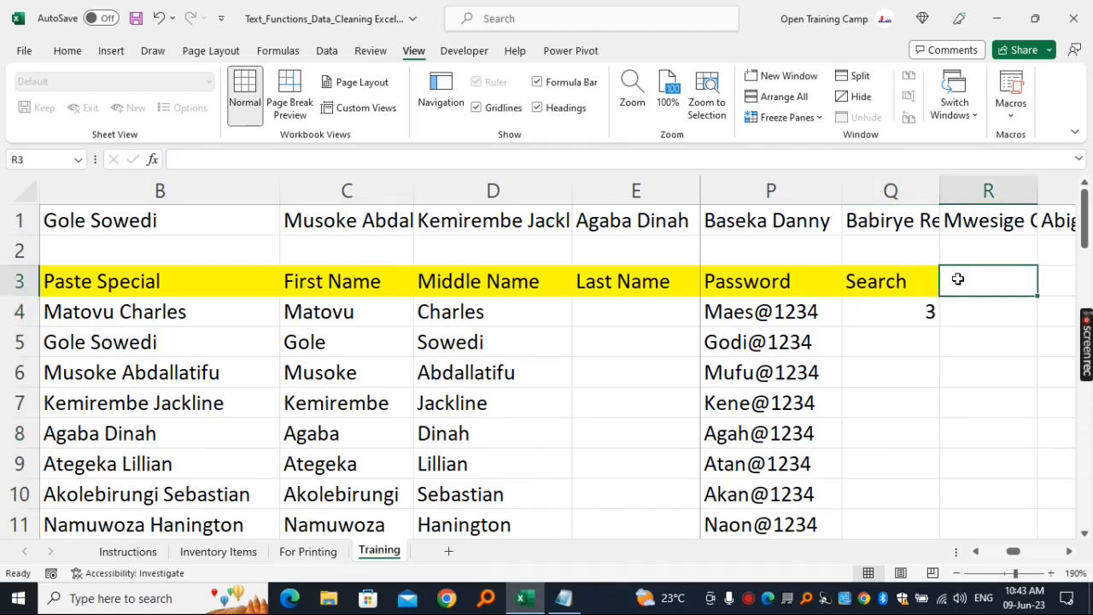
{"action": "type", "text": "Find"}
{"action": "key", "text": "Return"}
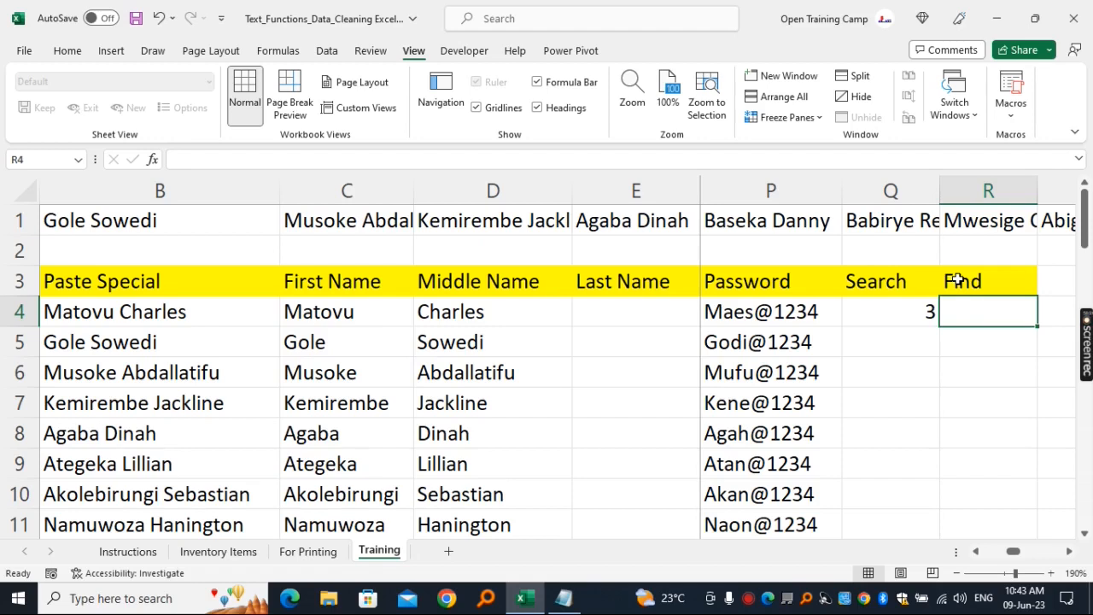
- Enter =FIND("t",C4) in cell R4 and compare it with the SEARCH formula in Q4
{"action": "type", "text": "=find"}
{"action": "key", "text": "Tab"}
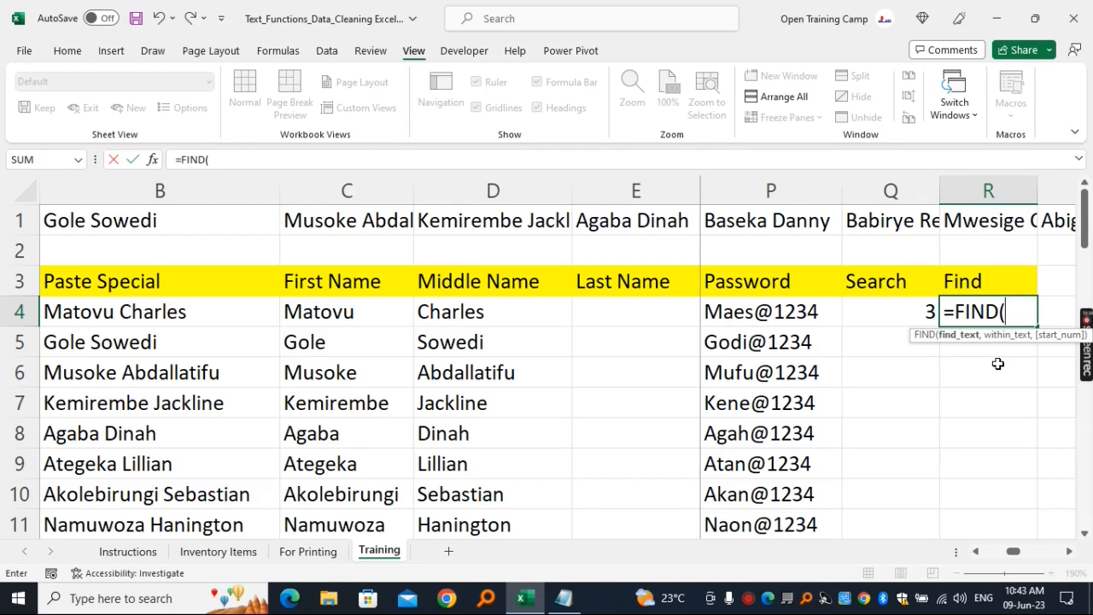
{"action": "type", "text": "\"t\","}
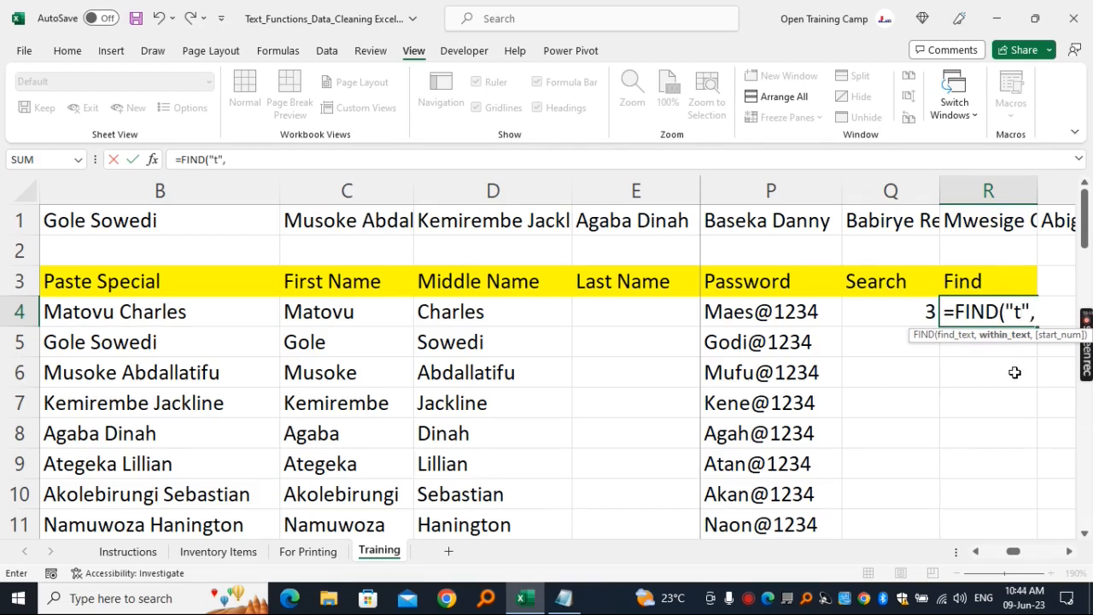
{"action": "left_click", "coordinate": [304, 317]}
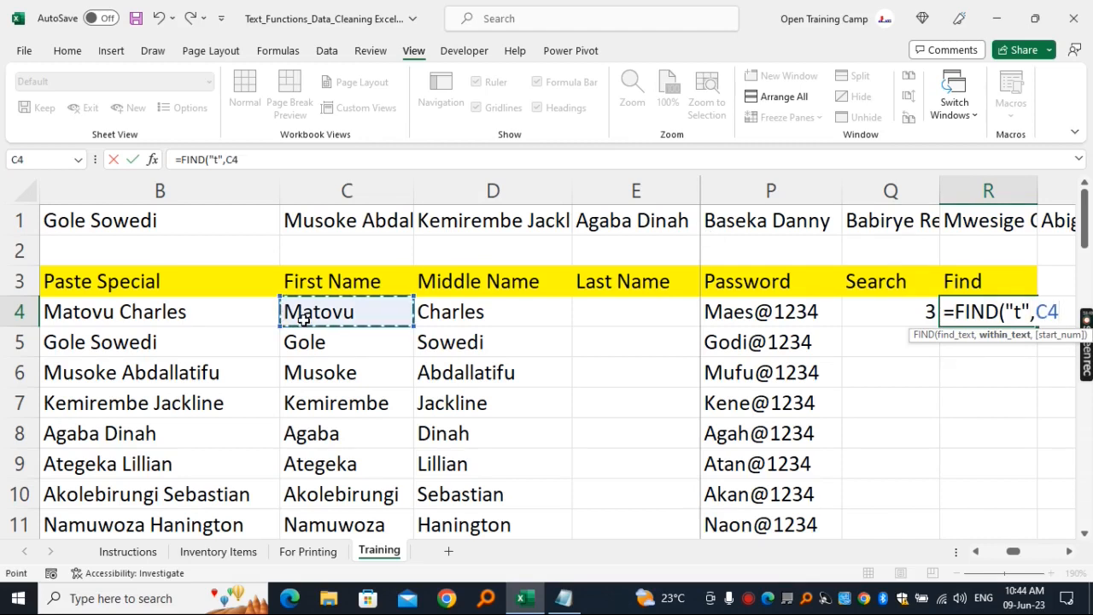
{"action": "type", "text": ")"}
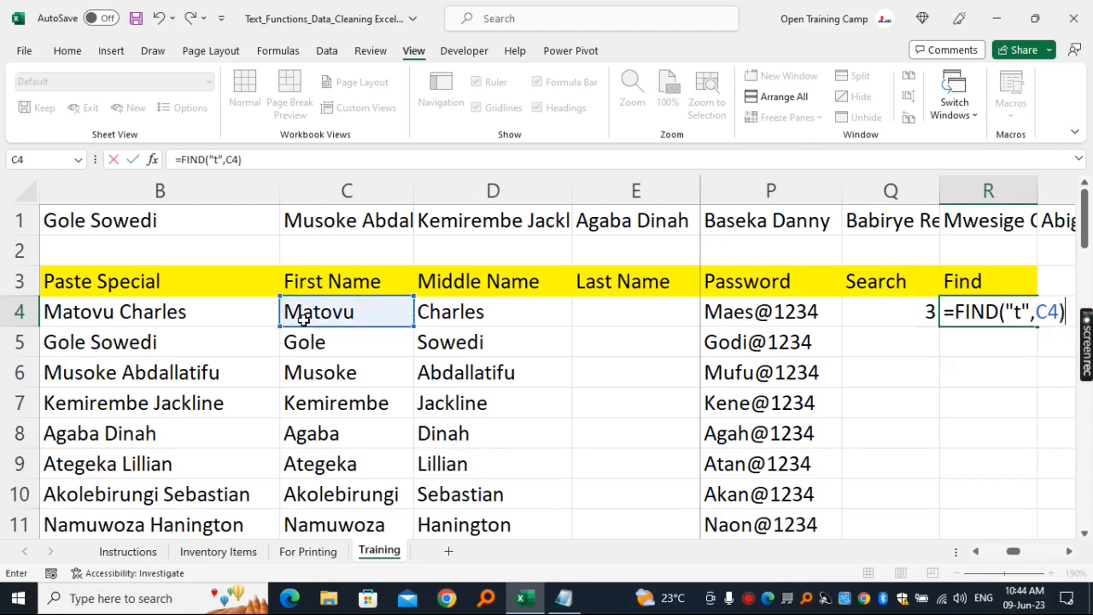
{"action": "key", "text": "Return"}
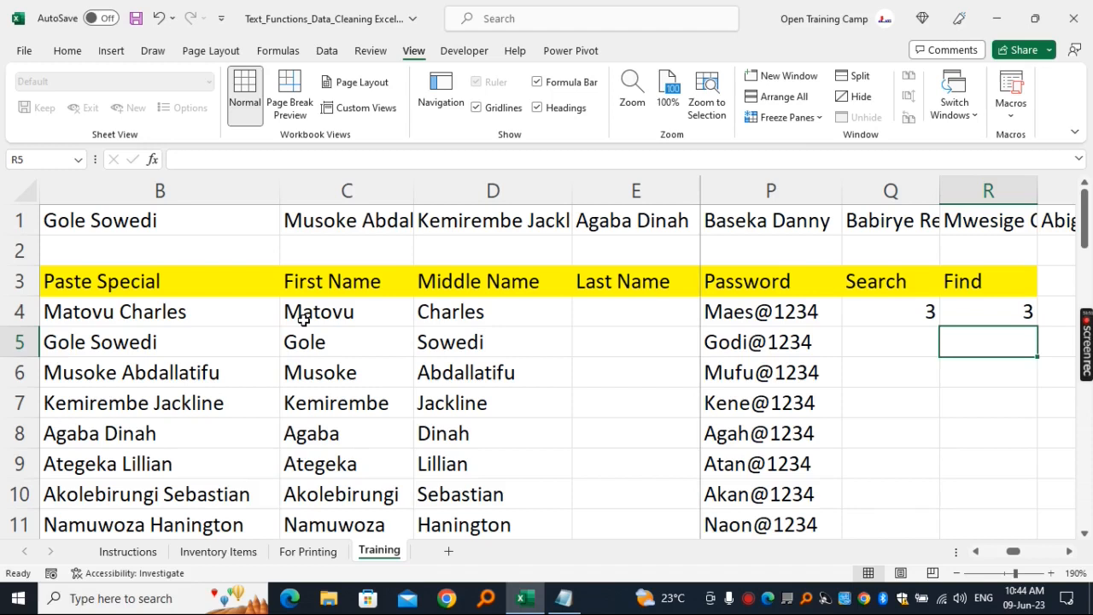
{"action": "left_click", "coordinate": [888, 310]}
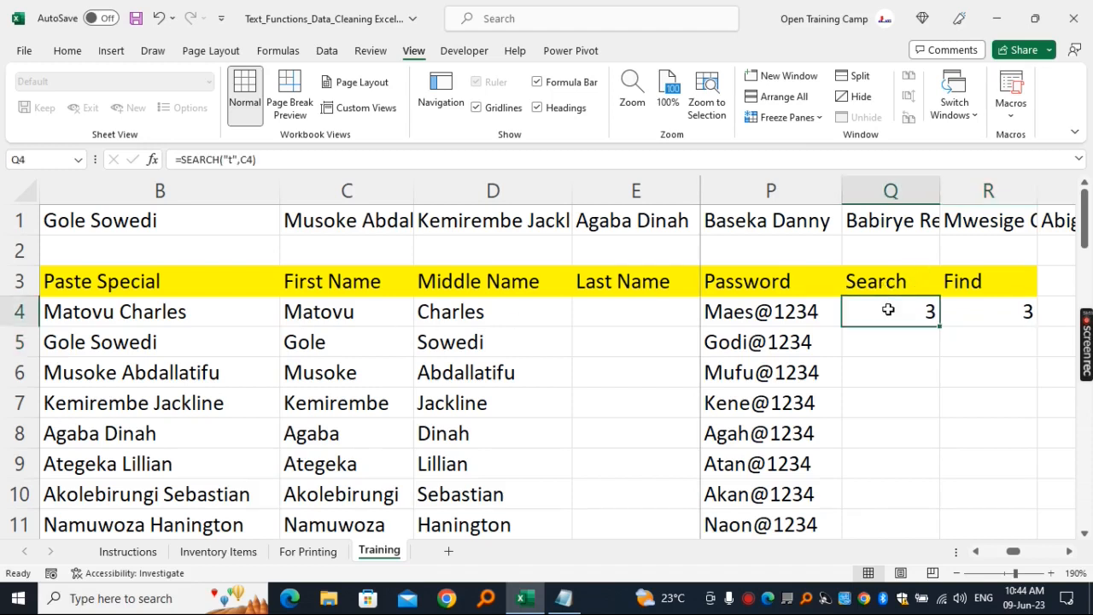
{"action": "left_click", "coordinate": [981, 311]}
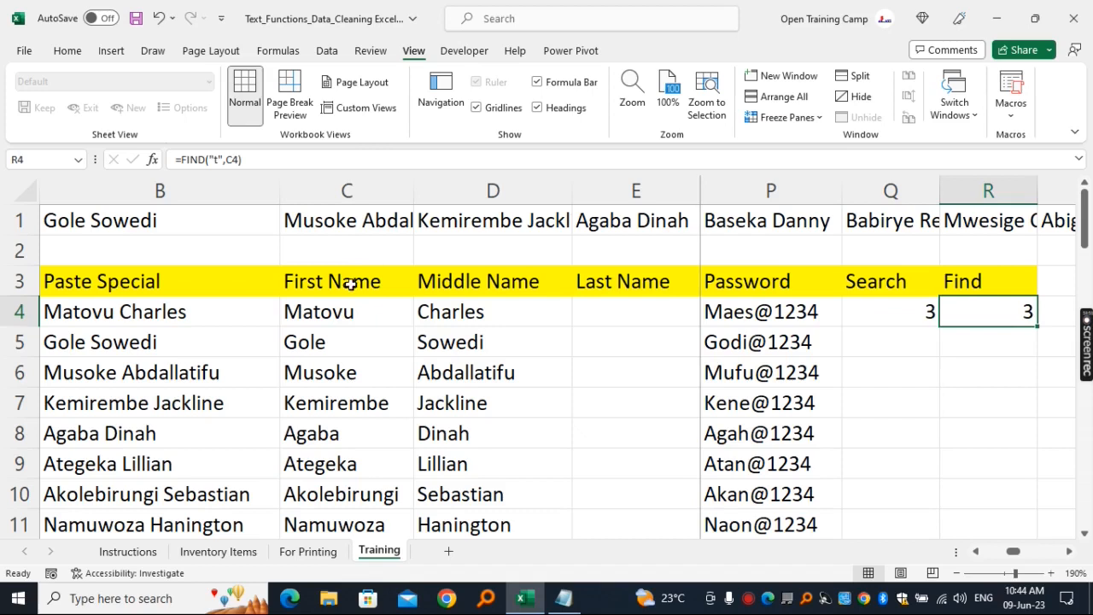
{"action": "left_click", "coordinate": [330, 313]}
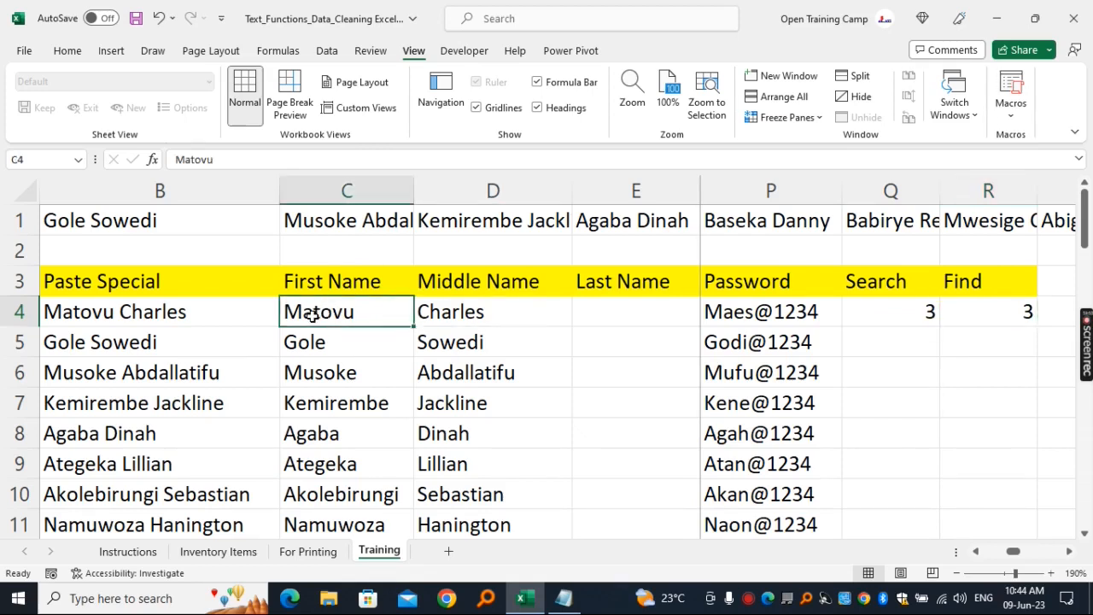
{"action": "left_click", "coordinate": [912, 309]}
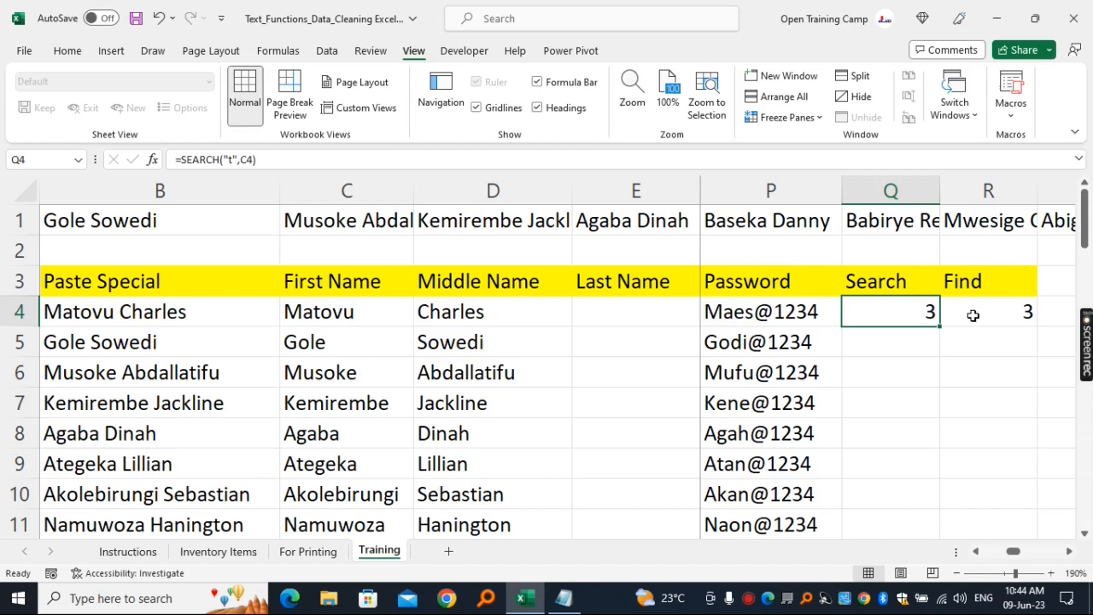
{"action": "left_click", "coordinate": [973, 316]}
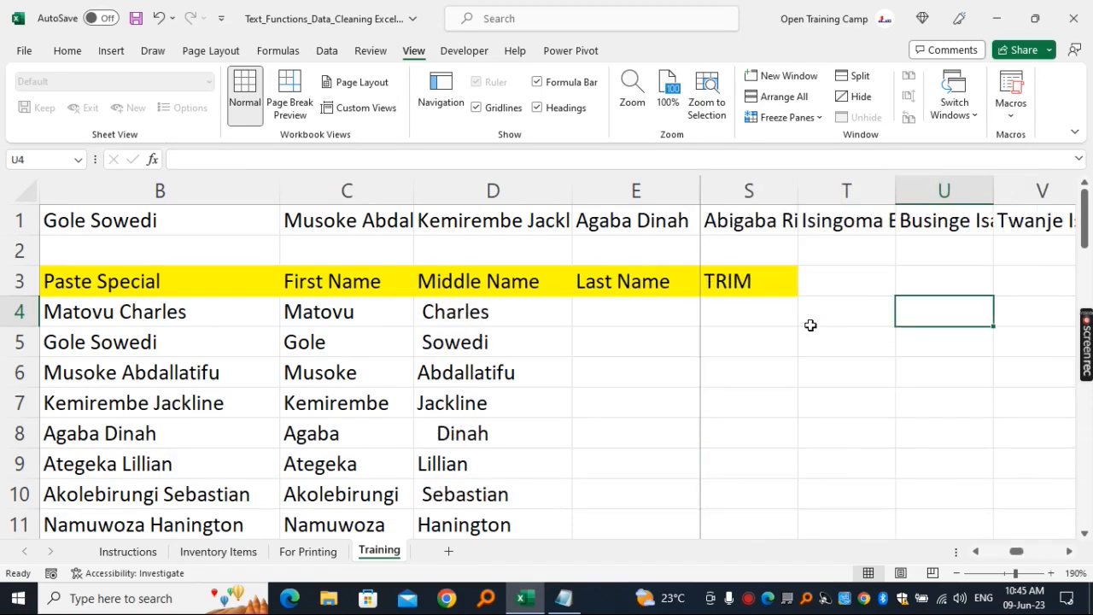
- Examine the TRIM column and the Middle Name entries in column D for extra spaces, checking the contents of D4 closely
{"action": "left_click", "coordinate": [841, 402]}
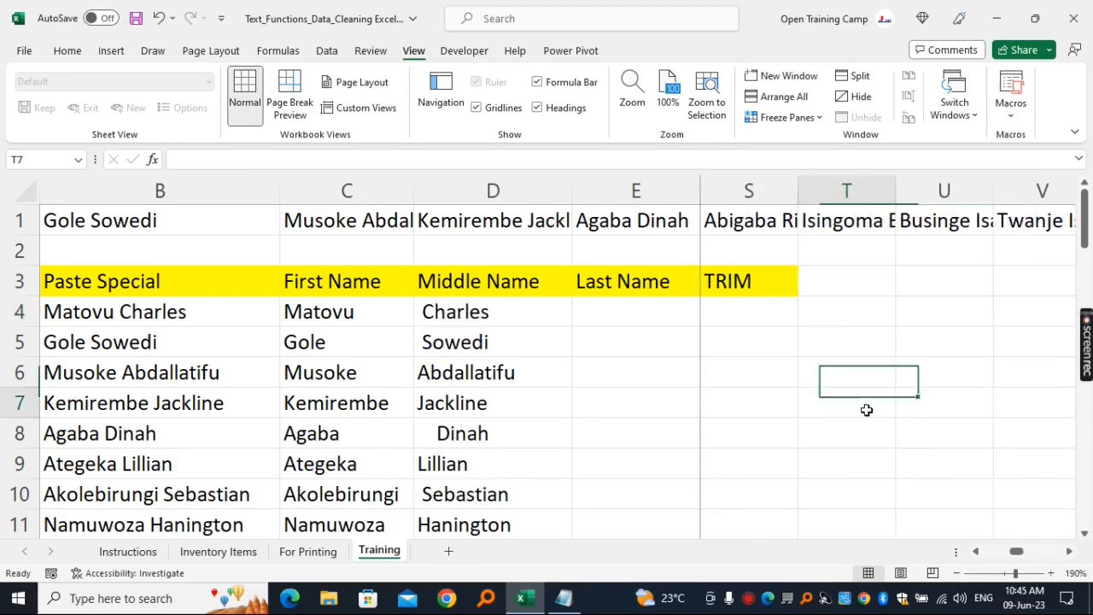
{"action": "left_click", "coordinate": [759, 279]}
{"action": "left_click", "coordinate": [760, 182]}
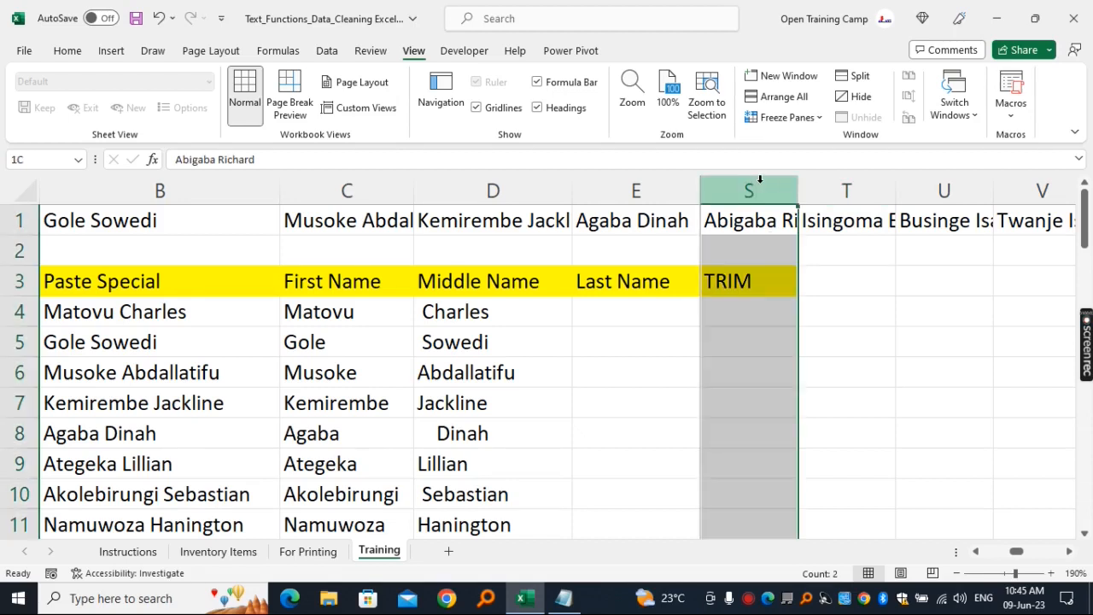
{"action": "left_click", "coordinate": [766, 326]}
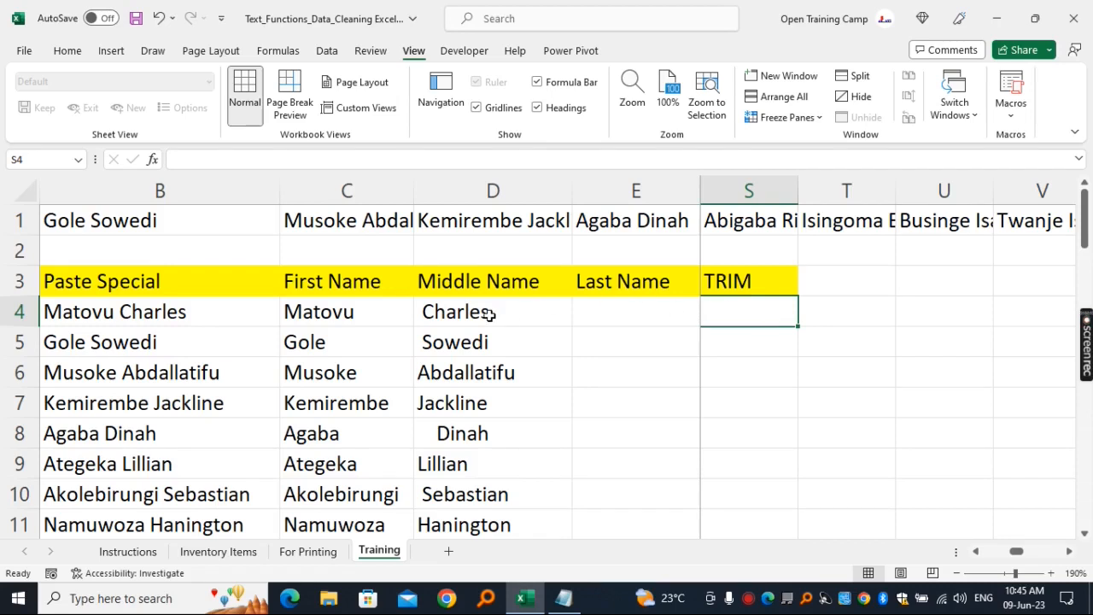
{"action": "left_click", "coordinate": [500, 190]}
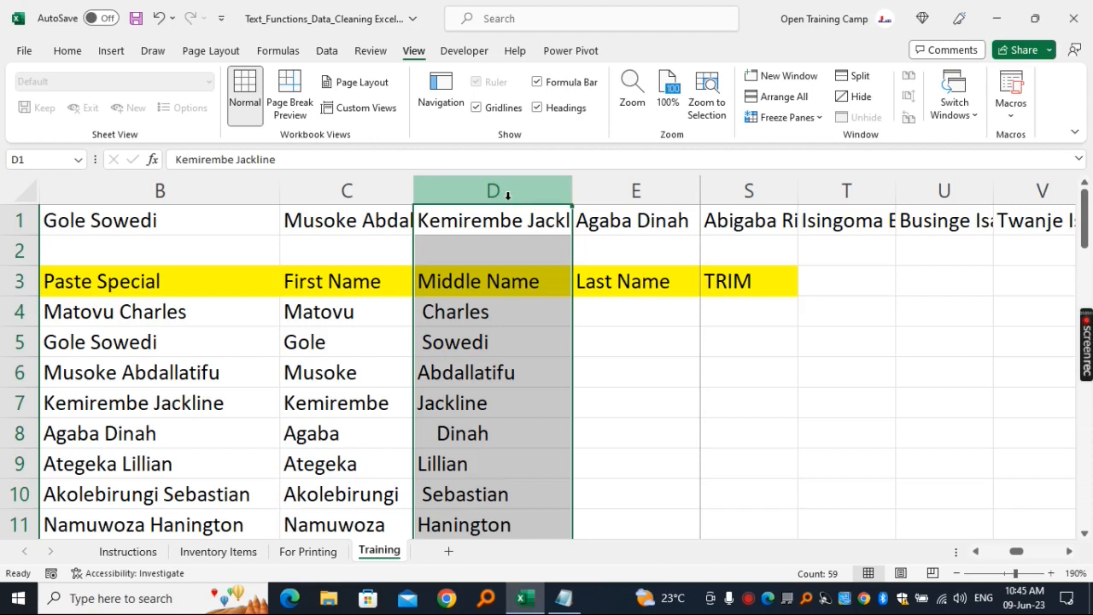
{"action": "left_click", "coordinate": [478, 287]}
{"action": "left_click_drag", "start_coordinate": [471, 306], "coordinate": [464, 464]}
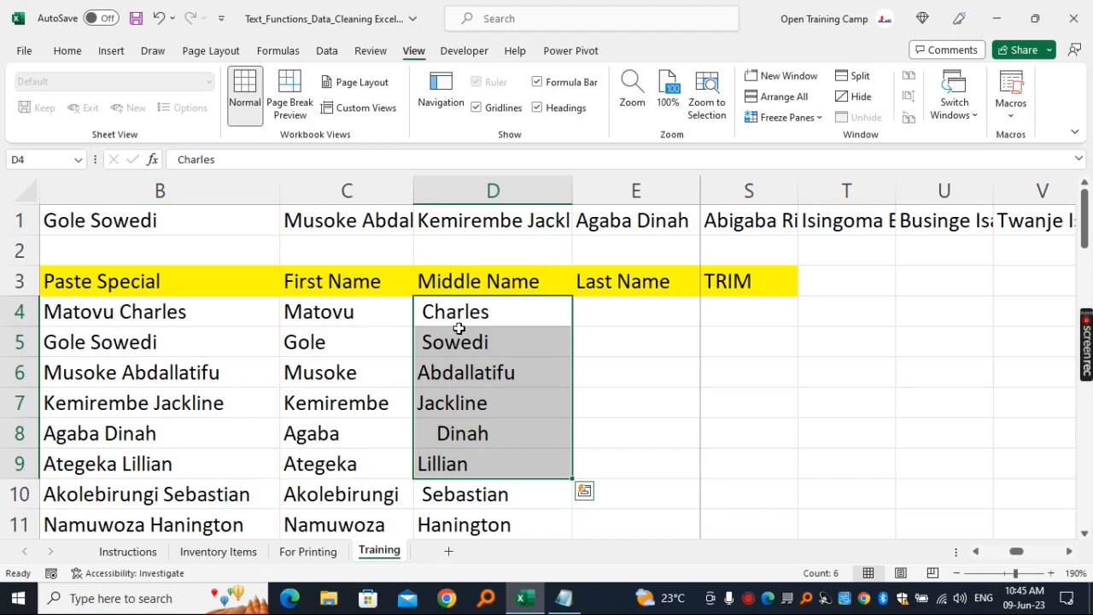
{"action": "left_click", "coordinate": [549, 308]}
{"action": "double_click", "coordinate": [550, 307]}
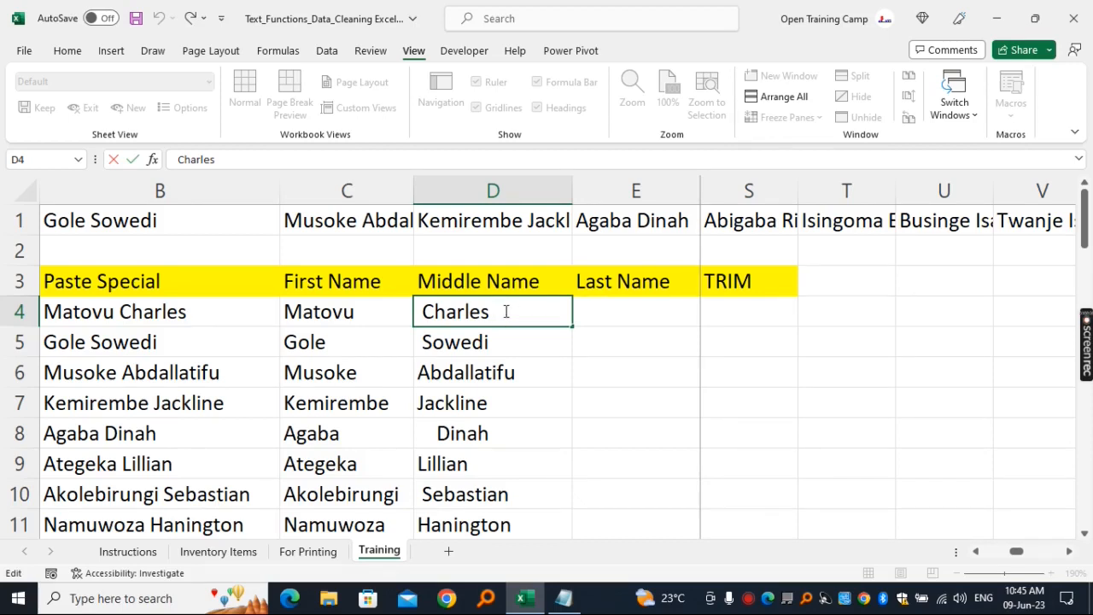
{"action": "left_click_drag", "start_coordinate": [498, 312], "coordinate": [492, 313]}
{"action": "key", "text": "Escape"}
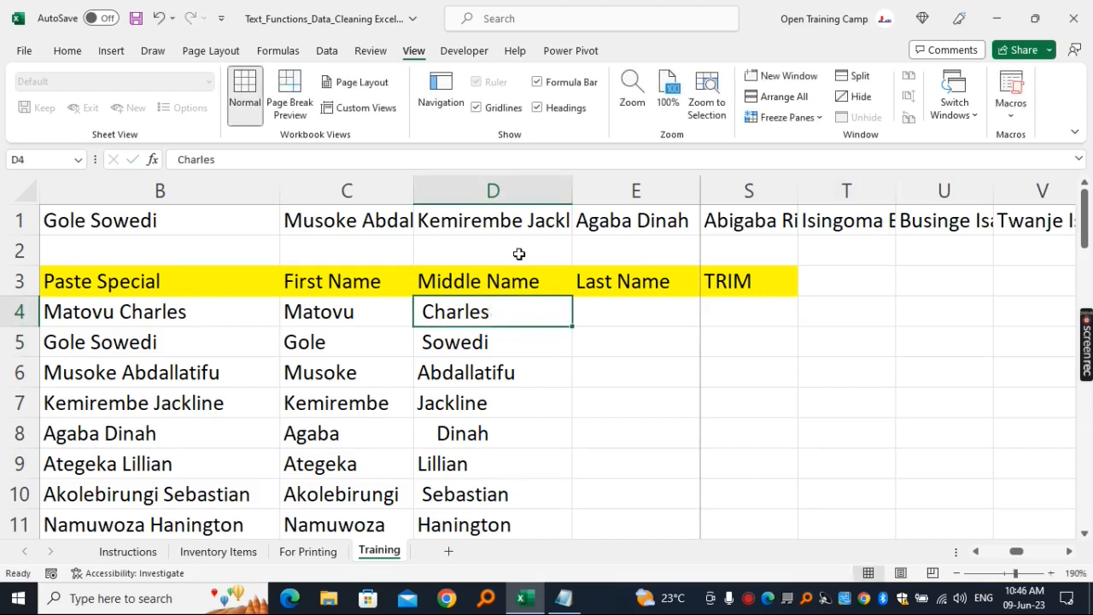
{"action": "left_click", "coordinate": [504, 181]}
{"action": "left_click", "coordinate": [509, 311]}
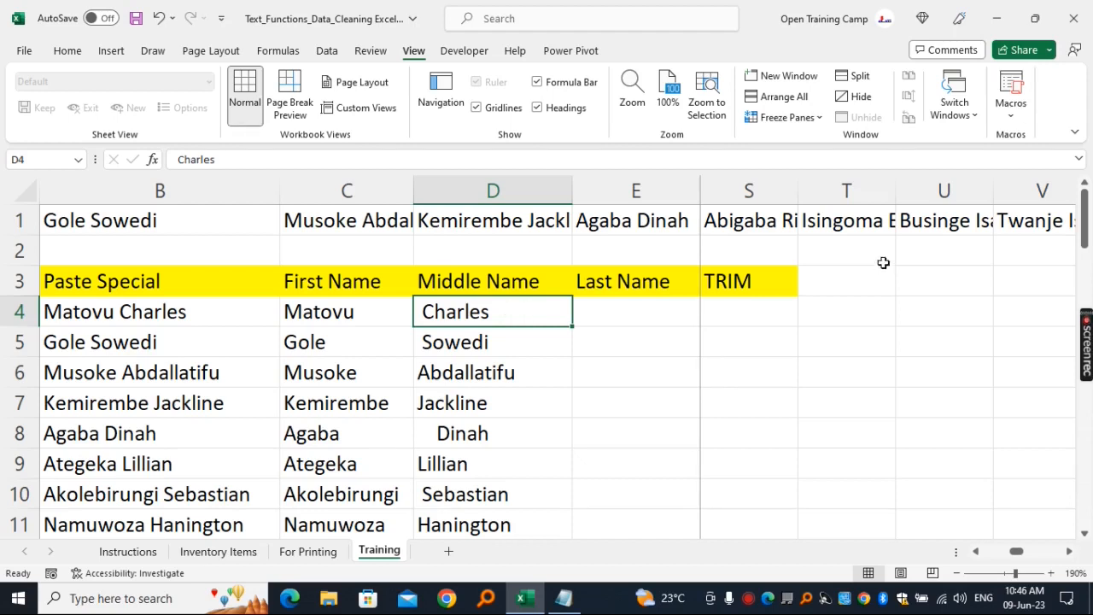
- Replace the TRIM heading in cell S3 with LEN
{"action": "left_click", "coordinate": [755, 280]}
{"action": "type", "text": "LEN"}
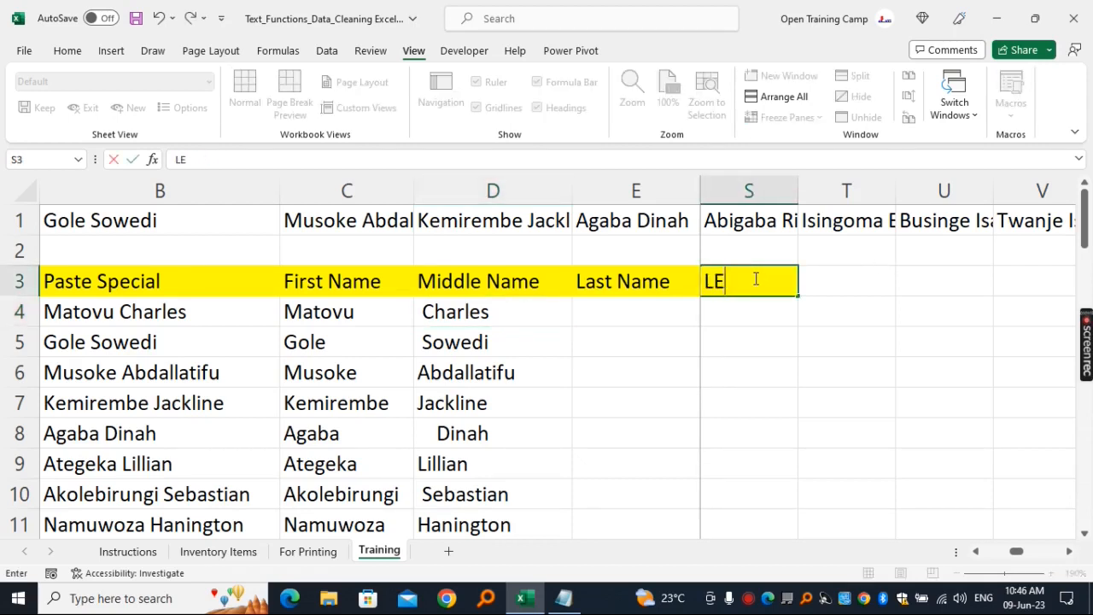
{"action": "left_click", "coordinate": [866, 315]}
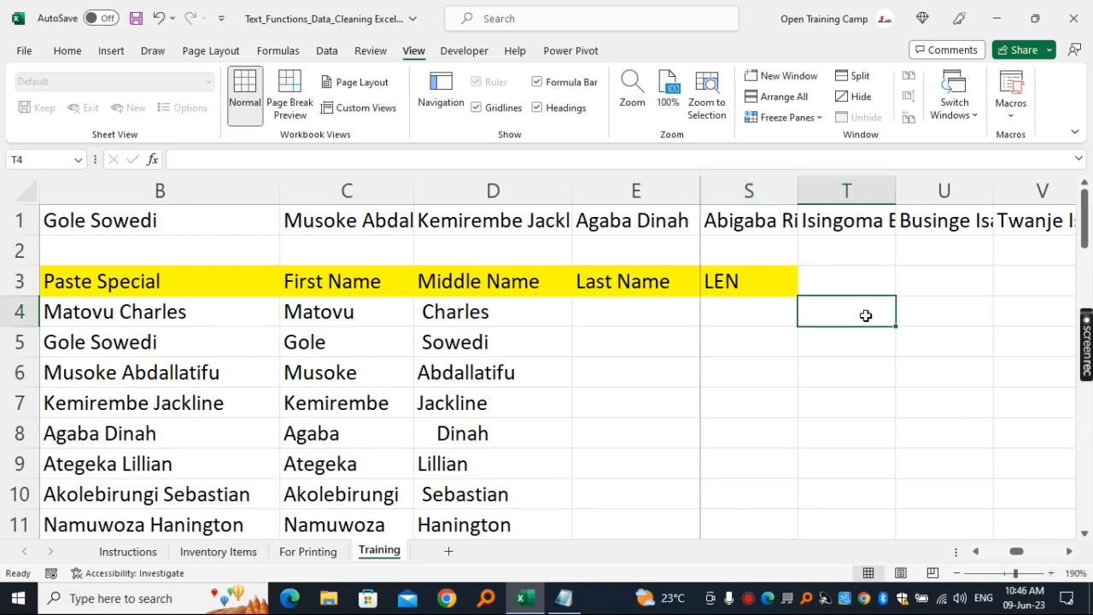
- Enter =LEN(D4) in cell S4 to count the characters of the first Middle Name entry
{"action": "left_click", "coordinate": [766, 315]}
{"action": "type", "text": "="}
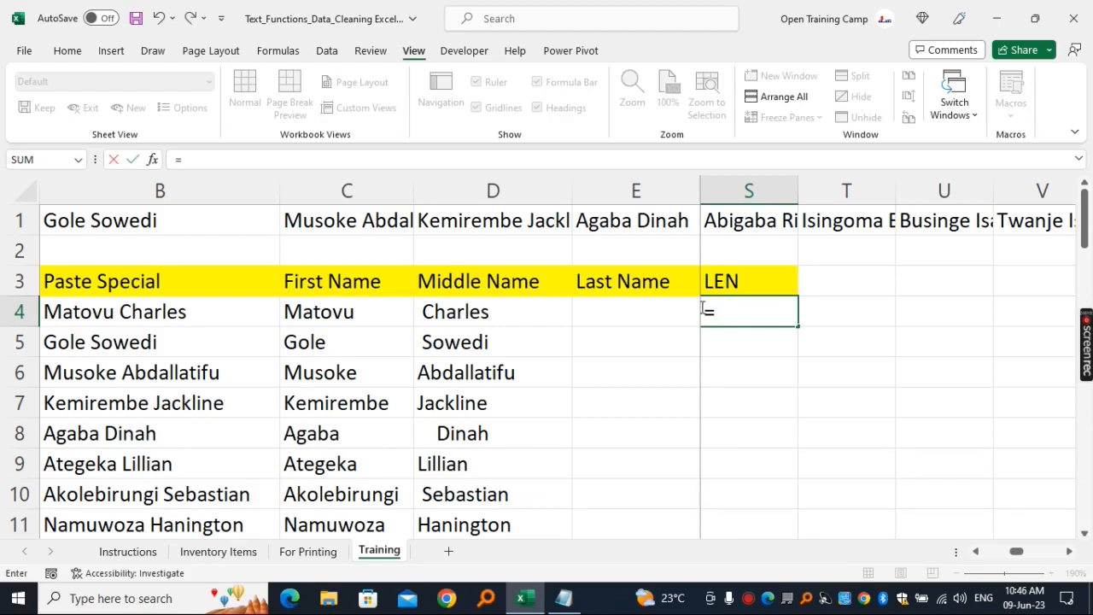
{"action": "type", "text": "len"}
{"action": "key", "text": "Tab"}
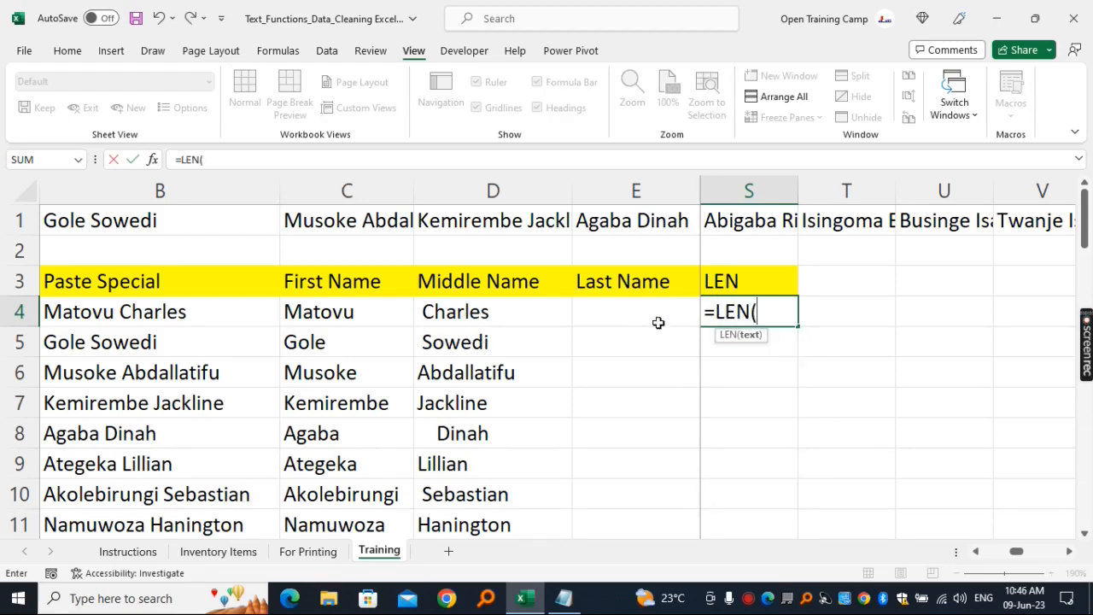
{"action": "left_click", "coordinate": [462, 311]}
{"action": "type", "text": ")"}
{"action": "key", "text": "Return"}
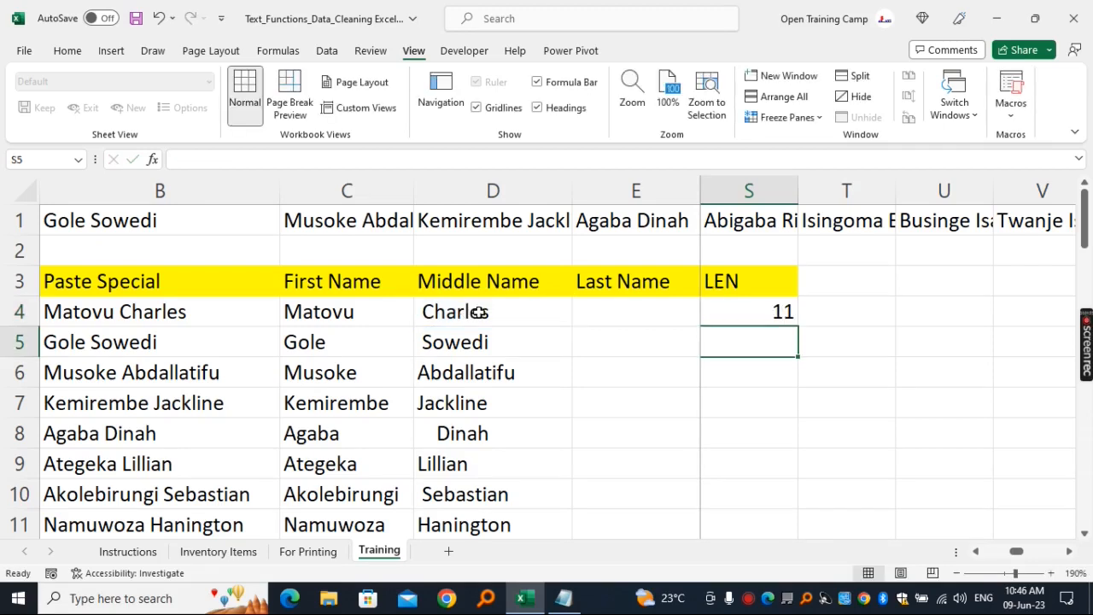
- Fill the LEN formula from S4 down the column and check it against the Middle Name entries
{"action": "left_click", "coordinate": [771, 308]}
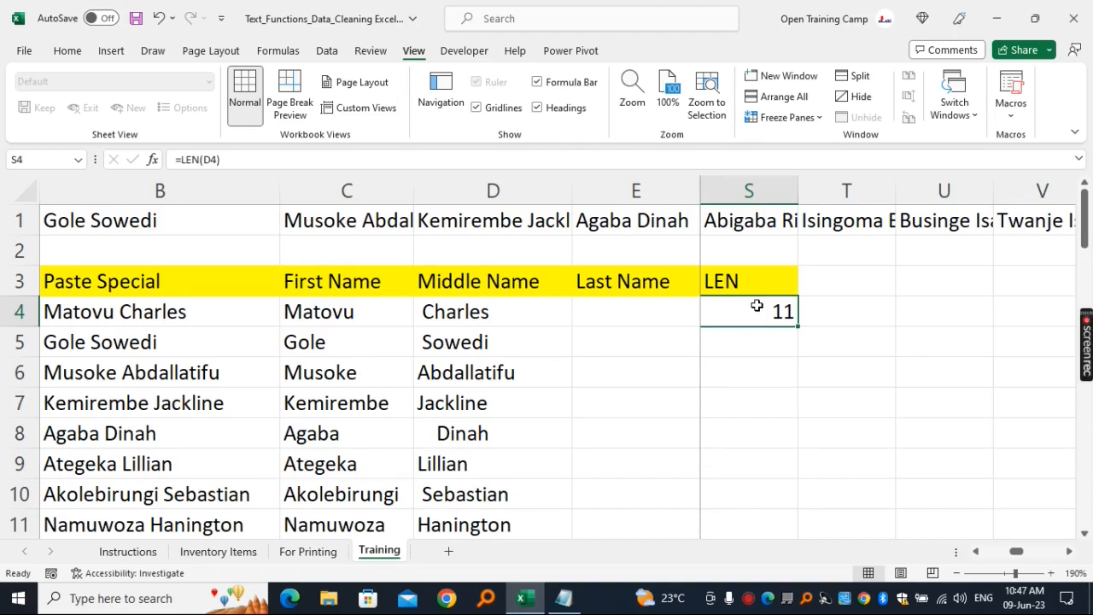
{"action": "left_click", "coordinate": [503, 318]}
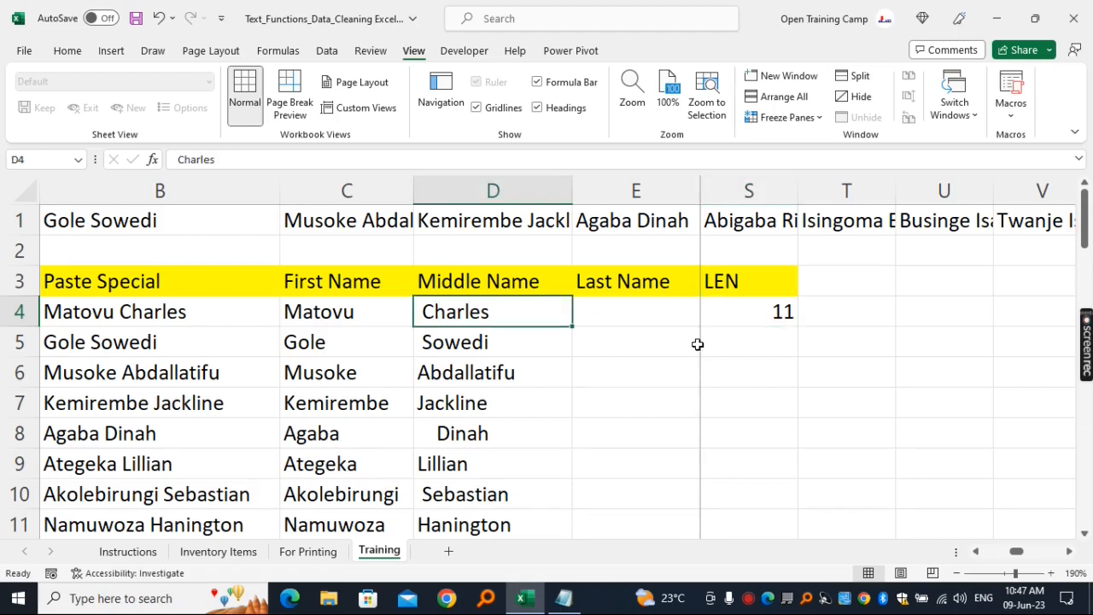
{"action": "left_click", "coordinate": [752, 322]}
{"action": "double_click", "coordinate": [798, 325]}
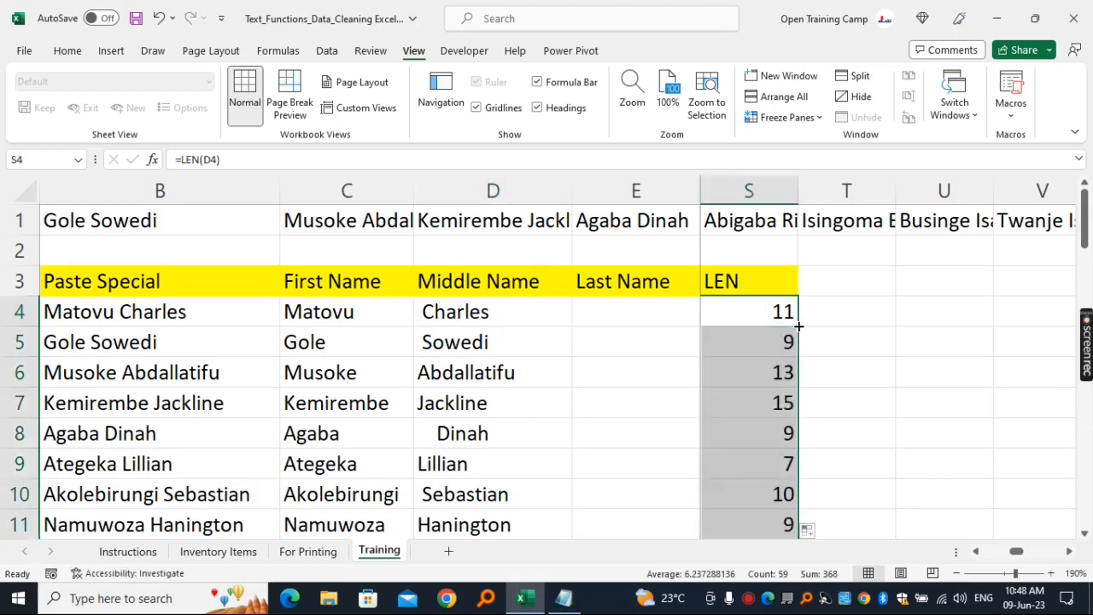
{"action": "left_click", "coordinate": [758, 340]}
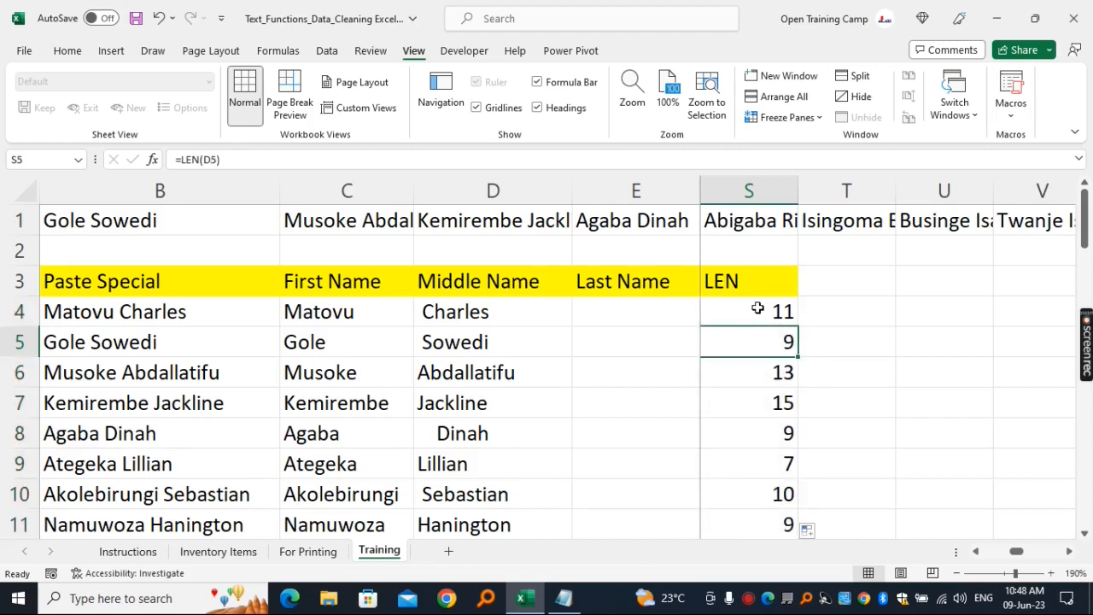
{"action": "left_click", "coordinate": [467, 310]}
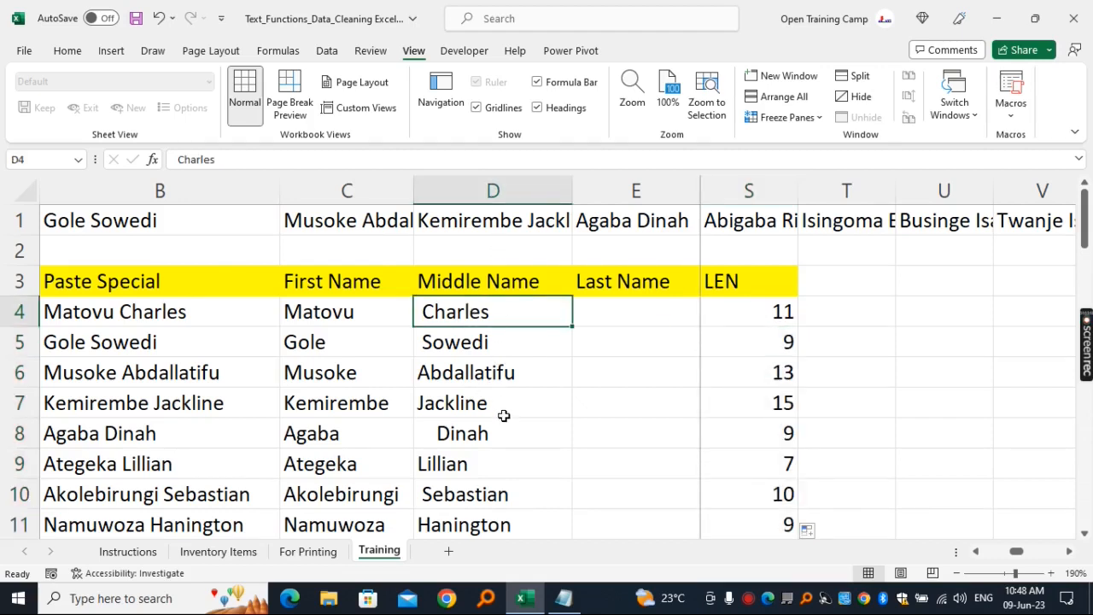
- Enter the heading TRIM in cell T3, next to the LEN heading
{"action": "left_click", "coordinate": [837, 283]}
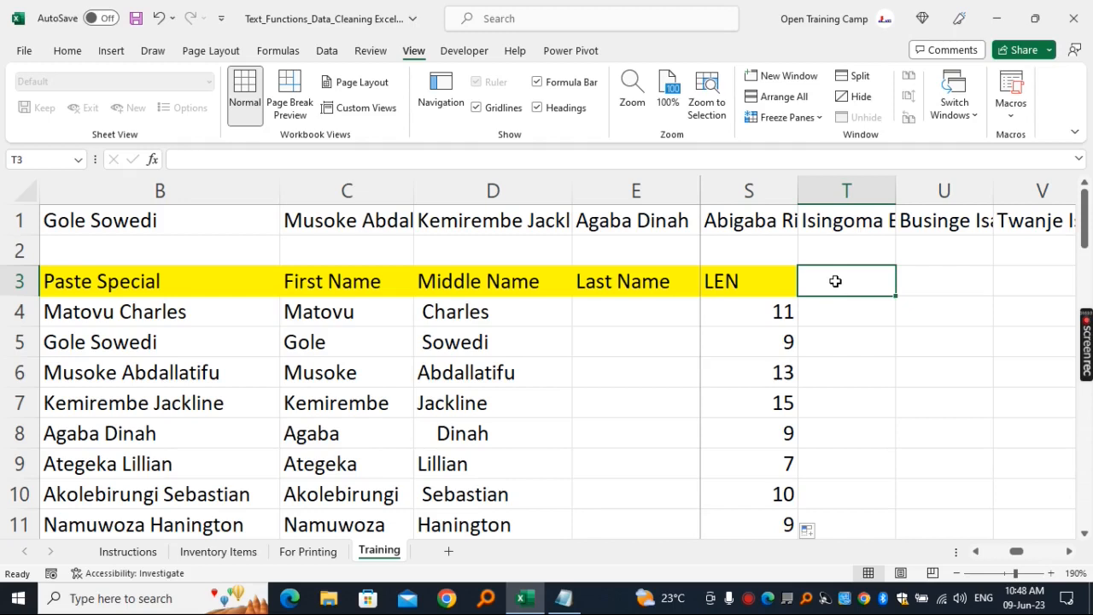
{"action": "type", "text": "TRIM"}
{"action": "key", "text": "Return"}
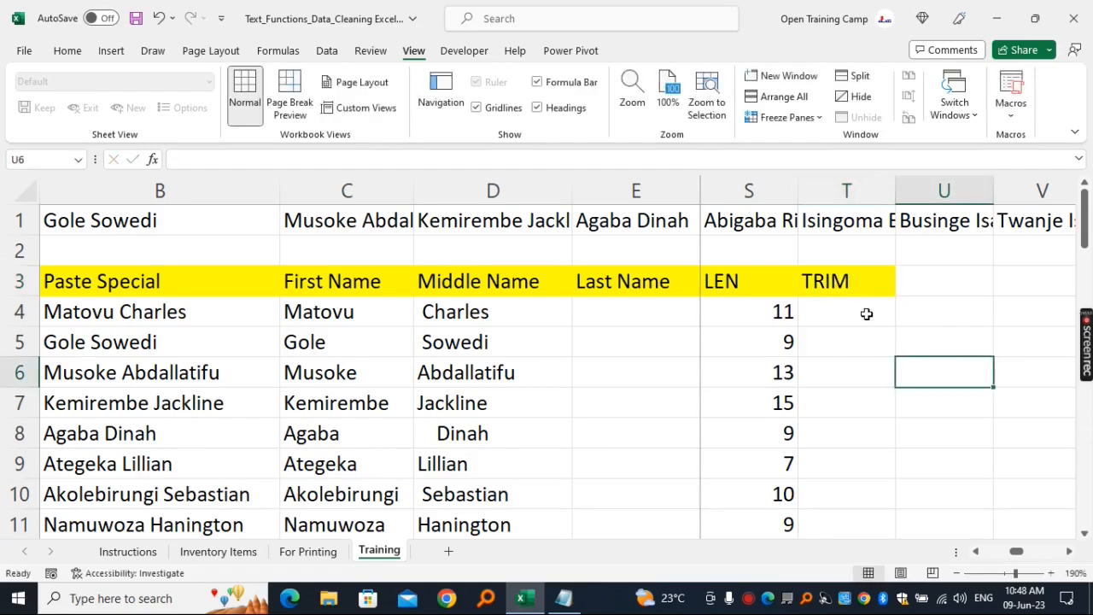
- Enter =TRIM(D4) in cell T4 and fill it down column T for all the names
{"action": "type", "text": "=trim"}
{"action": "key", "text": "Tab"}
{"action": "left_click", "coordinate": [466, 312]}
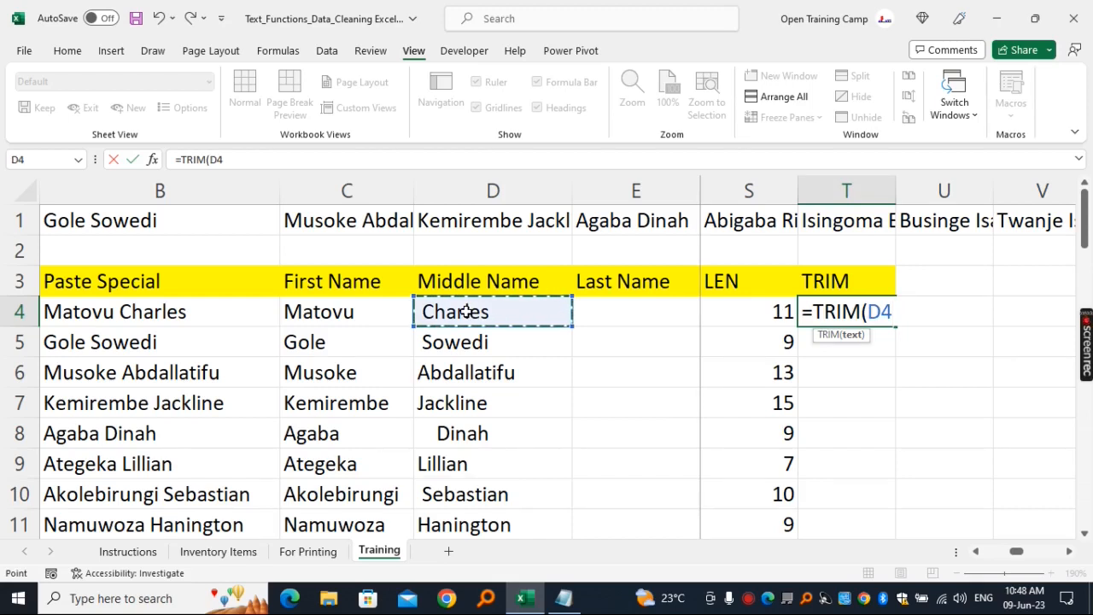
{"action": "type", "text": ")"}
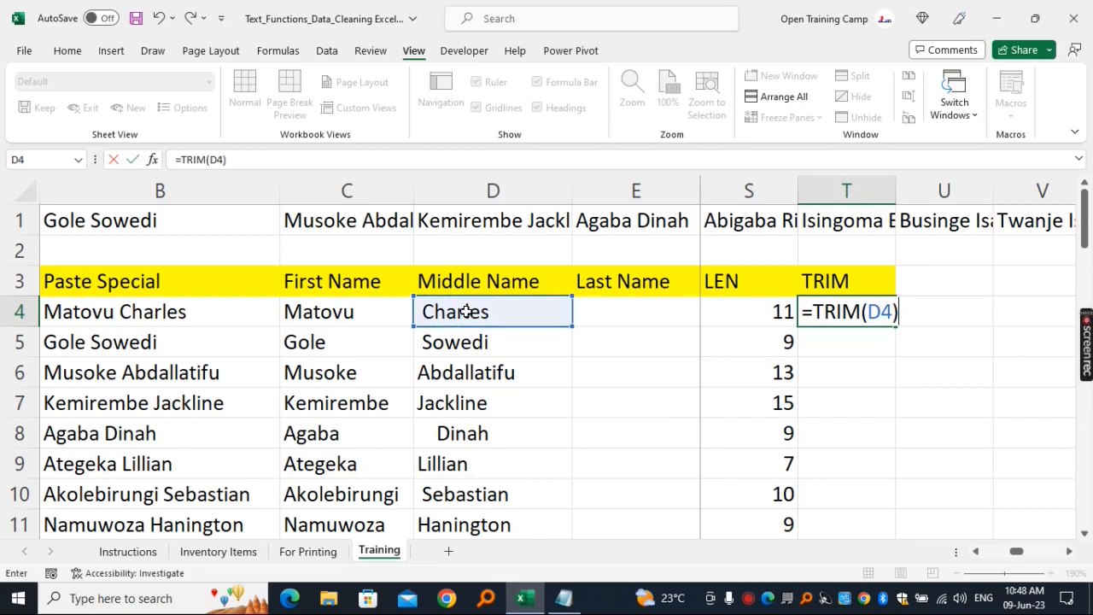
{"action": "key", "text": "Return"}
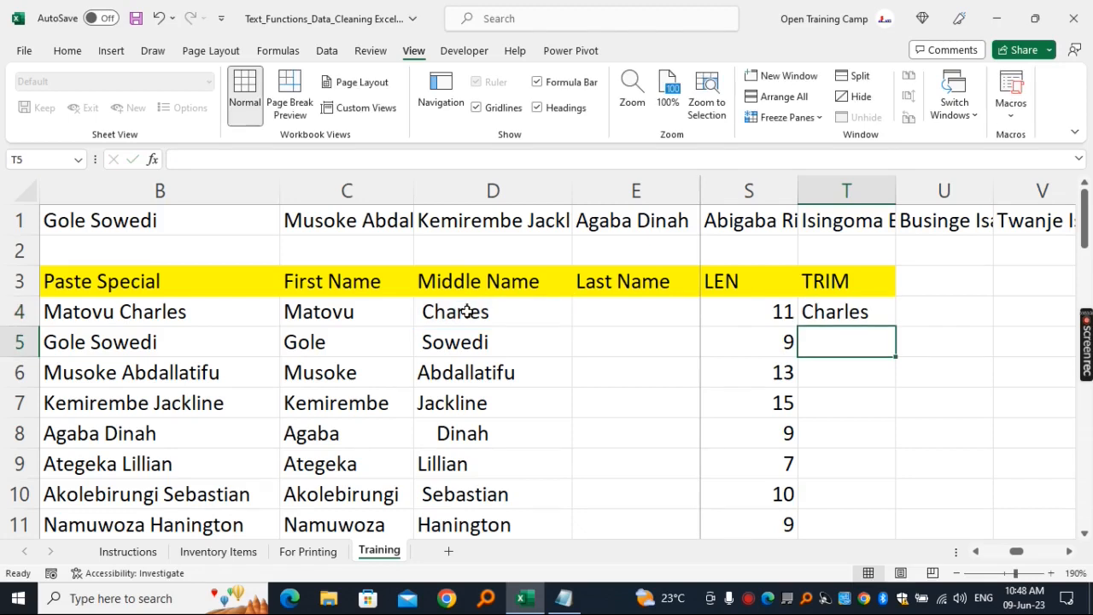
{"action": "left_click", "coordinate": [848, 312]}
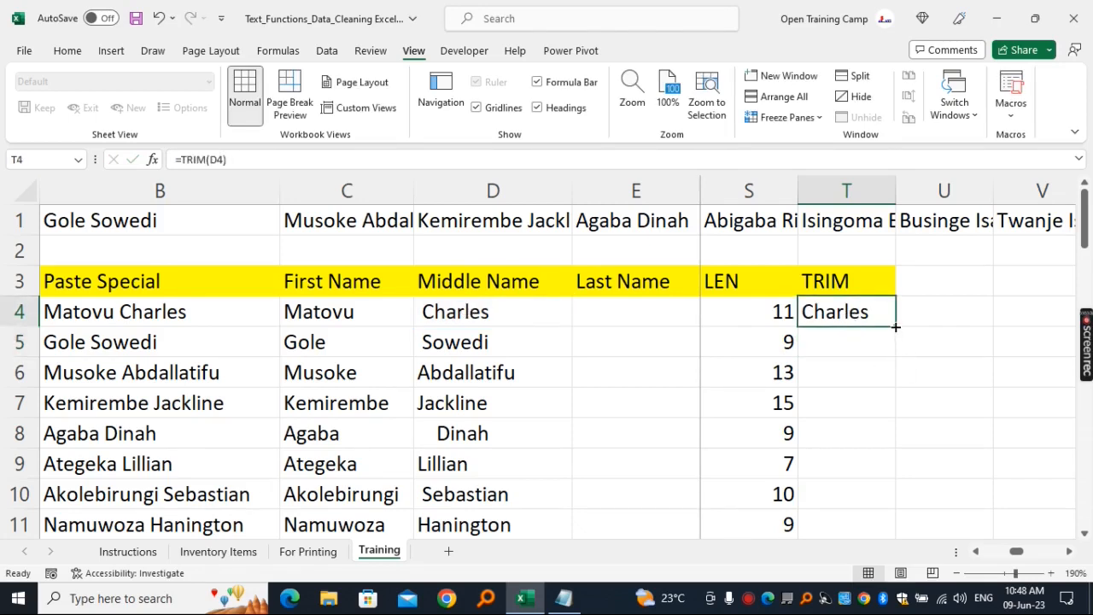
{"action": "double_click", "coordinate": [895, 328]}
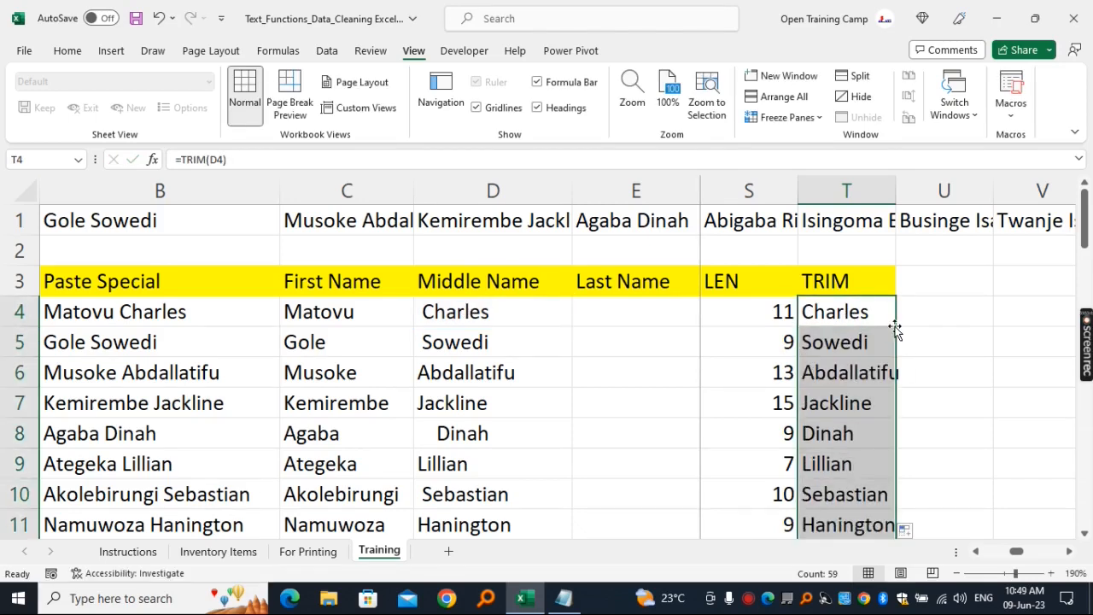
- Enter a second LEN heading in cell U3, next to the TRIM heading
{"action": "left_click", "coordinate": [935, 274]}
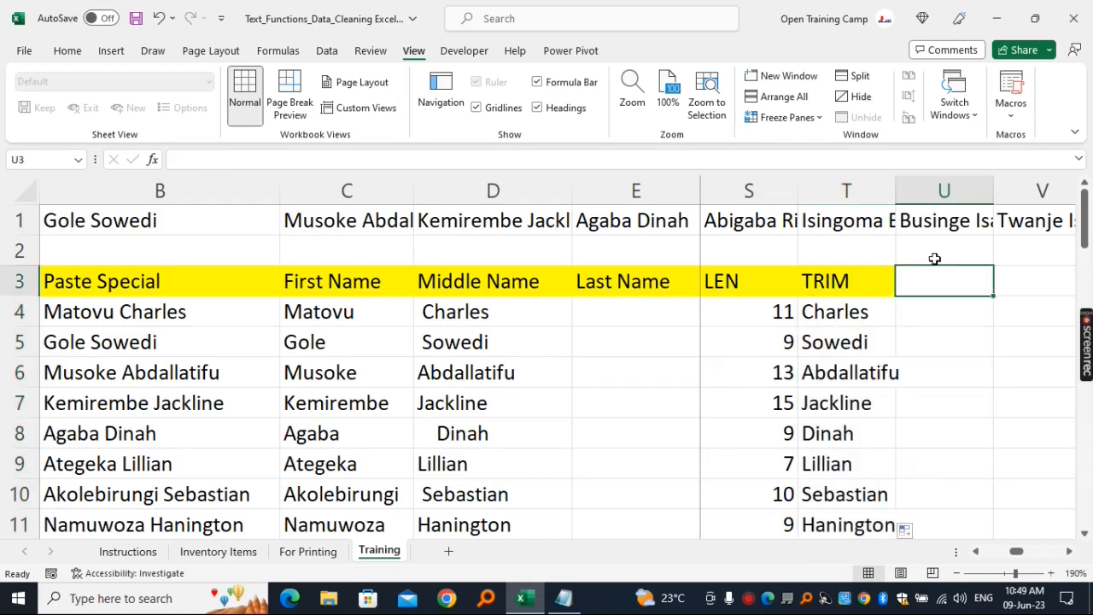
{"action": "type", "text": "LEN"}
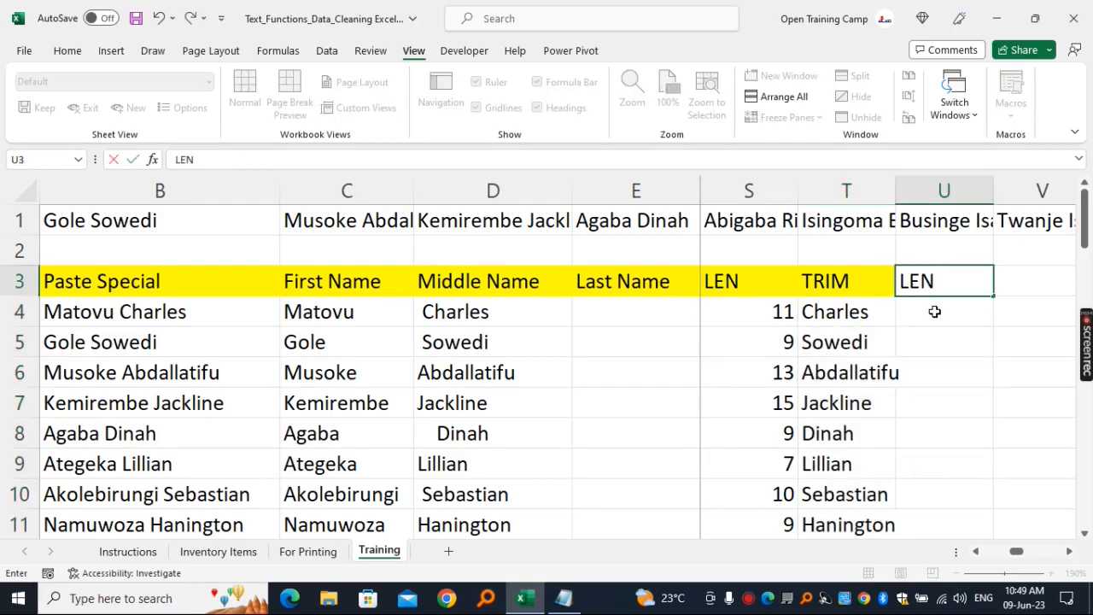
{"action": "key", "text": "Return"}
- Enter =LEN(T4) in cell U4 and fill it down column U to count the trimmed names' characters
{"action": "type", "text": "=len"}
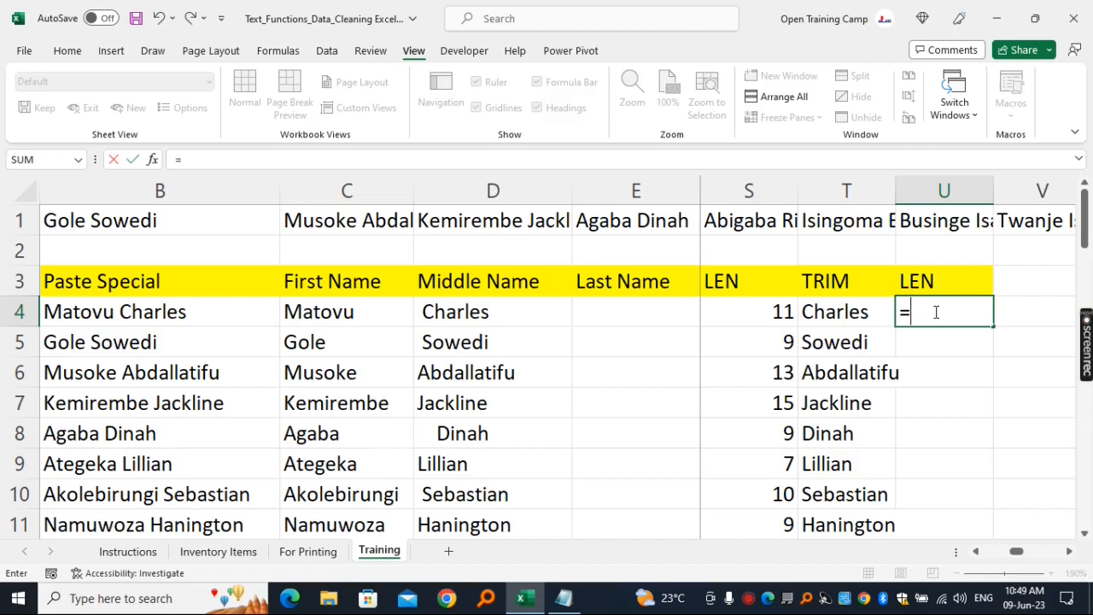
{"action": "key", "text": "Tab"}
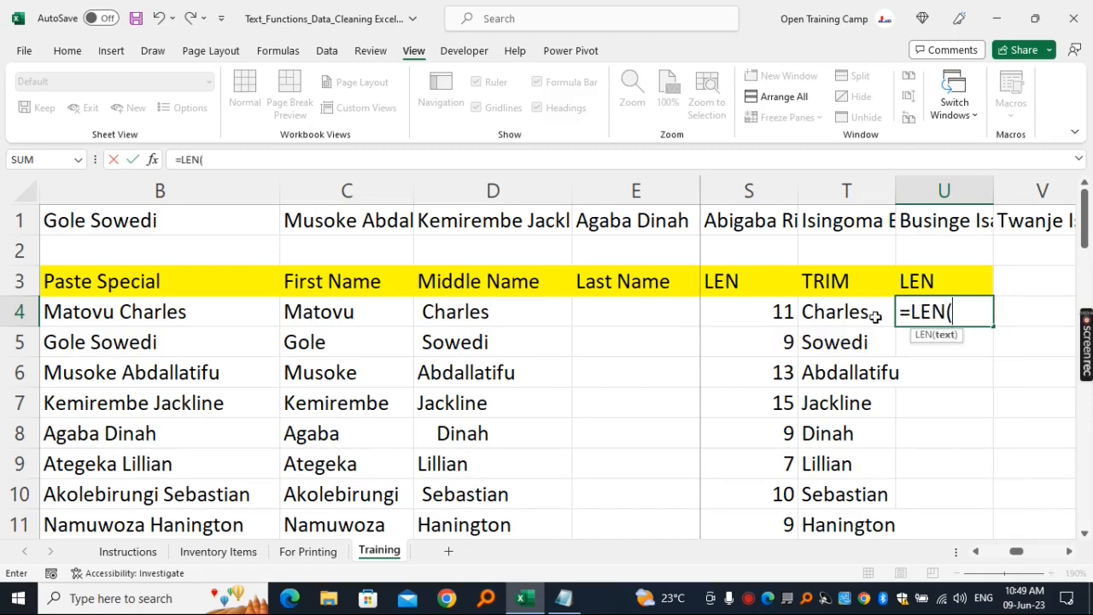
{"action": "left_click", "coordinate": [871, 316]}
{"action": "type", "text": ")"}
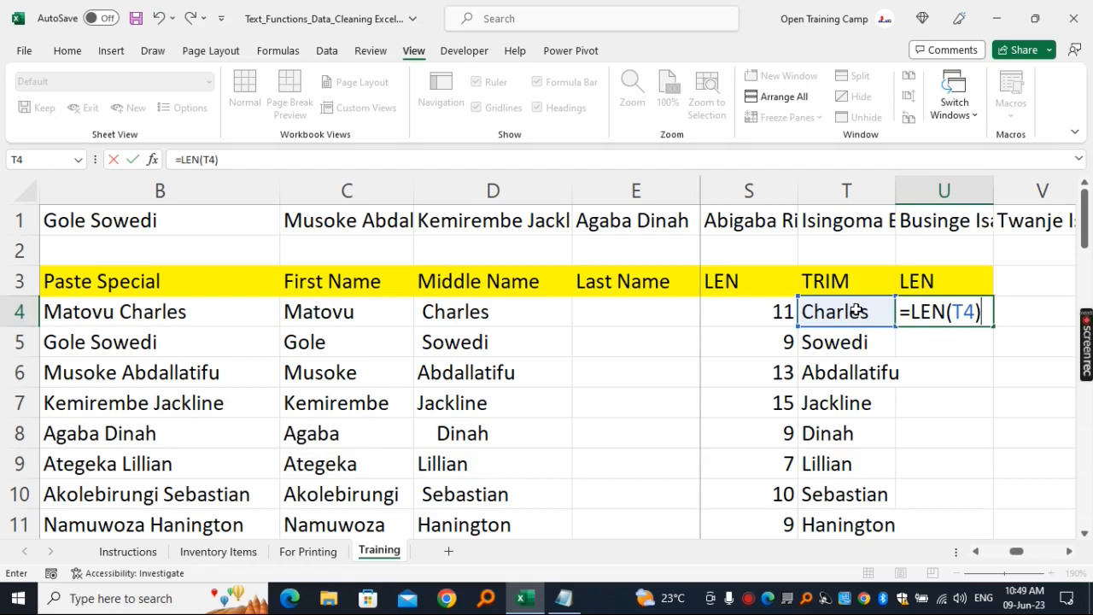
{"action": "key", "text": "Return"}
{"action": "left_click", "coordinate": [978, 313]}
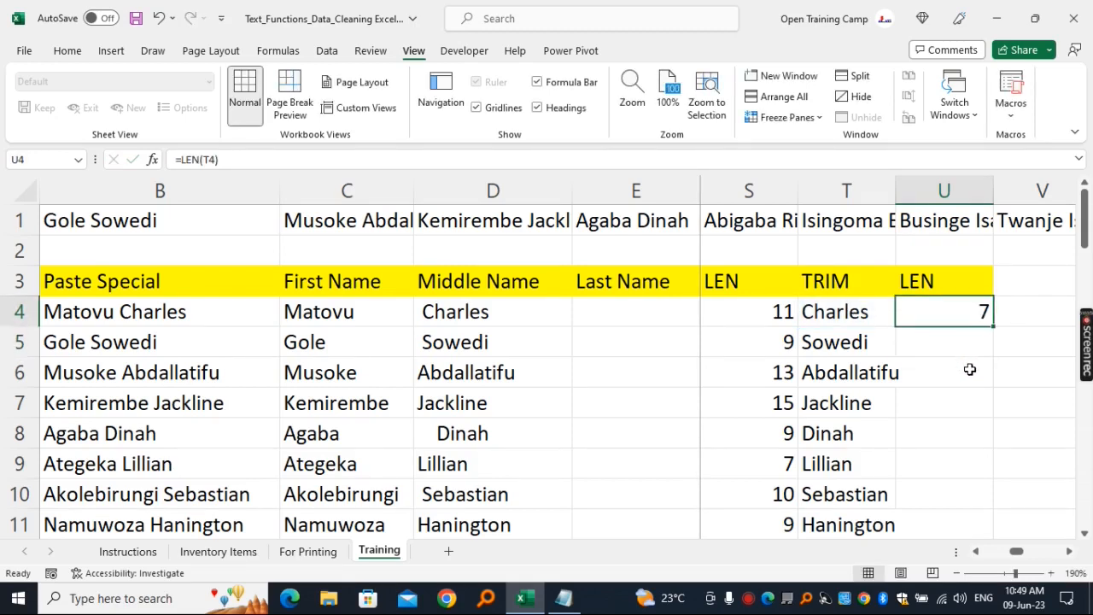
{"action": "double_click", "coordinate": [994, 330]}
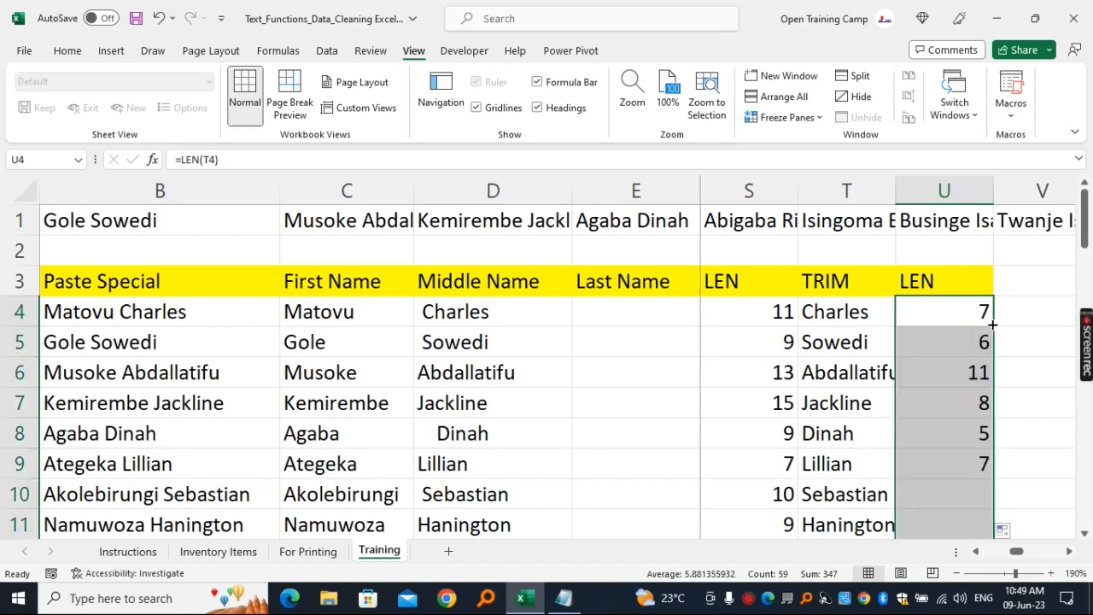
{"action": "left_click", "coordinate": [945, 381]}
{"action": "key", "text": "Left"}
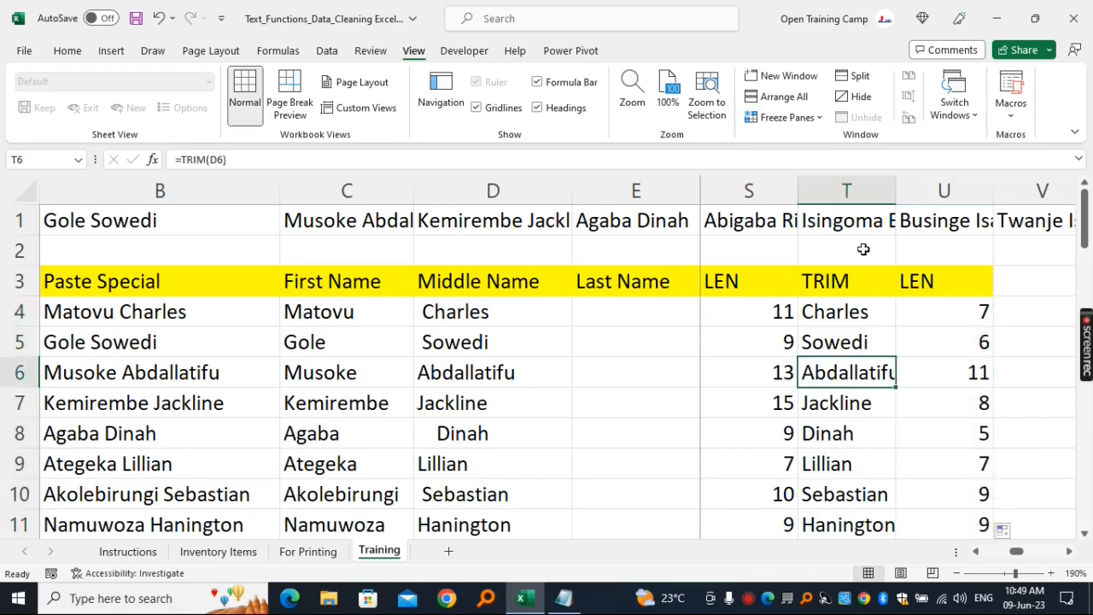
- Enter the heading Count of Spaces in cell V3 and autofit the width of column V
{"action": "key", "text": "Right"}
{"action": "key", "text": "Right"}
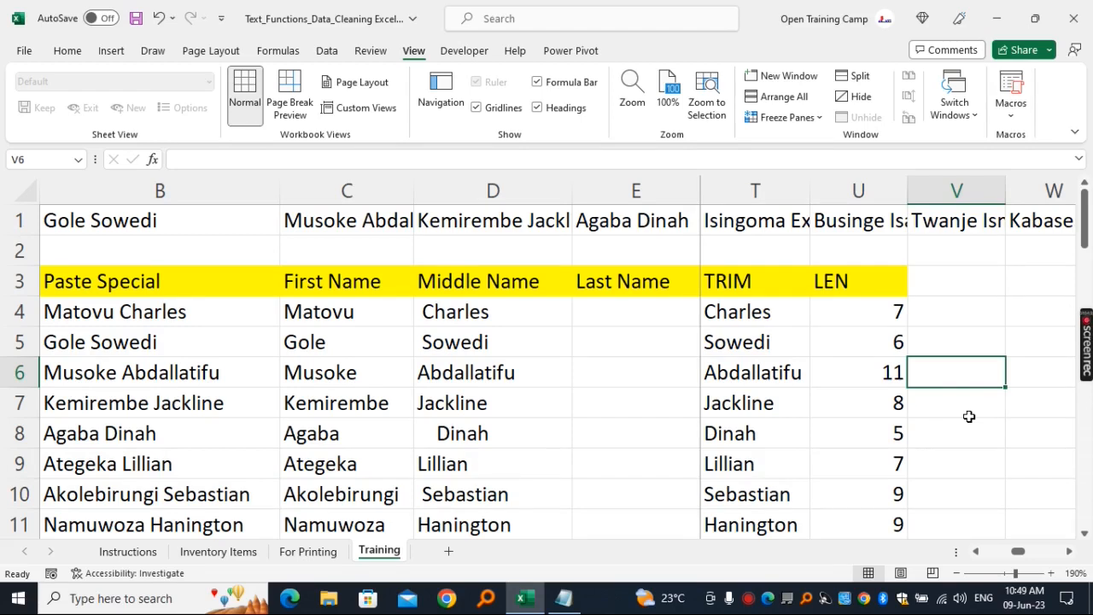
{"action": "left_click", "coordinate": [943, 283]}
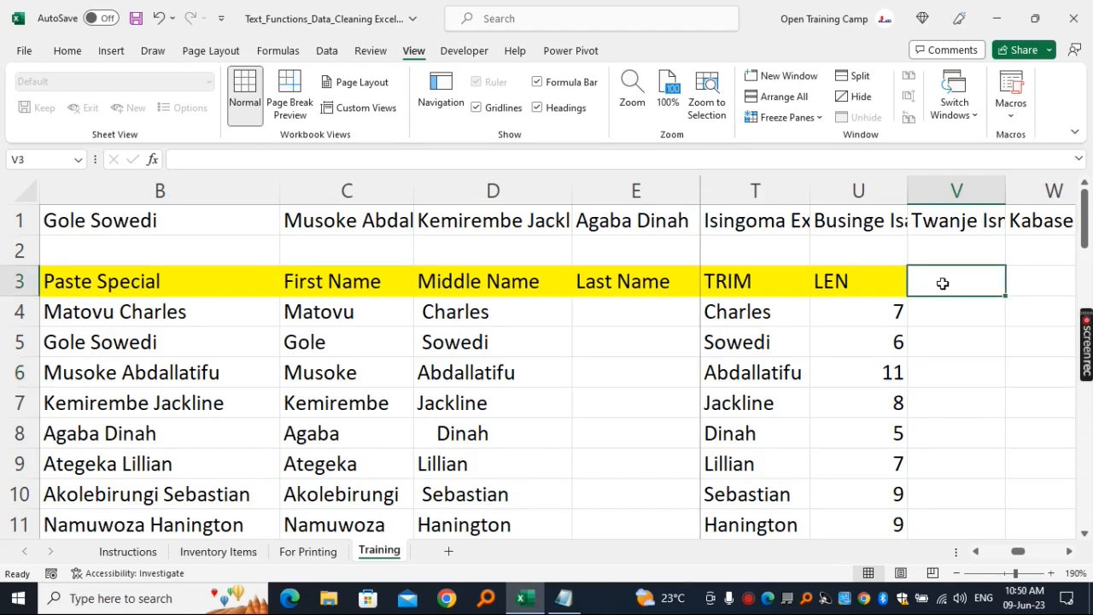
{"action": "type", "text": "Spac"}
{"action": "key", "text": "BackSpace"}
{"action": "key", "text": "BackSpace"}
{"action": "key", "text": "BackSpace"}
{"action": "key", "text": "BackSpace"}
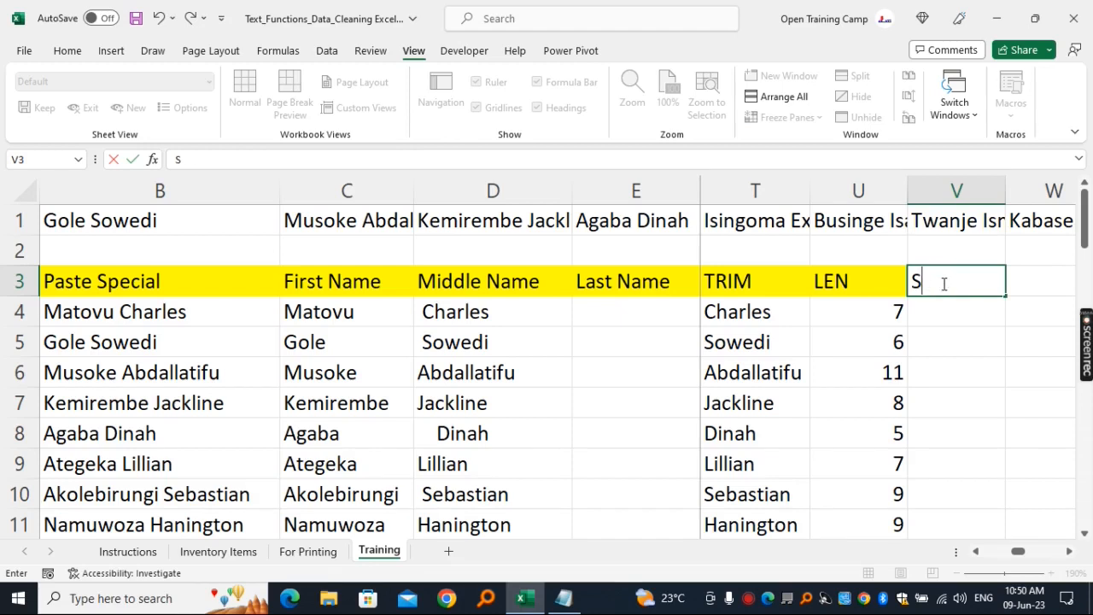
{"action": "type", "text": "Count of Spc"}
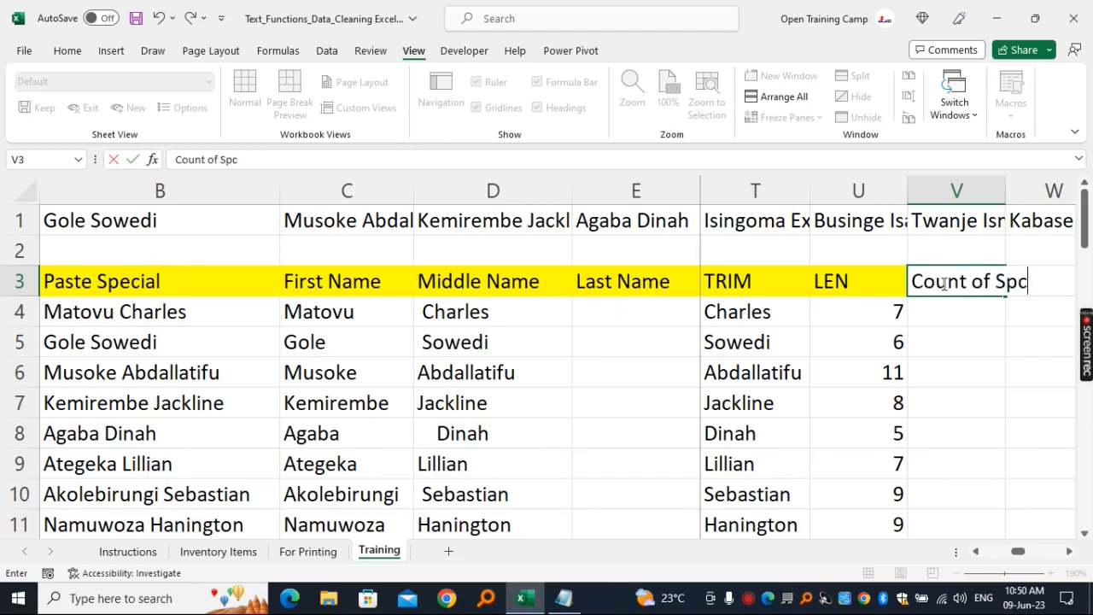
{"action": "key", "text": "BackSpace"}
{"action": "type", "text": "aces"}
{"action": "key", "text": "Return"}
{"action": "left_click", "coordinate": [963, 190]}
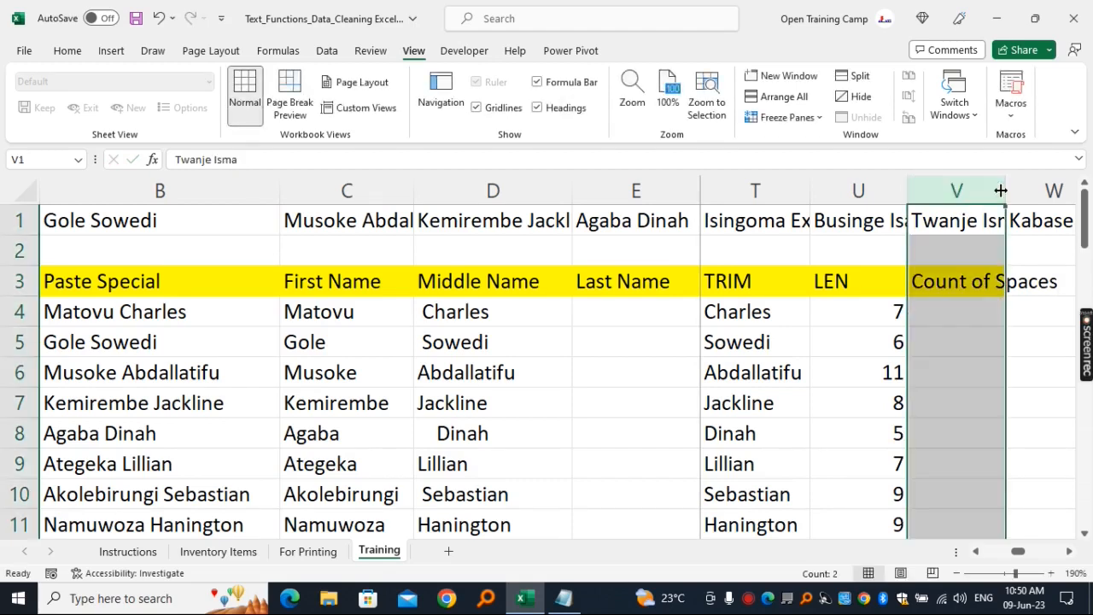
{"action": "double_click", "coordinate": [1007, 190]}
- Enter =LEN(D4) in cell V4 under the Count of Spaces heading
{"action": "left_click", "coordinate": [1070, 551]}
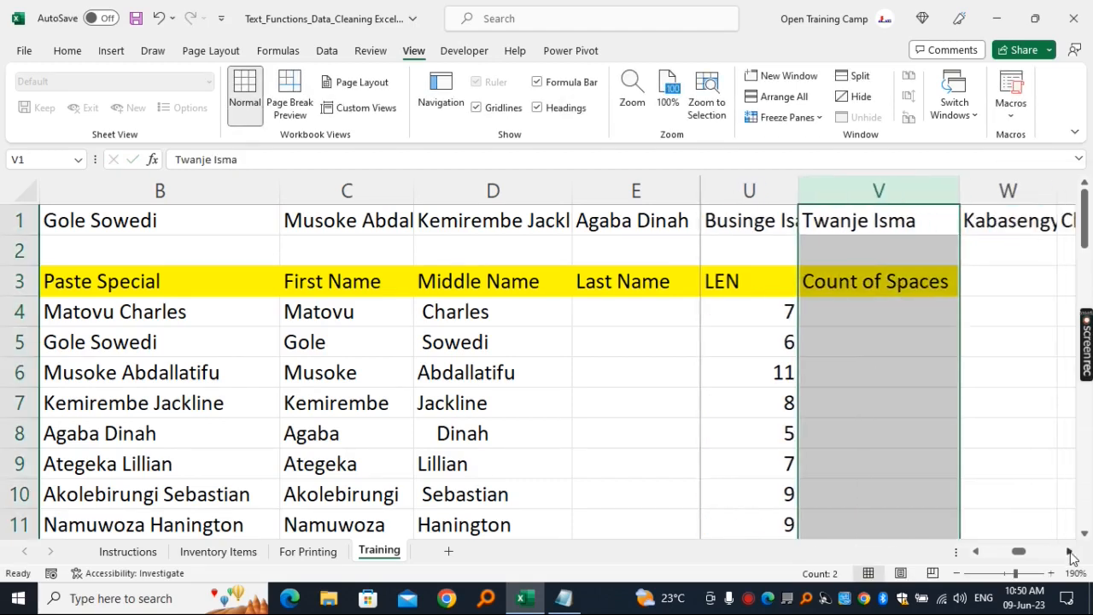
{"action": "left_click", "coordinate": [1069, 551]}
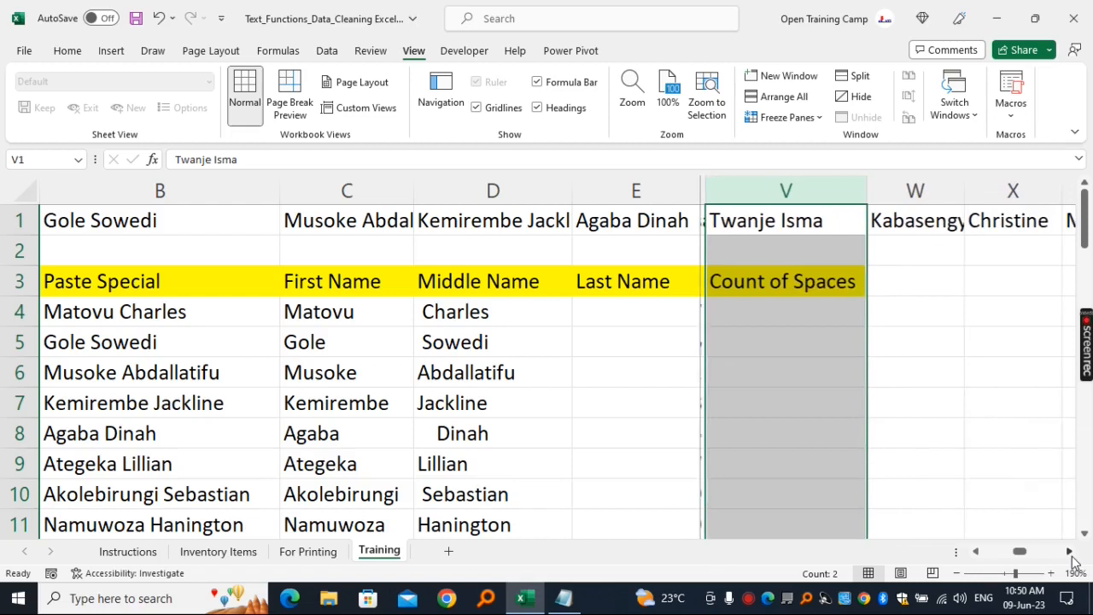
{"action": "left_click", "coordinate": [713, 310]}
{"action": "left_click", "coordinate": [448, 313]}
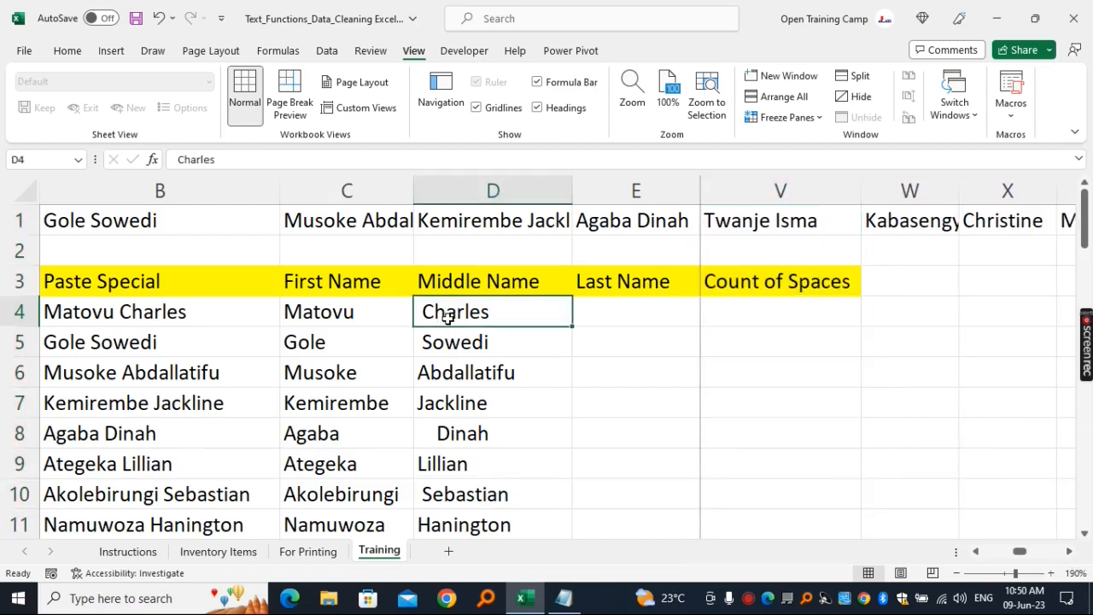
{"action": "left_click", "coordinate": [759, 321]}
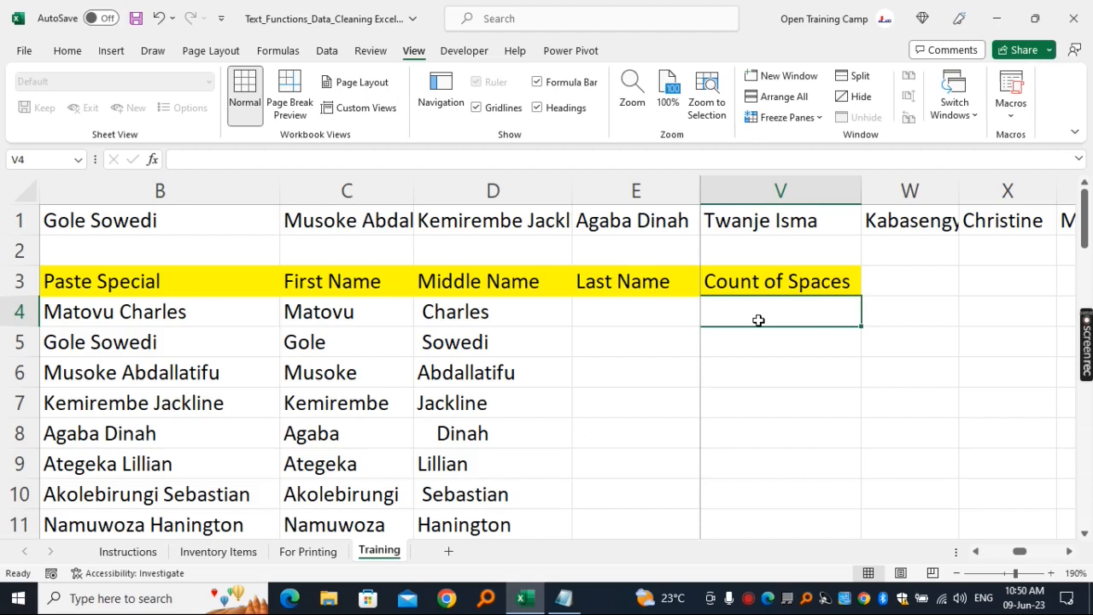
{"action": "type", "text": "=len(d4)"}
{"action": "key", "text": "Return"}
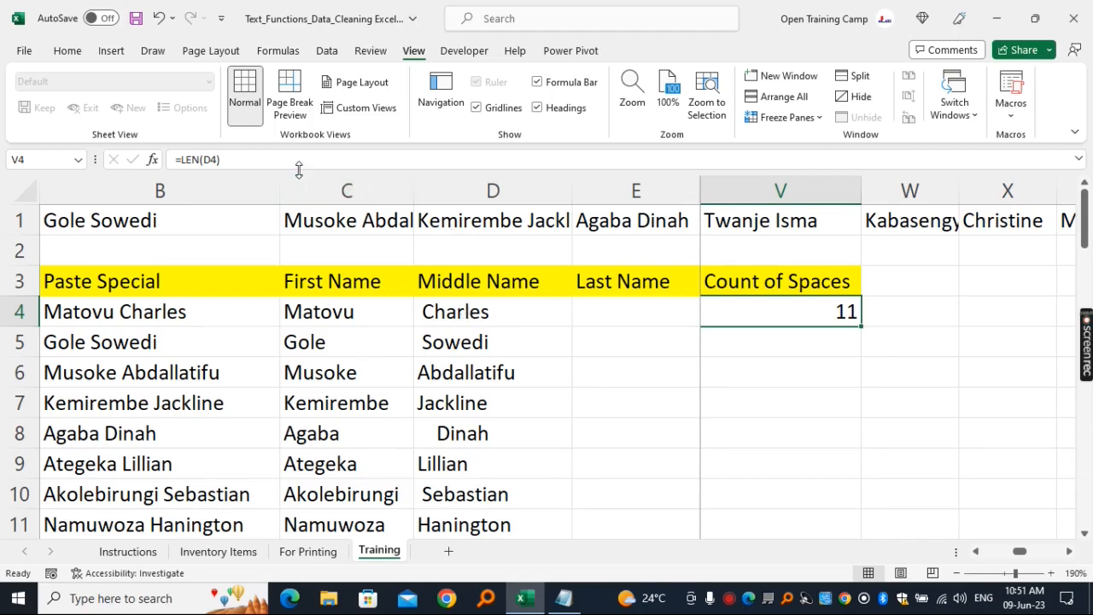
- Extend the formula in V4 to =LEN(D4)-LEN(TRIM(D4)) so it counts the extra spaces in the middle name
{"action": "left_click", "coordinate": [275, 160]}
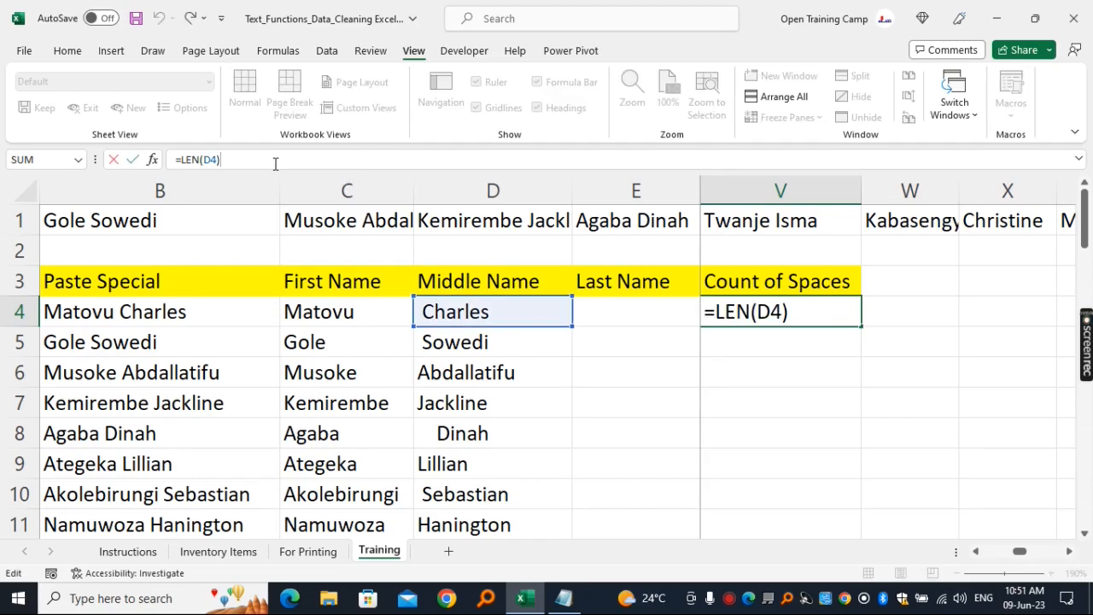
{"action": "type", "text": "-Len"}
{"action": "key", "text": "Tab"}
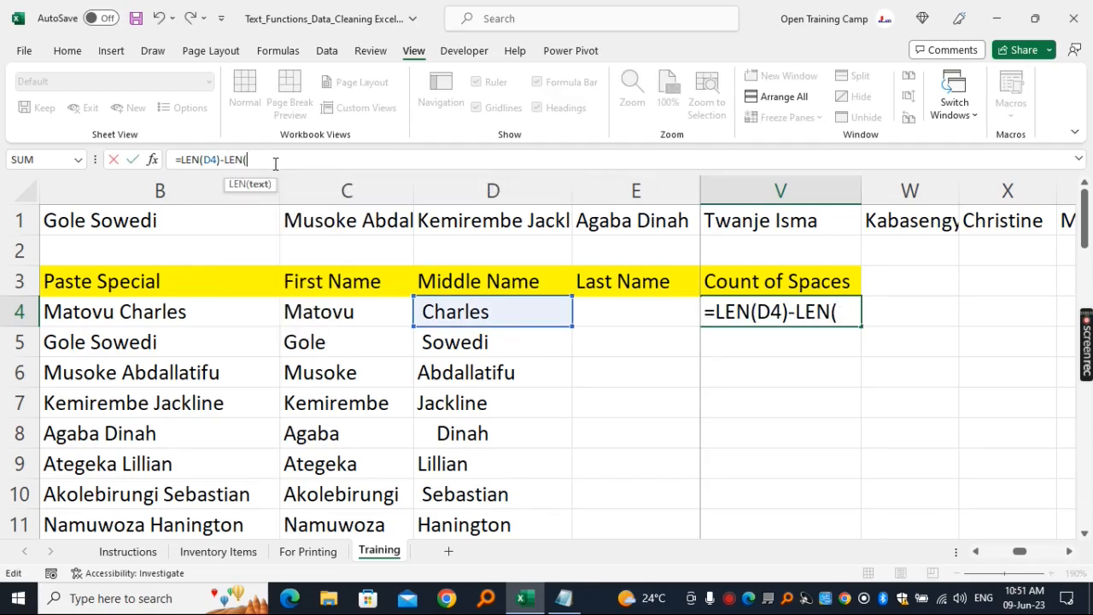
{"action": "type", "text": "trim"}
{"action": "key", "text": "Tab"}
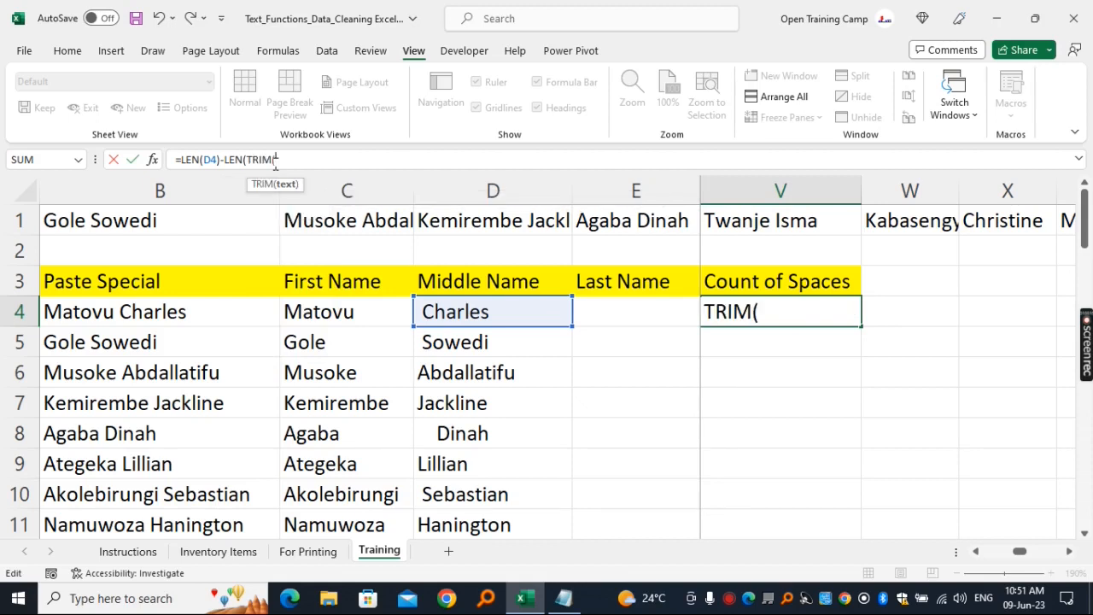
{"action": "left_click", "coordinate": [479, 312]}
{"action": "type", "text": ")"}
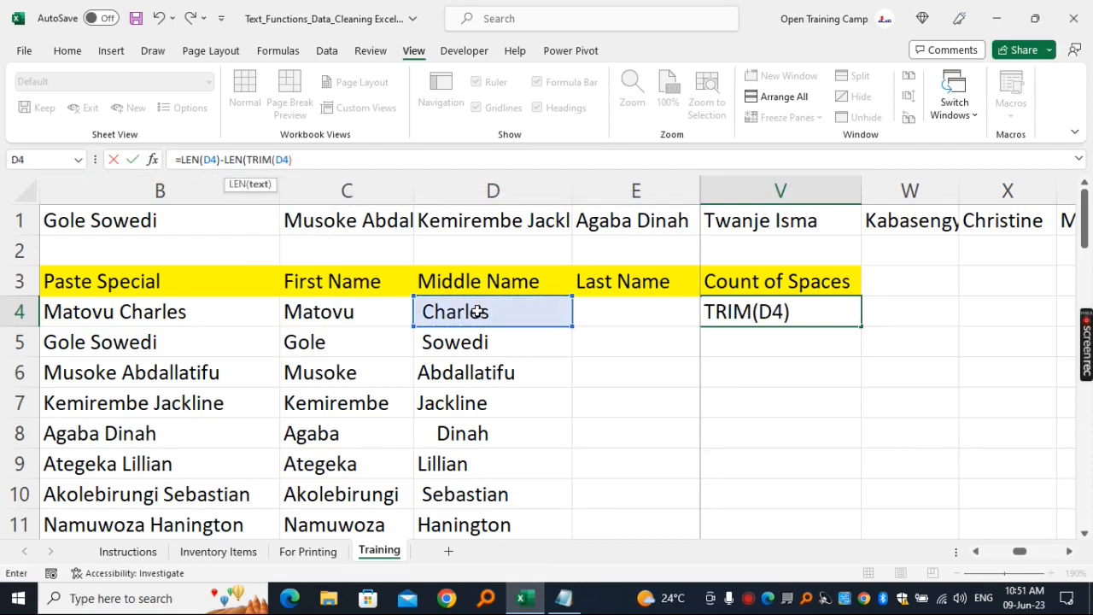
{"action": "type", "text": ")"}
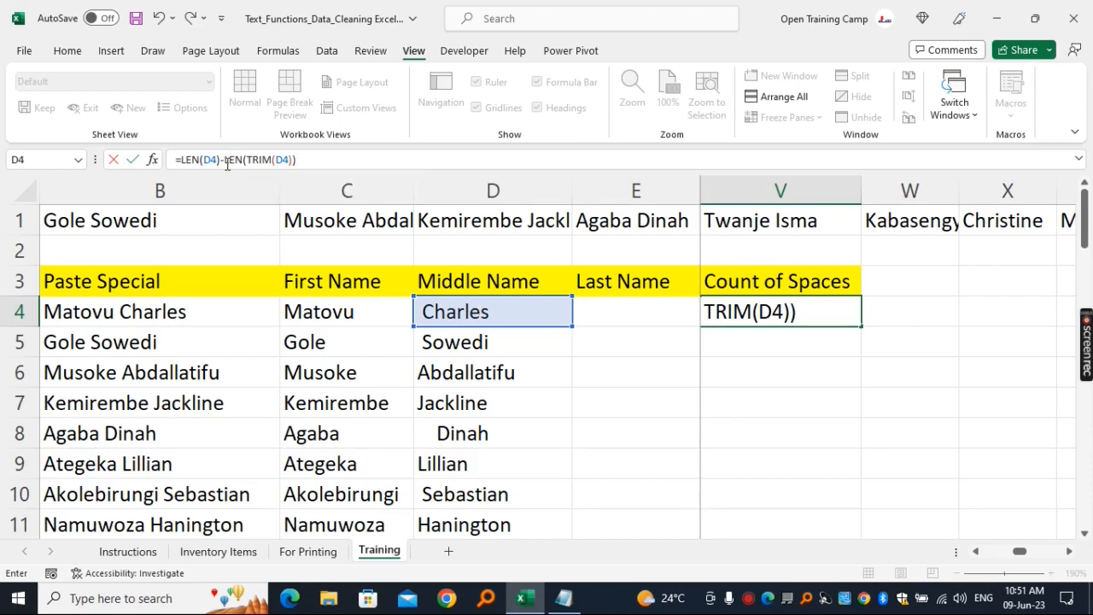
{"action": "left_click_drag", "start_coordinate": [220, 160], "coordinate": [173, 159]}
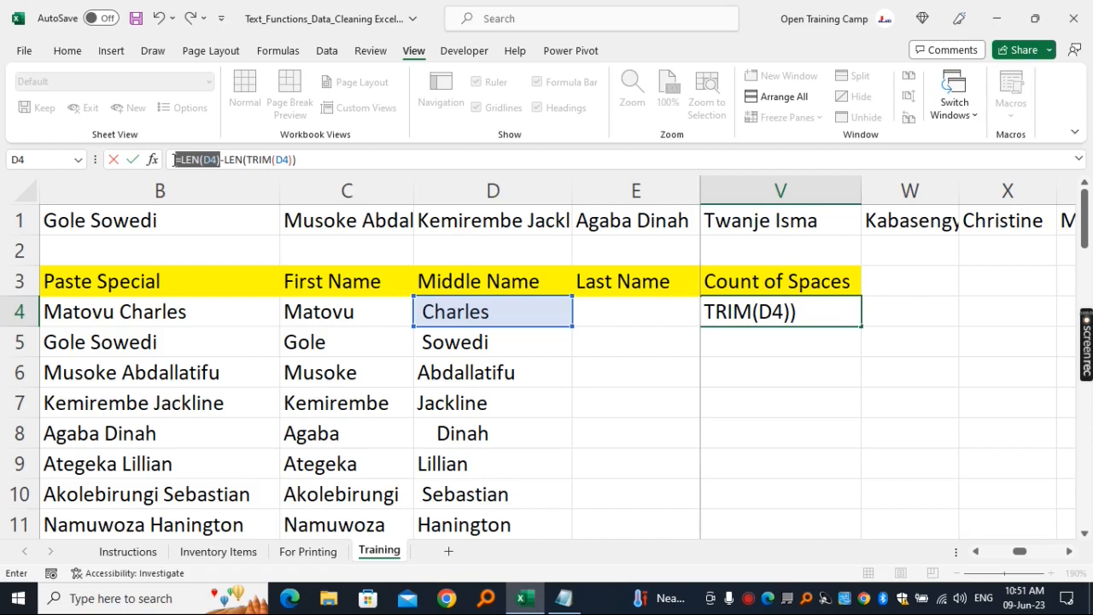
{"action": "left_click_drag", "start_coordinate": [299, 159], "coordinate": [225, 159]}
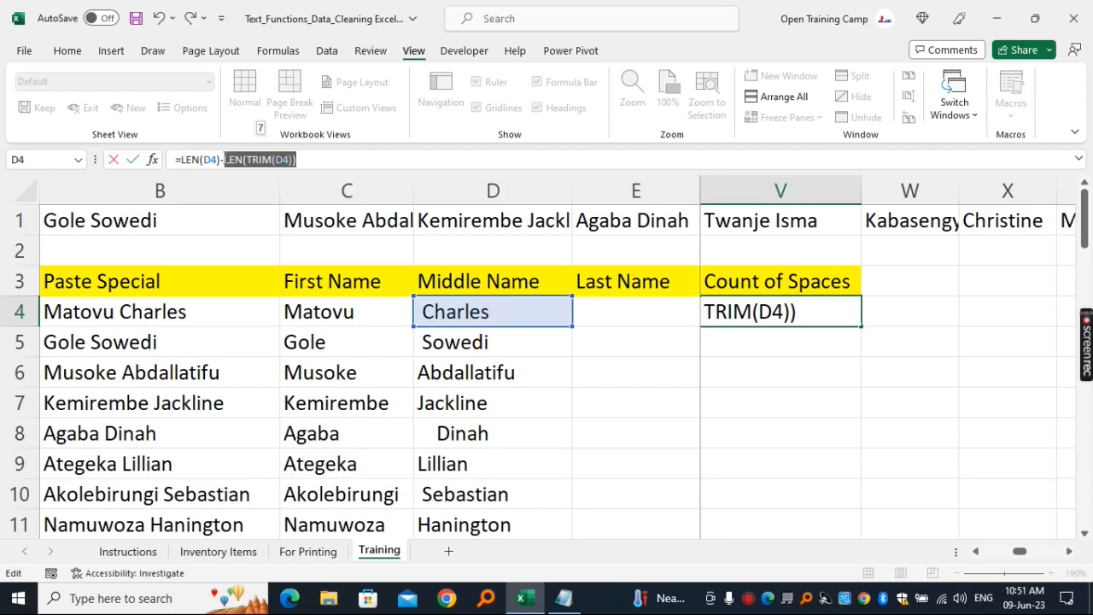
{"action": "left_click", "coordinate": [322, 156]}
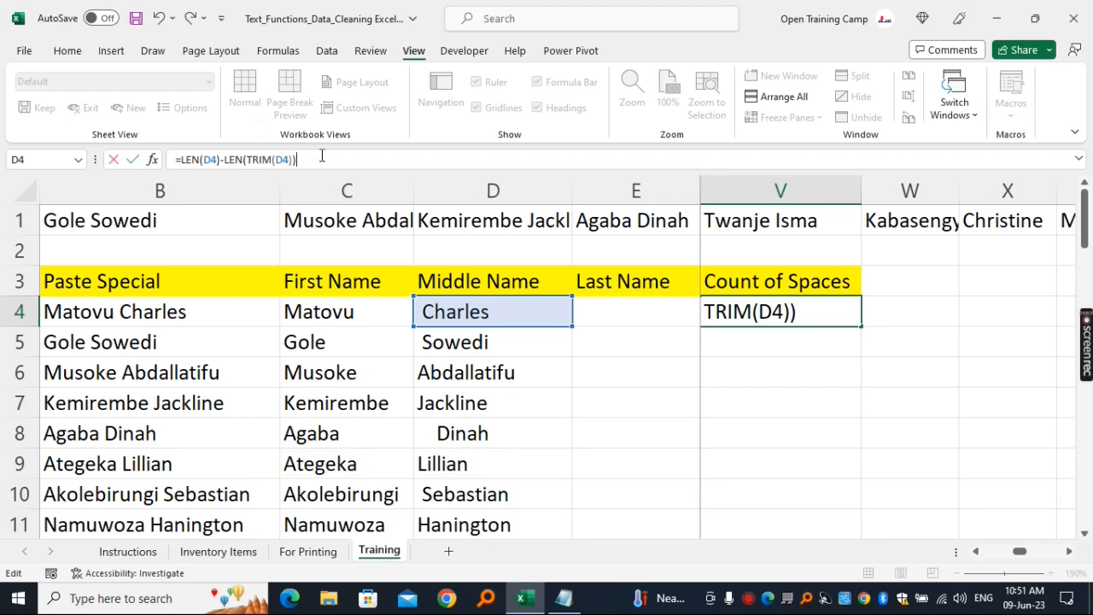
{"action": "key", "text": "Return"}
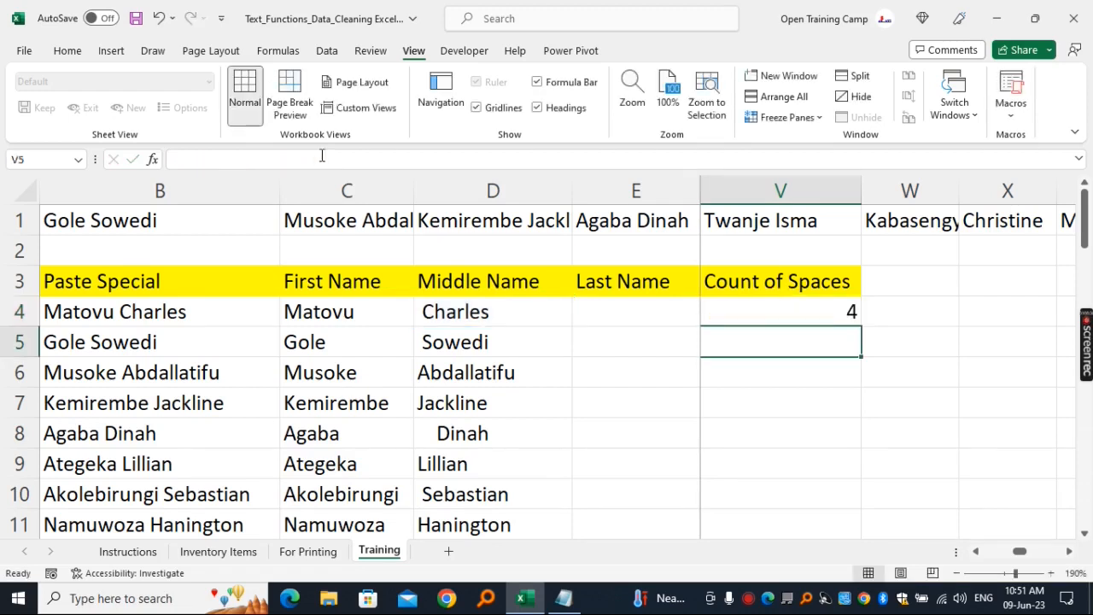
- Fill the space-count formula from V4 down column V for all the names
{"action": "left_click", "coordinate": [789, 311]}
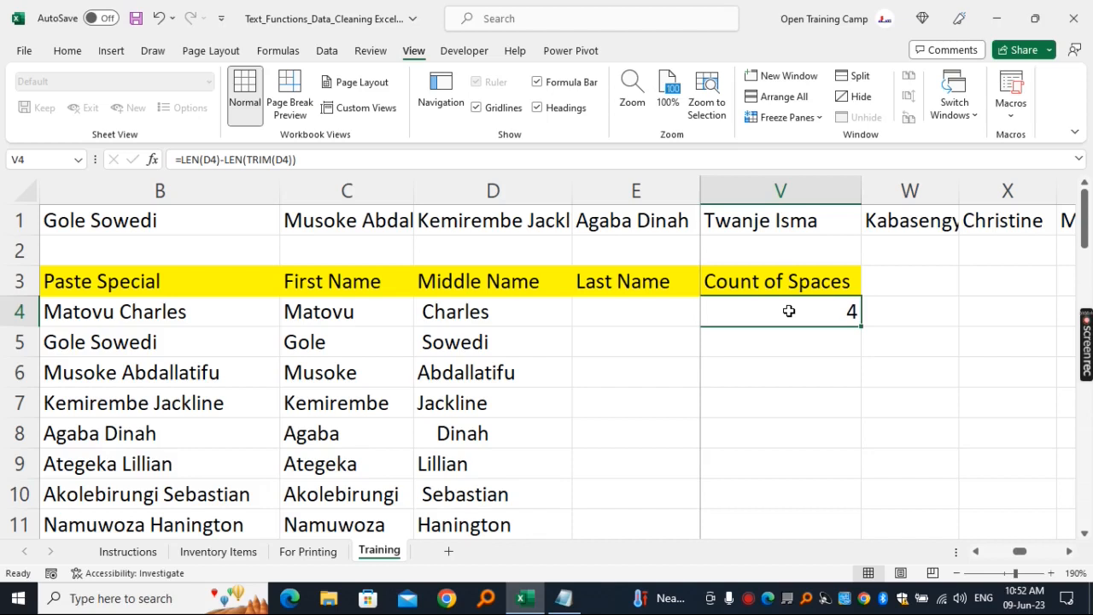
{"action": "left_click", "coordinate": [502, 316]}
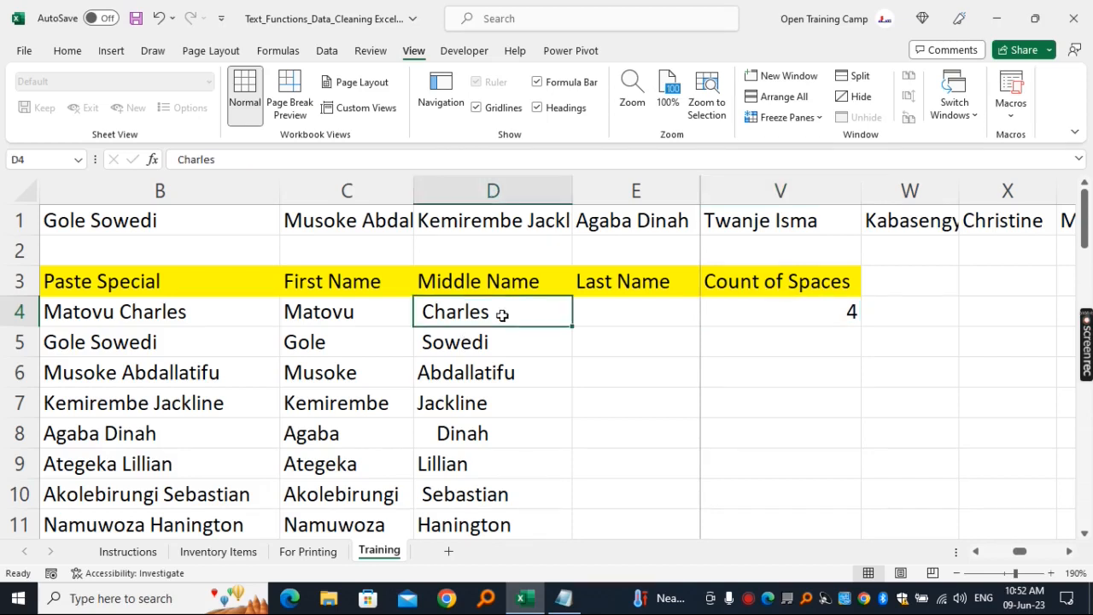
{"action": "left_click", "coordinate": [788, 315]}
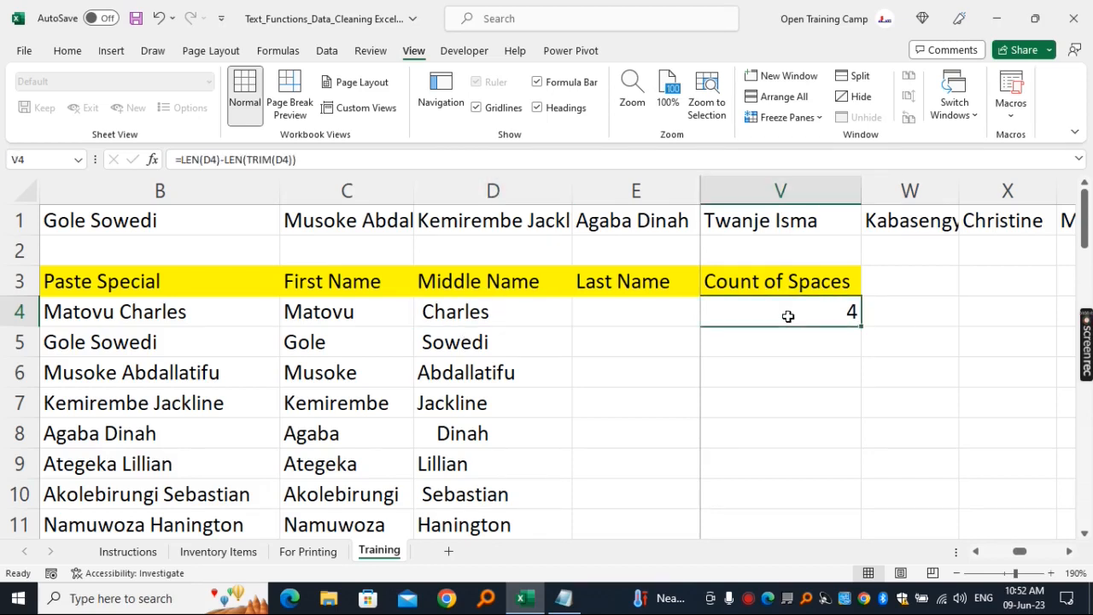
{"action": "double_click", "coordinate": [862, 327]}
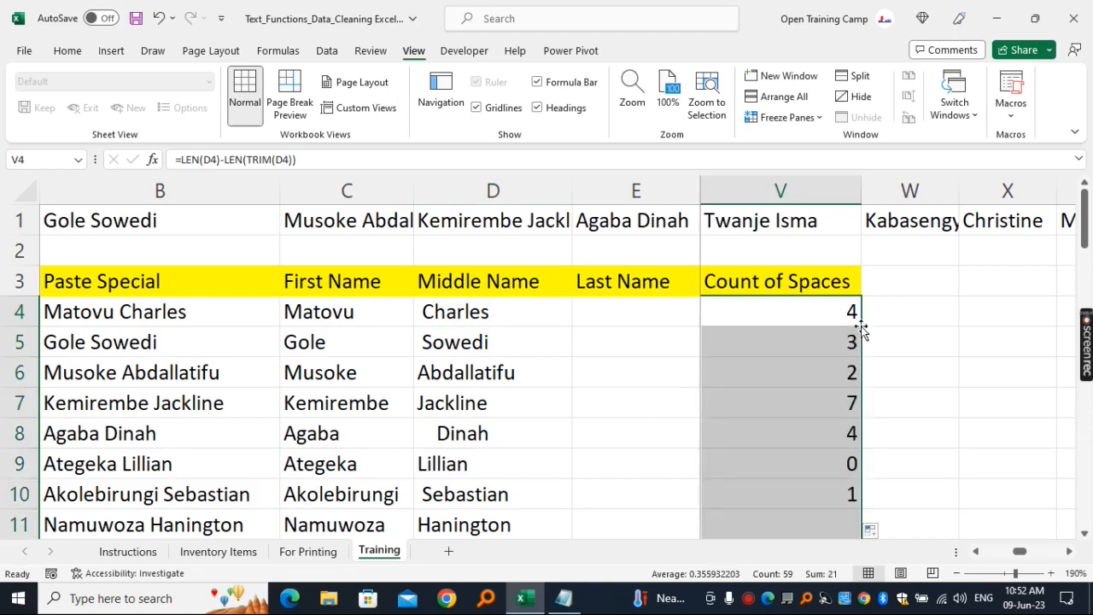
- Compare the space counts in column V with the middle names in column D and the LEN and TRIM columns
{"action": "left_click", "coordinate": [789, 351]}
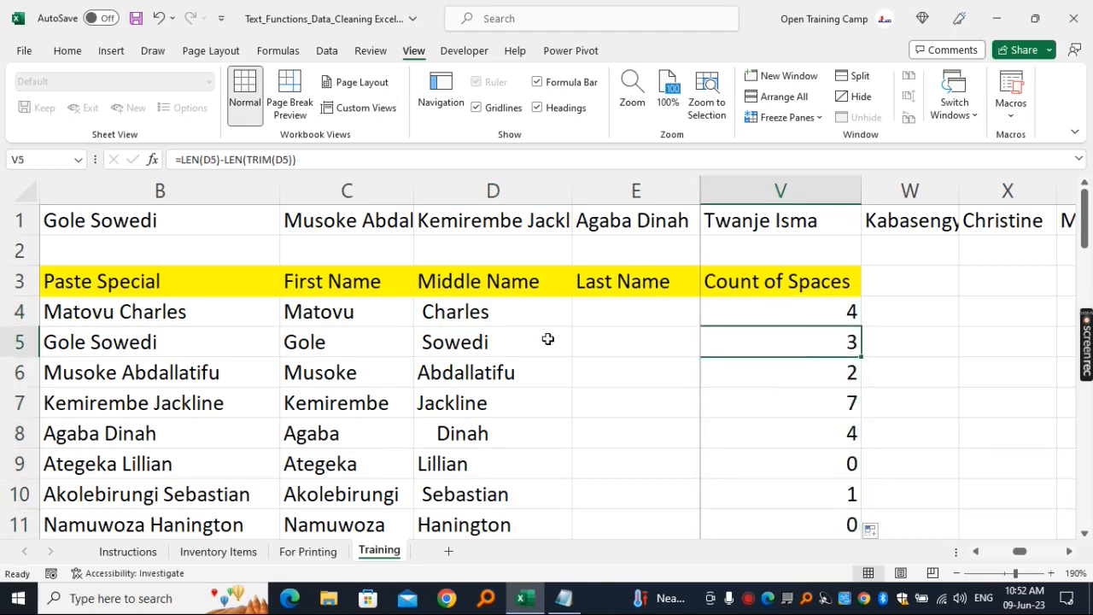
{"action": "left_click", "coordinate": [490, 343]}
{"action": "left_click", "coordinate": [801, 366]}
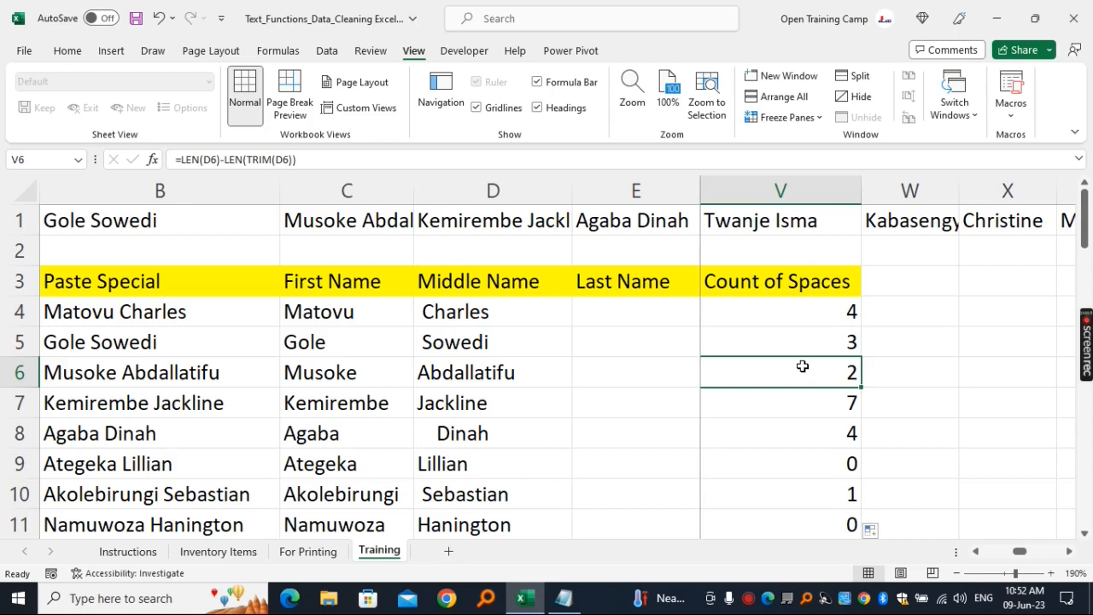
{"action": "left_click", "coordinate": [451, 366]}
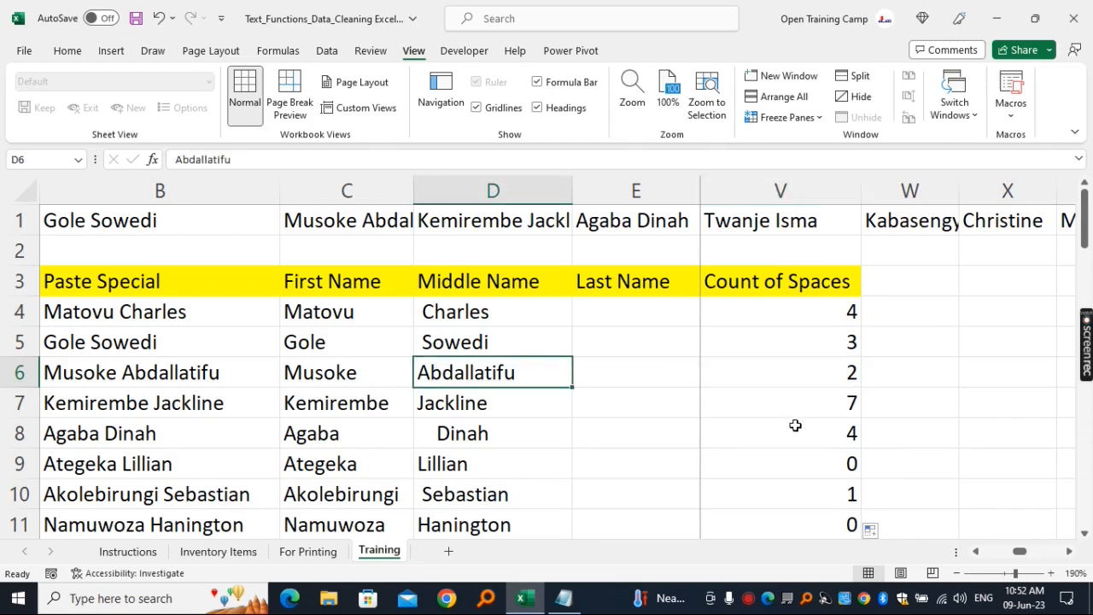
{"action": "left_click", "coordinate": [797, 428]}
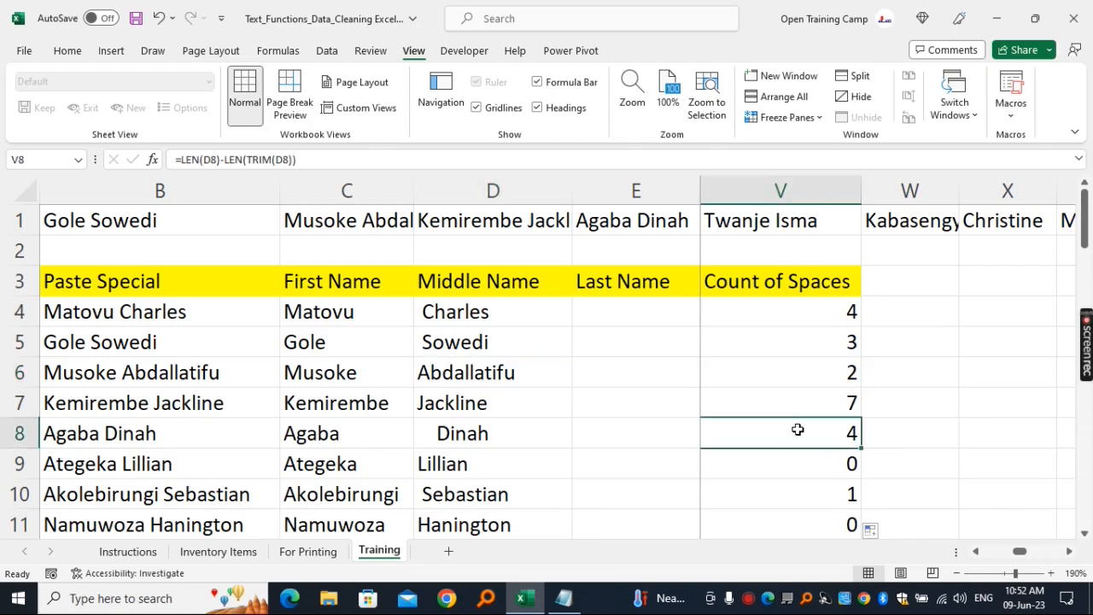
{"action": "left_click", "coordinate": [491, 433]}
{"action": "left_click", "coordinate": [803, 461]}
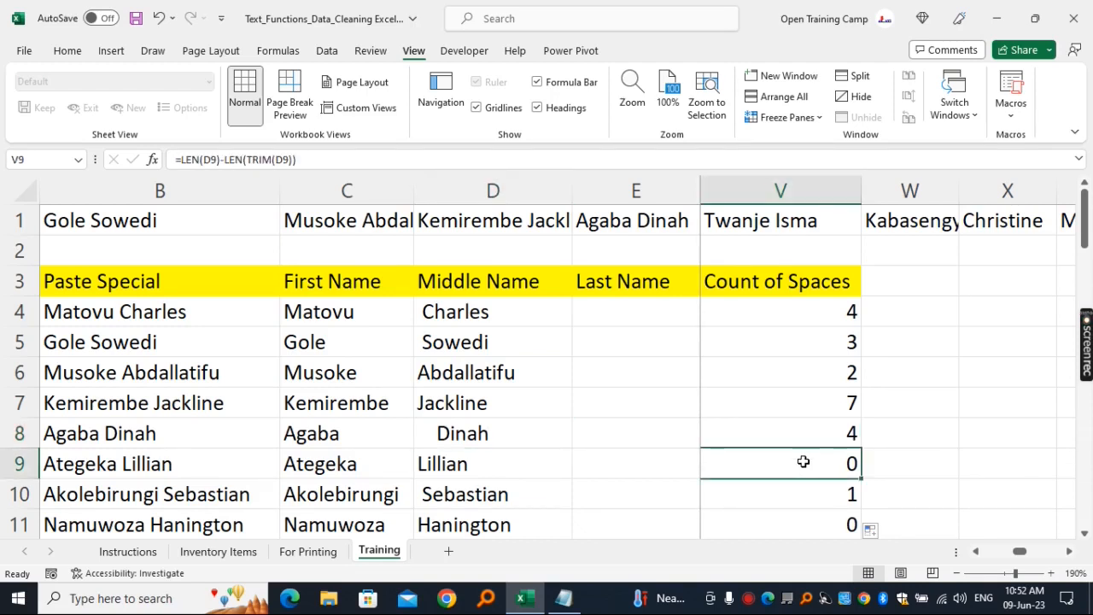
{"action": "left_click", "coordinate": [980, 552]}
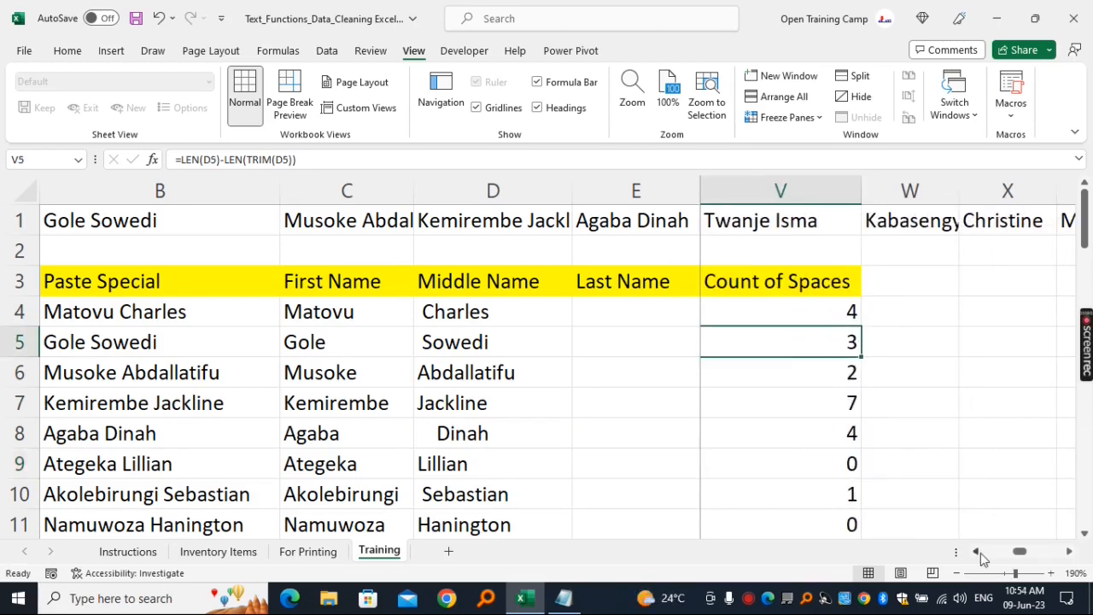
{"action": "left_click", "coordinate": [980, 552]}
{"action": "left_click", "coordinate": [980, 552]}
{"action": "left_click", "coordinate": [981, 553]}
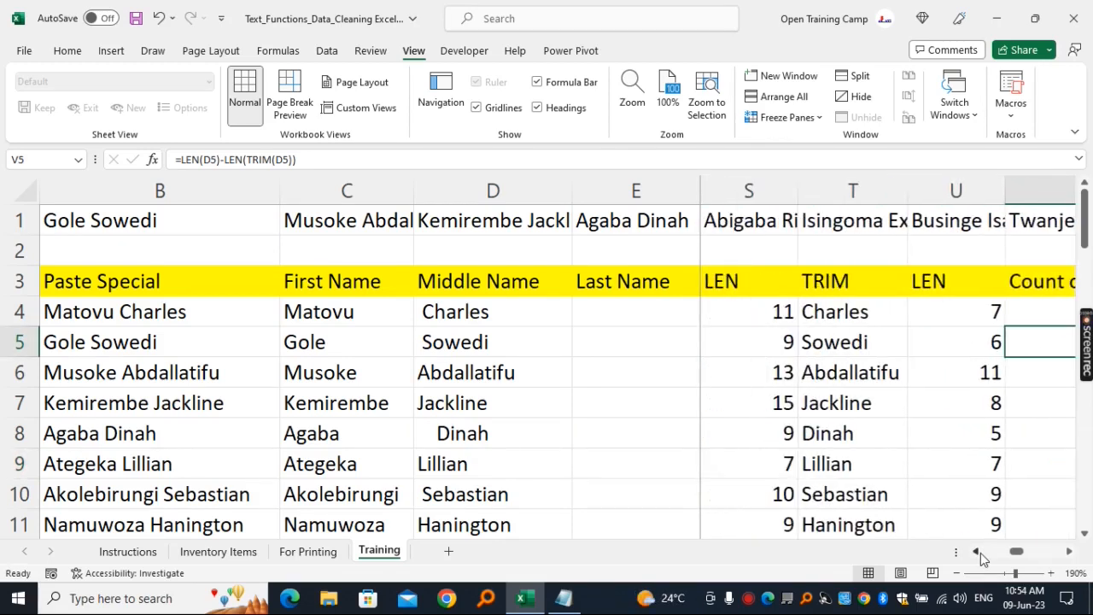
{"action": "left_click", "coordinate": [981, 553]}
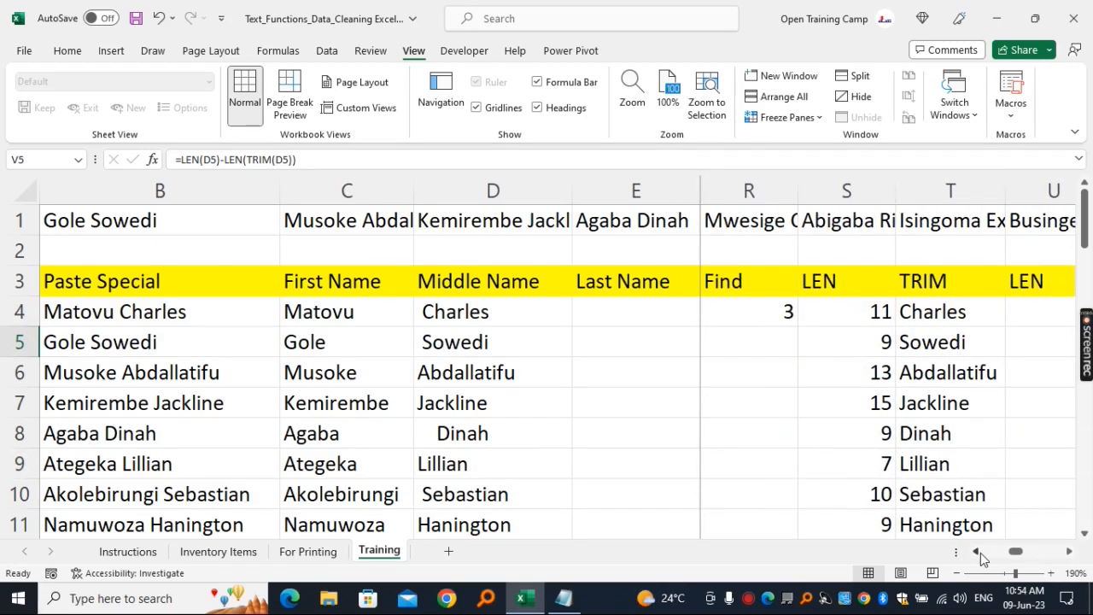
- Review the test tasks on the Instructions sheet together with the Inventory Items and For Printing sheets they refer to
{"action": "left_click", "coordinate": [128, 551]}
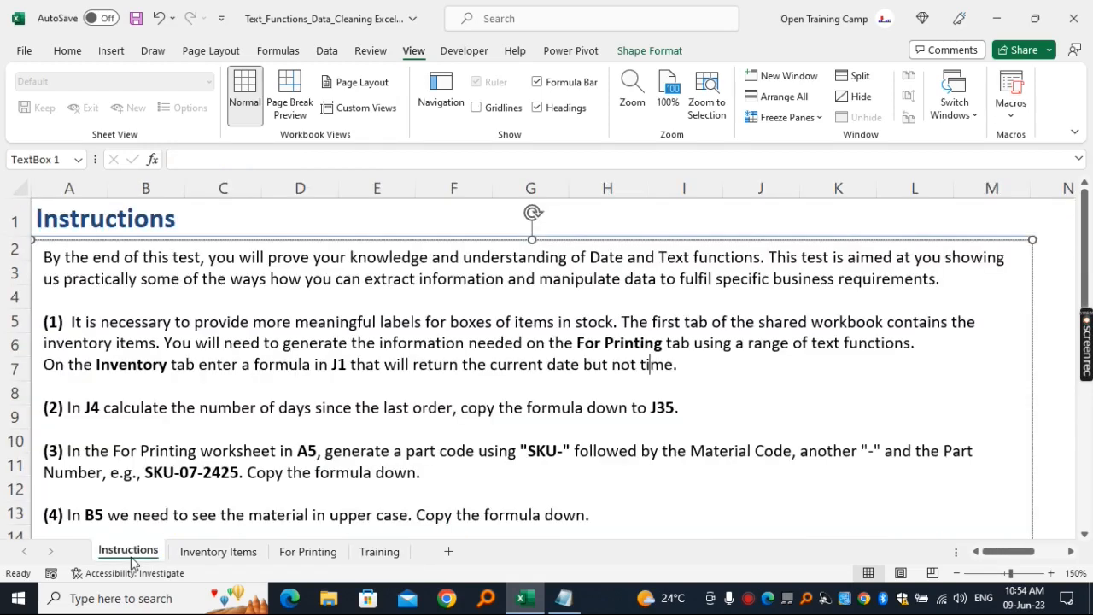
{"action": "scroll", "coordinate": [385, 277], "scroll_direction": "down", "scroll_amount": 3}
{"action": "scroll", "coordinate": [384, 278], "scroll_direction": "down", "scroll_amount": 6}
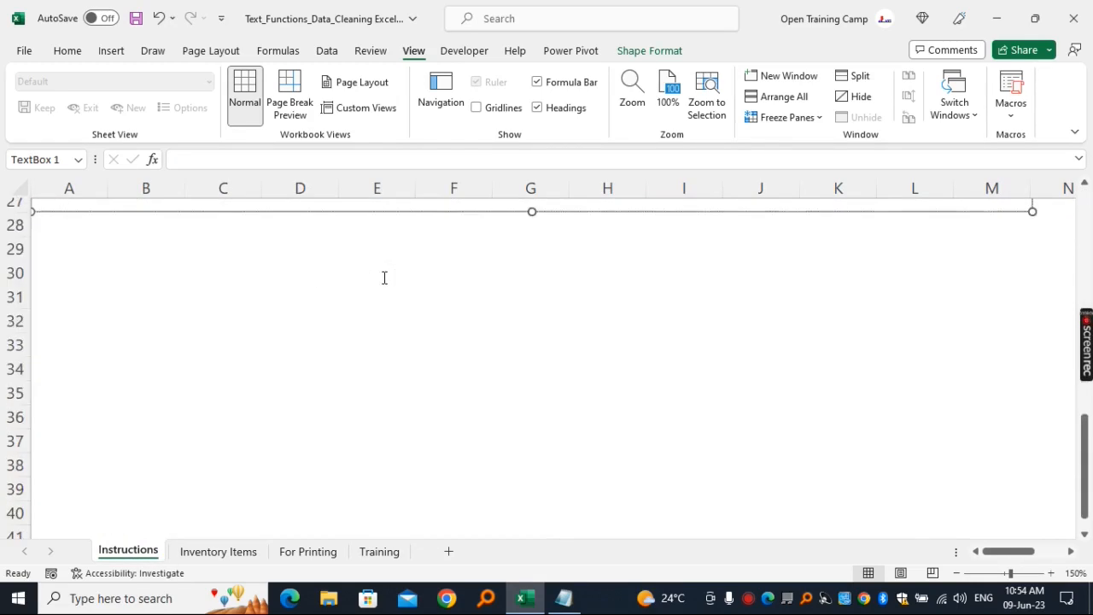
{"action": "scroll", "coordinate": [384, 277], "scroll_direction": "up", "scroll_amount": 9}
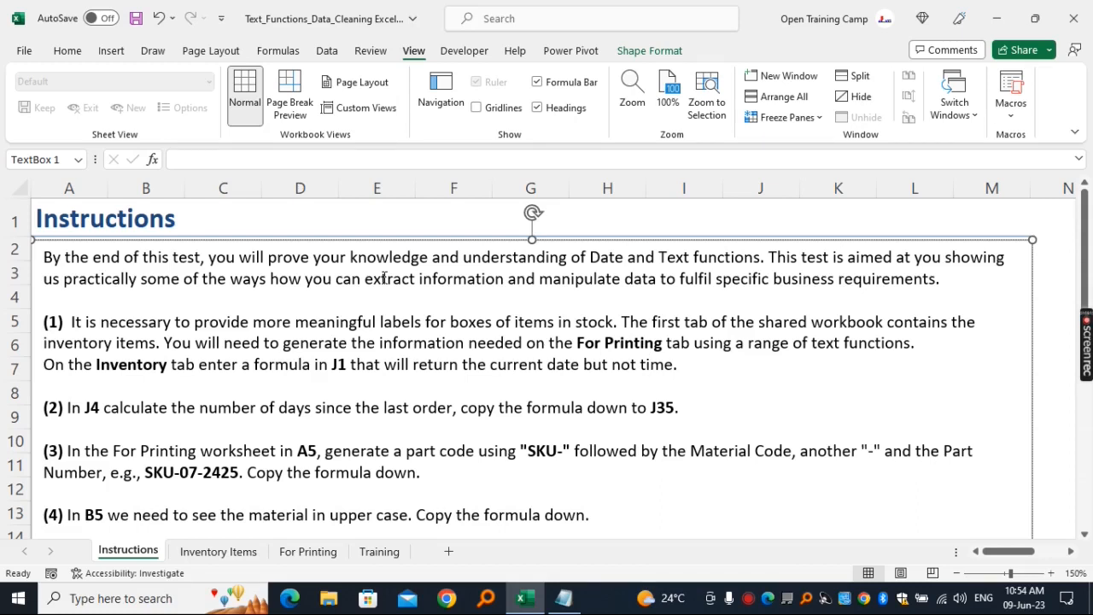
{"action": "left_click", "coordinate": [215, 555]}
{"action": "left_click", "coordinate": [560, 335]}
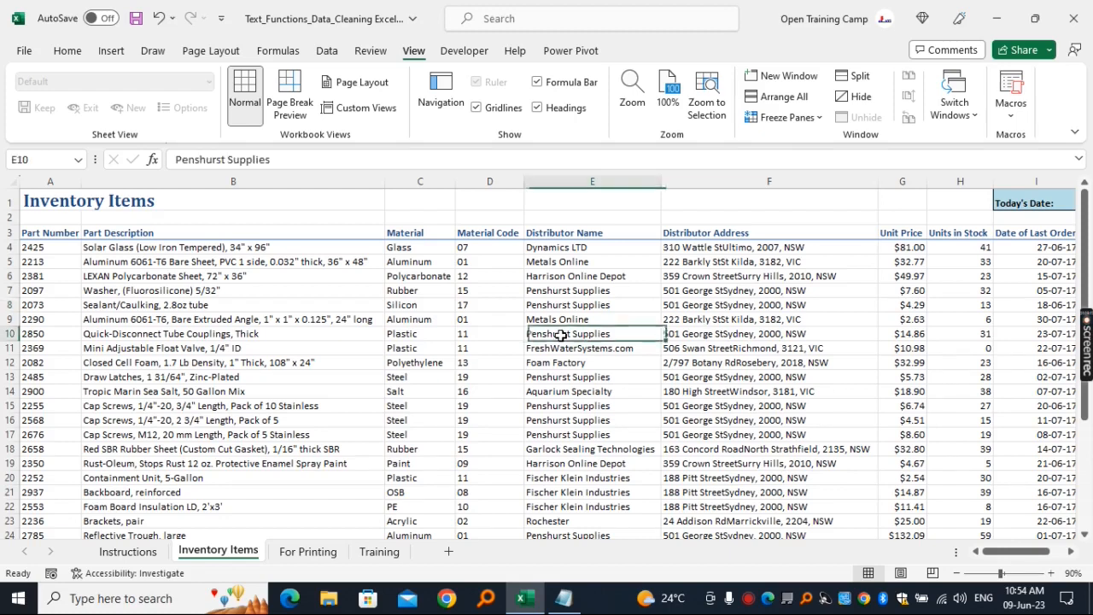
{"action": "scroll", "coordinate": [560, 335], "scroll_direction": "down", "scroll_amount": 5}
{"action": "scroll", "coordinate": [561, 335], "scroll_direction": "up", "scroll_amount": 5}
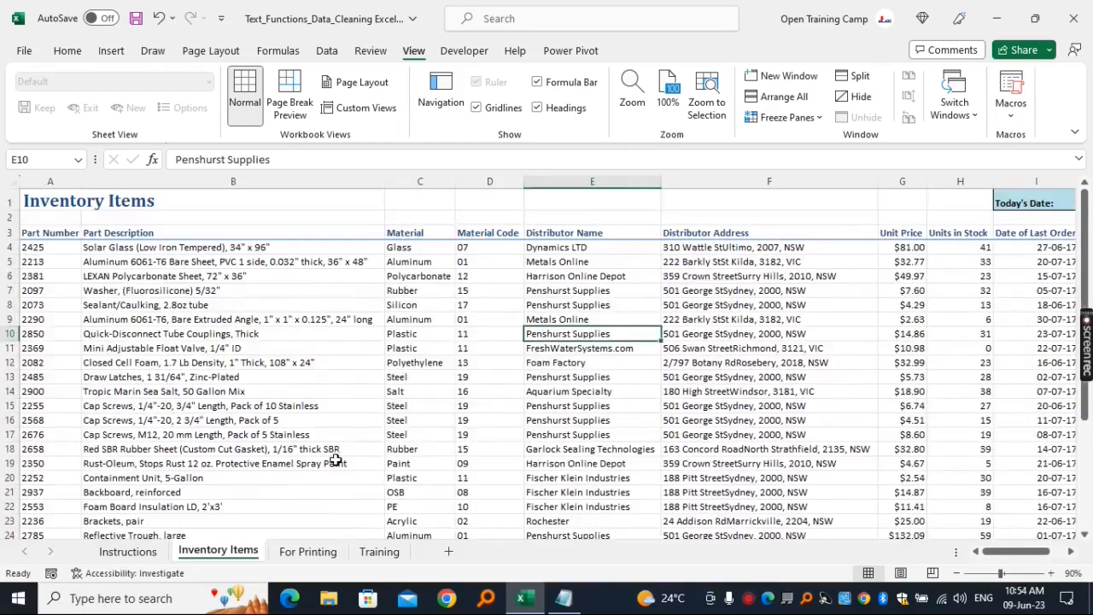
{"action": "left_click", "coordinate": [308, 551]}
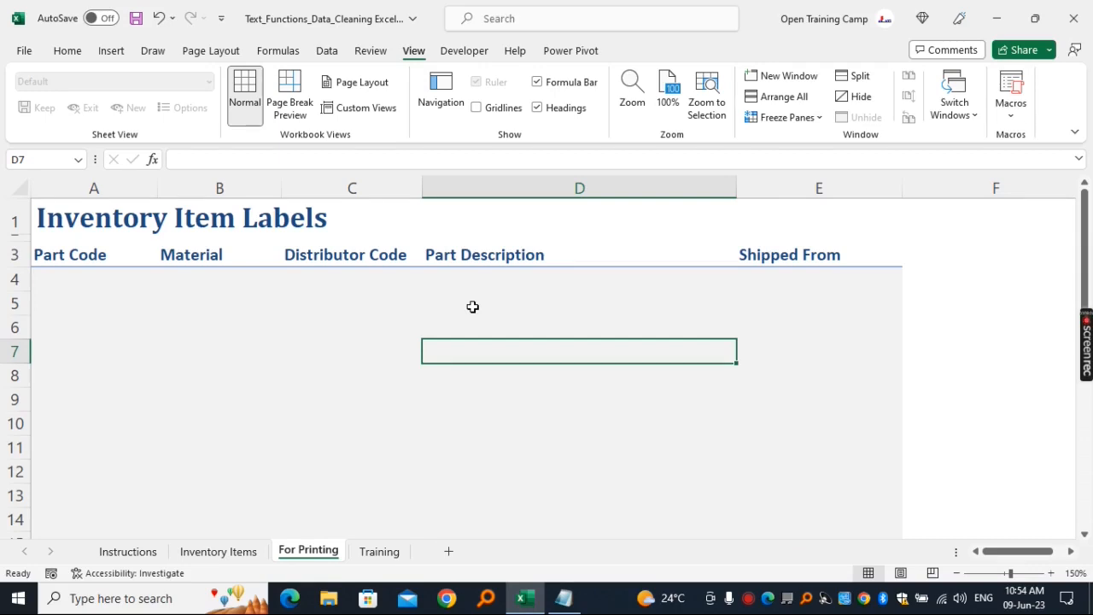
{"action": "left_click", "coordinate": [120, 553]}
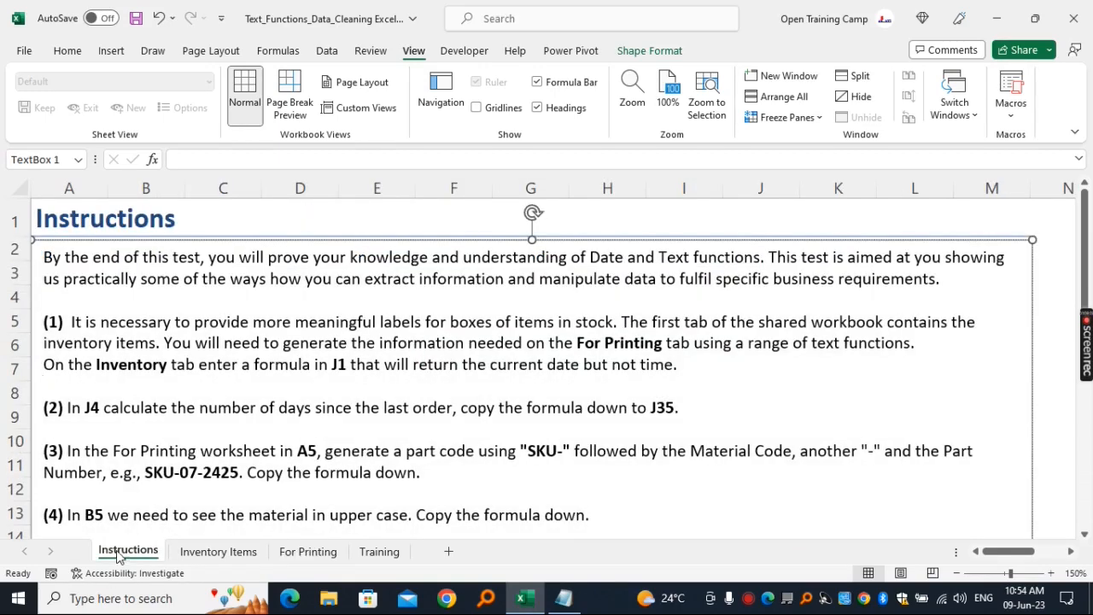
{"action": "left_click", "coordinate": [322, 214]}
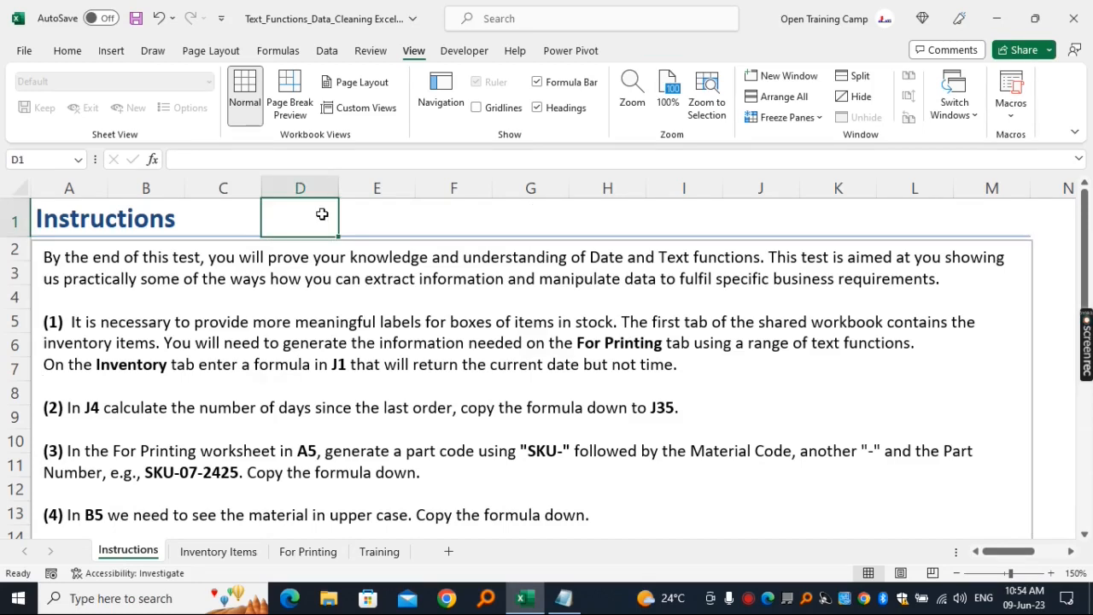
{"action": "left_click", "coordinate": [384, 219]}
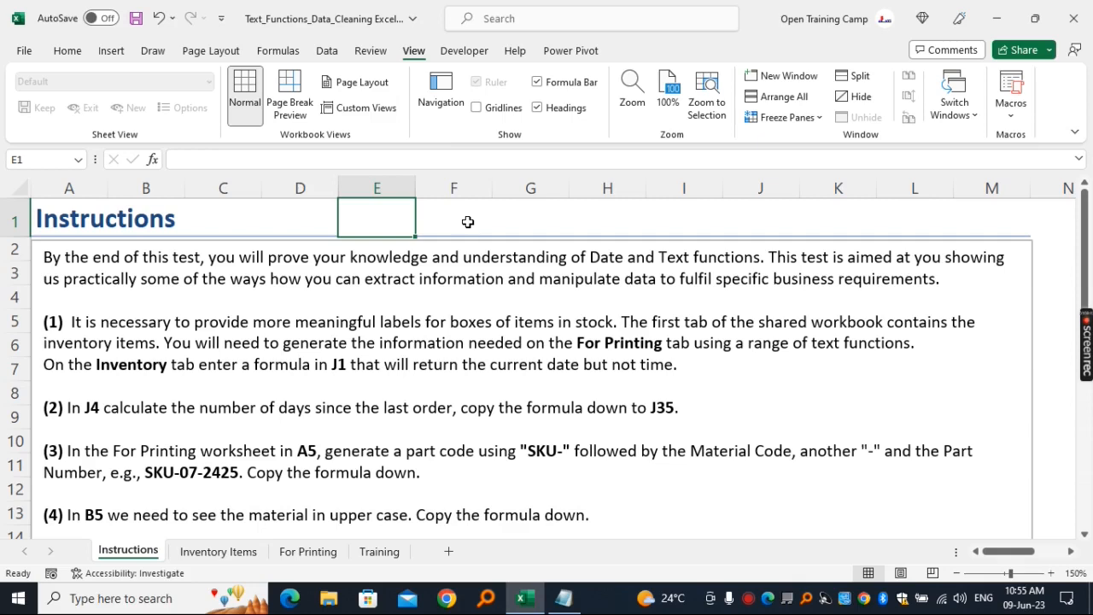